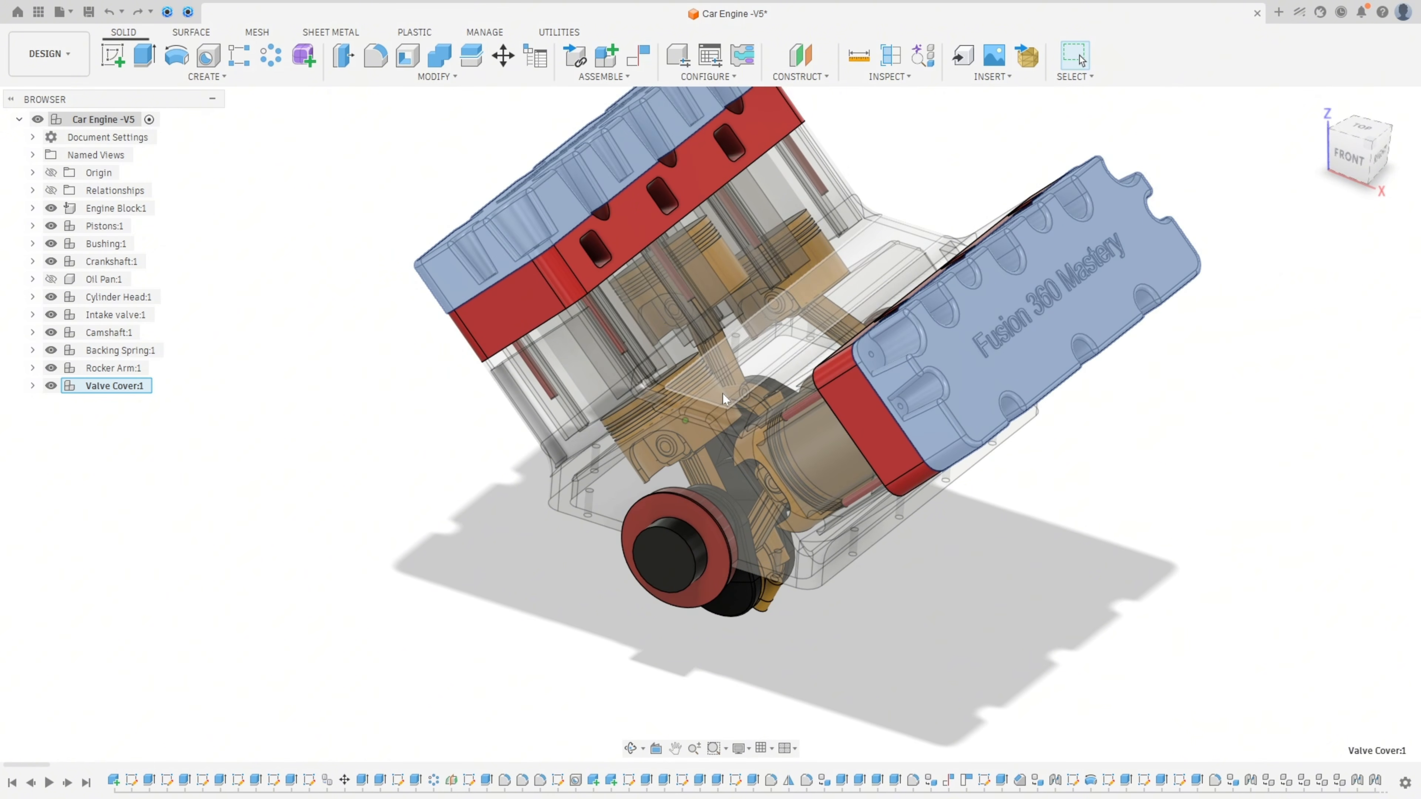
# - Inspect the complete engine assembly and toggle the visibility of its Valve Cover component
pyautogui.scroll(3, 877, 244)
pyautogui.click(935, 211)
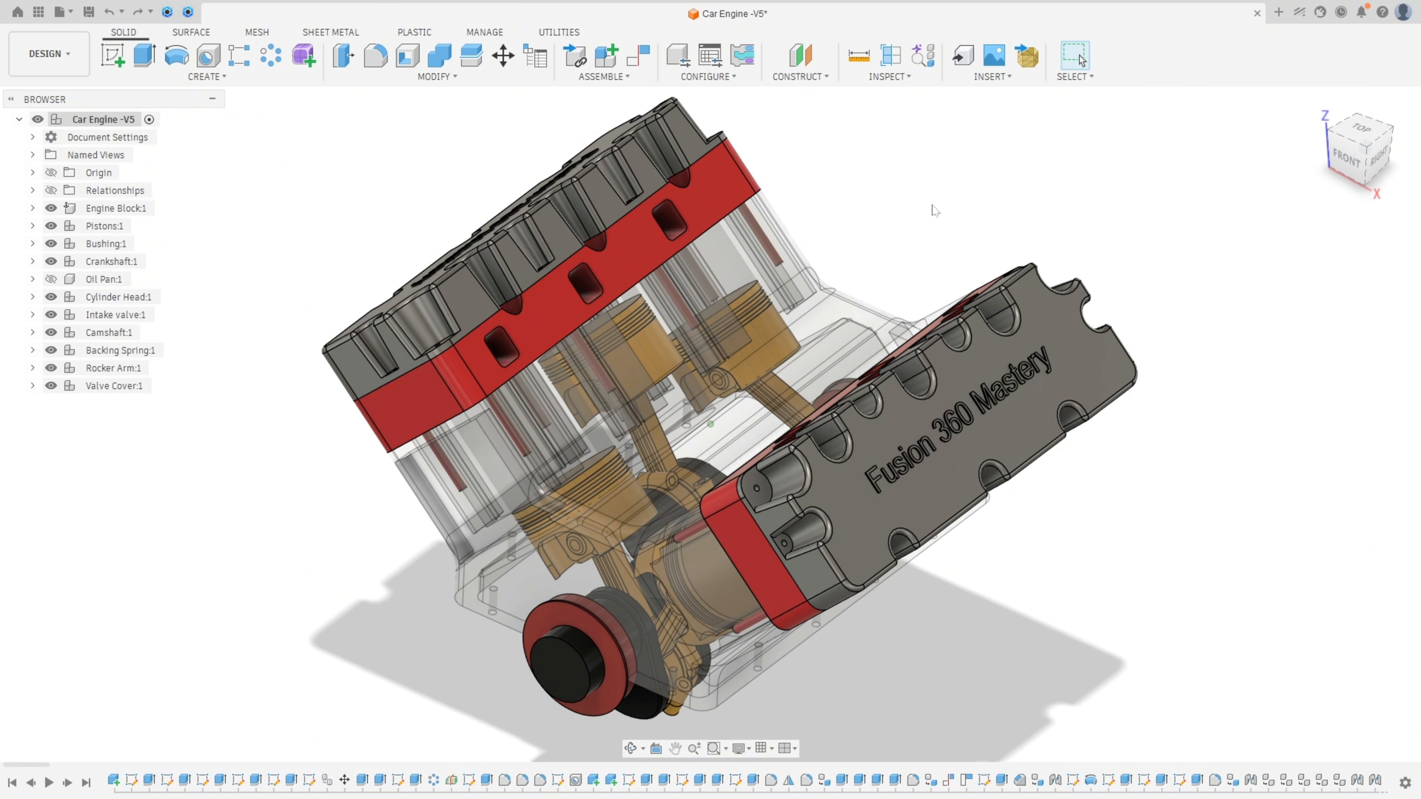
pyautogui.click(51, 385)
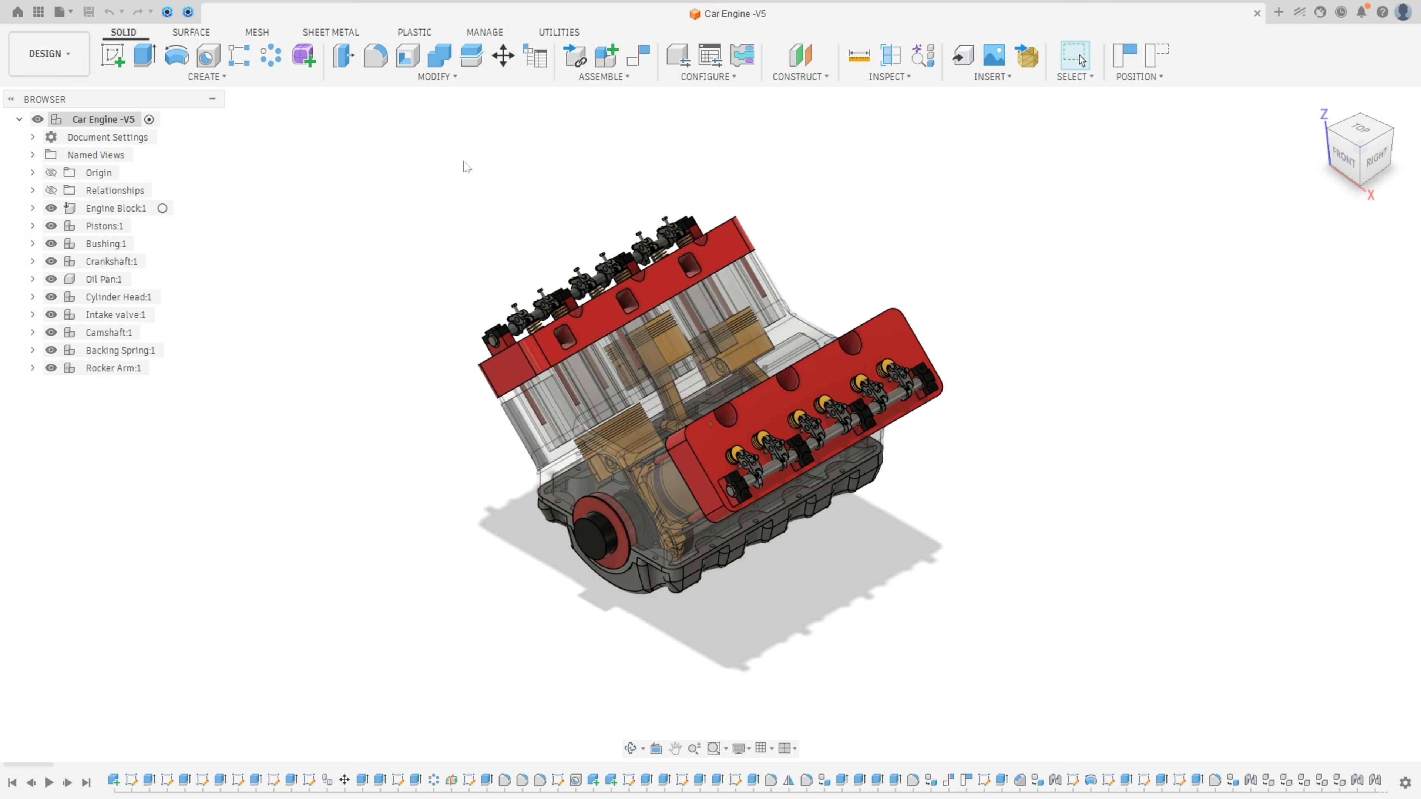
# - Create a new active component named Valve Cover under the Car Engine assembly
pyautogui.click(605, 76)
pyautogui.click(593, 107)
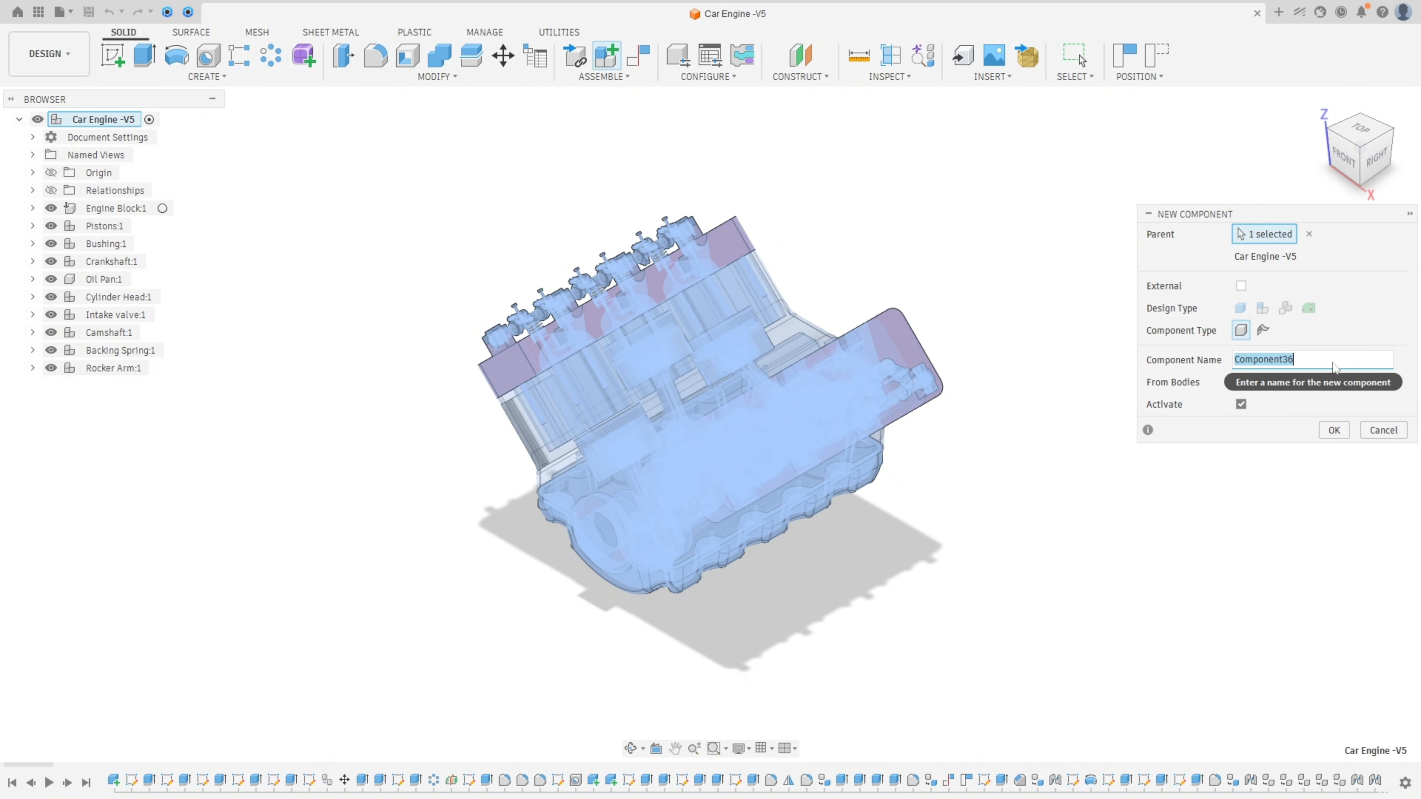
pyautogui.write('Valve Cover')
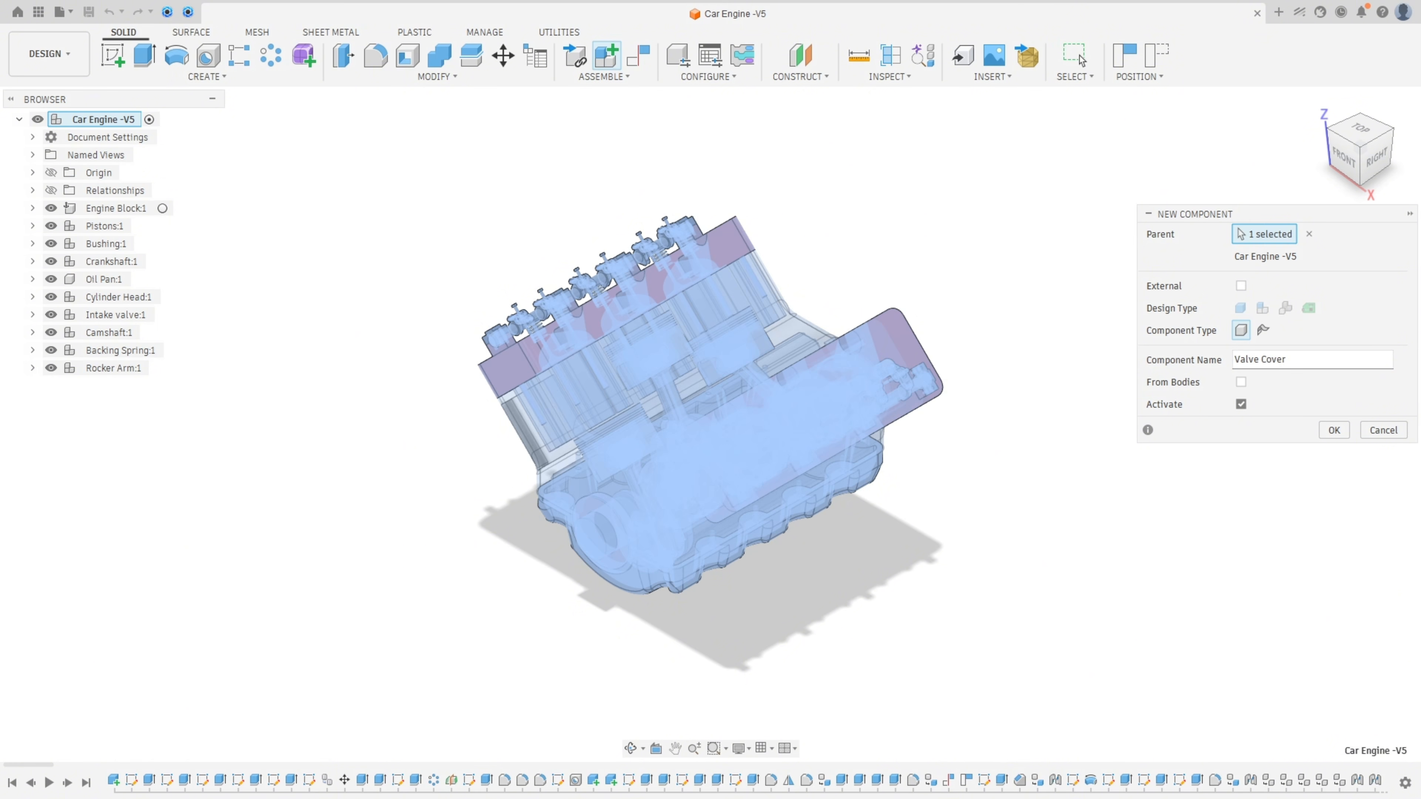
pyautogui.click(1334, 430)
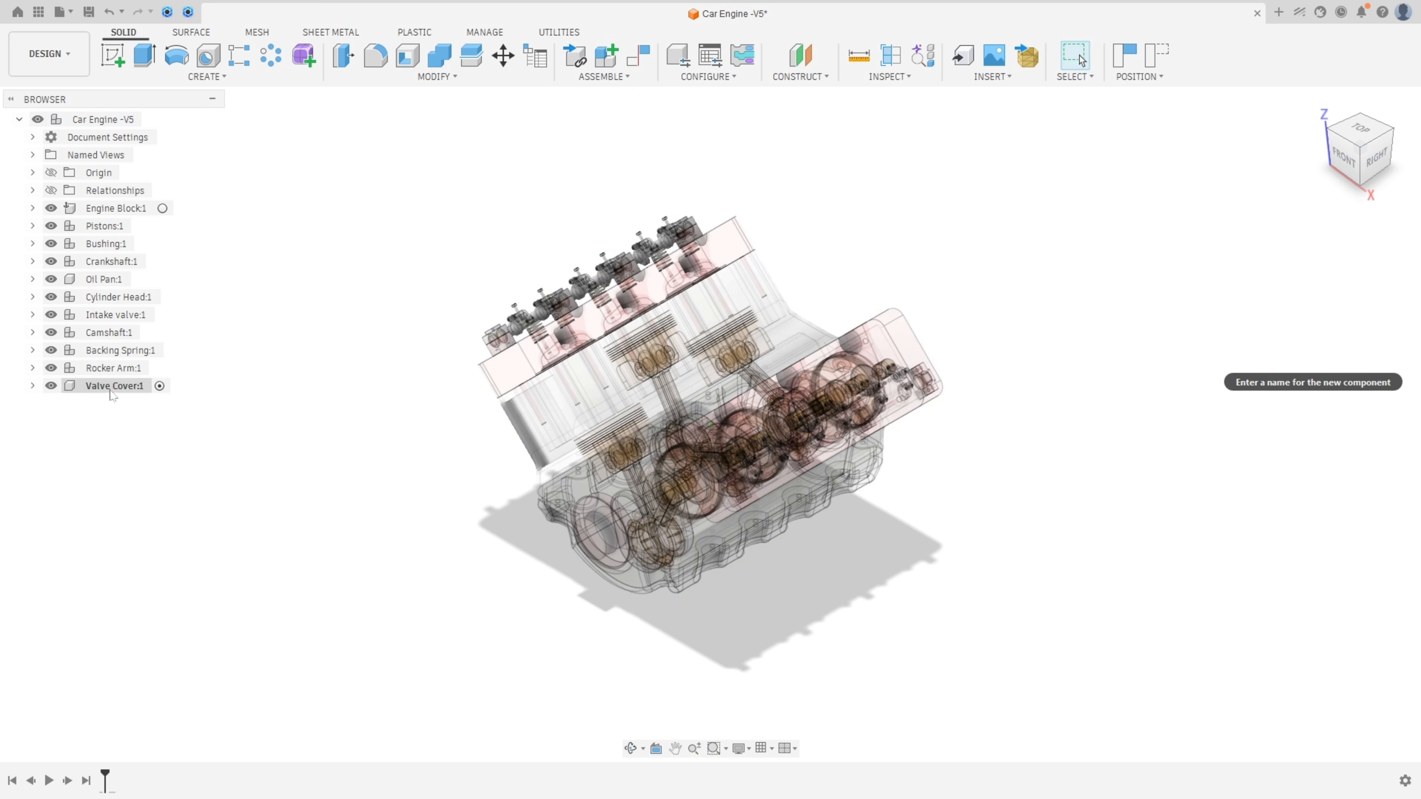
# - Hide every other engine component, from Rocker Arm up to Engine Block, leaving only the Valve Cover component shown
pyautogui.click(51, 368)
pyautogui.click(51, 350)
pyautogui.click(51, 333)
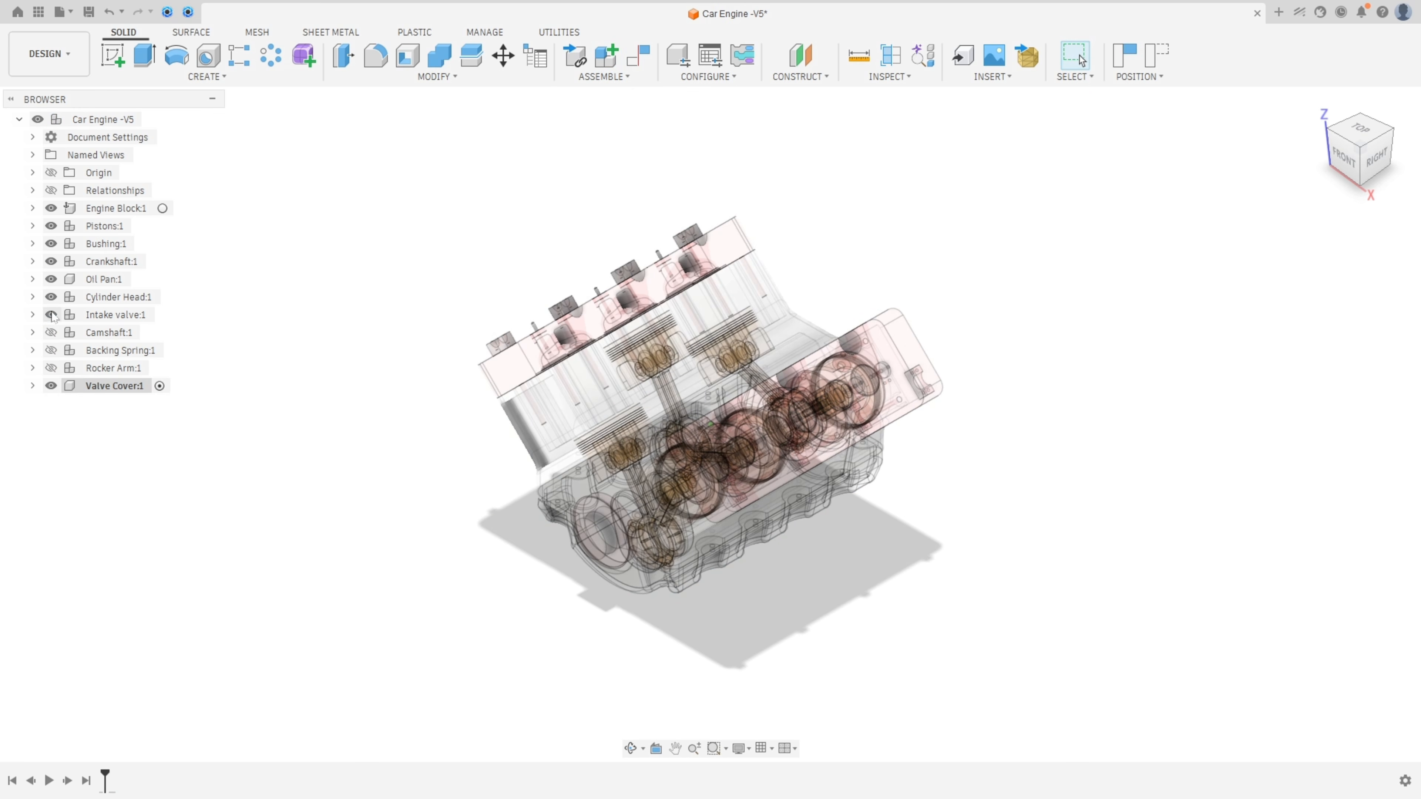
pyautogui.click(51, 315)
pyautogui.click(51, 297)
pyautogui.click(51, 279)
pyautogui.click(51, 262)
pyautogui.click(51, 243)
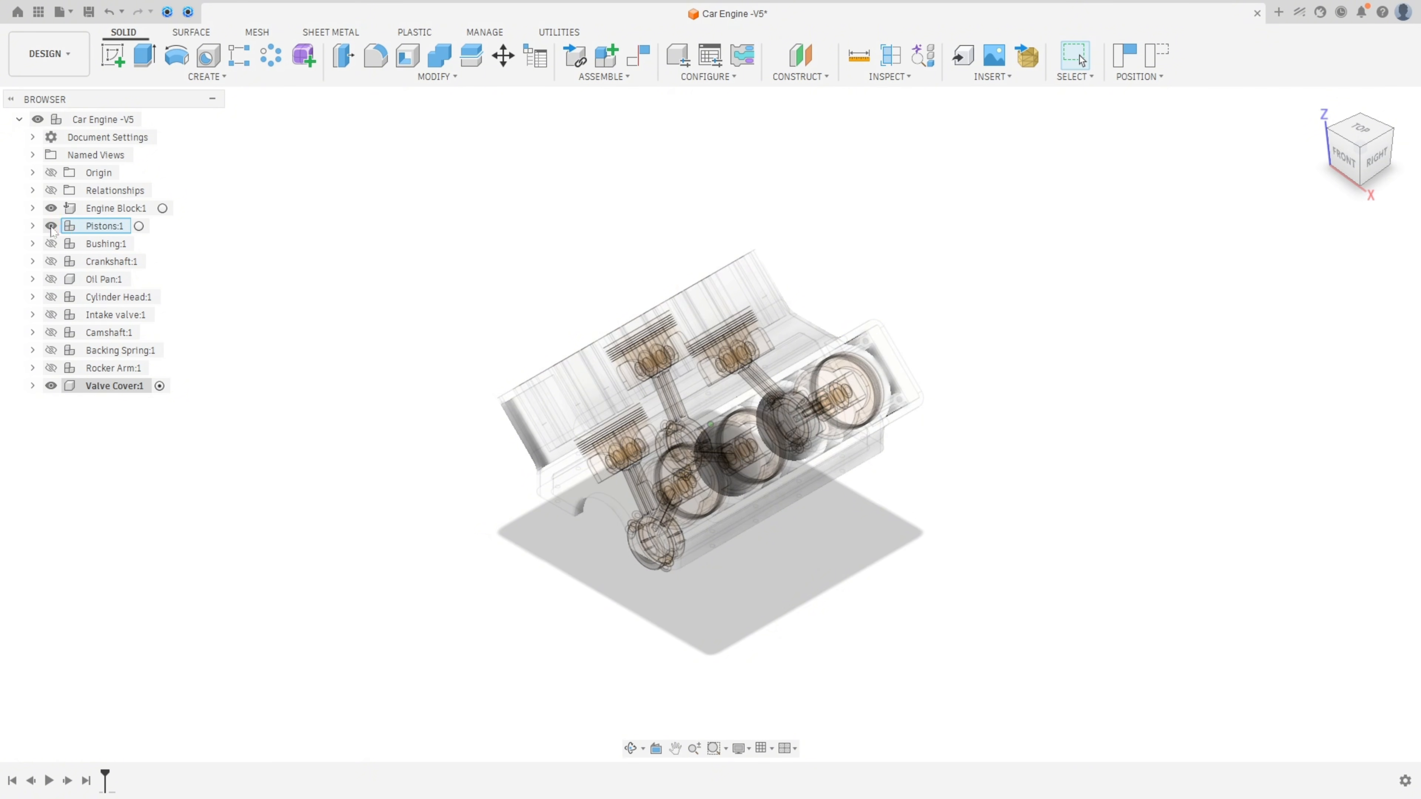
pyautogui.click(51, 226)
pyautogui.click(51, 208)
# - Start a sketch on the horizontal XY plane and draw a center rectangle at the origin, 165.095 mm wide and 508 mm high
pyautogui.click(112, 56)
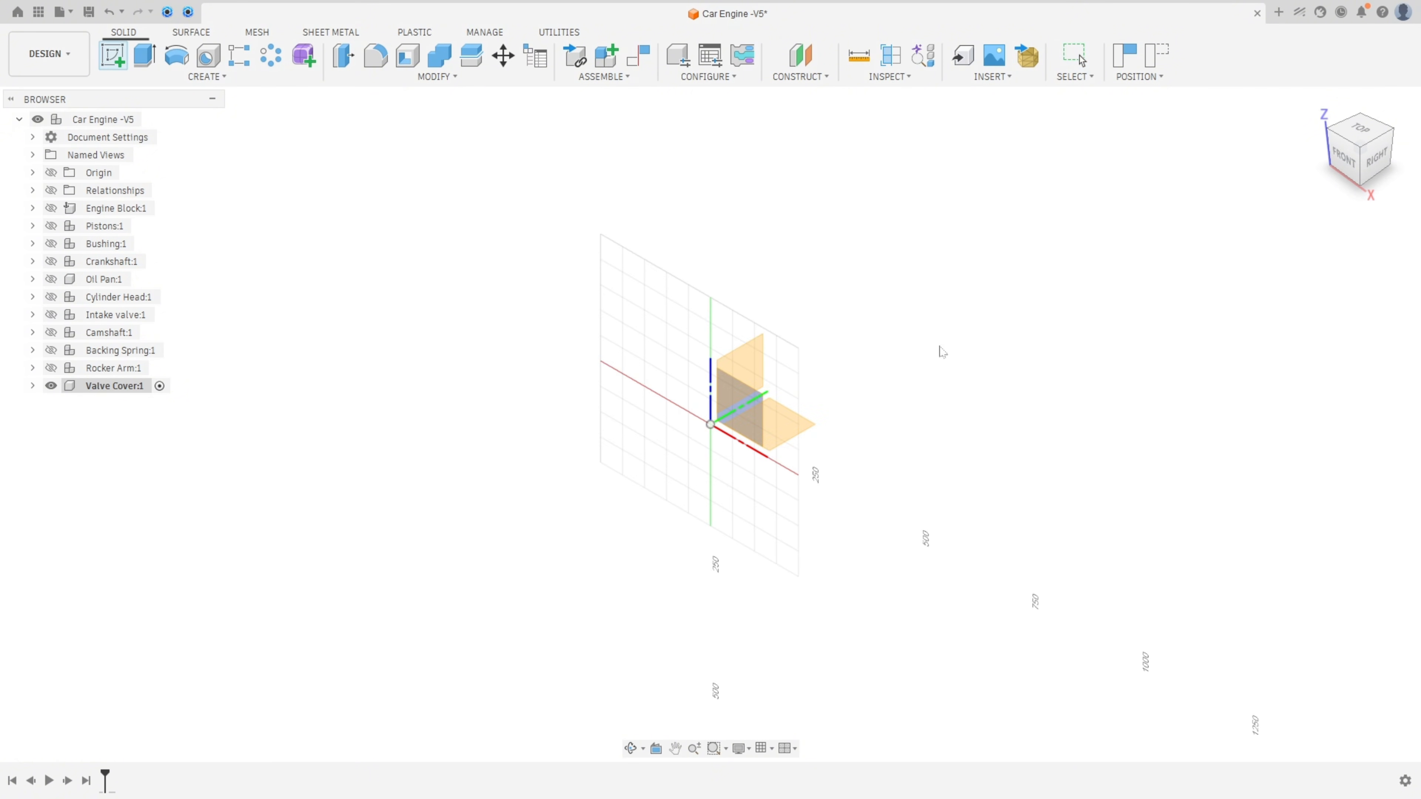
pyautogui.click(780, 420)
pyautogui.click(825, 419)
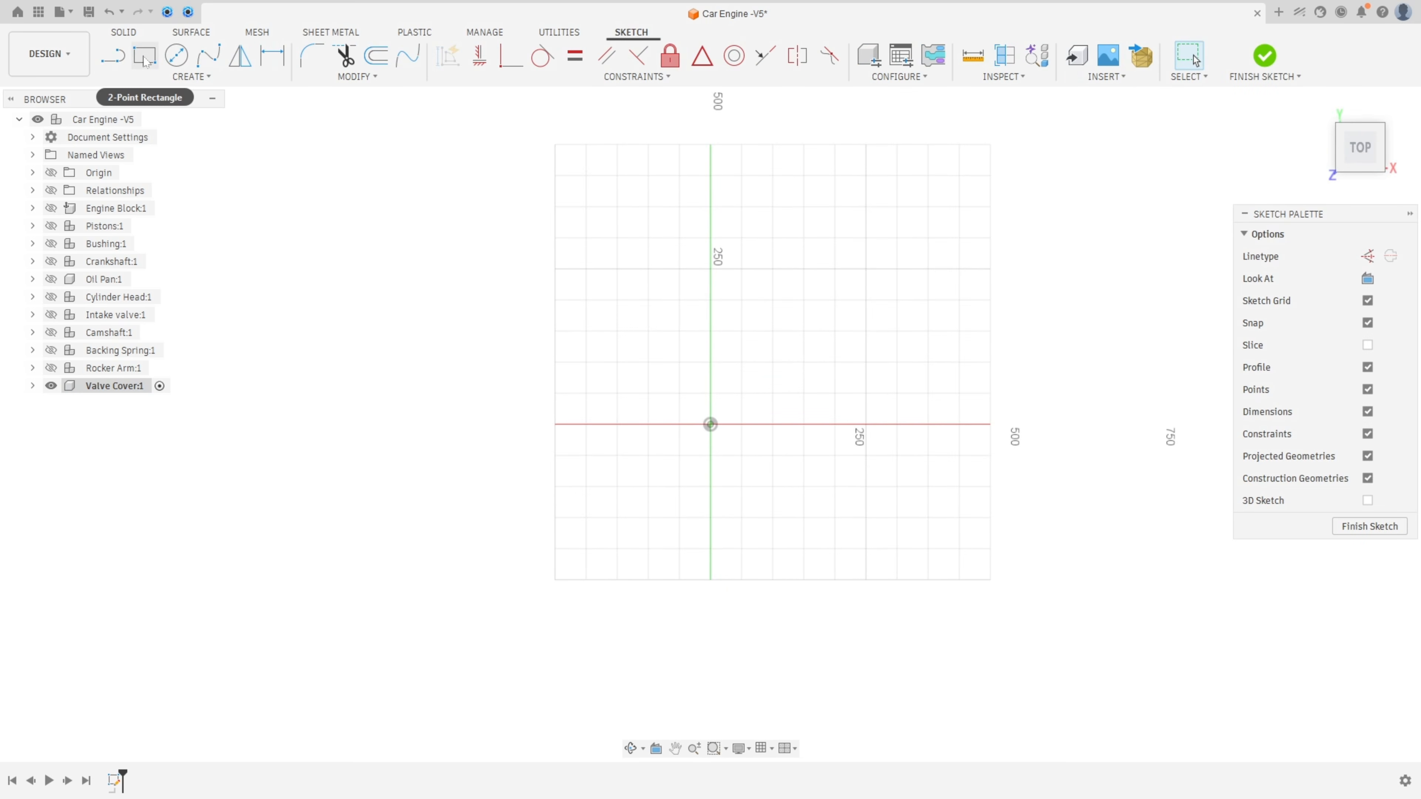
pyautogui.click(144, 57)
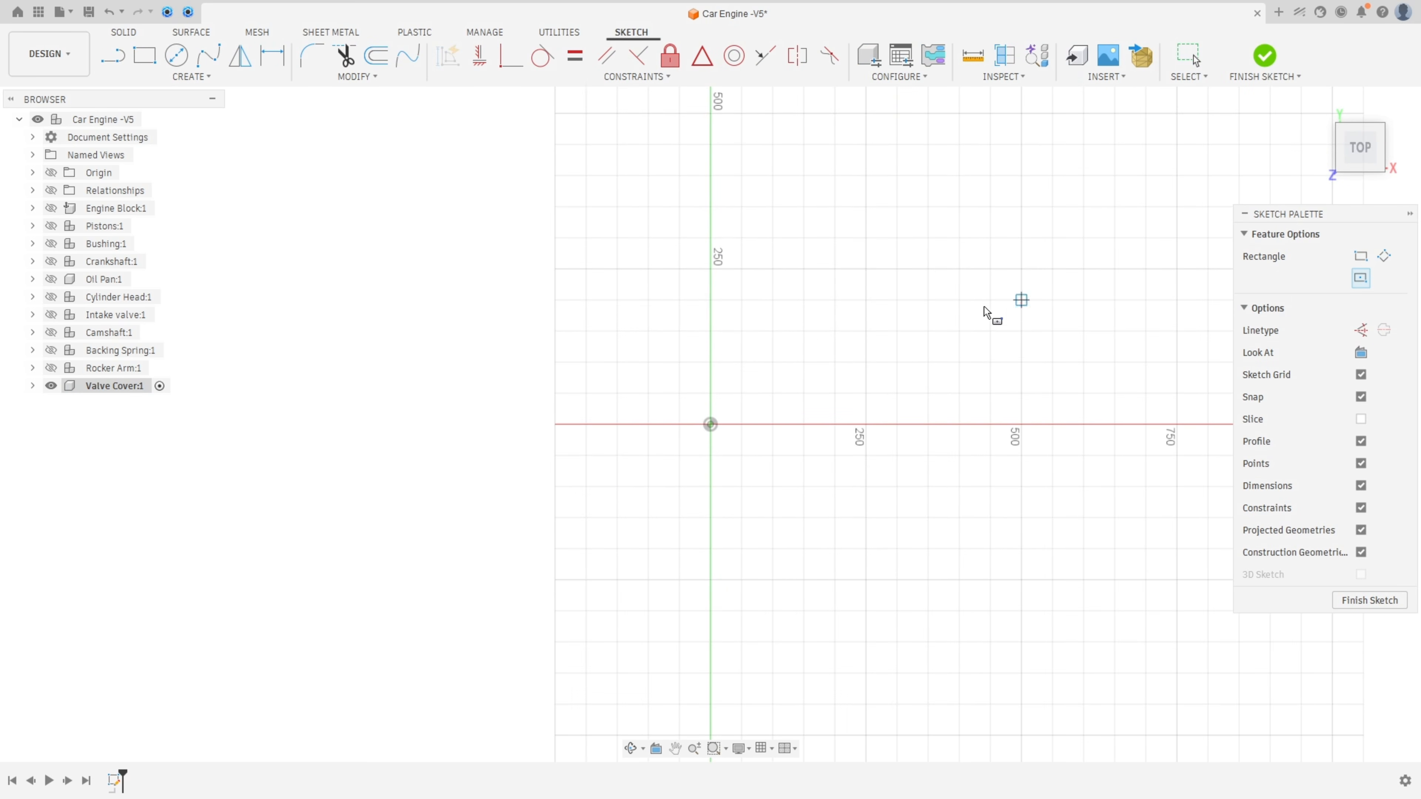
pyautogui.click(710, 425)
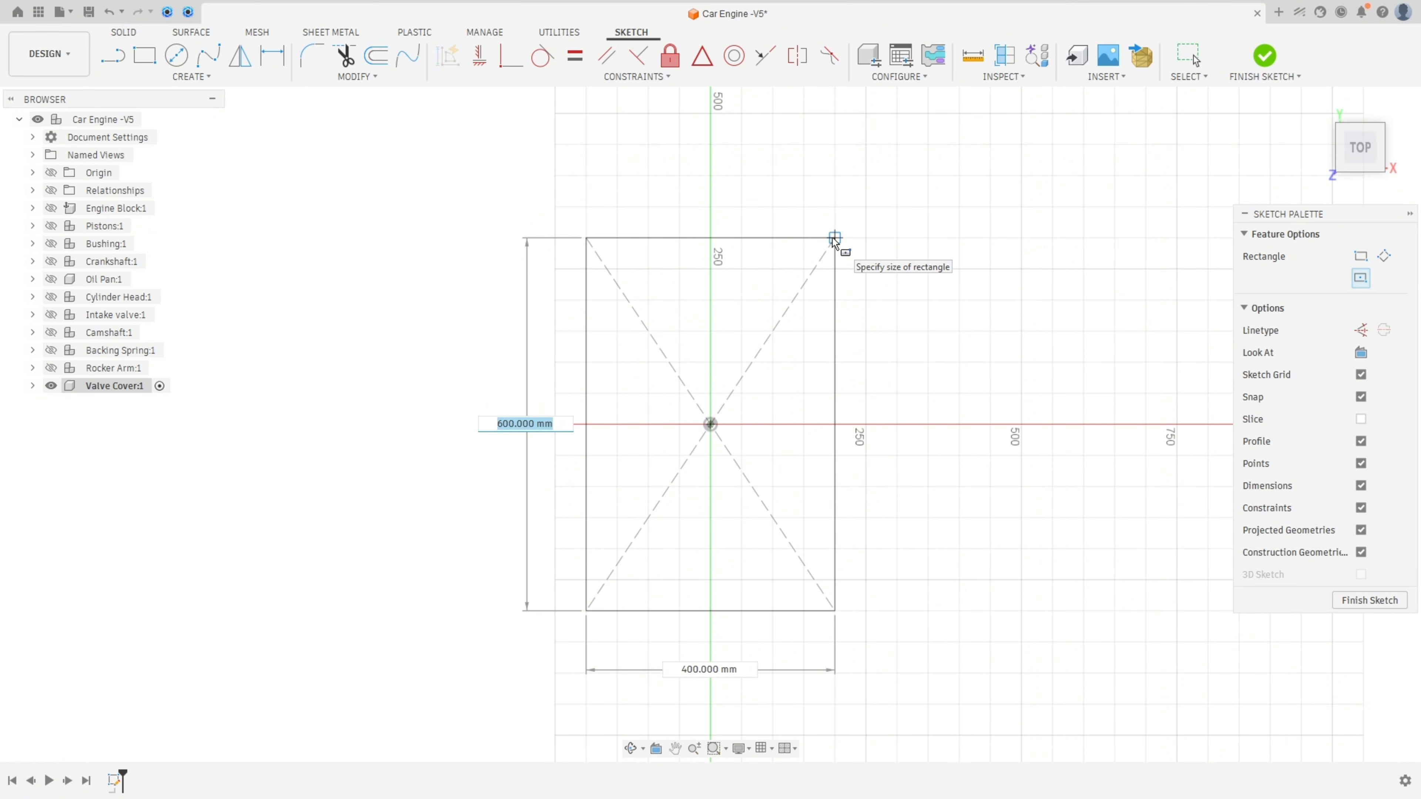
pyautogui.write('508')
pyautogui.press('Tab')
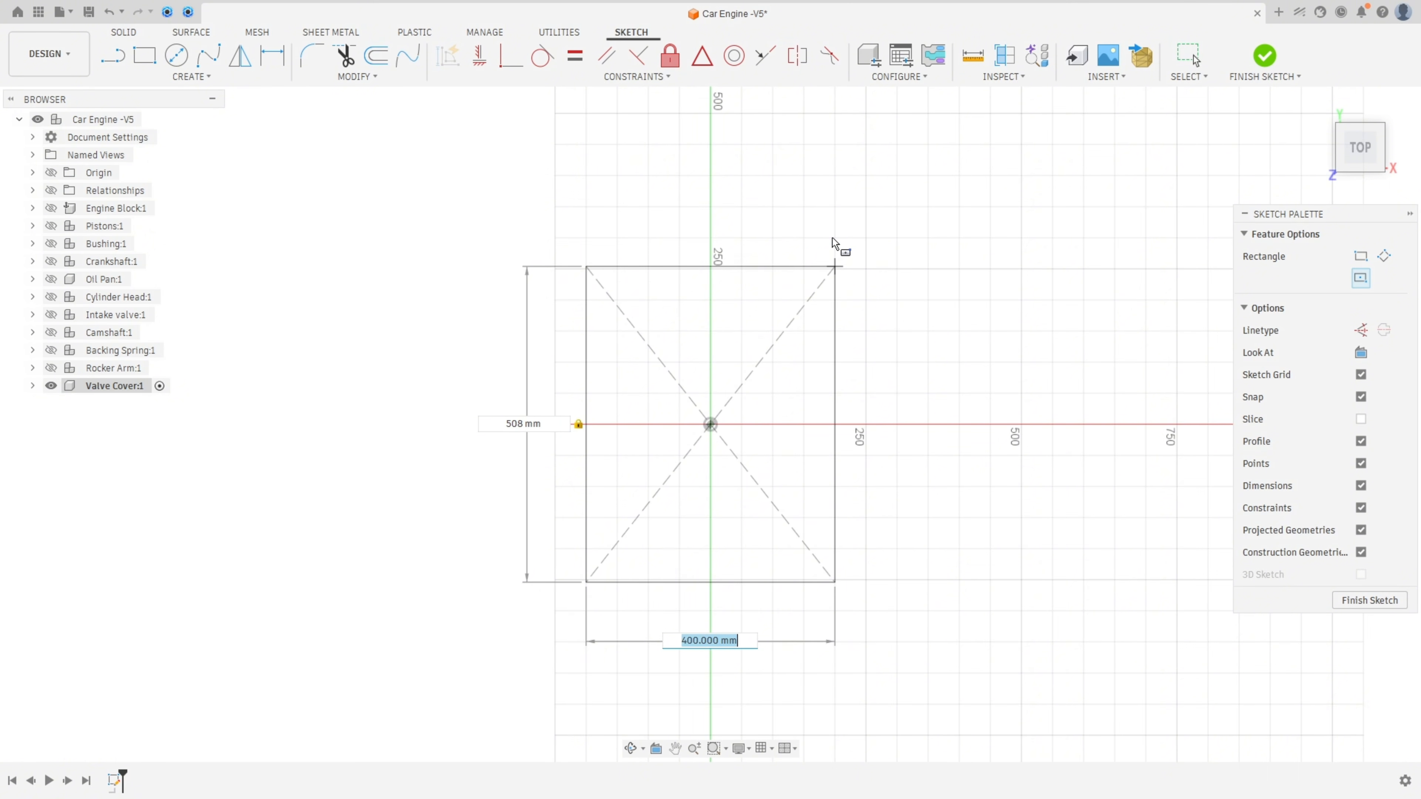
pyautogui.write('165,095')
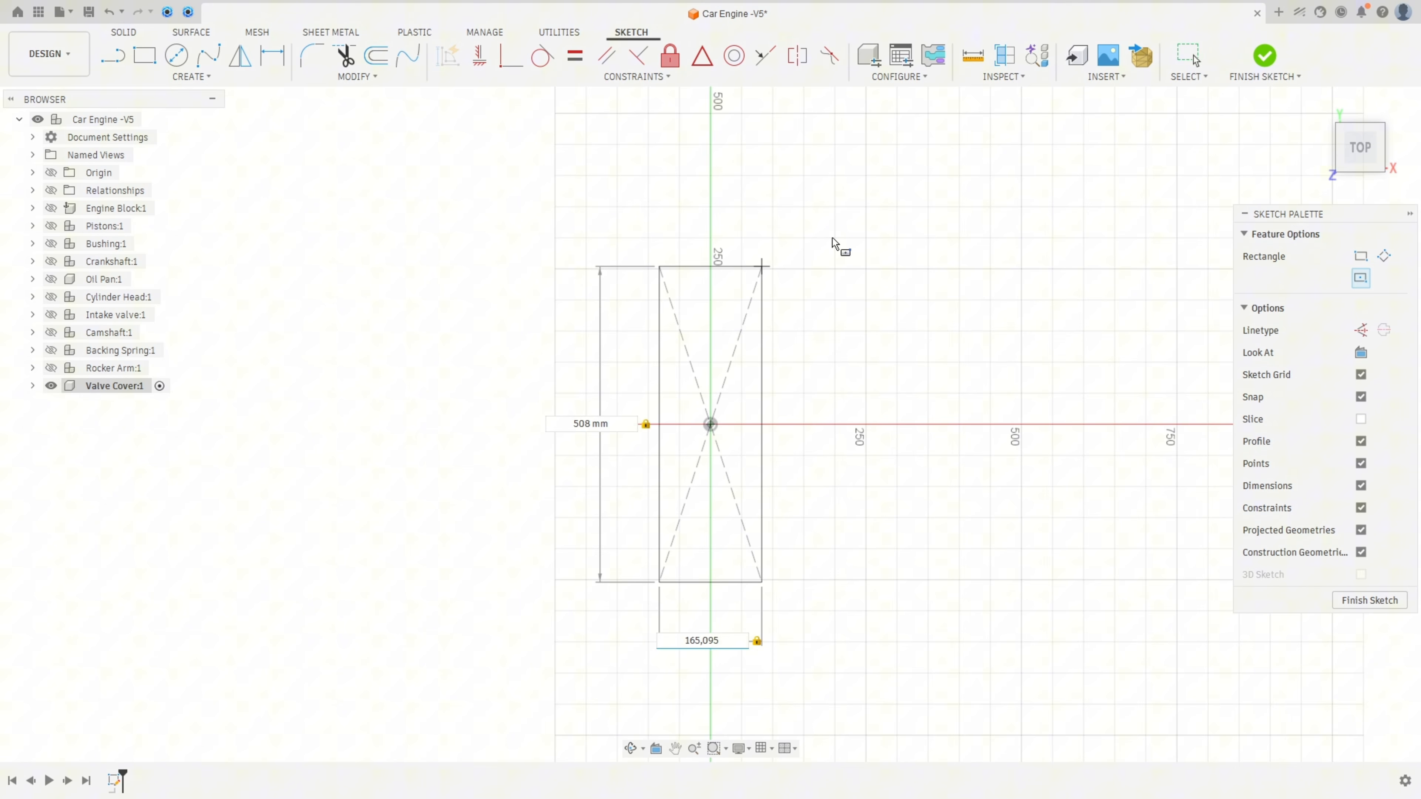
pyautogui.press('Return')
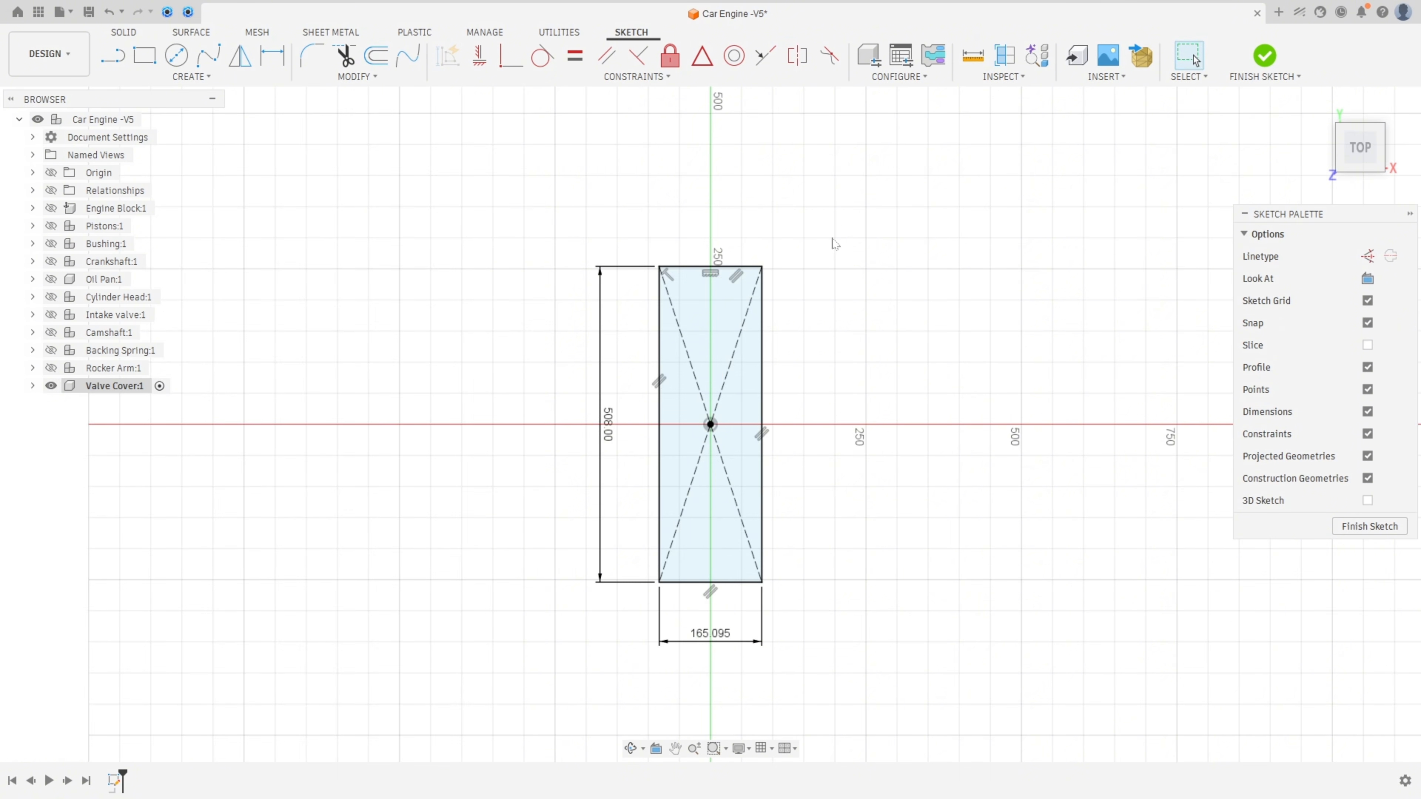
# - Reposition the rectangle's dimensions, placing the width inside the profile and the height closer to its side edge
pyautogui.scroll(4, 793, 336)
pyautogui.moveTo(751, 362); pyautogui.dragTo(758, 314, button='middle')
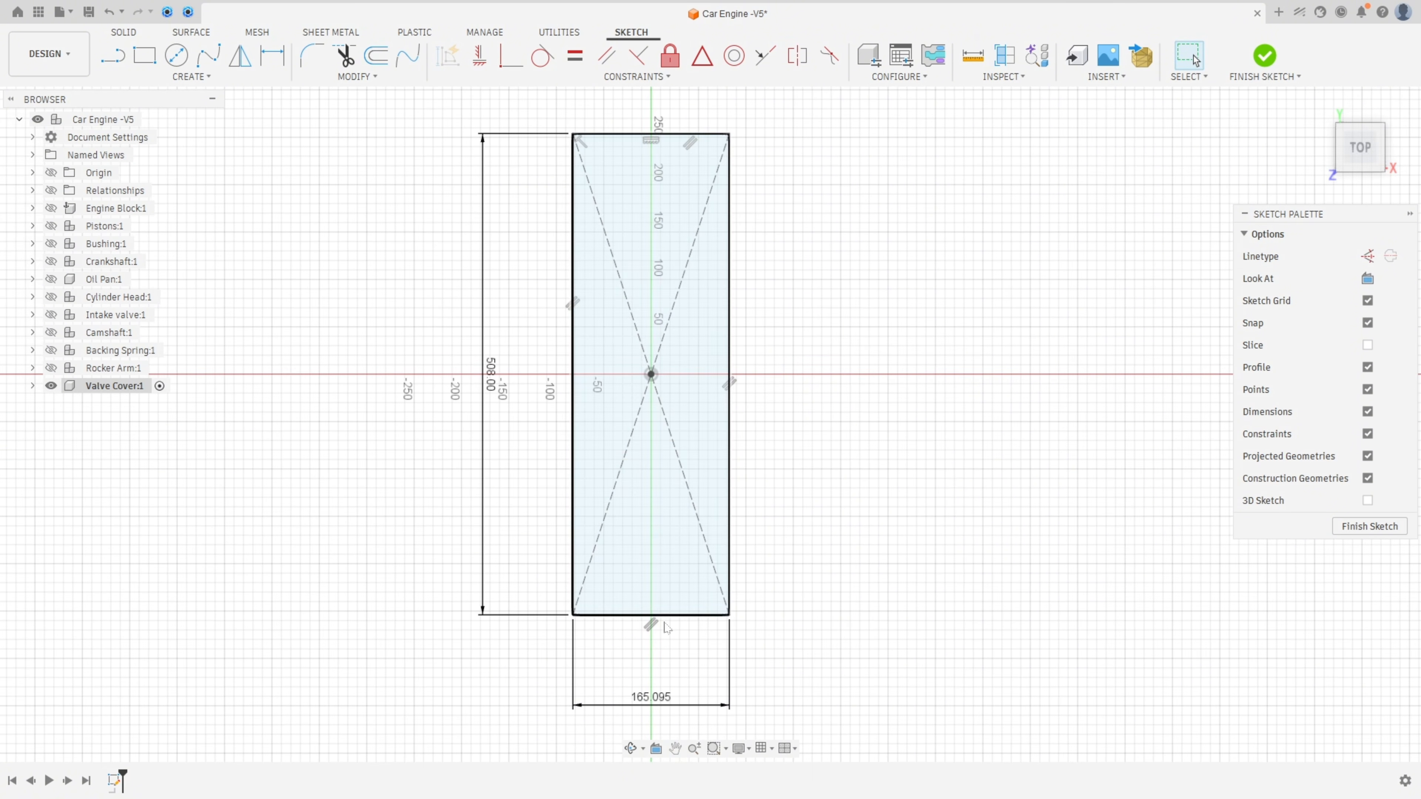
pyautogui.moveTo(660, 692); pyautogui.dragTo(651, 428)
pyautogui.moveTo(484, 348); pyautogui.dragTo(530, 322)
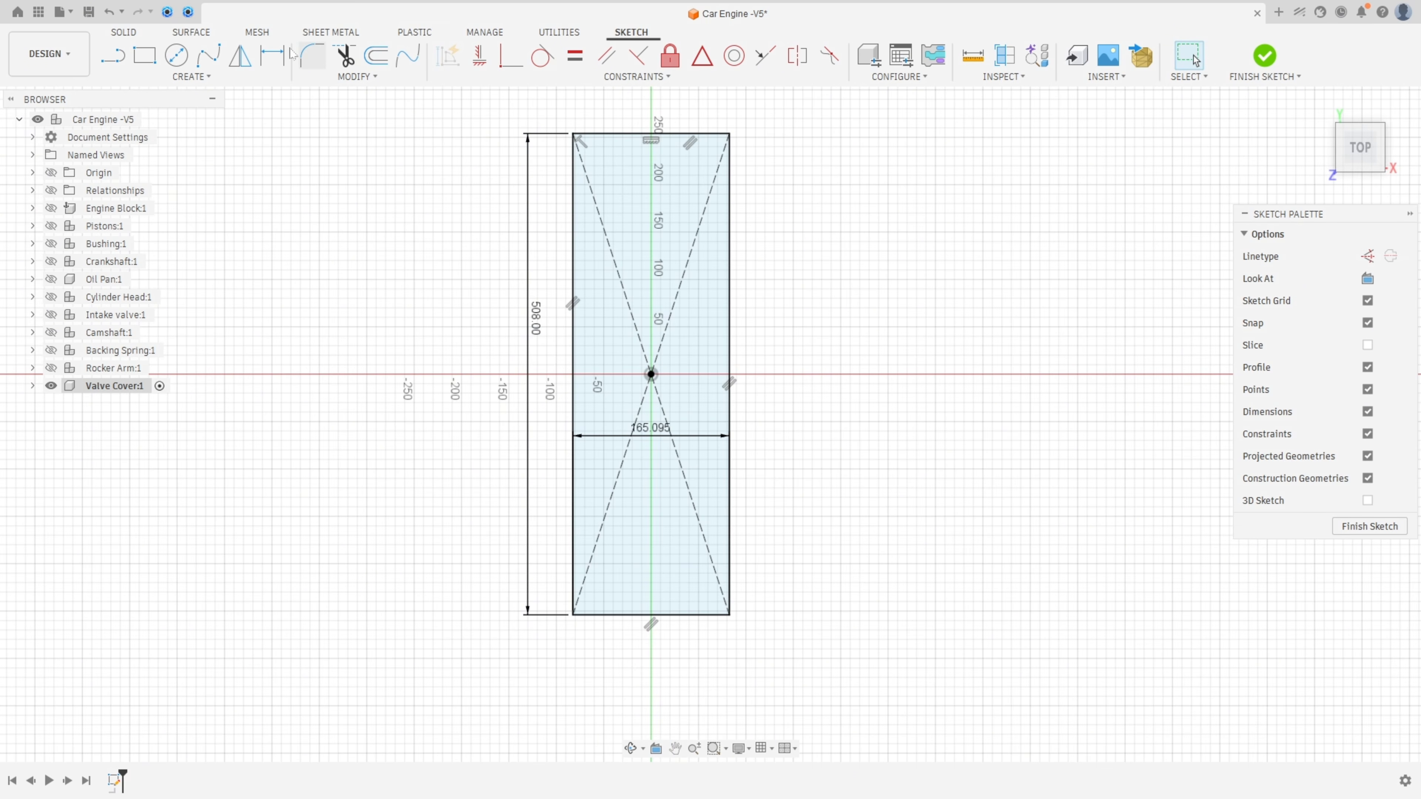
# - Fillet all four corners of the sketch rectangle with a 20 mm radius
pyautogui.click(311, 56)
pyautogui.click(612, 135)
pyautogui.click(580, 163)
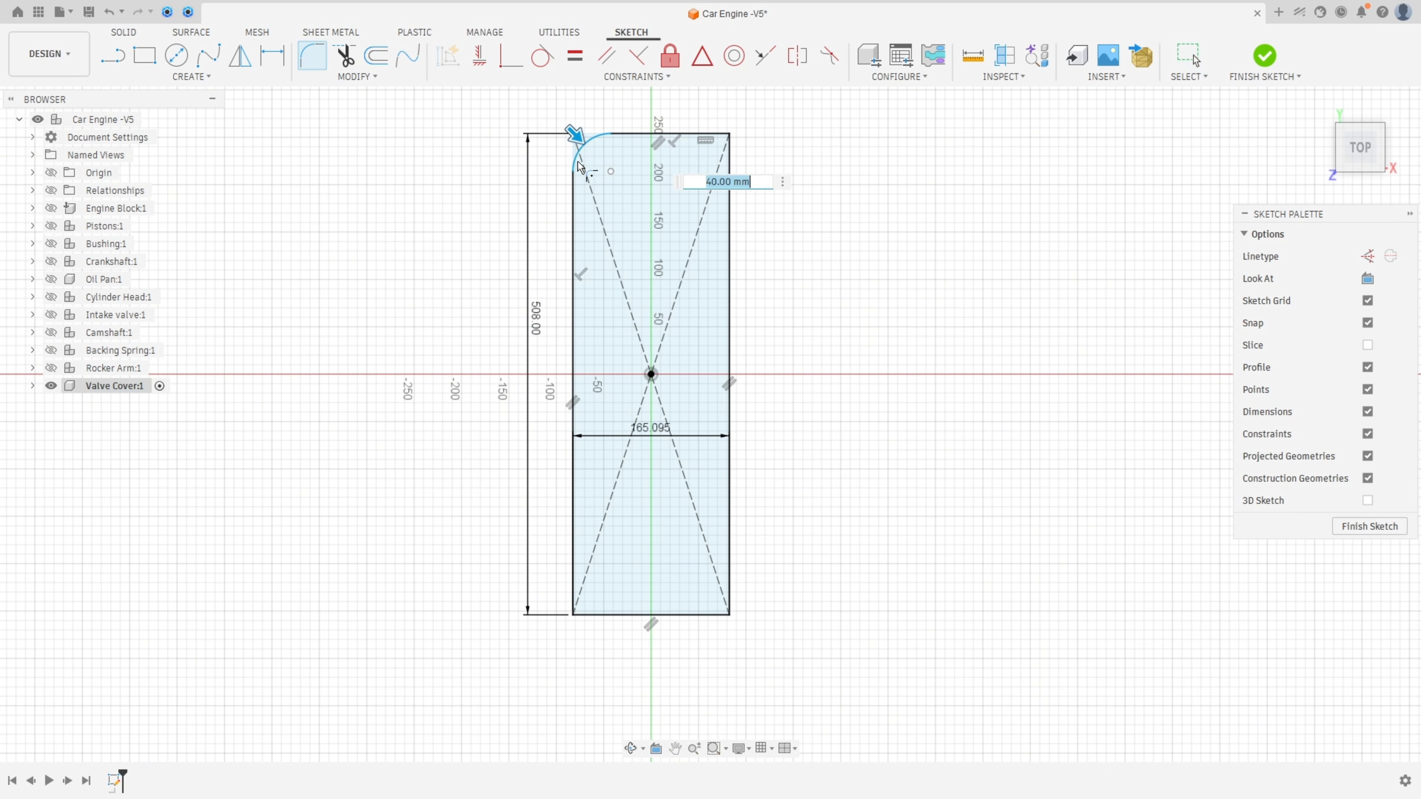
pyautogui.write('20')
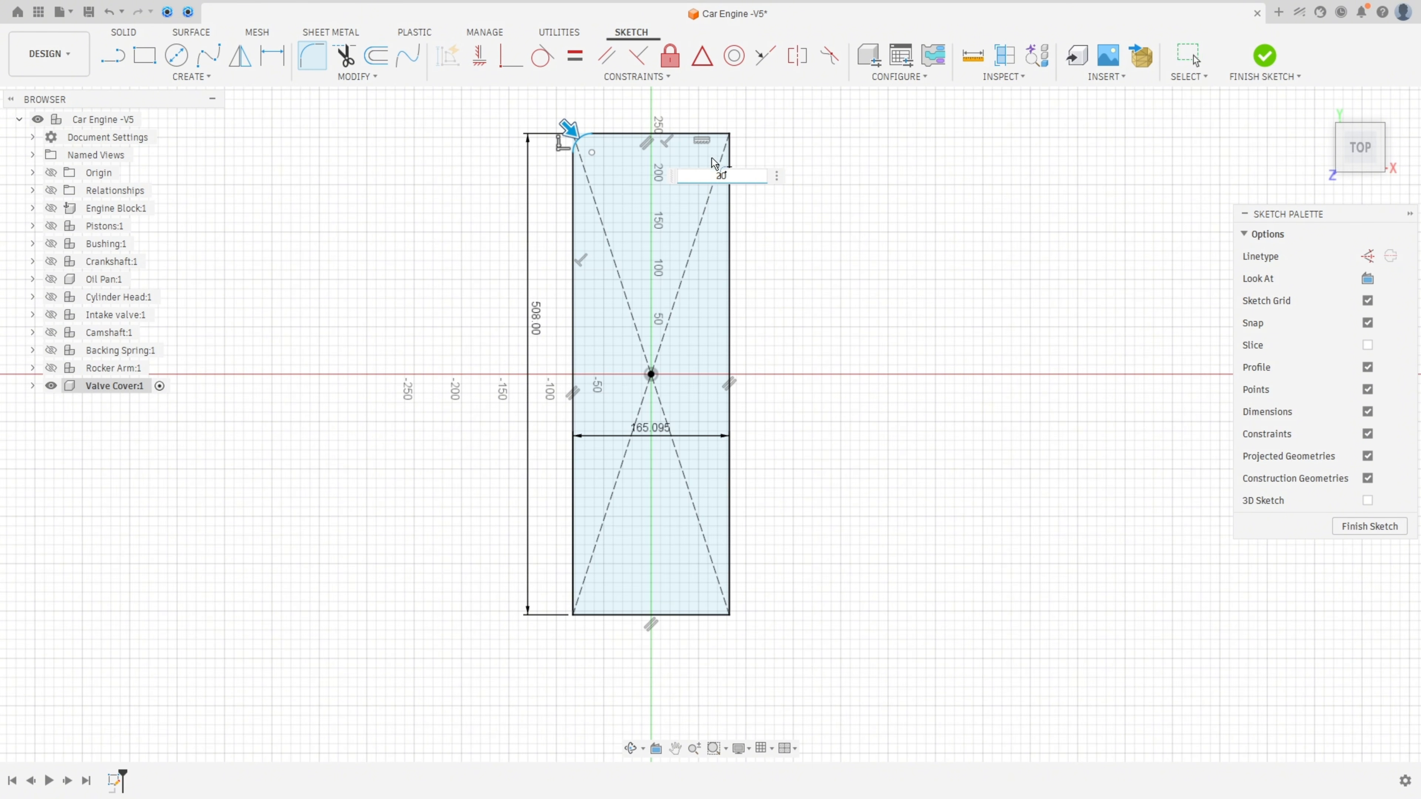
pyautogui.click(730, 164)
pyautogui.click(711, 135)
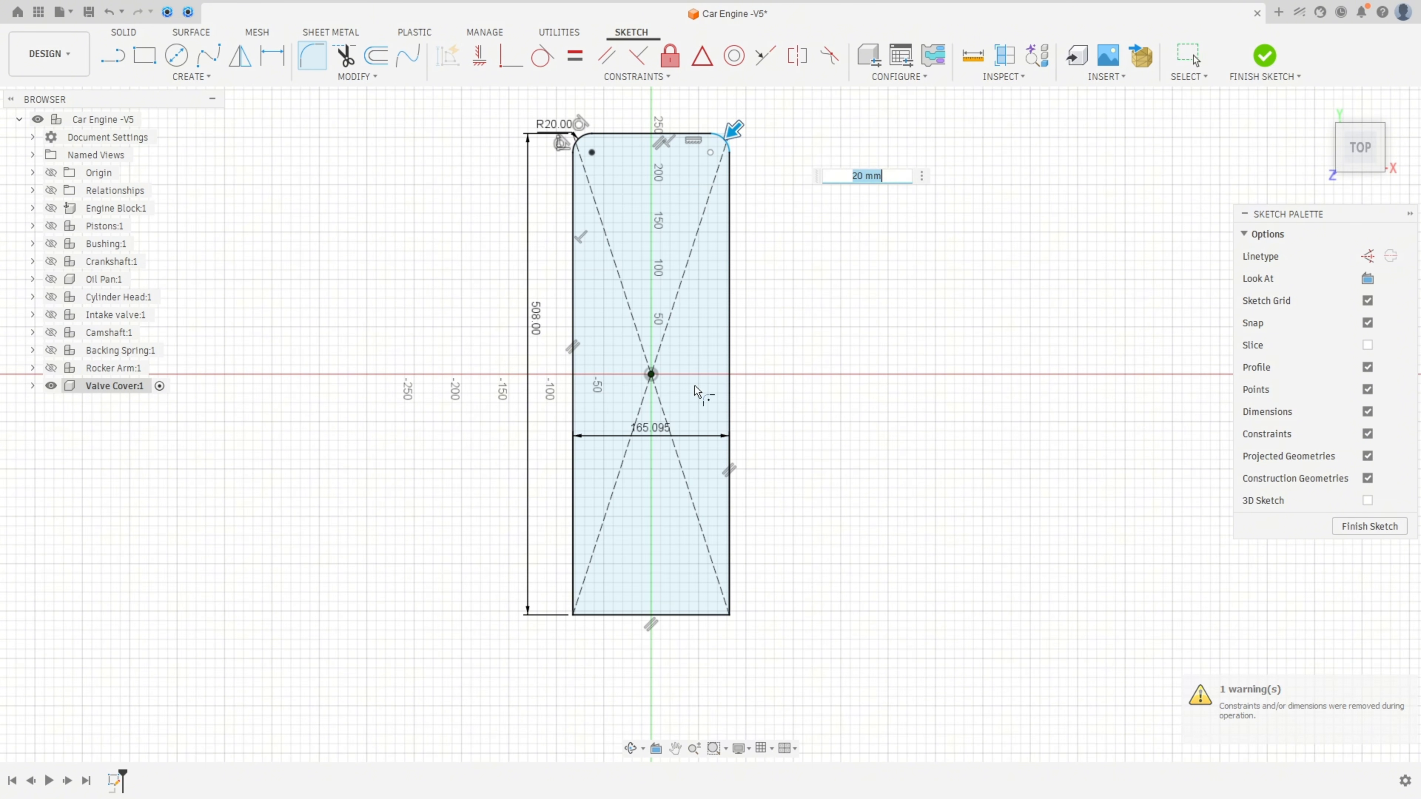
pyautogui.click(702, 616)
pyautogui.click(729, 588)
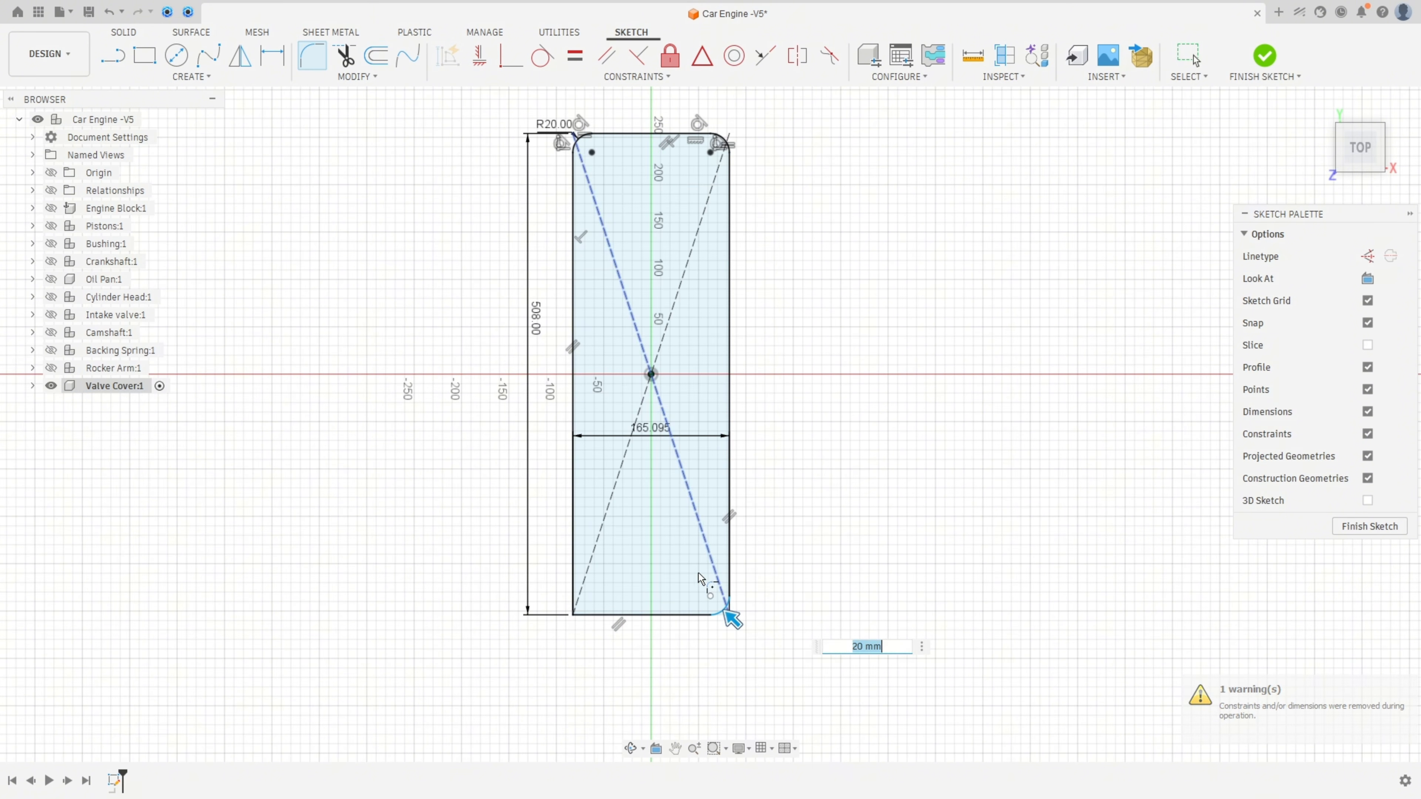
pyautogui.click(572, 580)
pyautogui.click(585, 615)
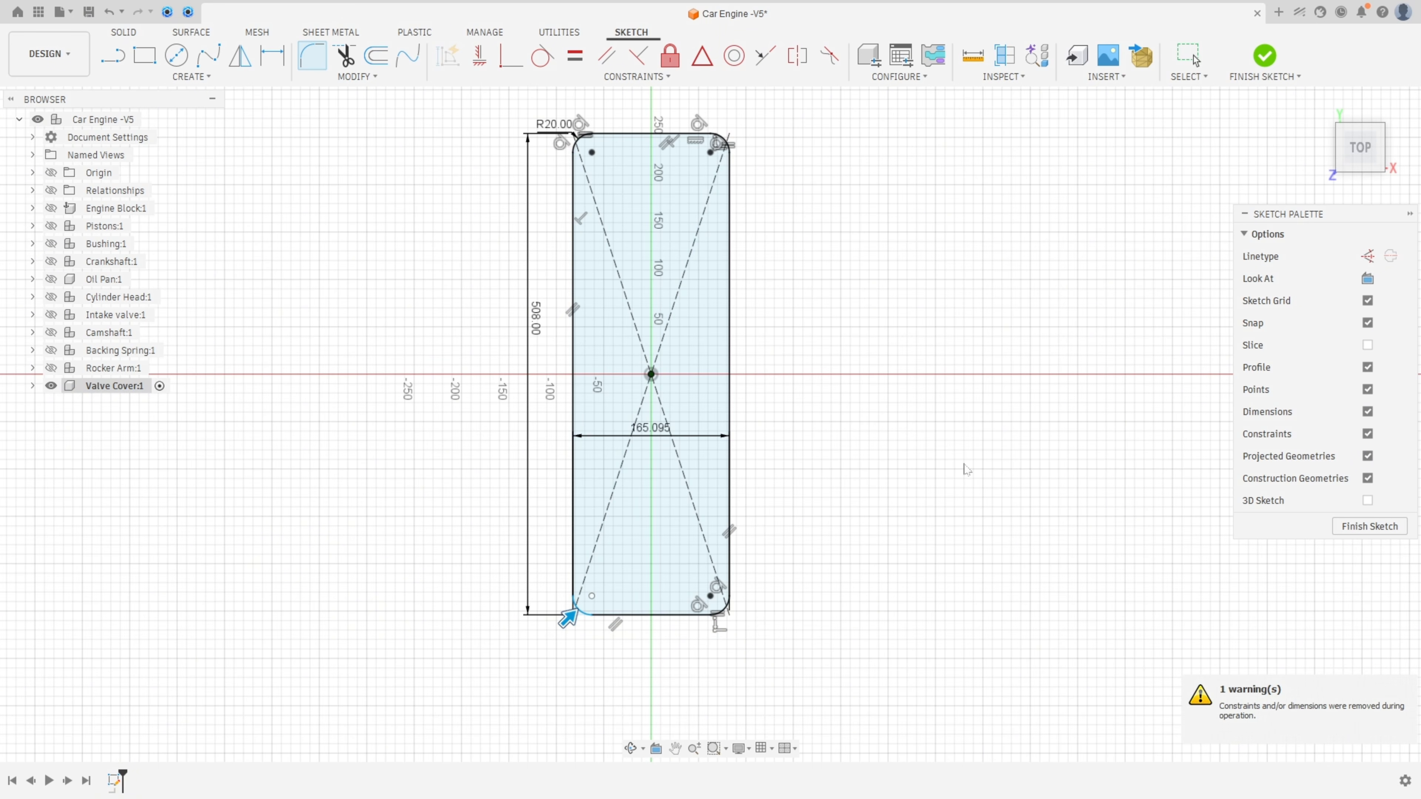
pyautogui.press('Escape')
# - Move the fillet radius dimension away from its corner and the width dimension above the rectangle
pyautogui.moveTo(545, 131); pyautogui.dragTo(511, 104)
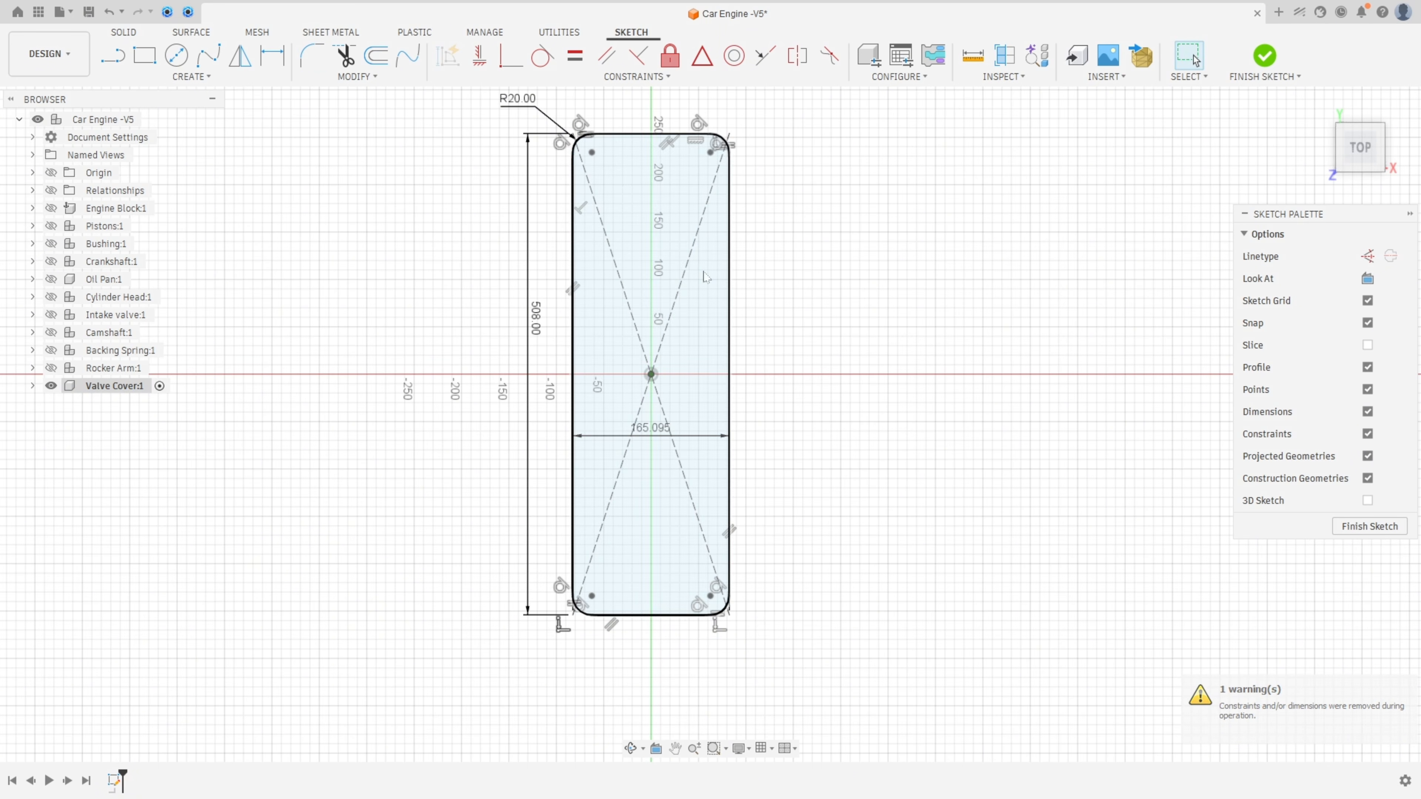
pyautogui.scroll(1, 775, 314)
pyautogui.moveTo(794, 316)
pyautogui.mouseDown(button='middle')
pyautogui.moveTo(831, 385)
pyautogui.moveTo(819, 367)
pyautogui.mouseUp(button='middle')
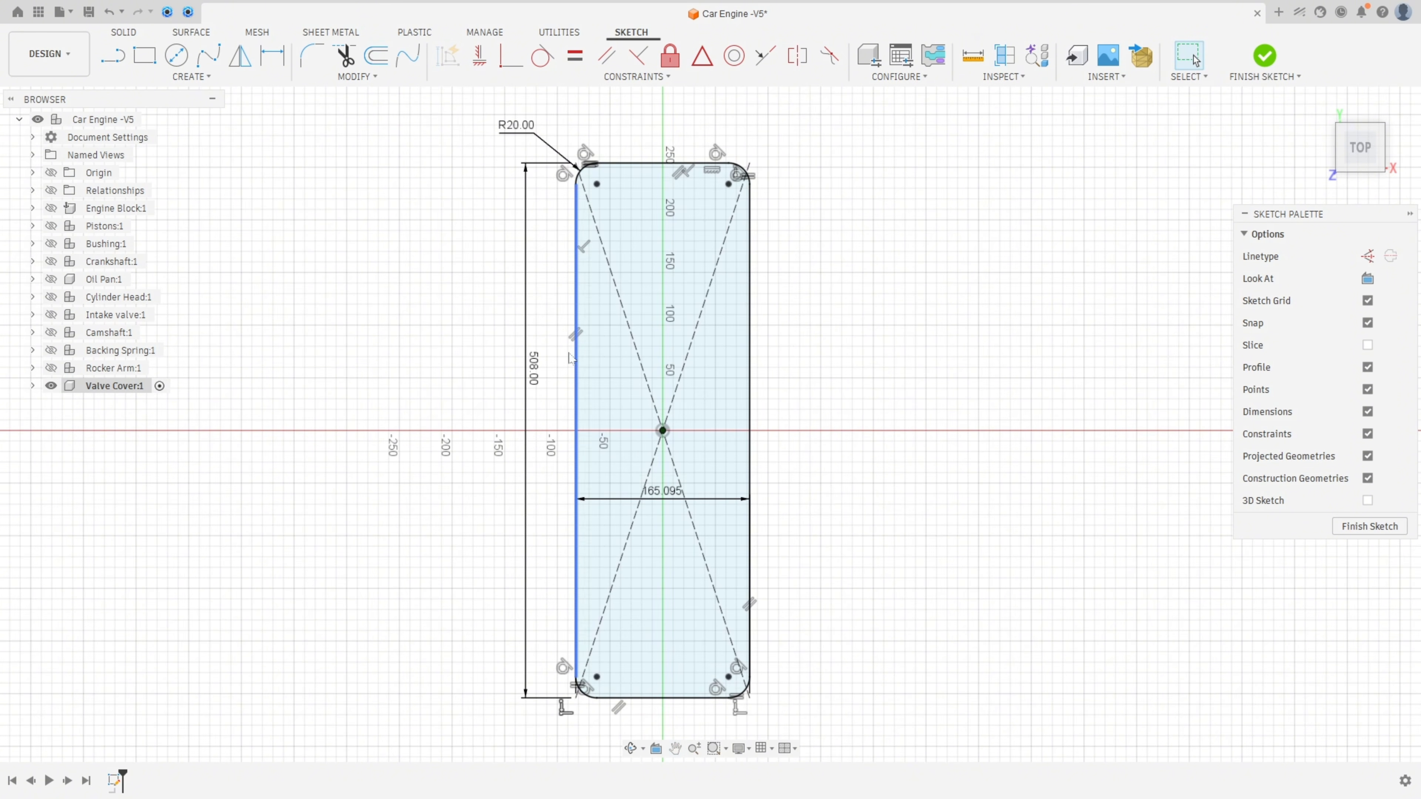
pyautogui.moveTo(664, 502)
pyautogui.mouseDown()
pyautogui.moveTo(842, 403)
pyautogui.moveTo(830, 137)
pyautogui.mouseUp()
# - Offset the rounded rectangle 10.16 mm inward as construction lines and move the offset dimension outside the profile
pyautogui.click(376, 55)
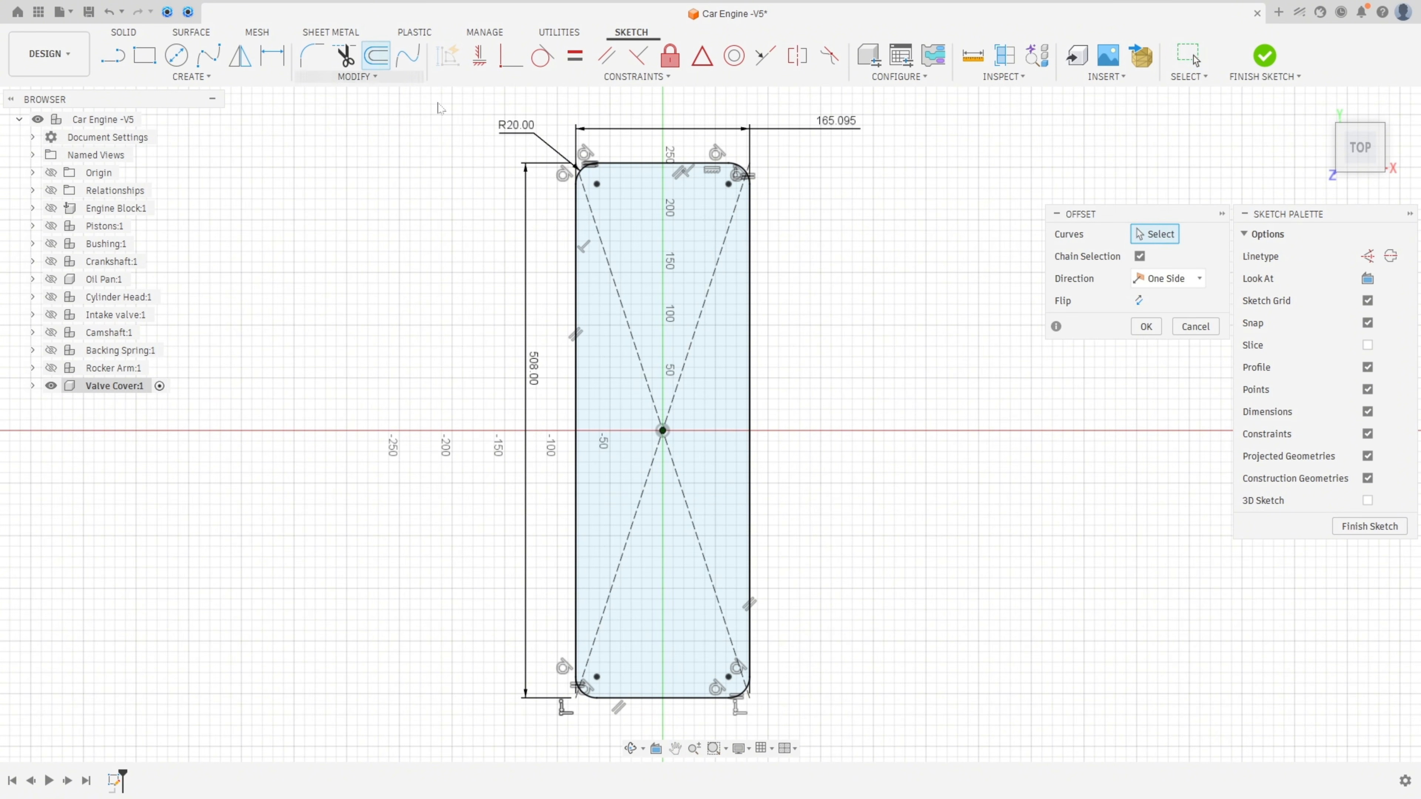
pyautogui.click(649, 170)
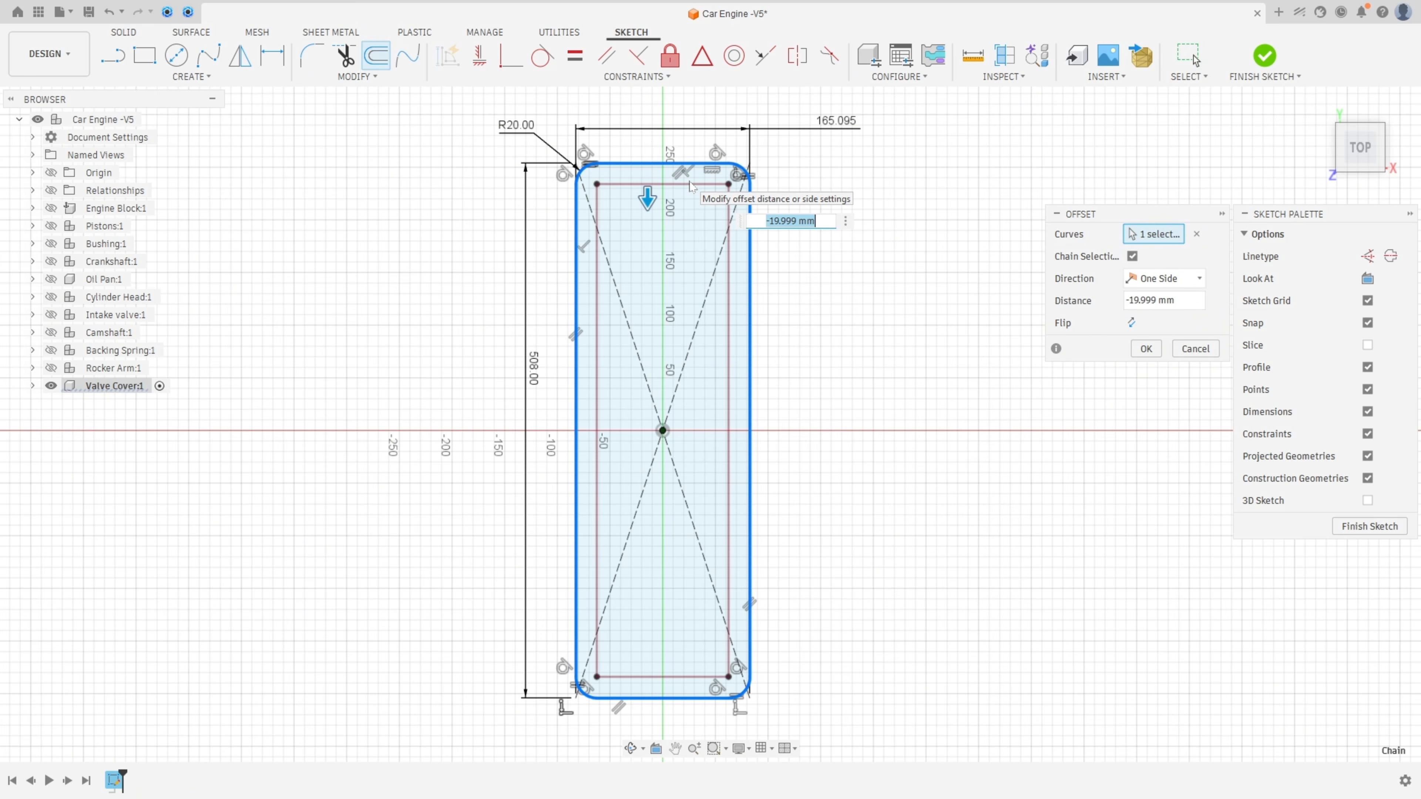
pyautogui.write('10.16')
pyautogui.press('Return')
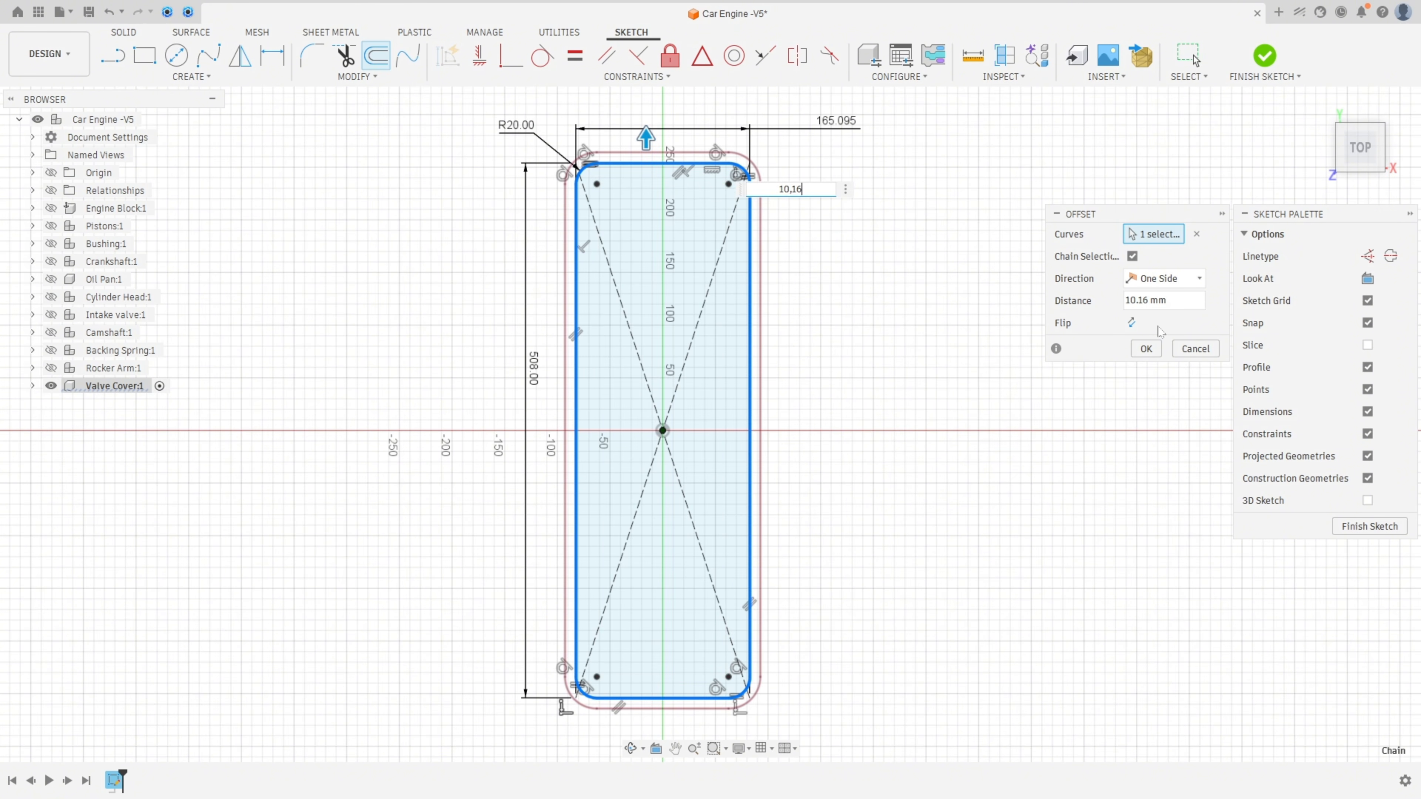
pyautogui.click(1131, 323)
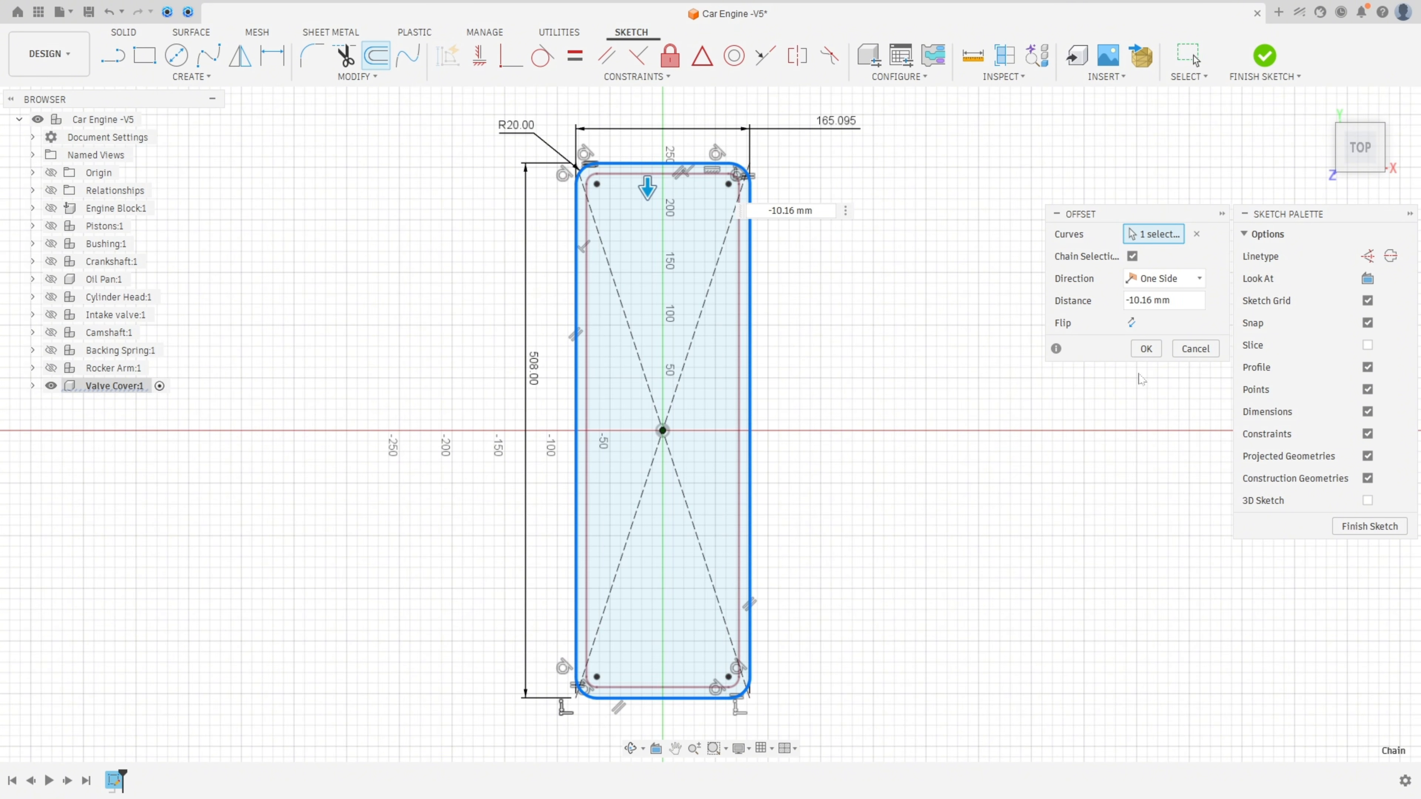
pyautogui.click(1368, 258)
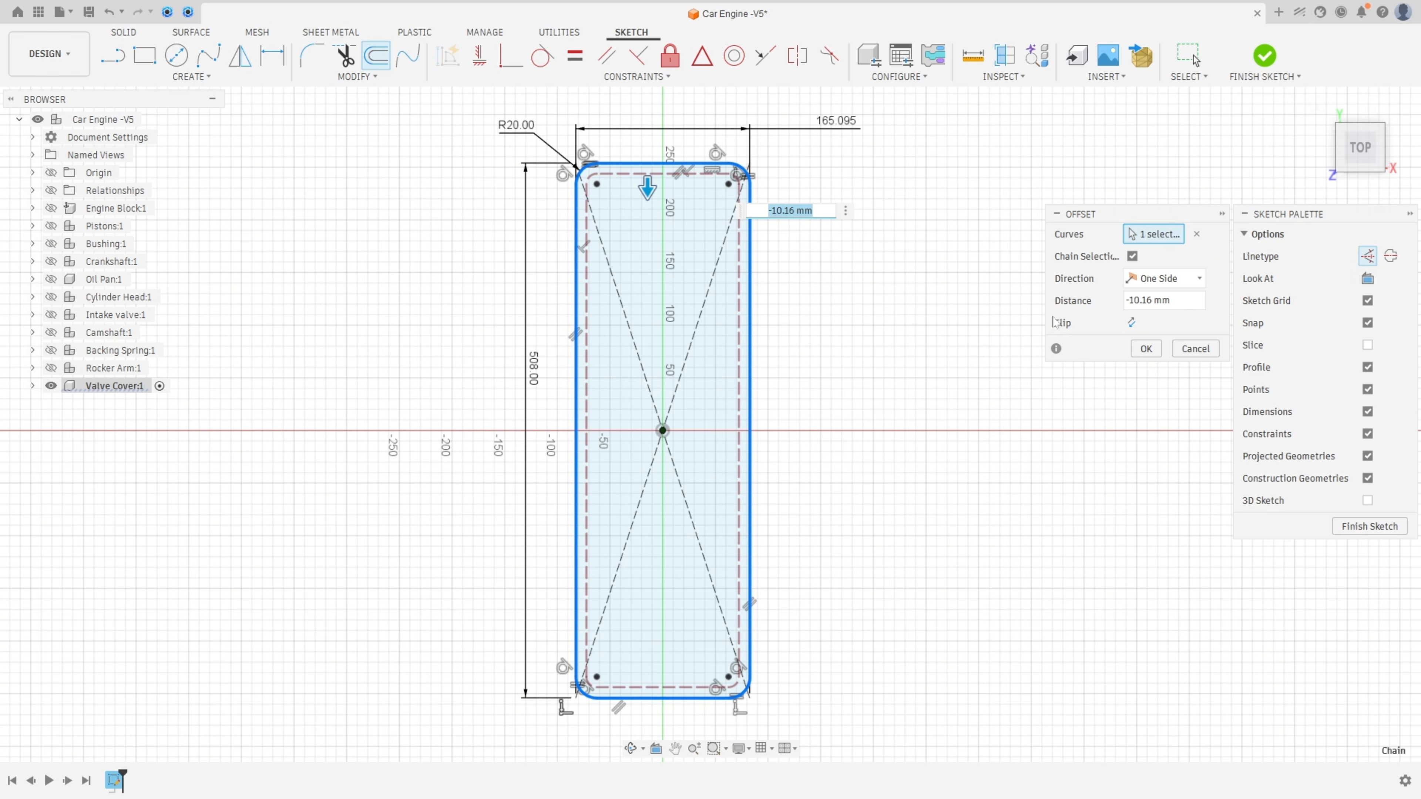
pyautogui.click(1145, 349)
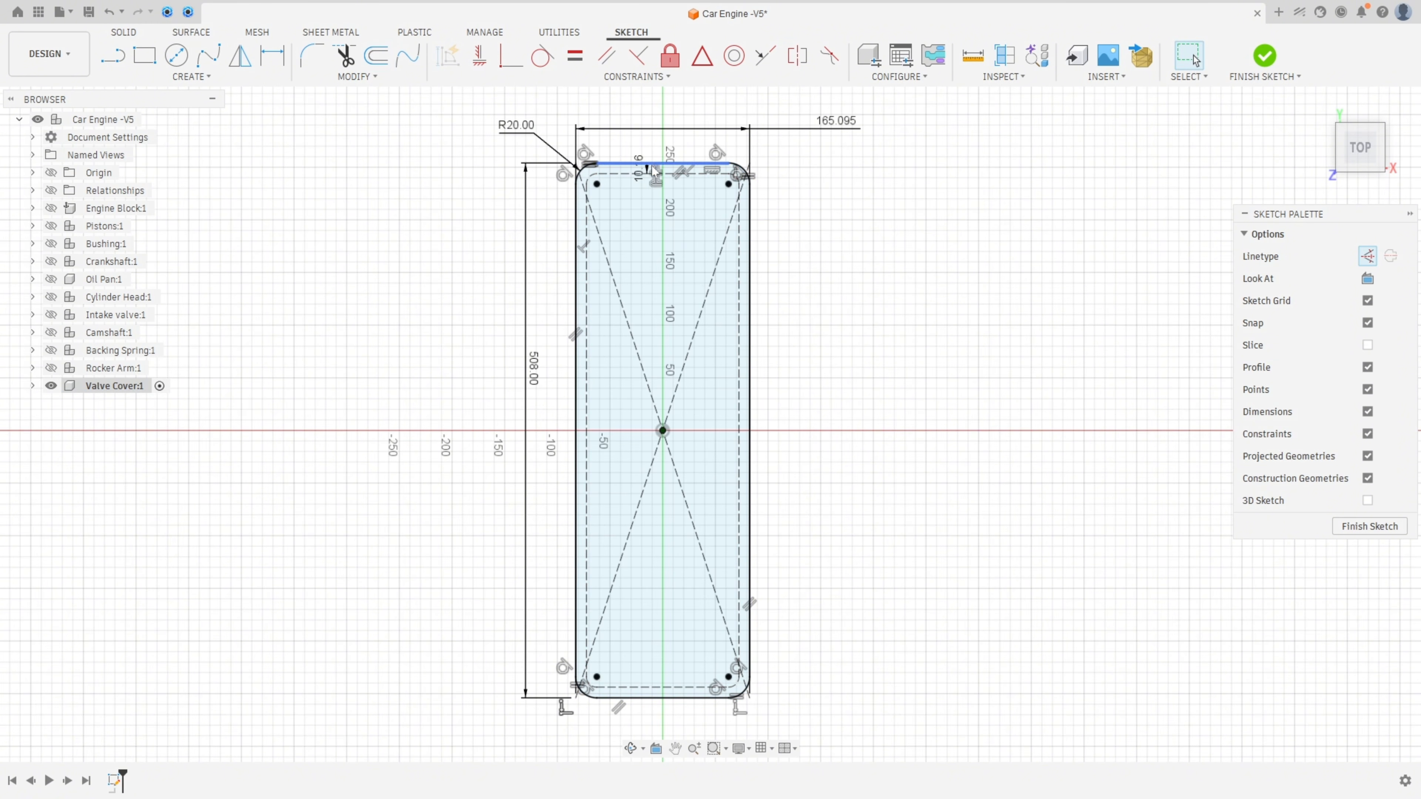
pyautogui.moveTo(637, 168); pyautogui.dragTo(841, 250)
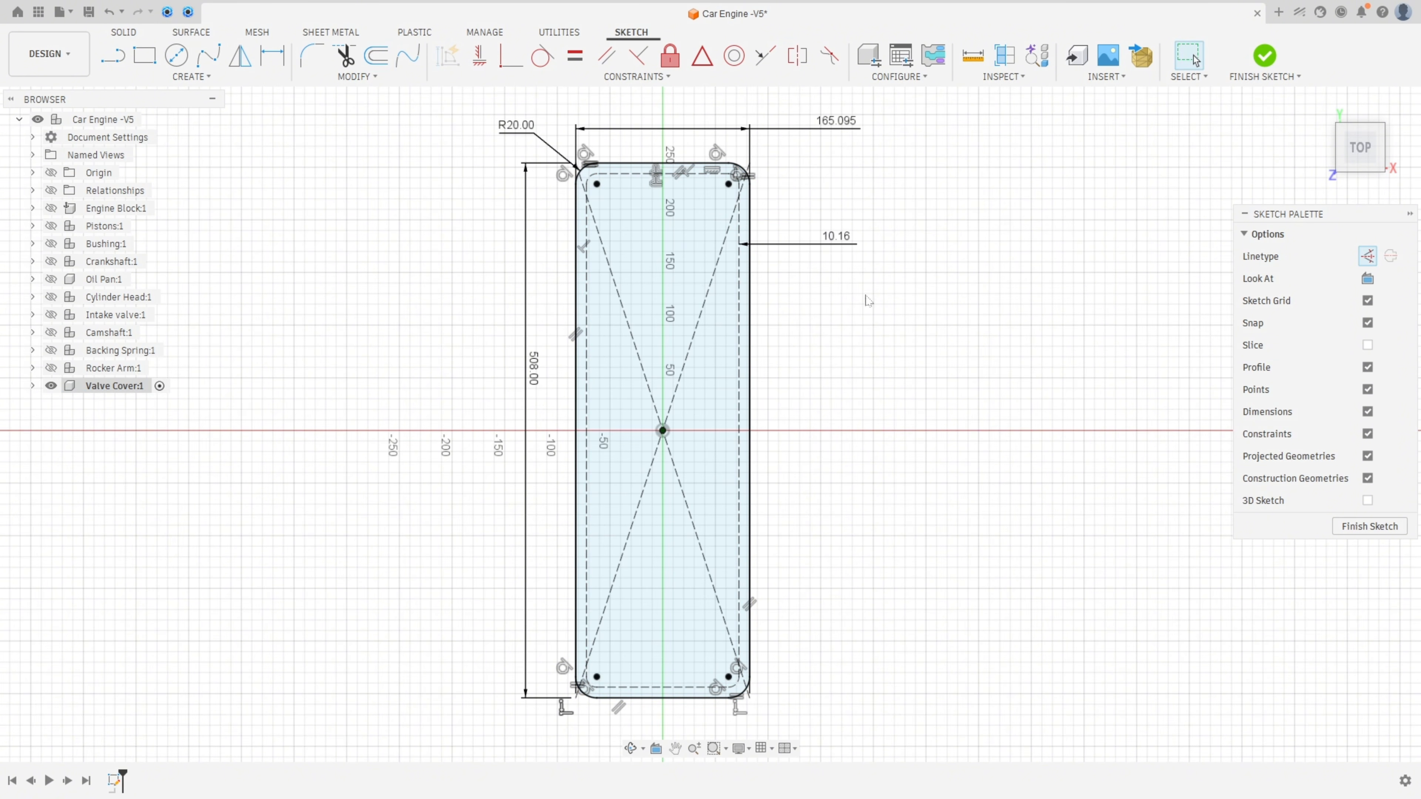
# - Place sketch points at the midpoints of the offset construction rectangle's two short sides and its right long side
pyautogui.click(173, 77)
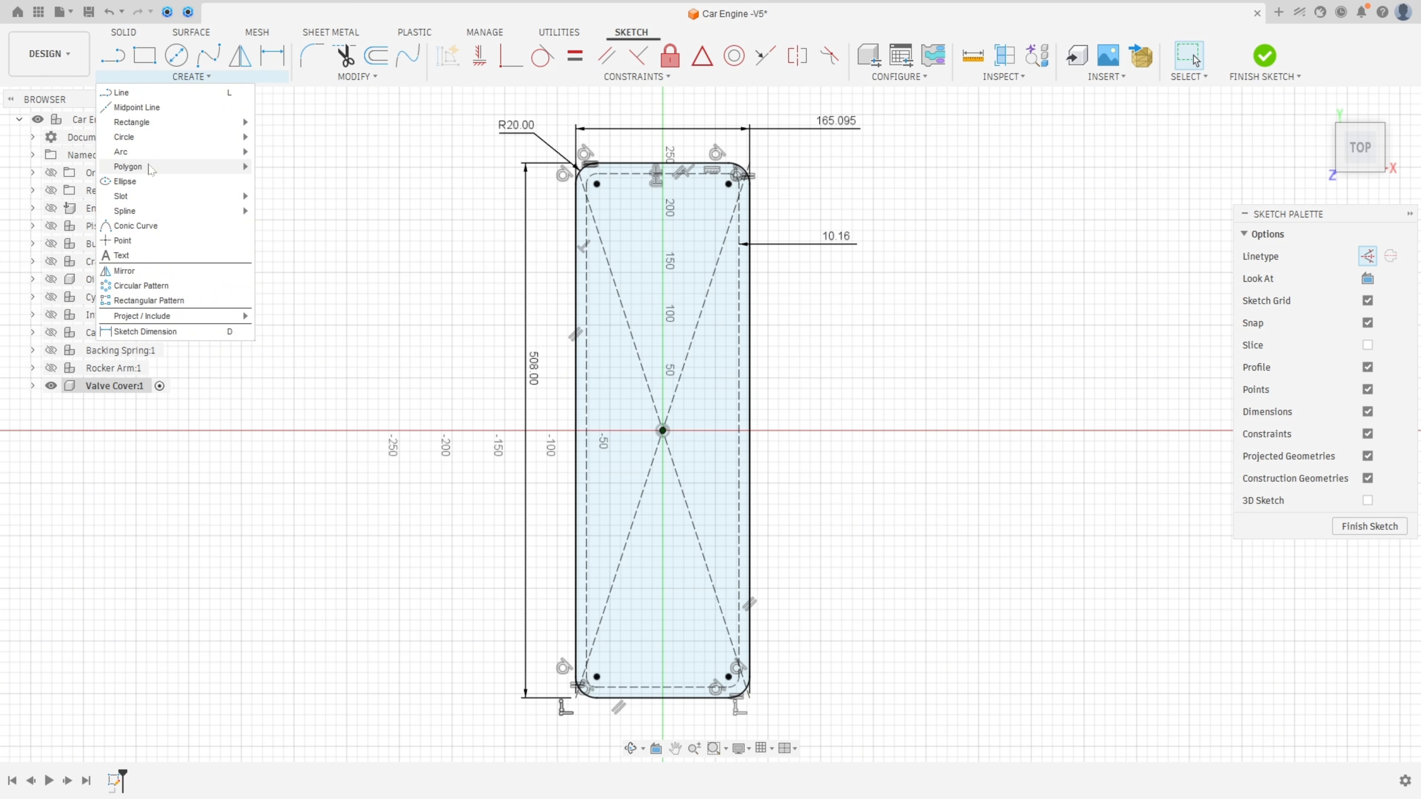
pyautogui.click(134, 241)
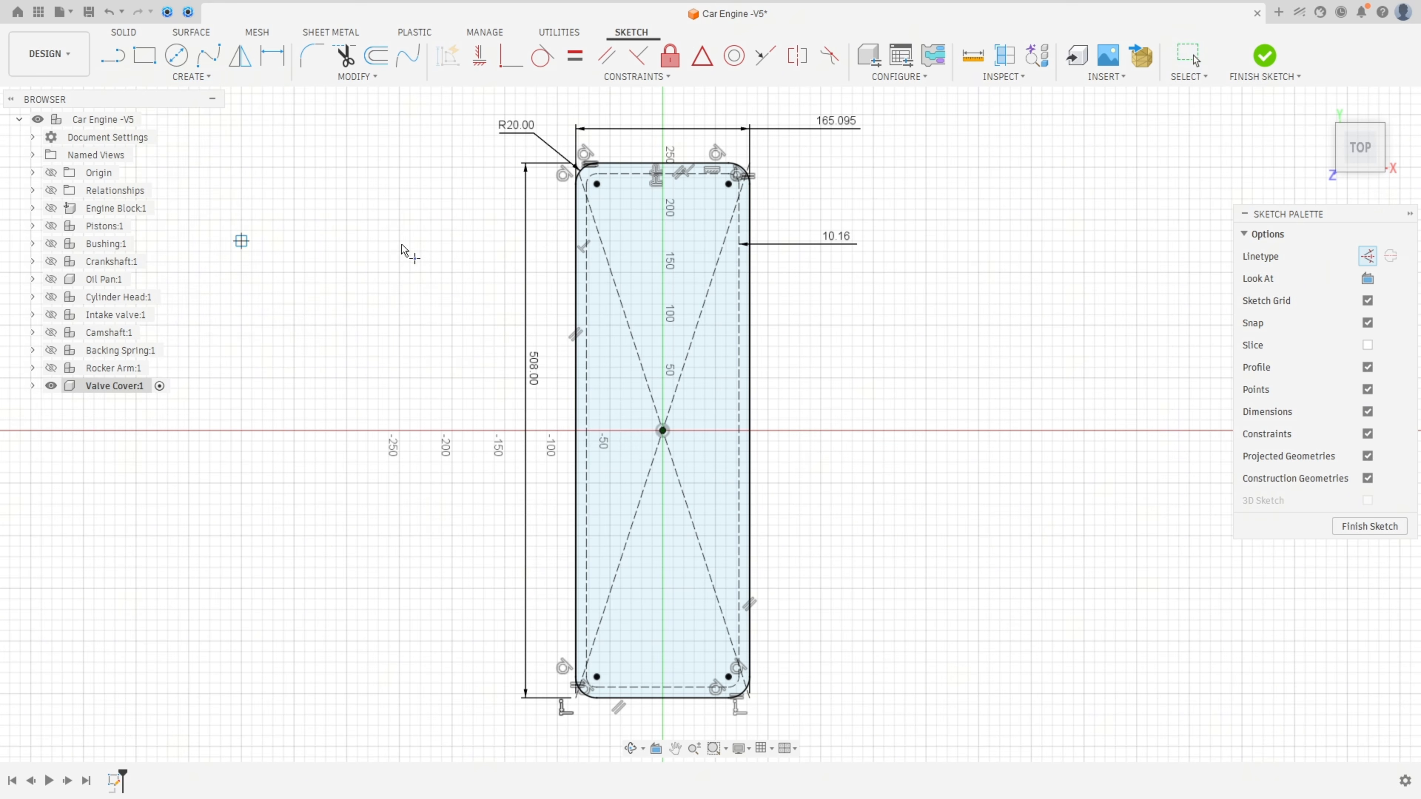
pyautogui.click(673, 176)
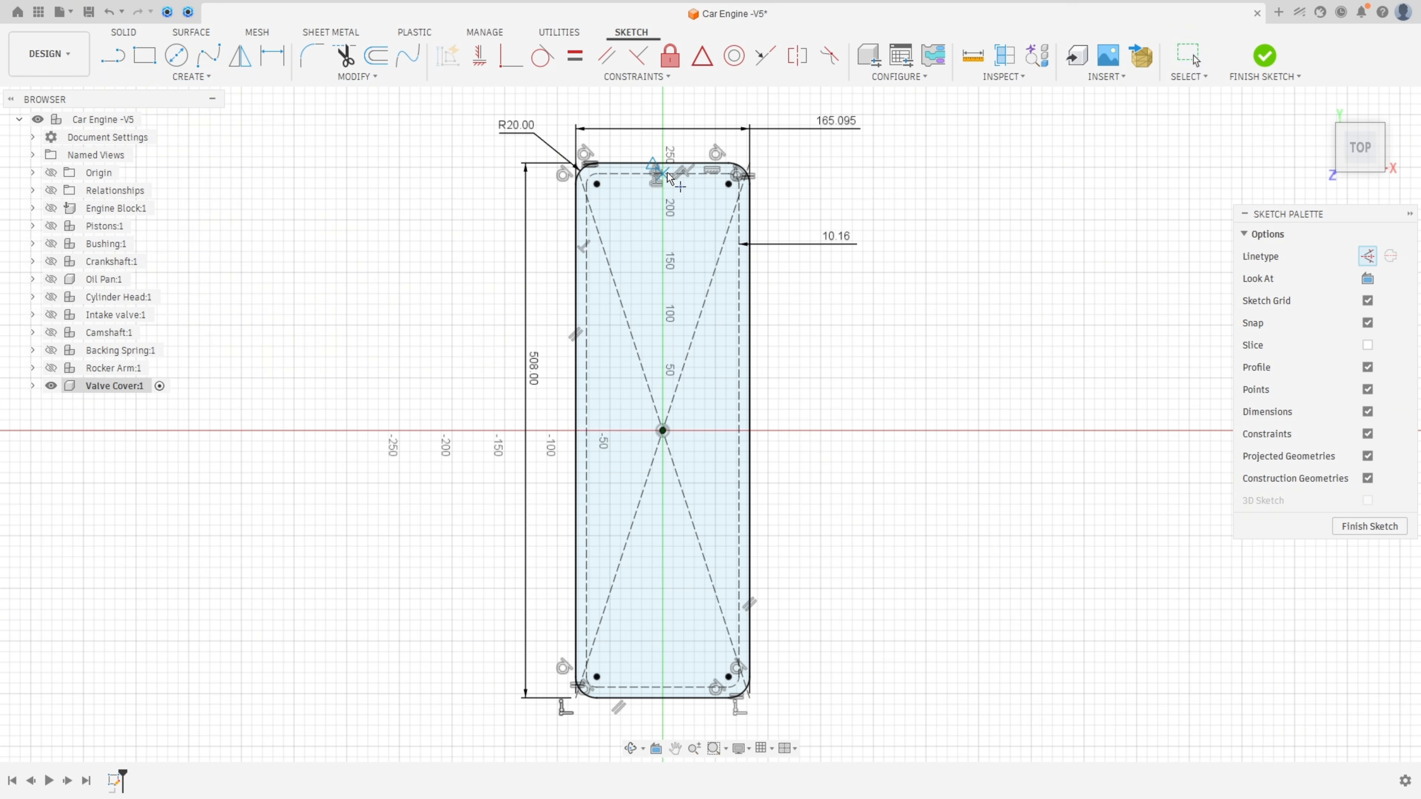
pyautogui.click(739, 431)
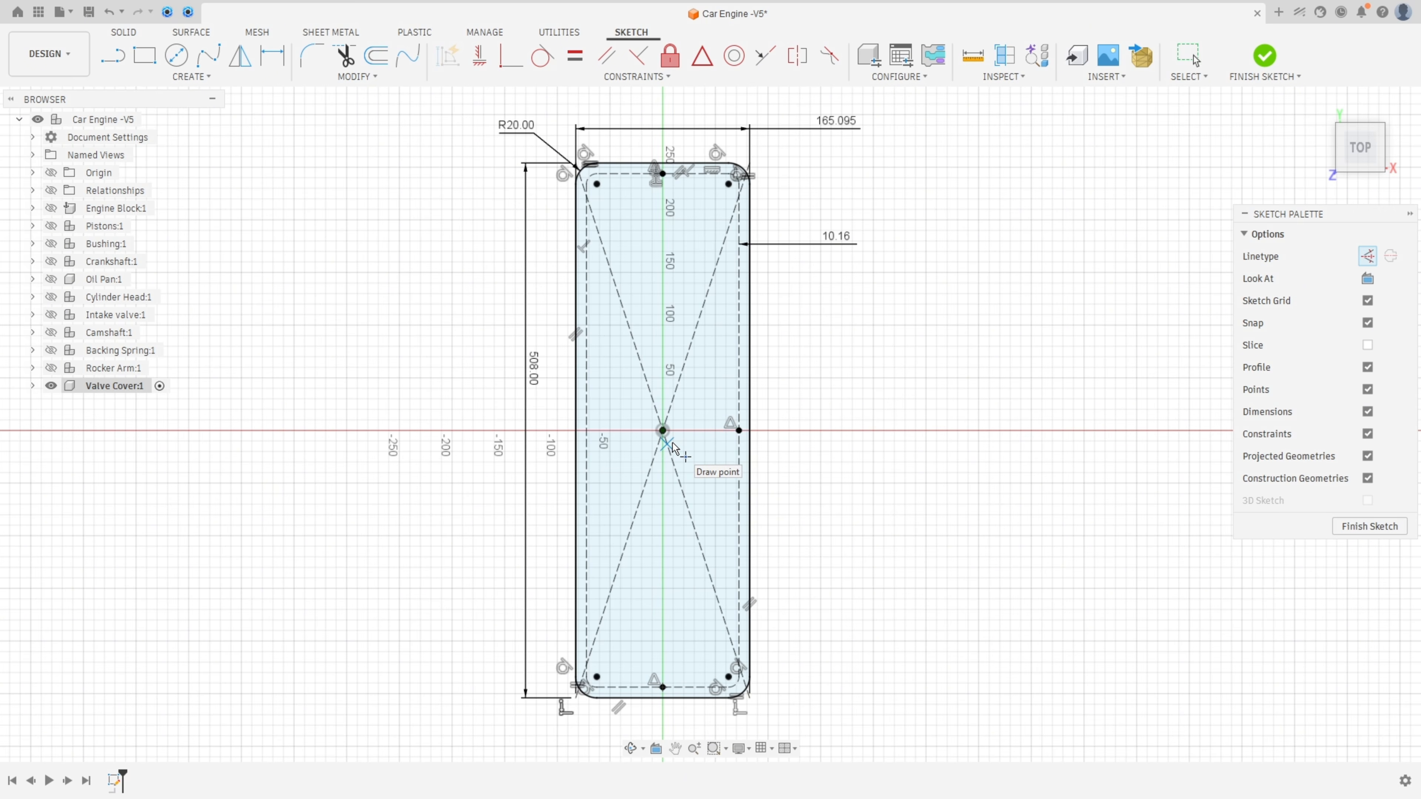
# - Add four more sketch points, two along each long construction line, one above and one below the horizontal axis
pyautogui.click(739, 296)
pyautogui.click(739, 553)
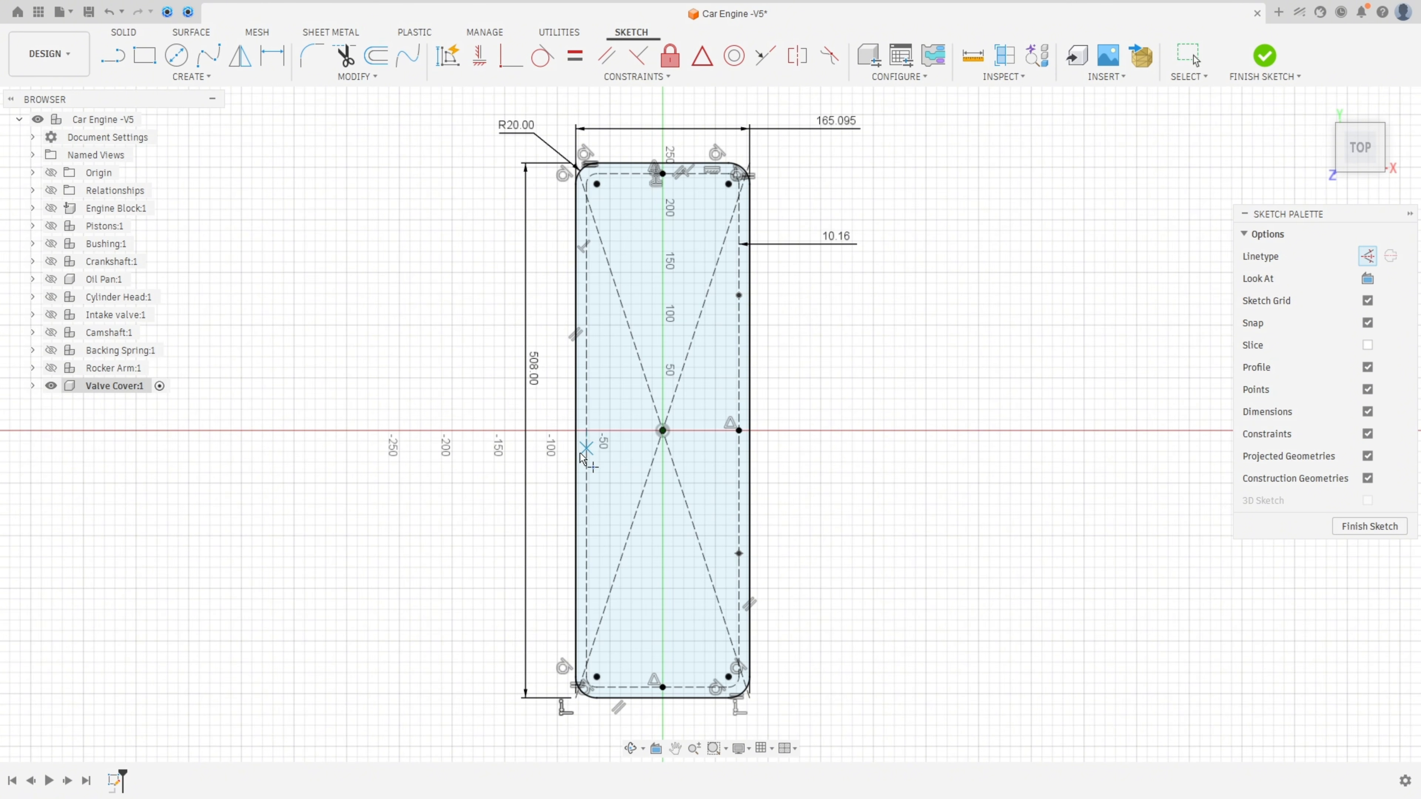
pyautogui.click(587, 523)
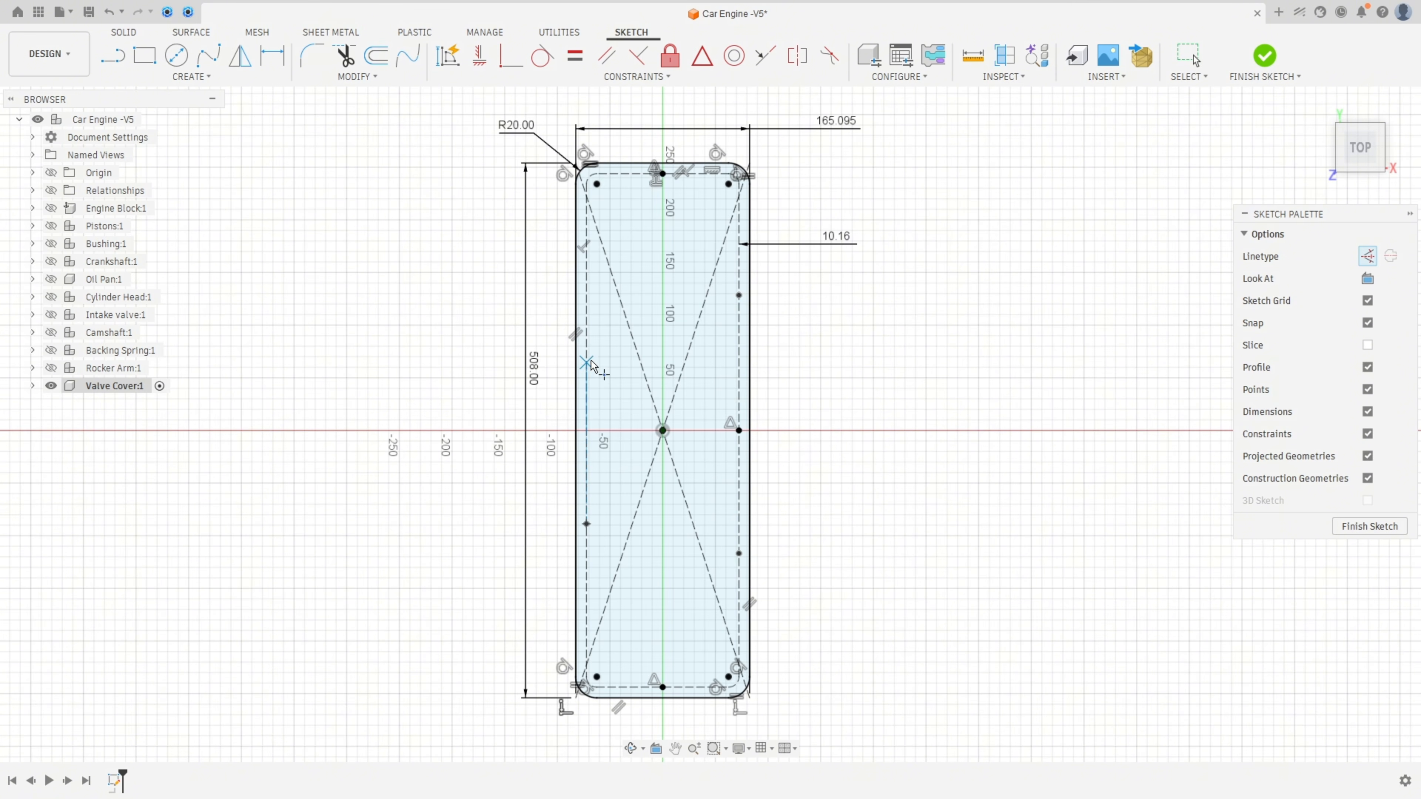
pyautogui.click(586, 317)
# - Dimension the upper point on the right construction line 107.41 mm from the upper construction line
pyautogui.press('d')
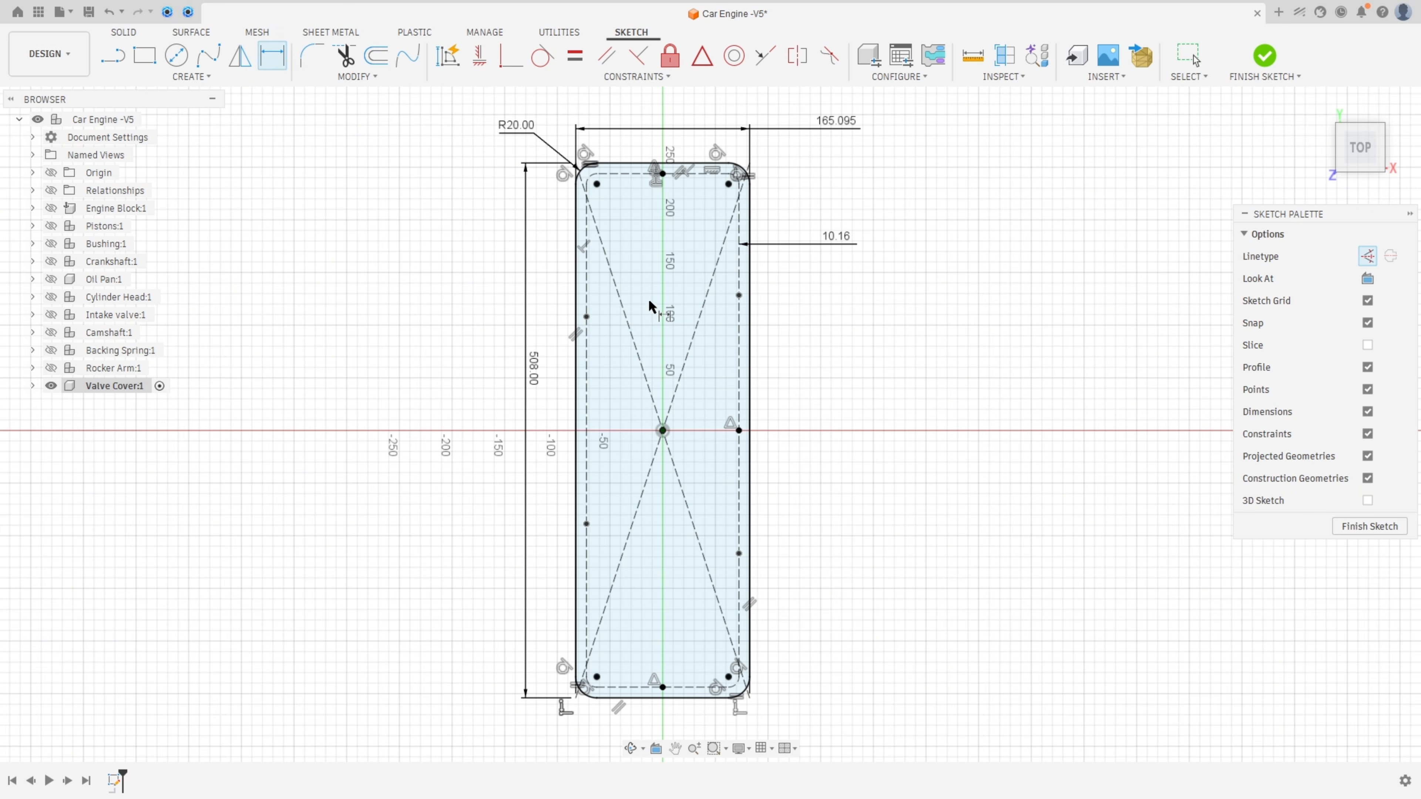
pyautogui.click(739, 295)
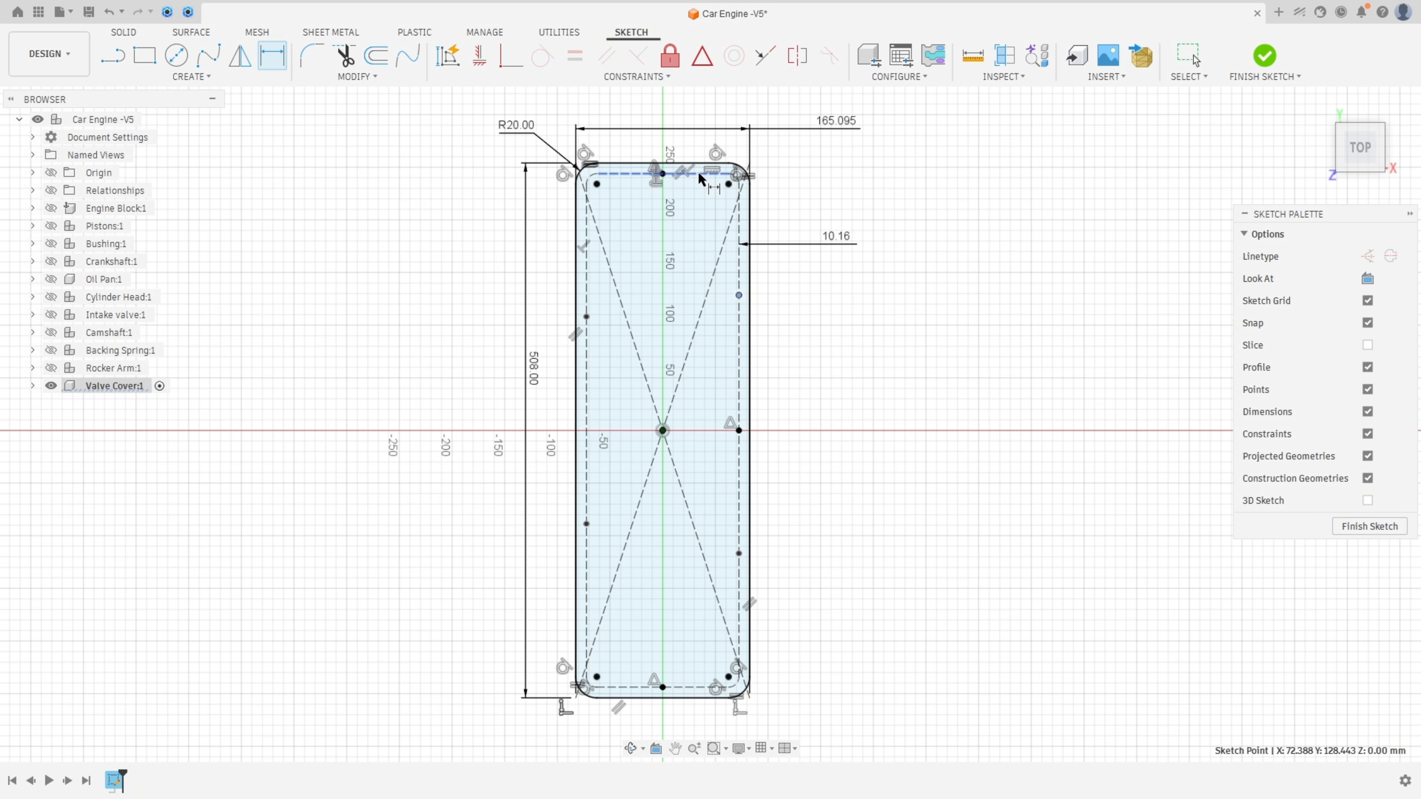
pyautogui.click(739, 174)
pyautogui.click(915, 235)
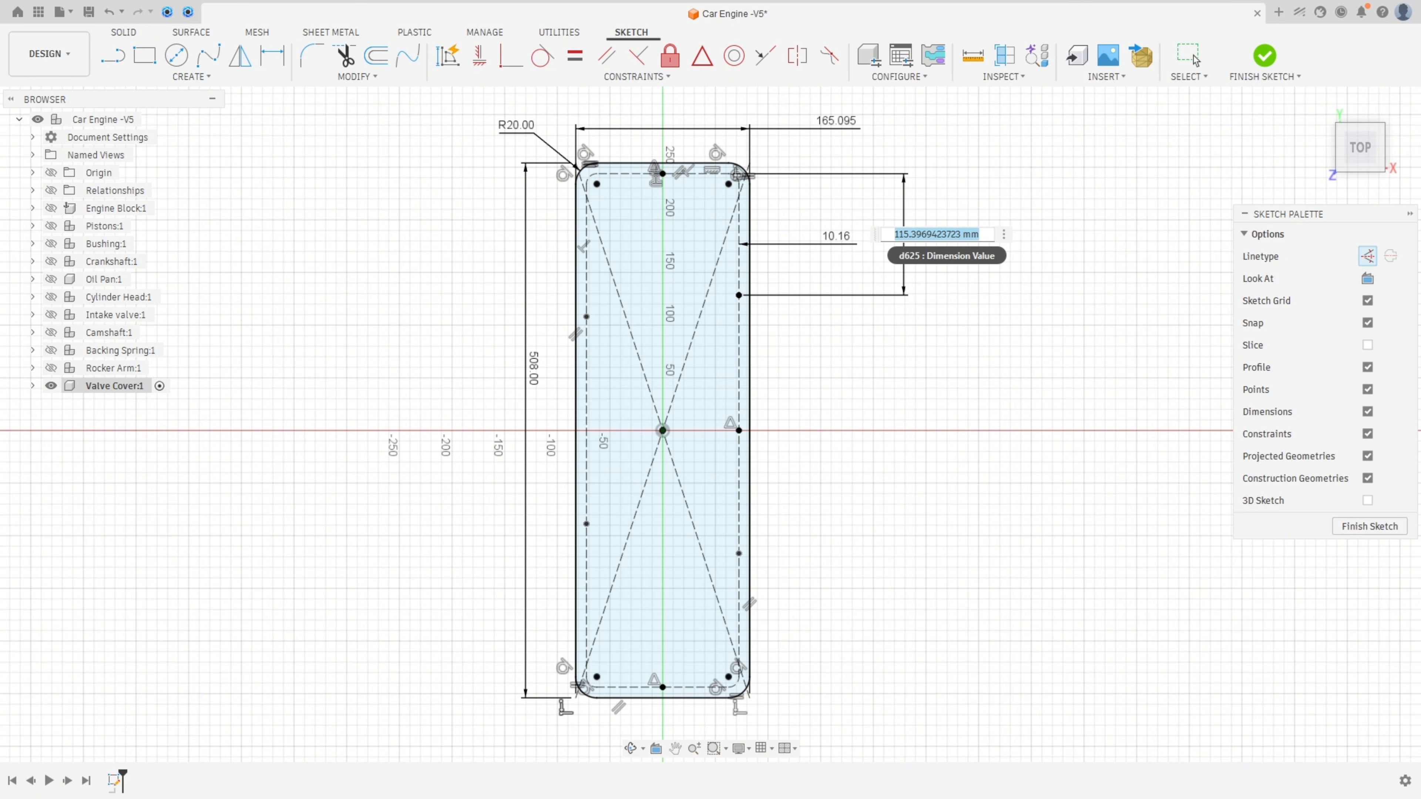
pyautogui.write('107,41')
pyautogui.press('Return')
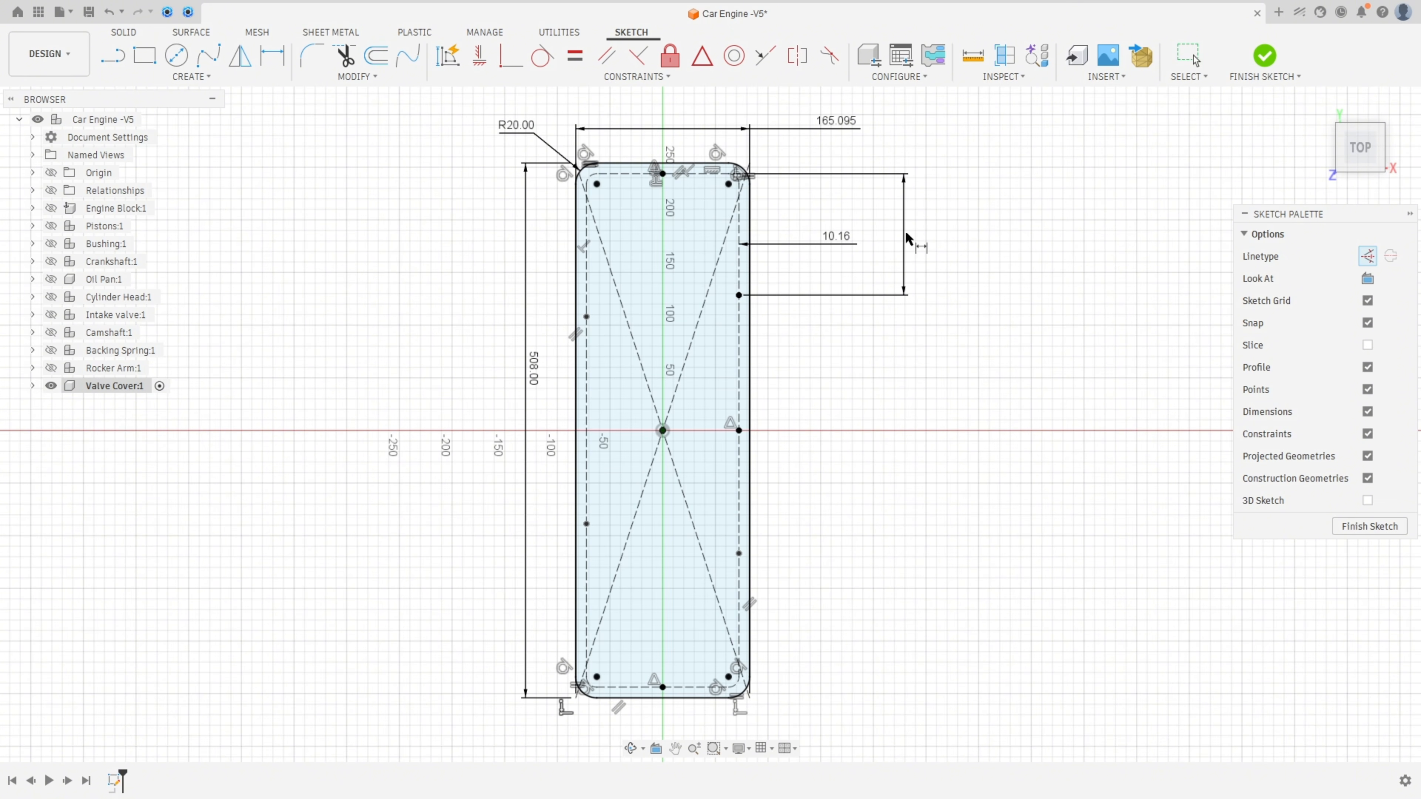
# - Dimension the lower point on the right construction line 86.37 mm from the lower construction line
pyautogui.click(739, 554)
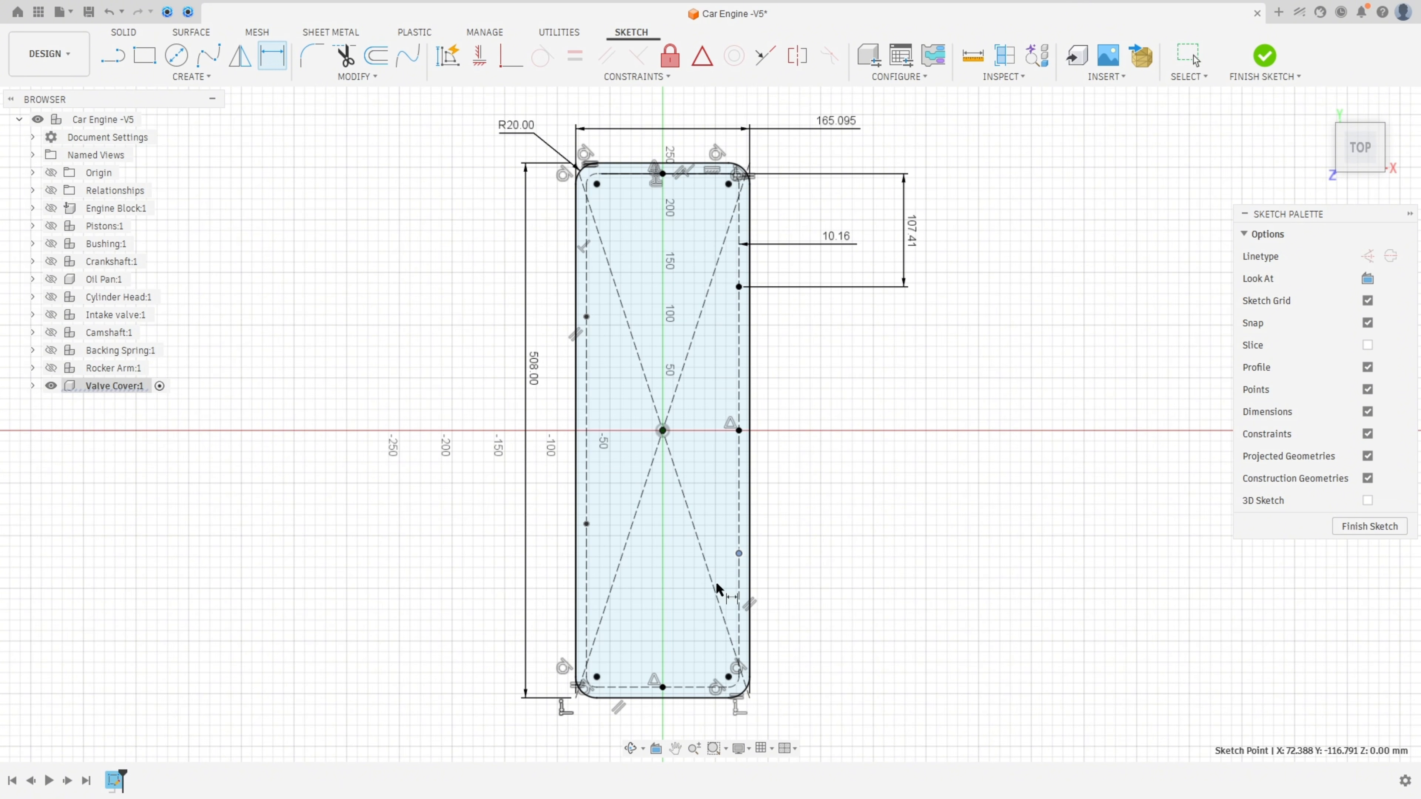
pyautogui.click(691, 687)
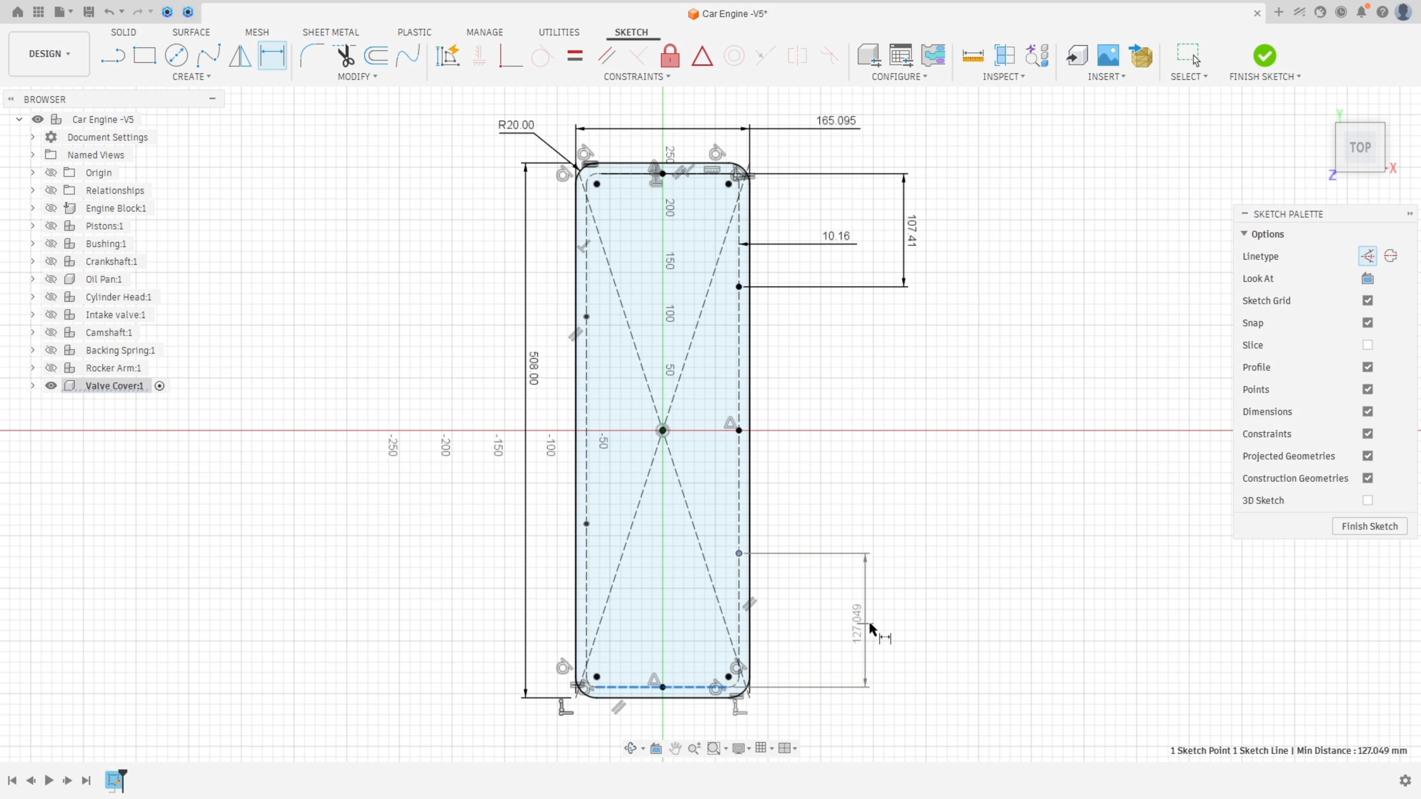
pyautogui.click(903, 625)
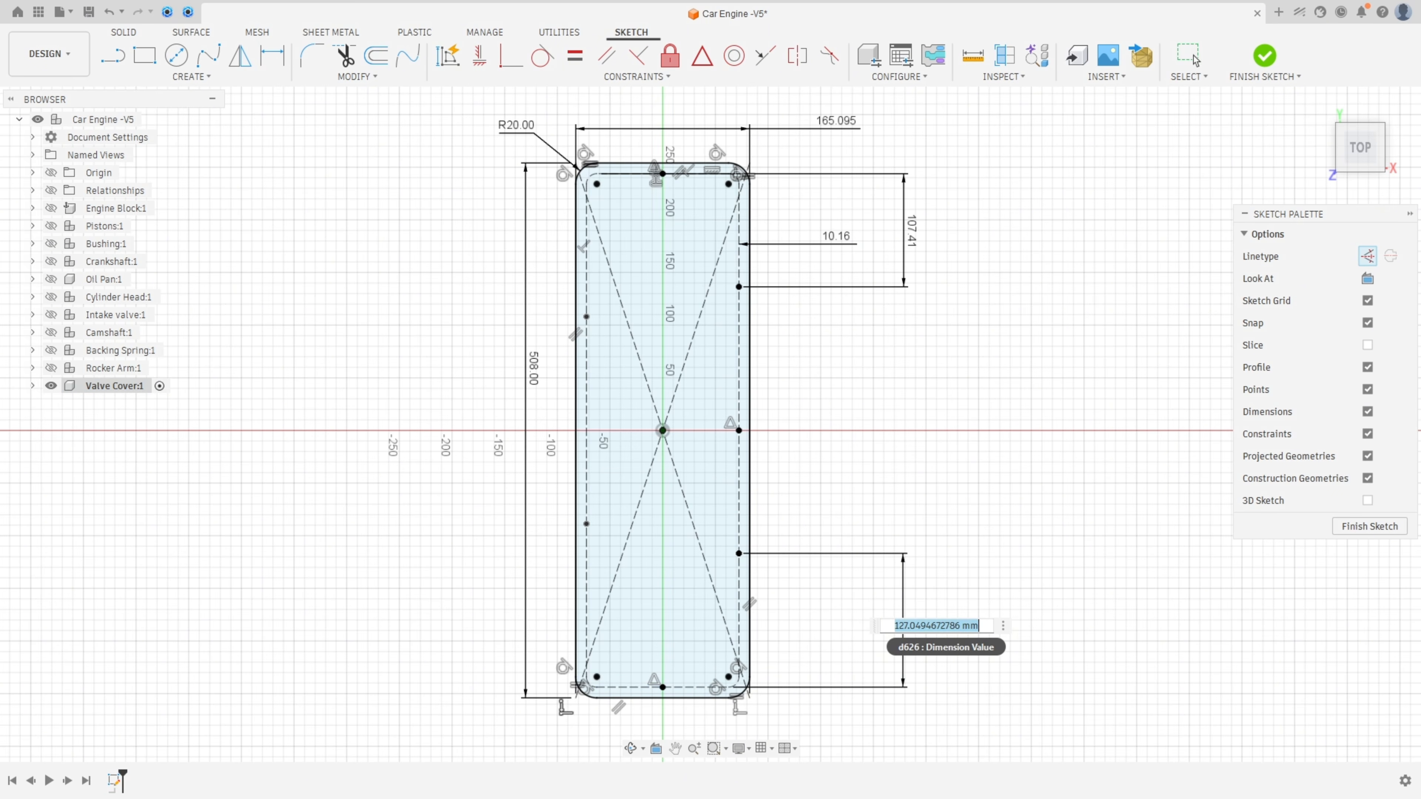
pyautogui.write('86,37')
pyautogui.press('Return')
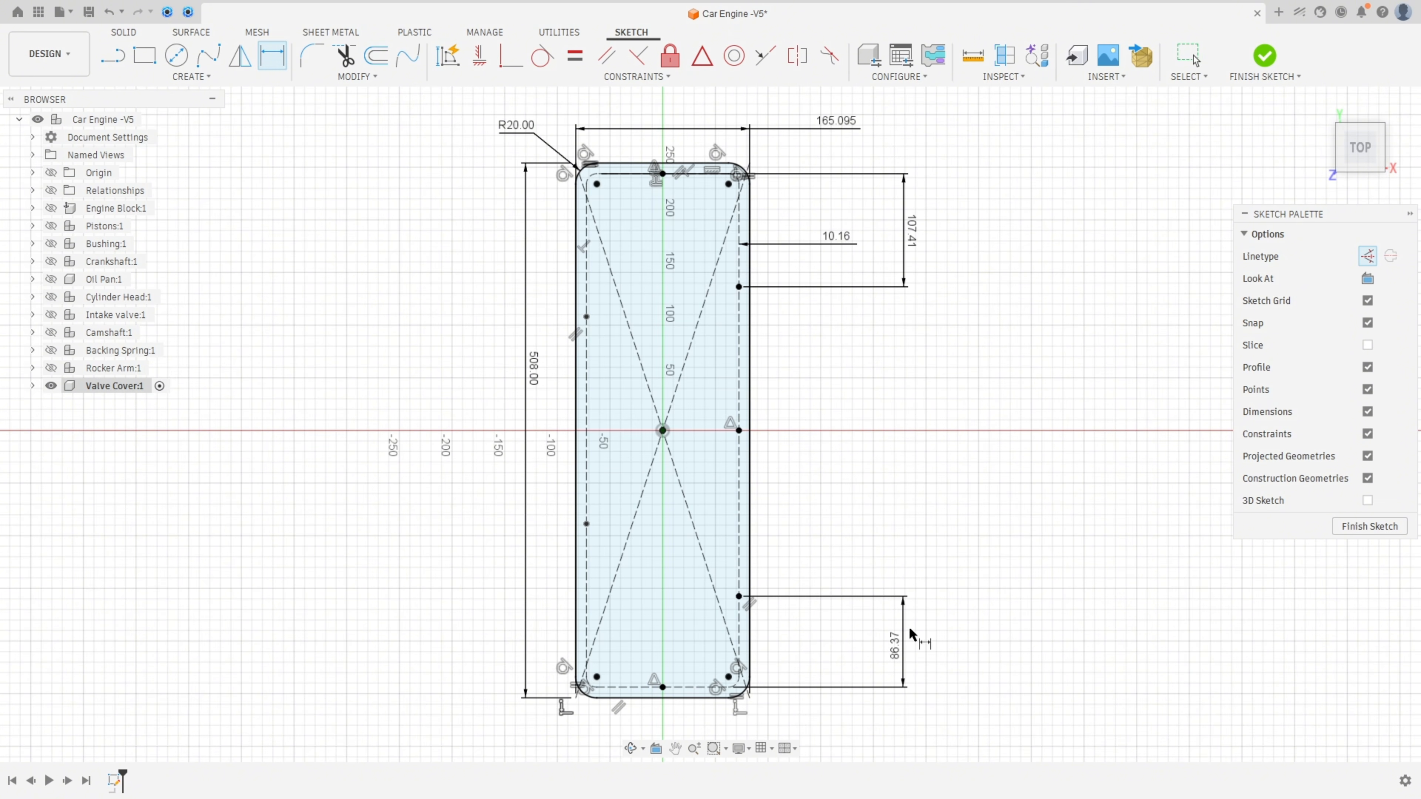
# - Dimension the lower point on the left construction line 148.13 mm from the lower construction line
pyautogui.click(586, 524)
pyautogui.click(638, 687)
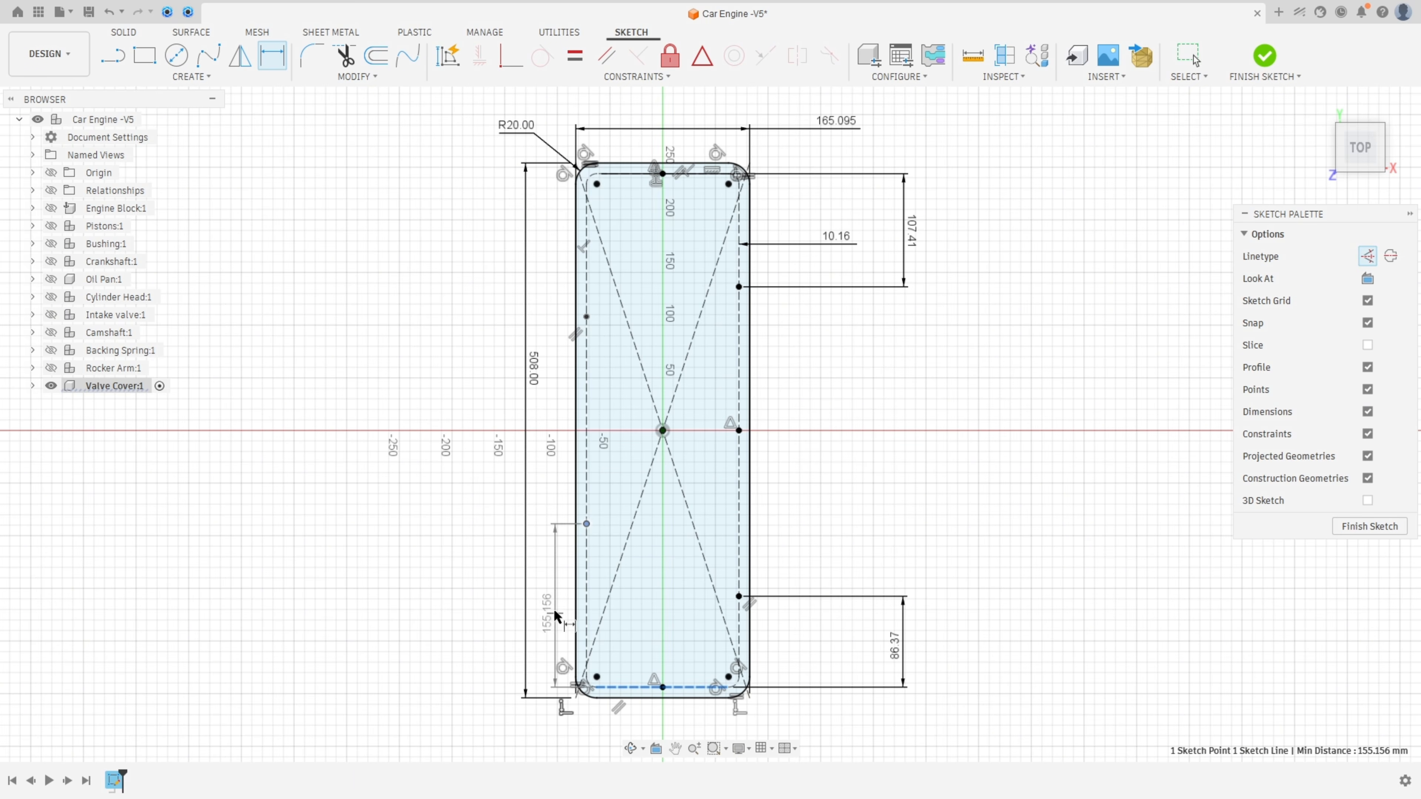
pyautogui.click(547, 615)
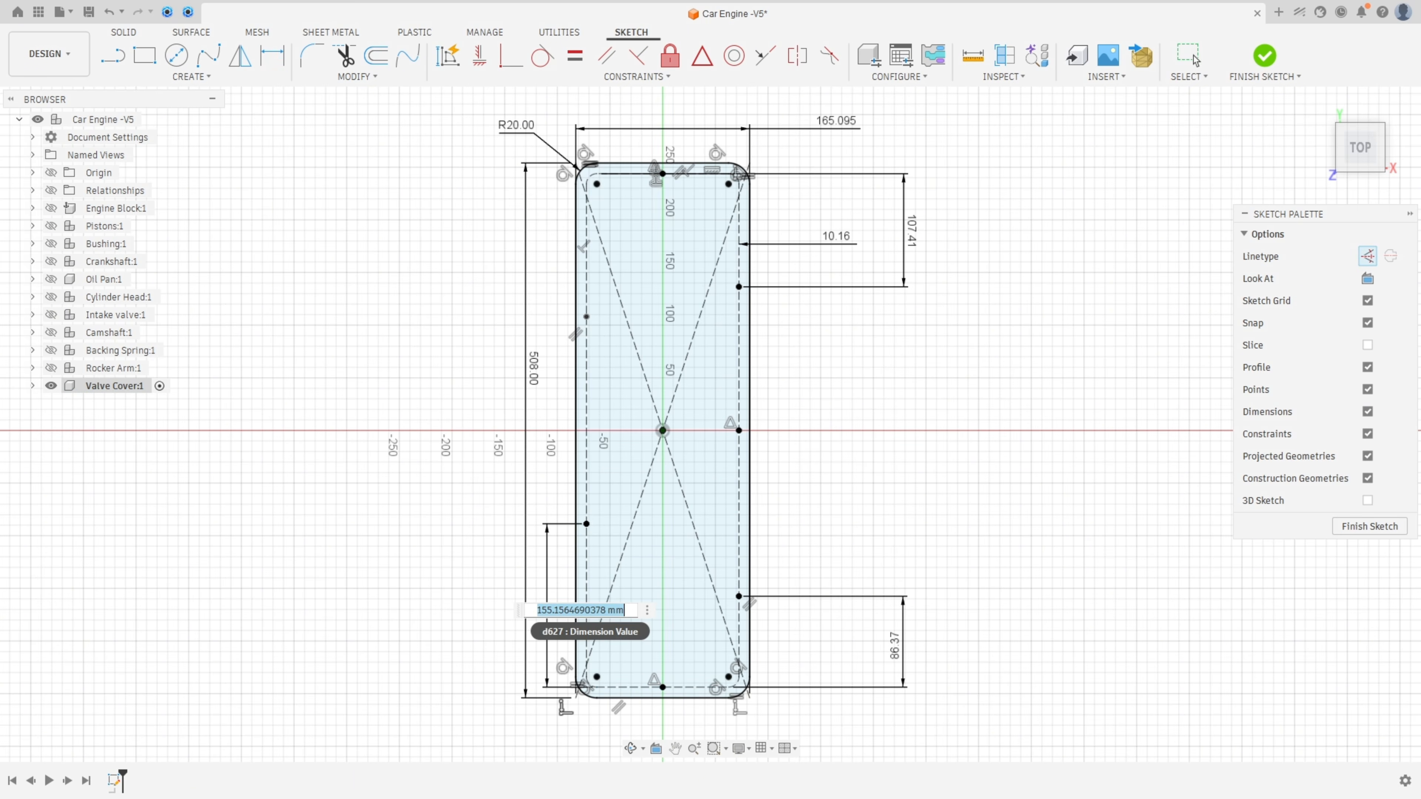
pyautogui.write('148,13')
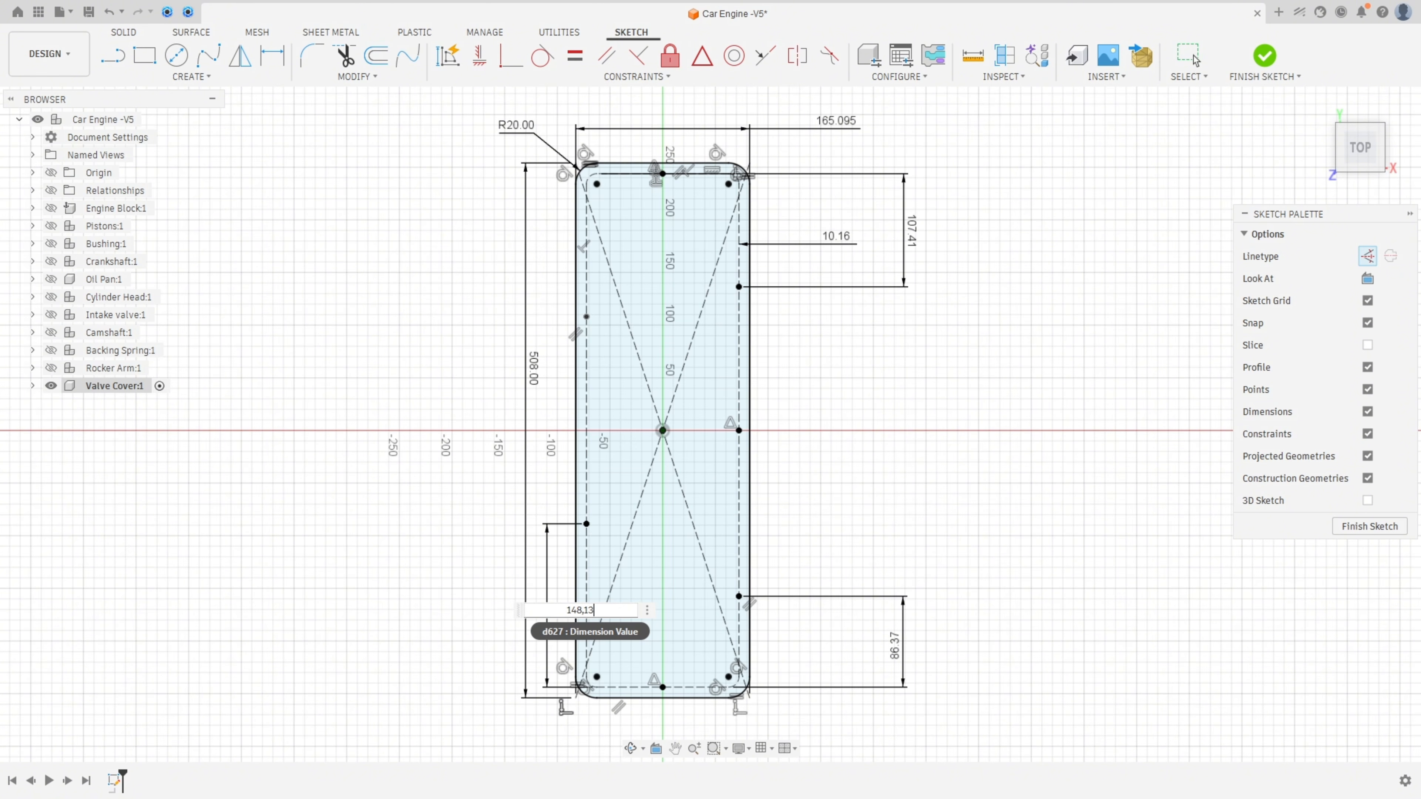
pyautogui.press('Return')
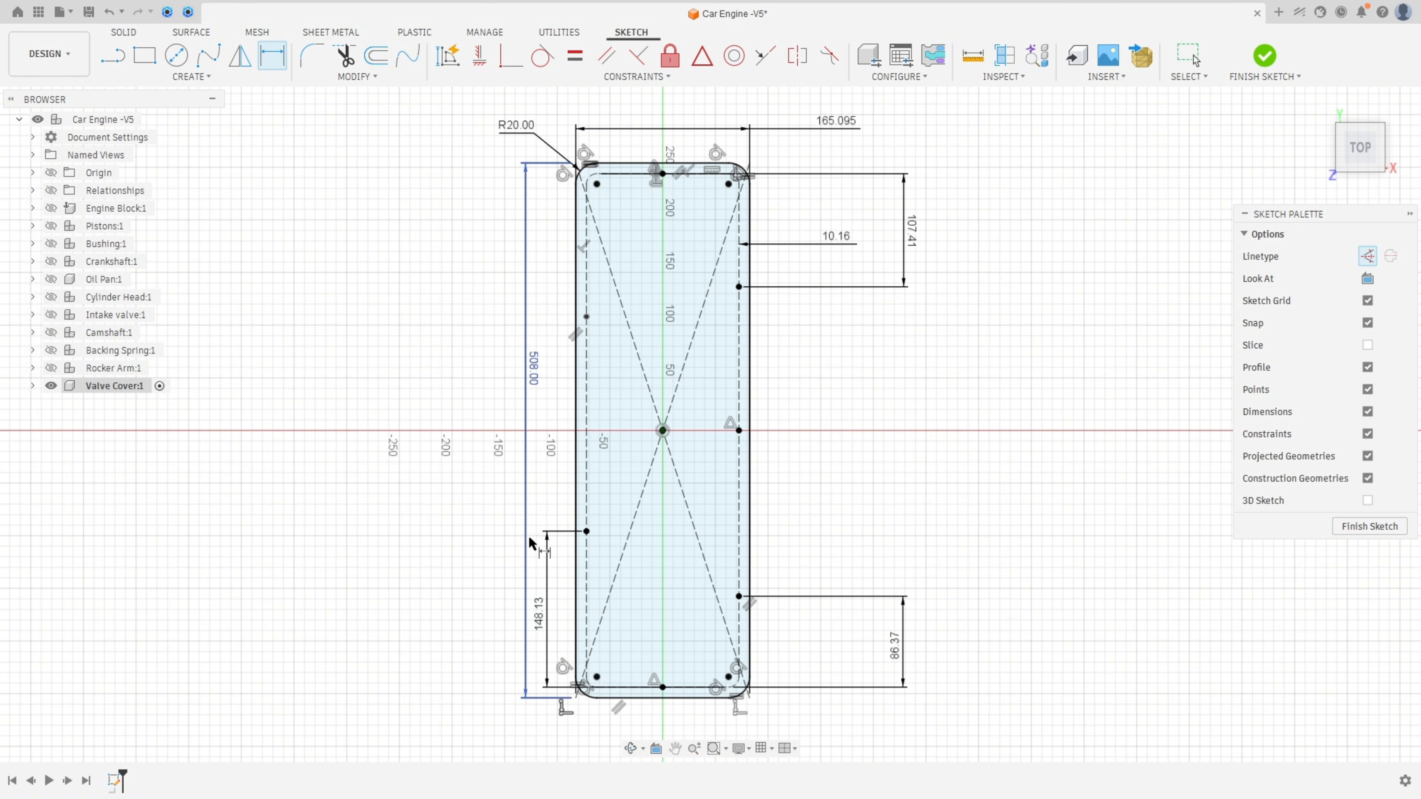
# - Dimension the upper point on the left construction line 178.61 mm from the upper construction line
pyautogui.click(587, 317)
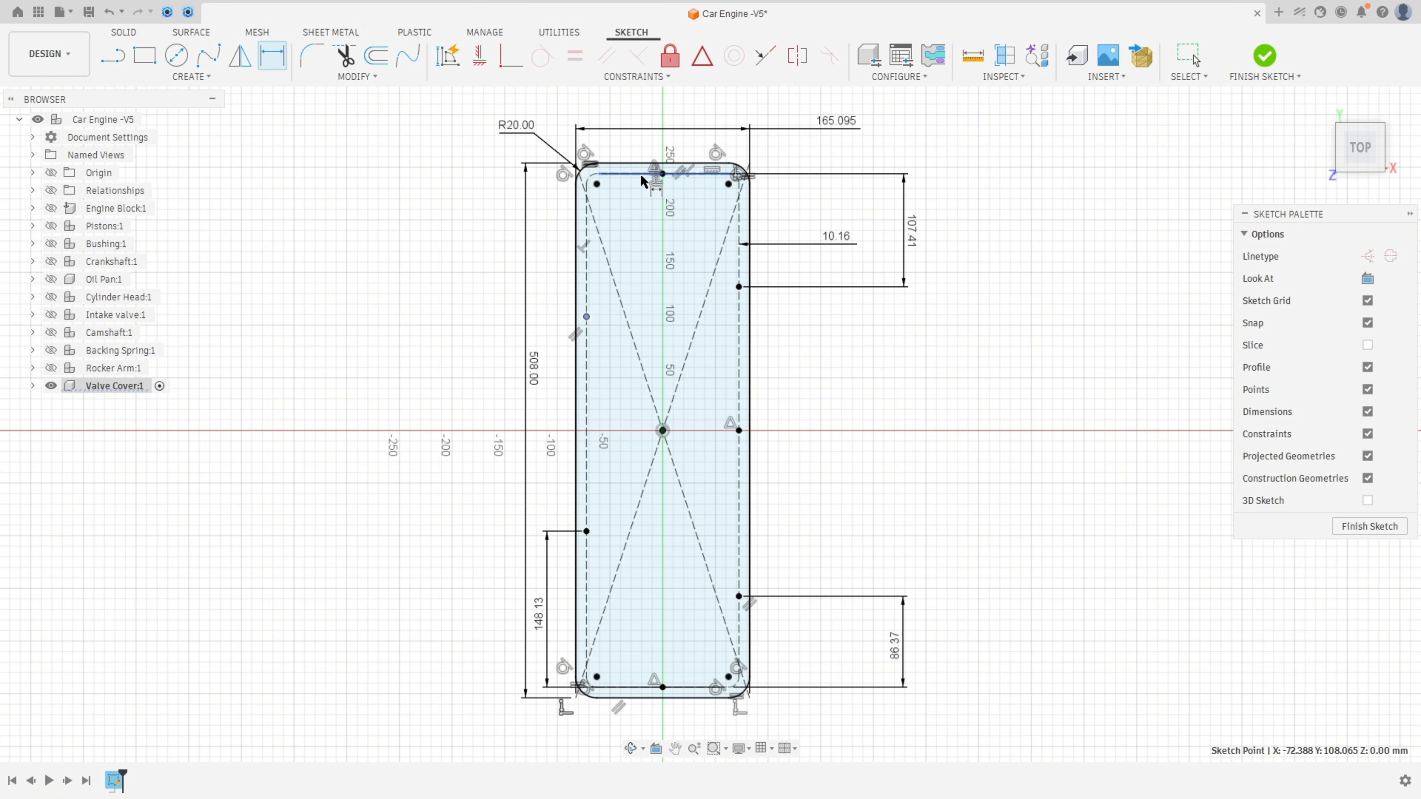
pyautogui.click(683, 174)
pyautogui.click(548, 257)
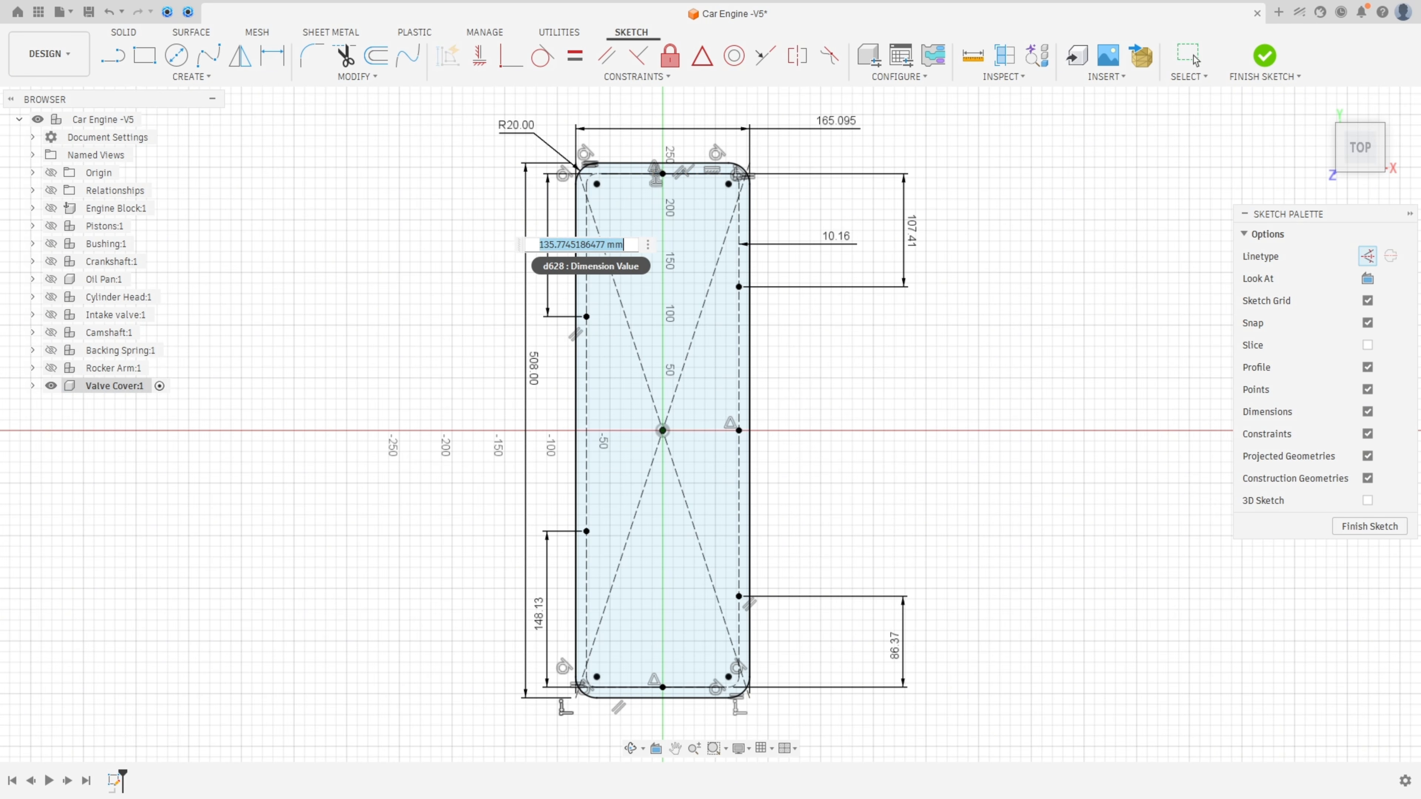
pyautogui.write('178,61')
pyautogui.press('Return')
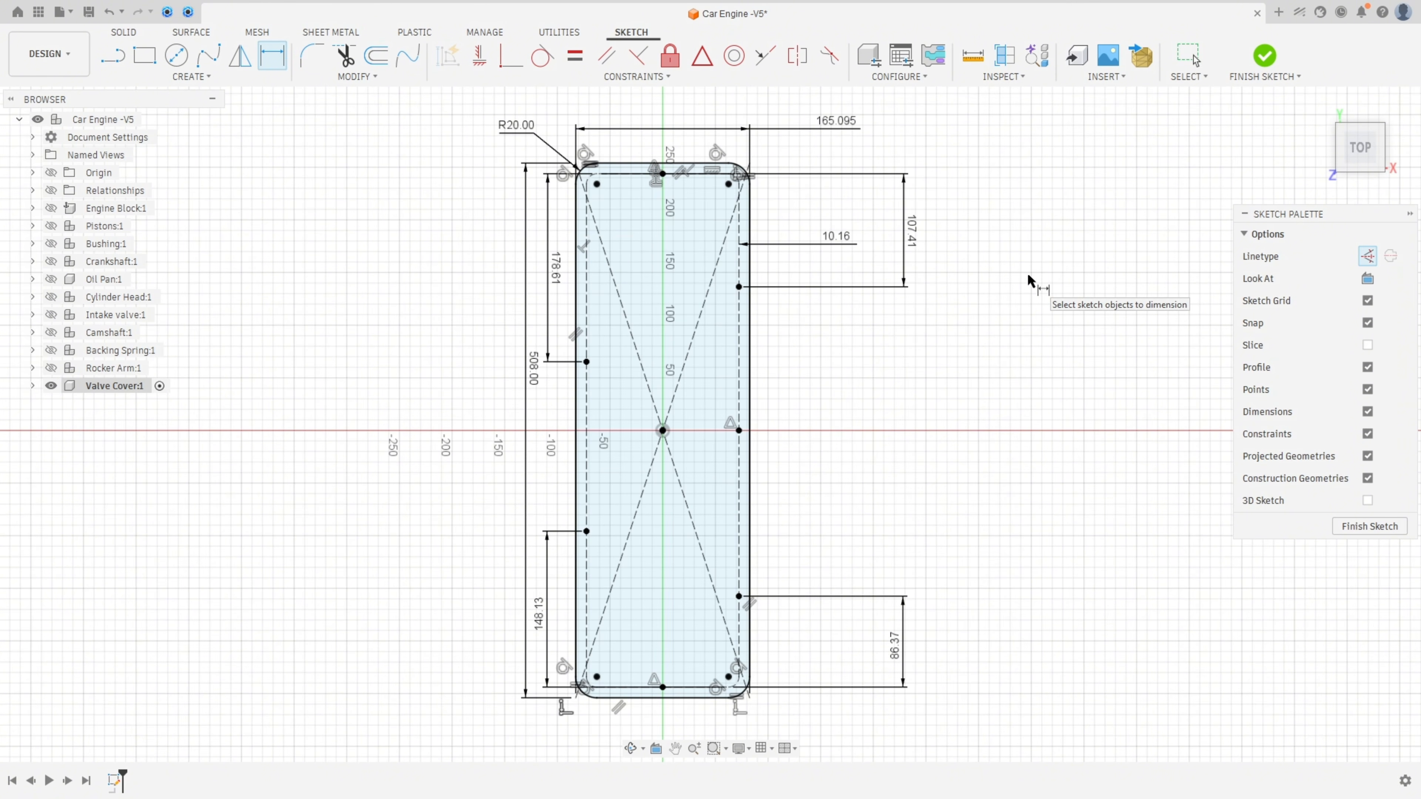
# - Finish the sketch and extrude the rounded rectangle profile -63.5 mm as a new body
pyautogui.click(1263, 58)
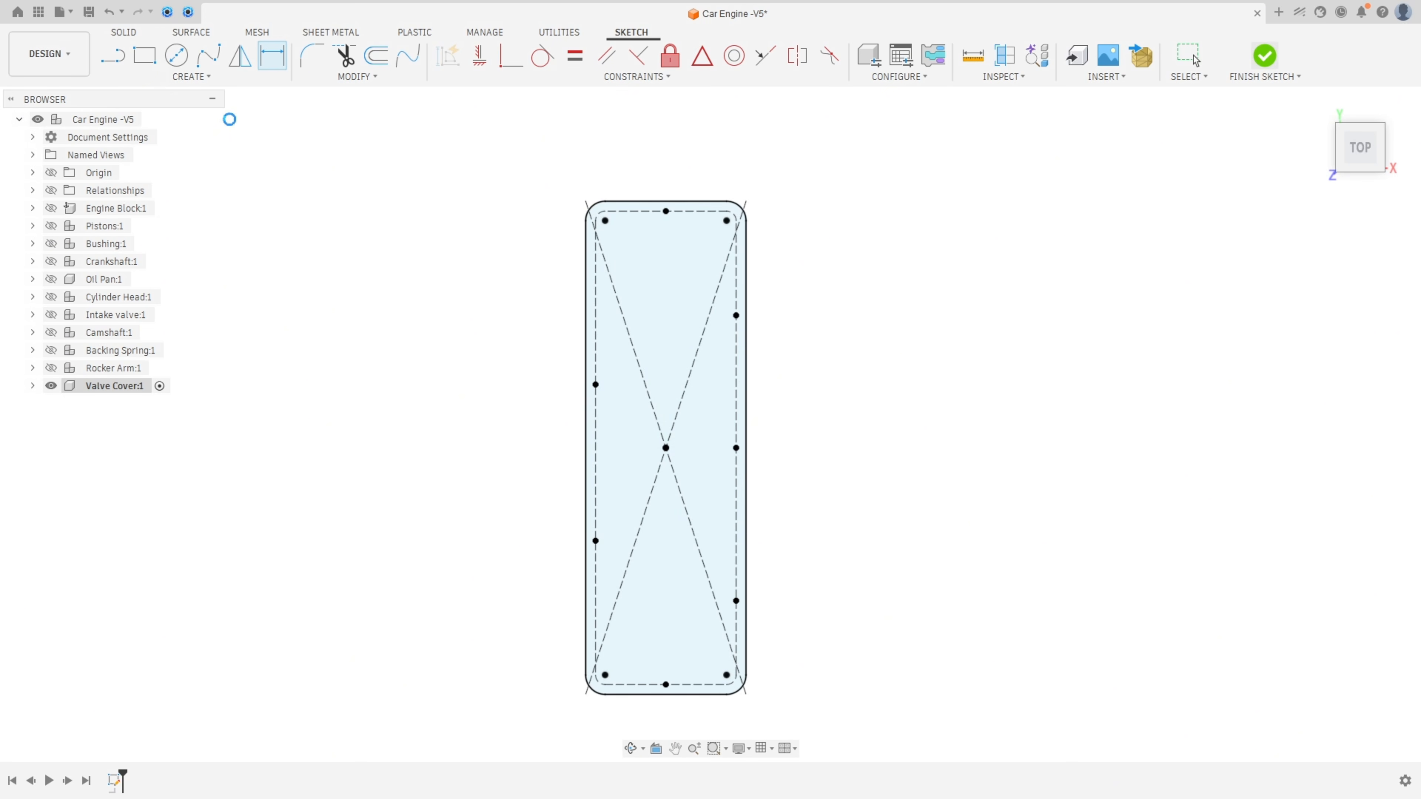
pyautogui.click(144, 55)
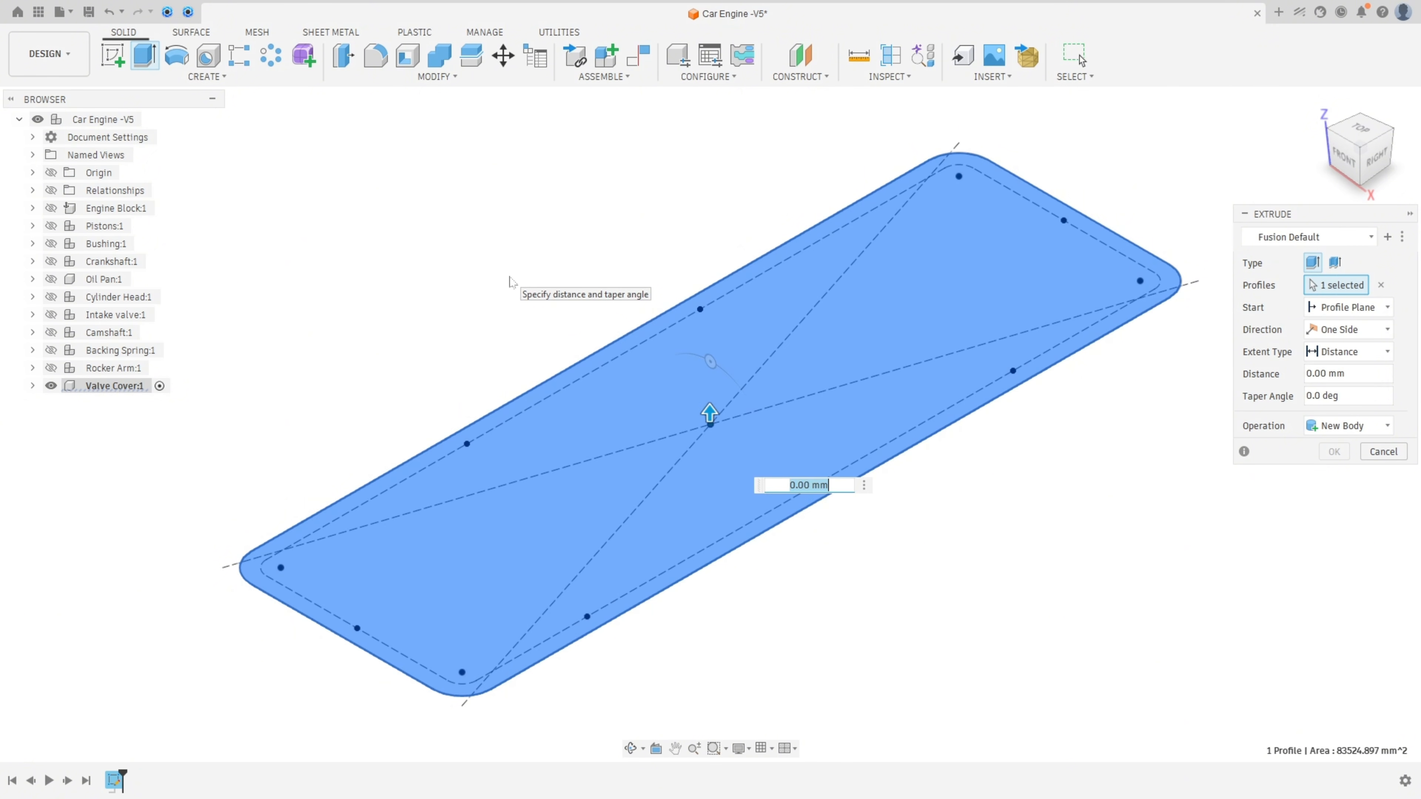
pyautogui.write('-63,5')
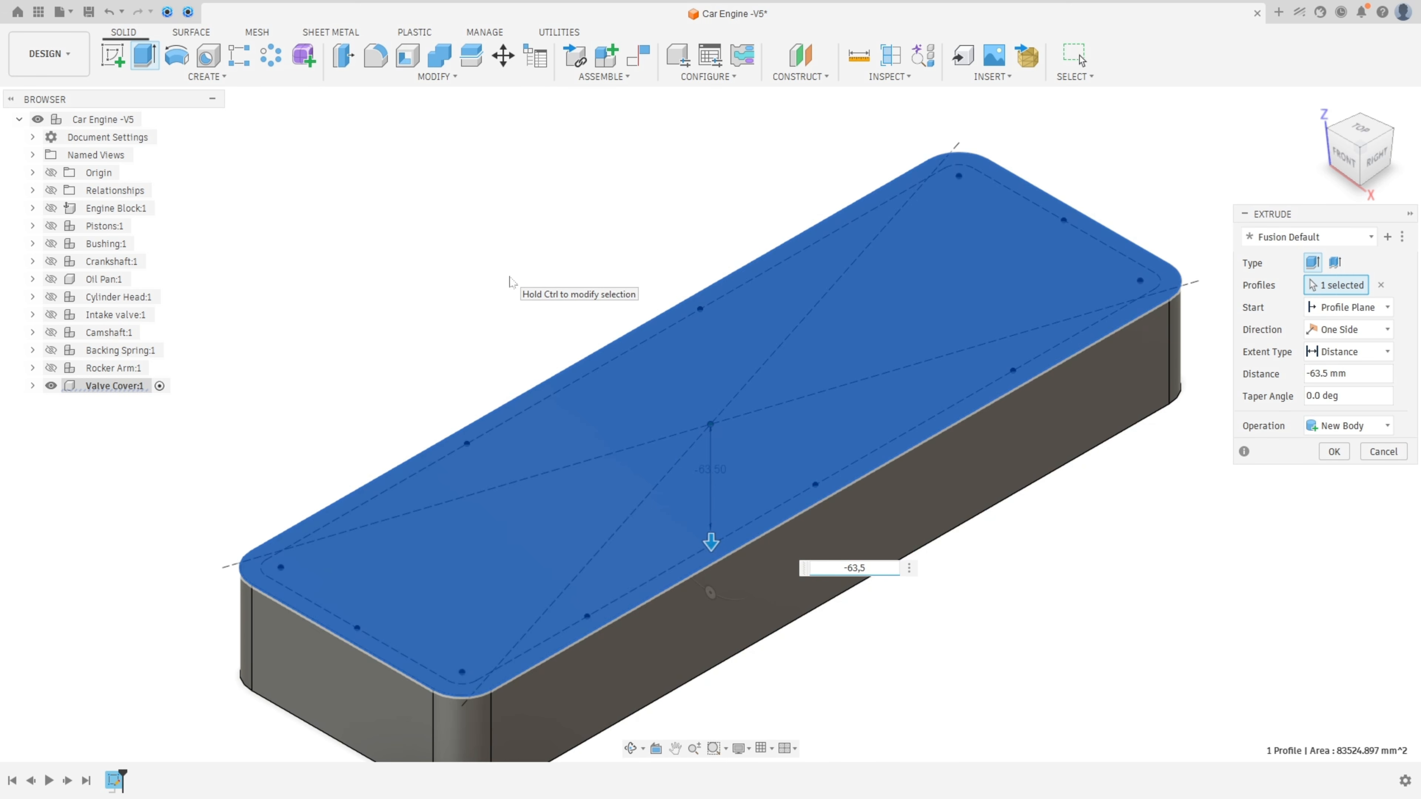
pyautogui.scroll(-3, 530, 270)
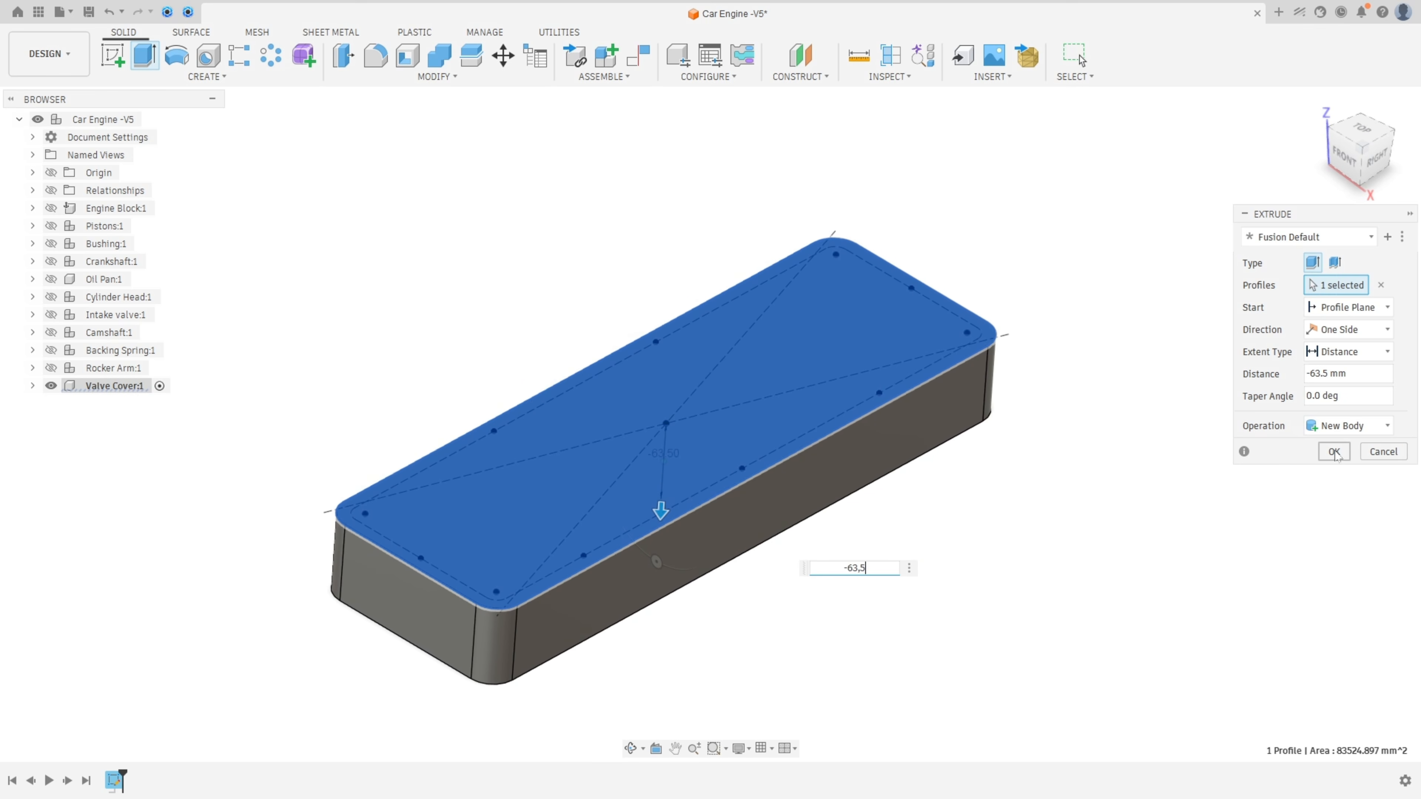
pyautogui.click(1335, 454)
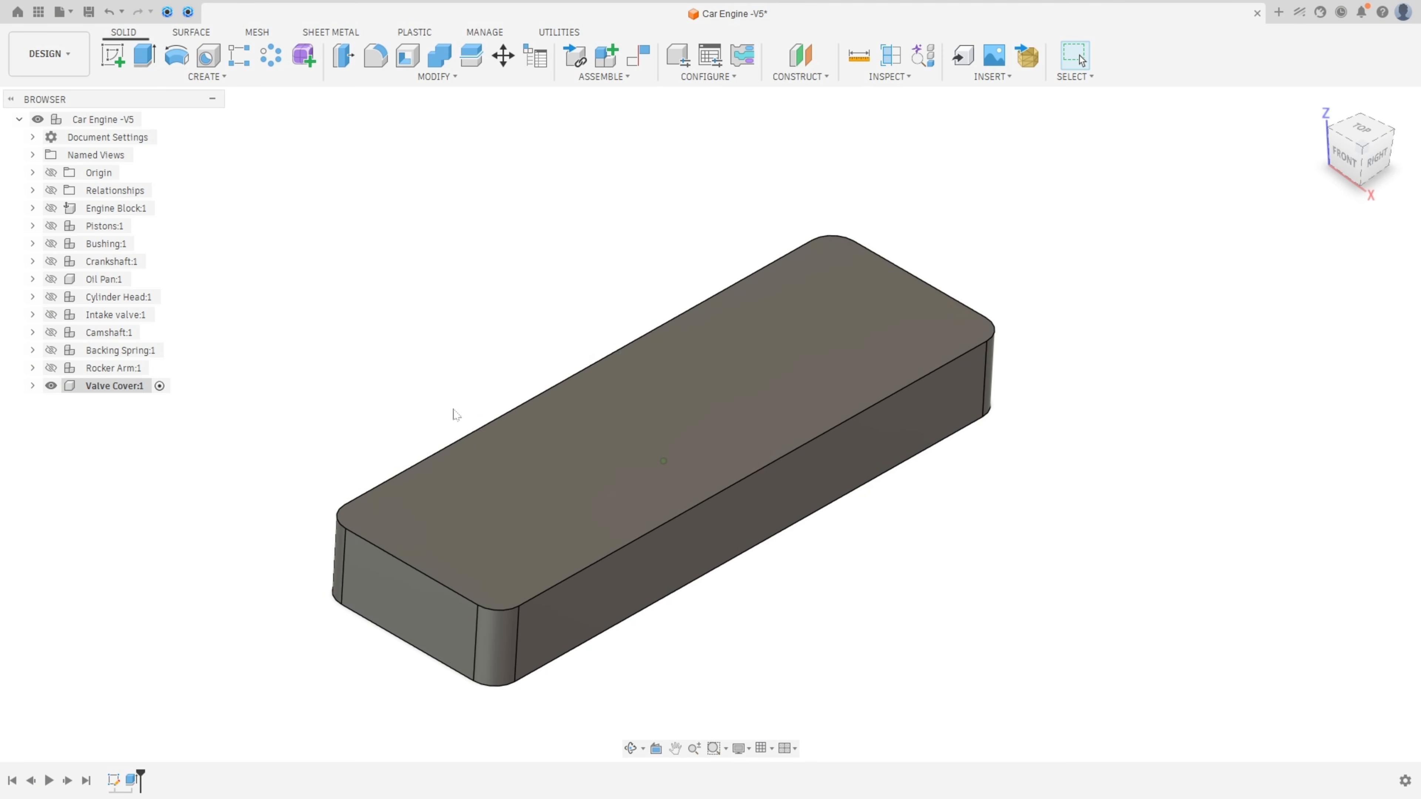
# - Make Sketch1 of the Valve Cover component visible again and fit the model in the view
pyautogui.click(33, 386)
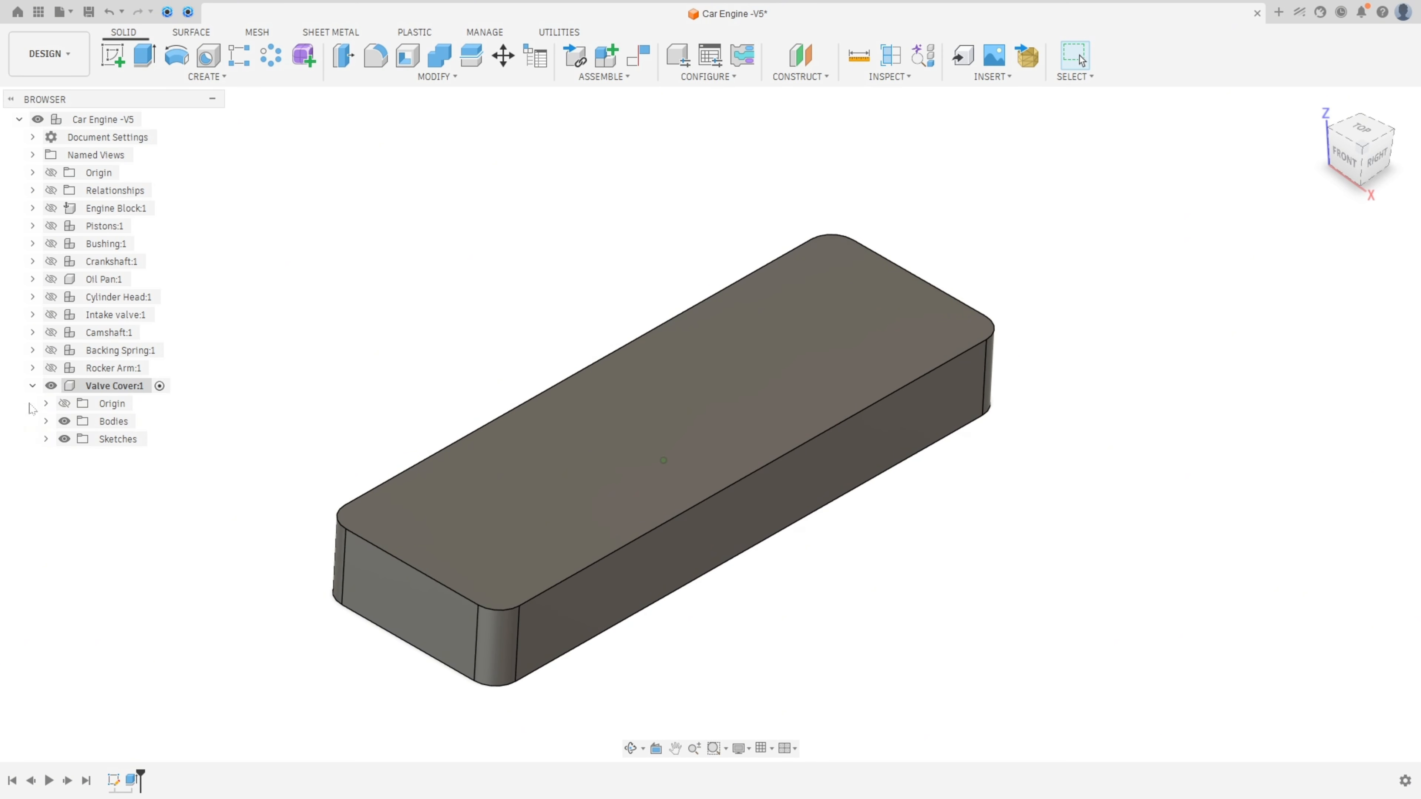
pyautogui.click(46, 439)
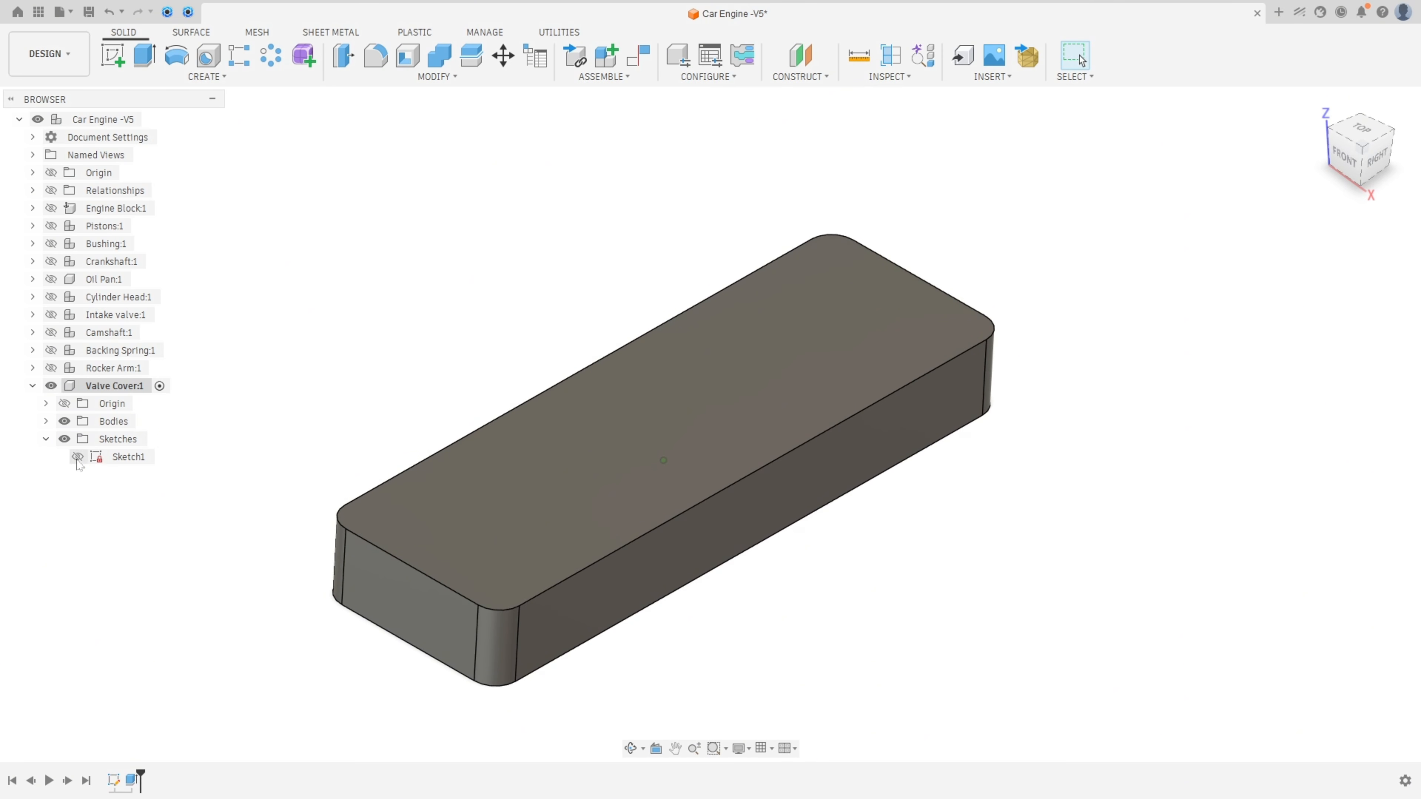
pyautogui.click(77, 456)
pyautogui.press('F6')
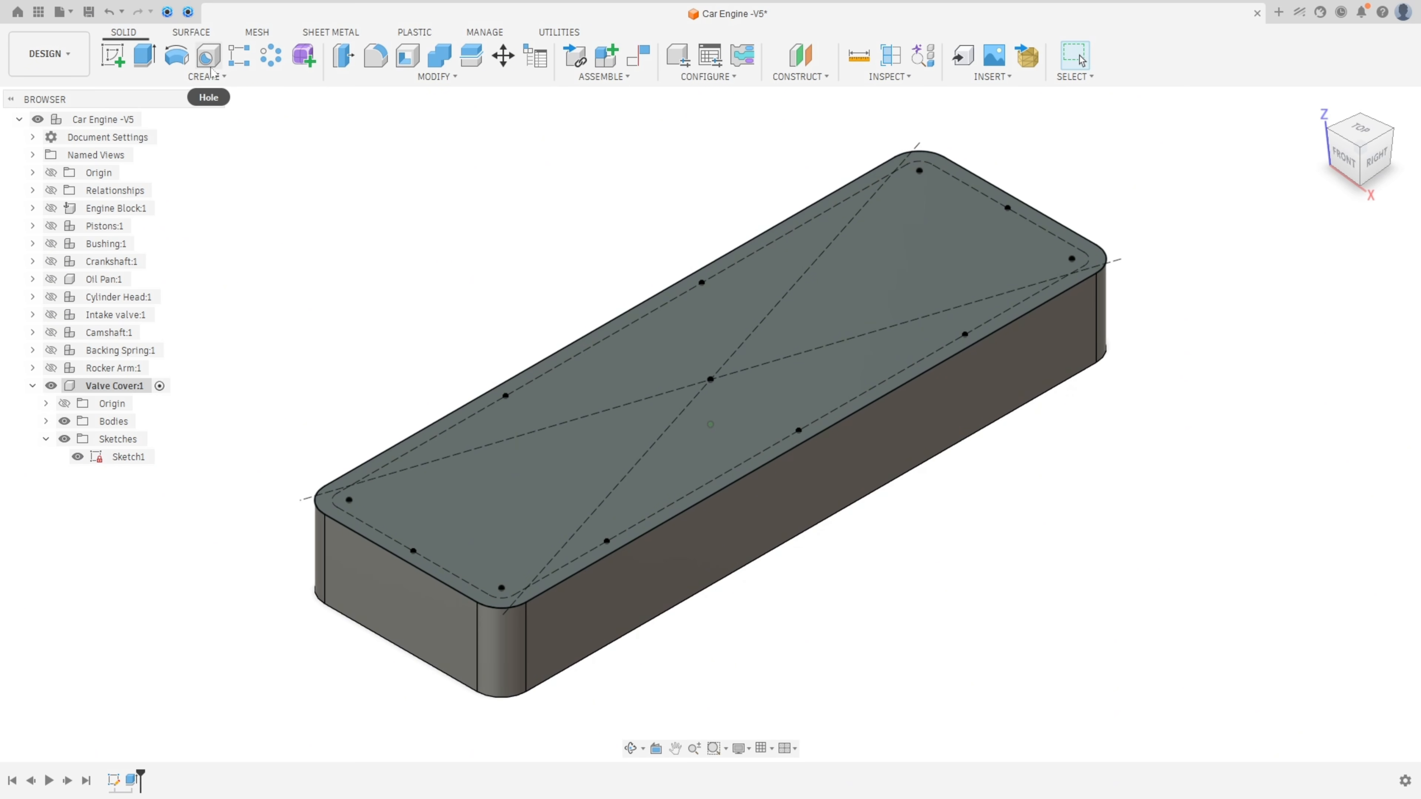
# - Place counterbored holes at nine sketch points around the cover's border with the multiple-hole placement, skipping the two corner points on the right long side
pyautogui.click(208, 56)
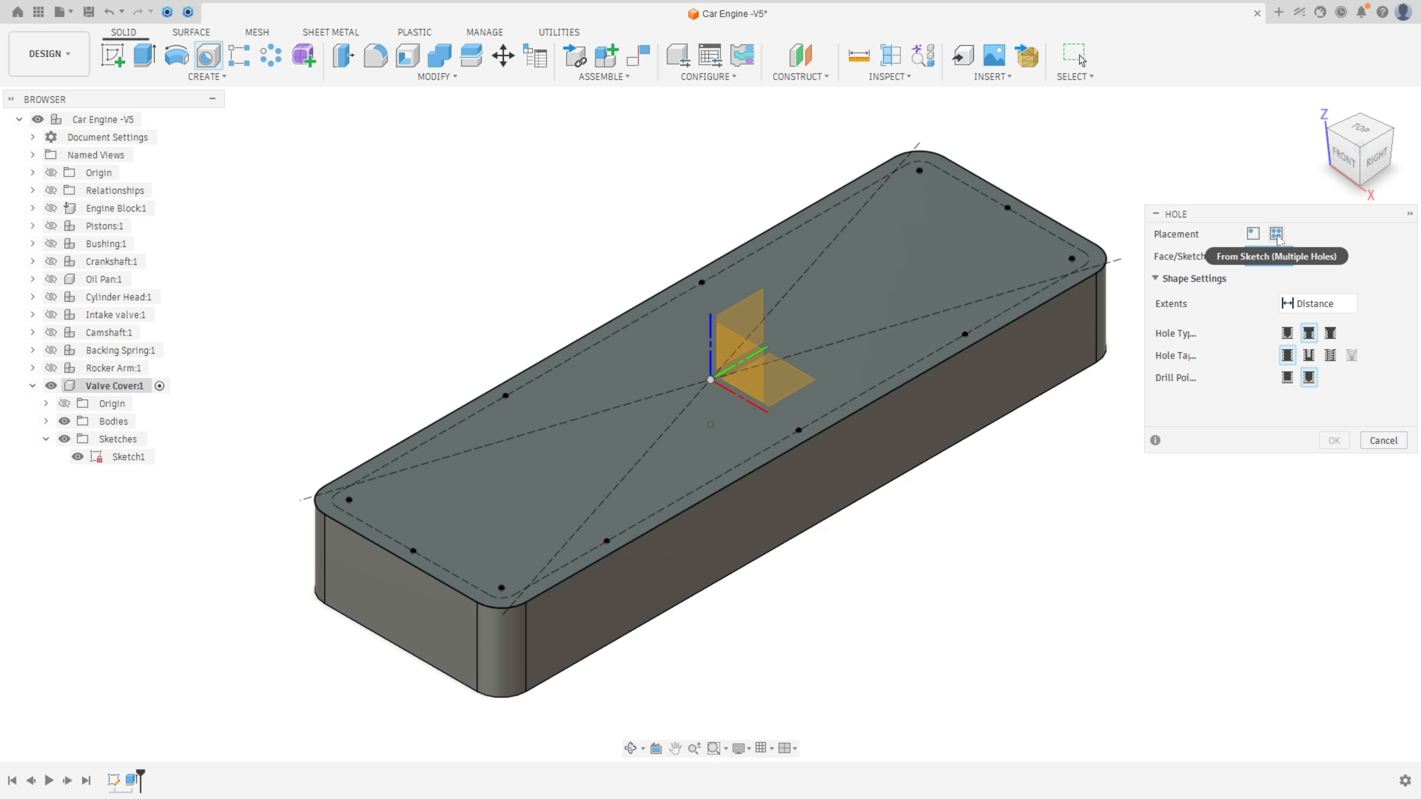
pyautogui.click(1277, 234)
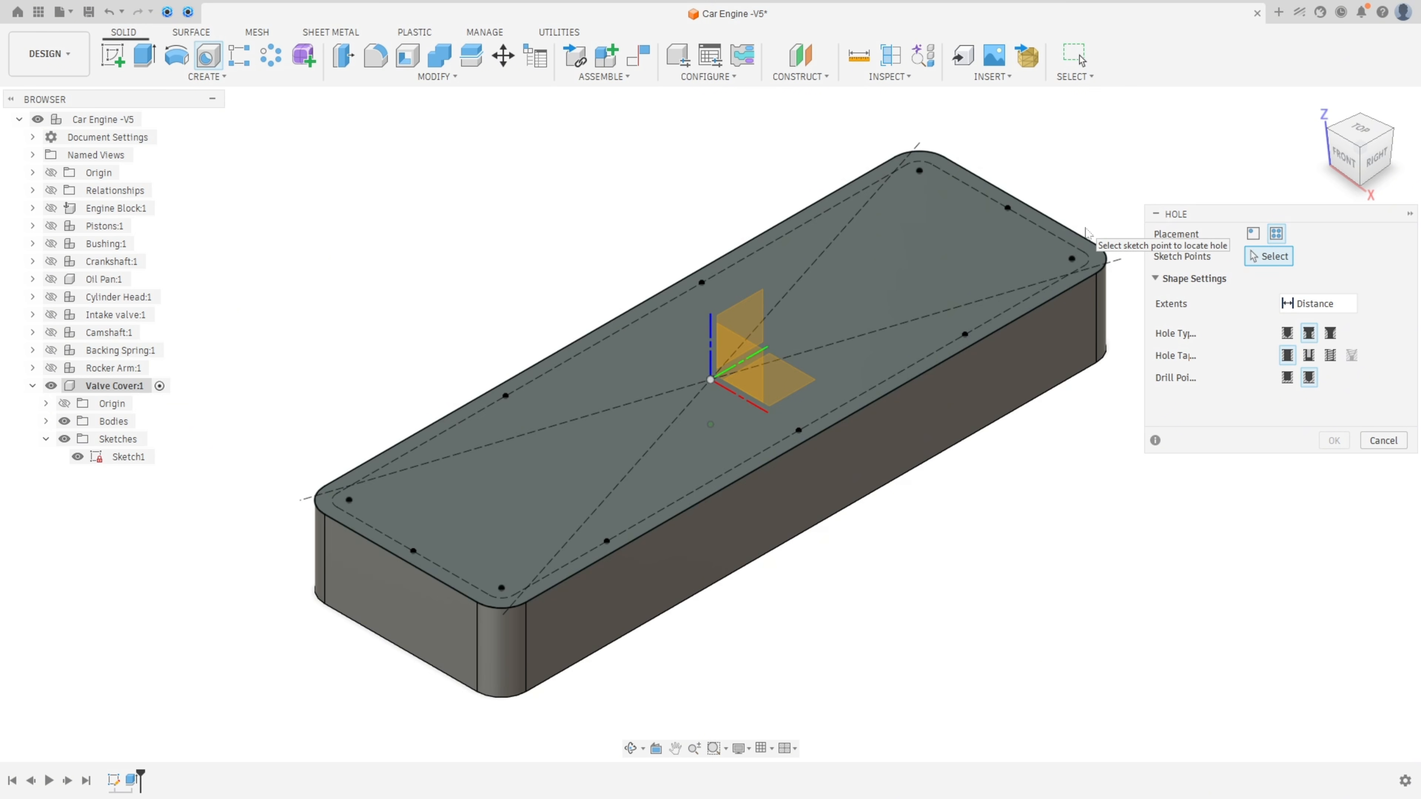
pyautogui.click(966, 334)
pyautogui.click(798, 430)
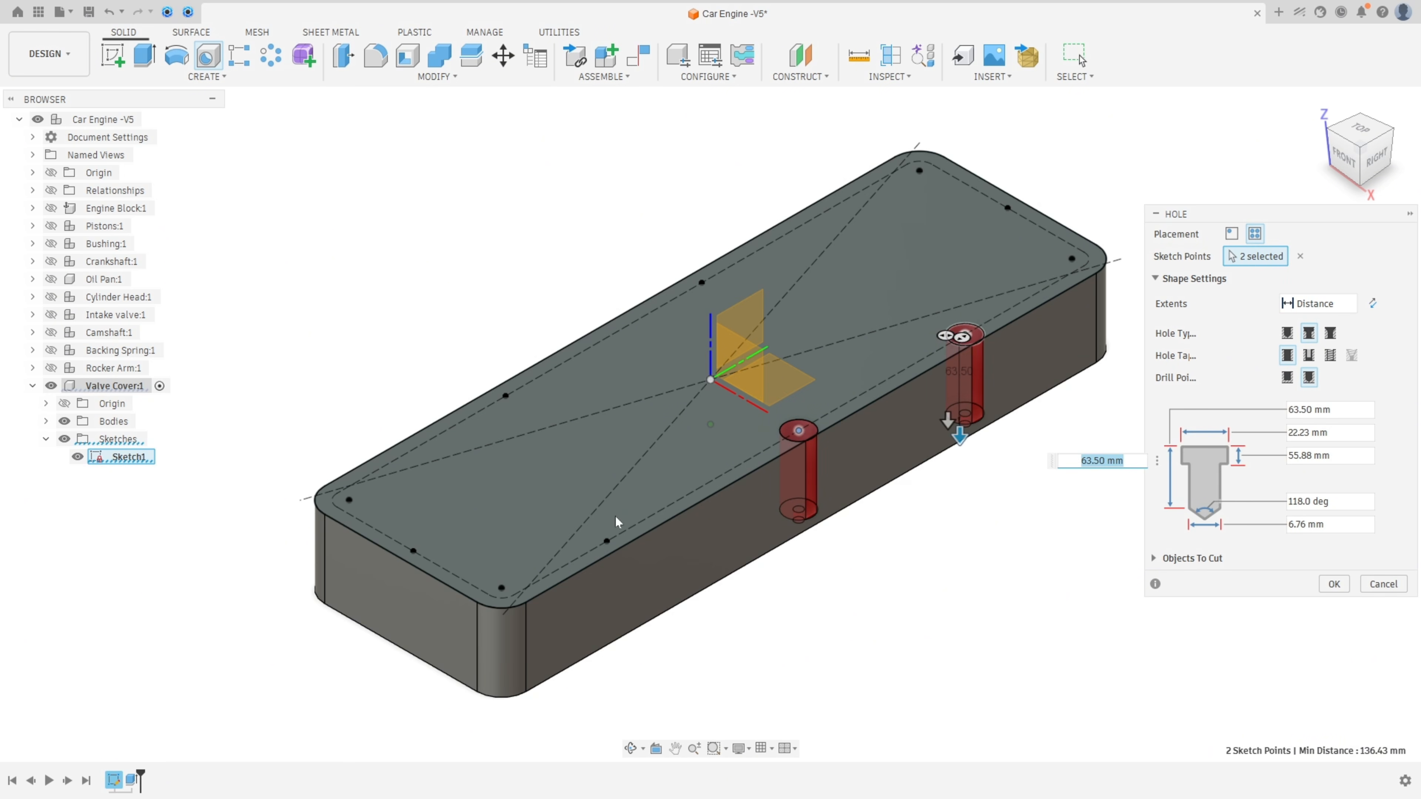
pyautogui.click(606, 541)
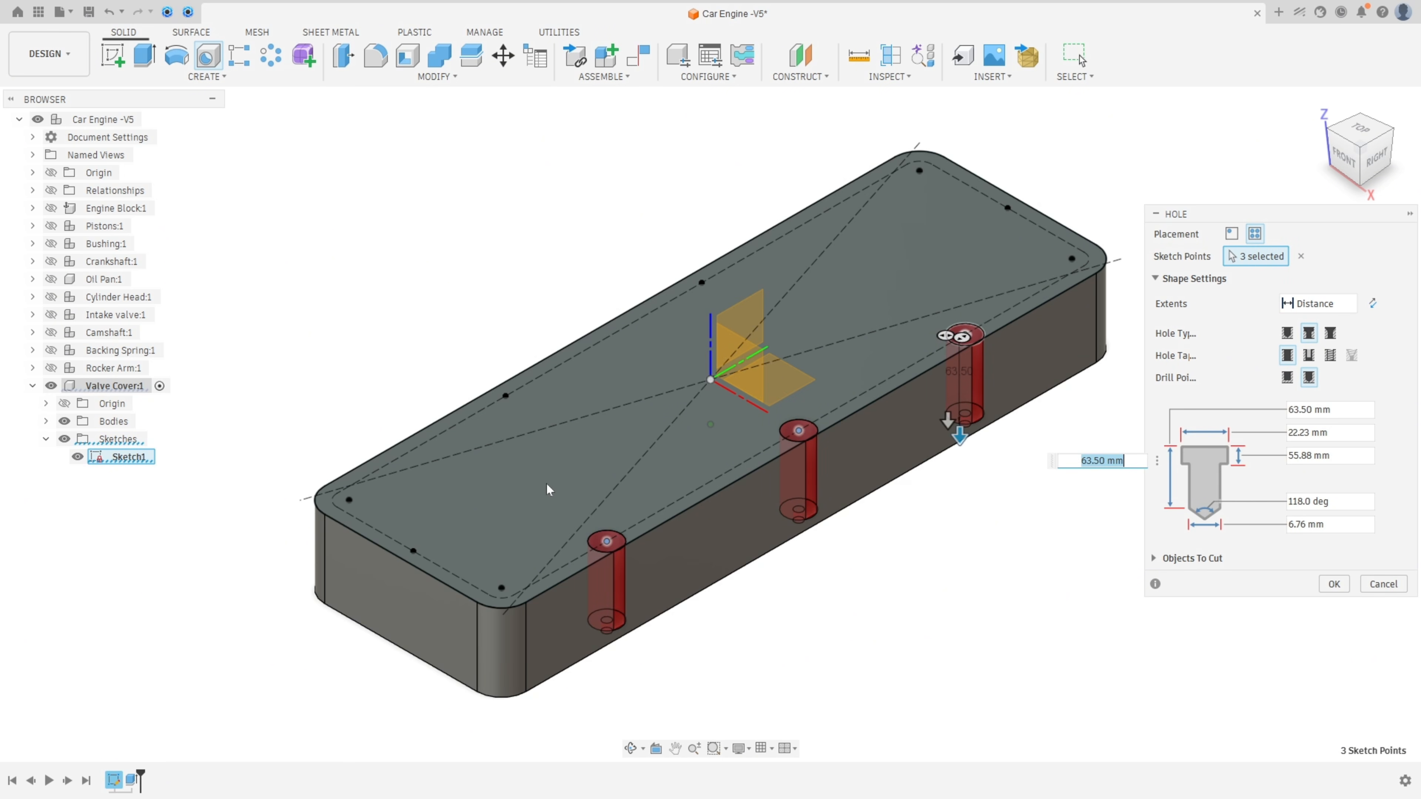
pyautogui.click(413, 551)
pyautogui.click(1007, 207)
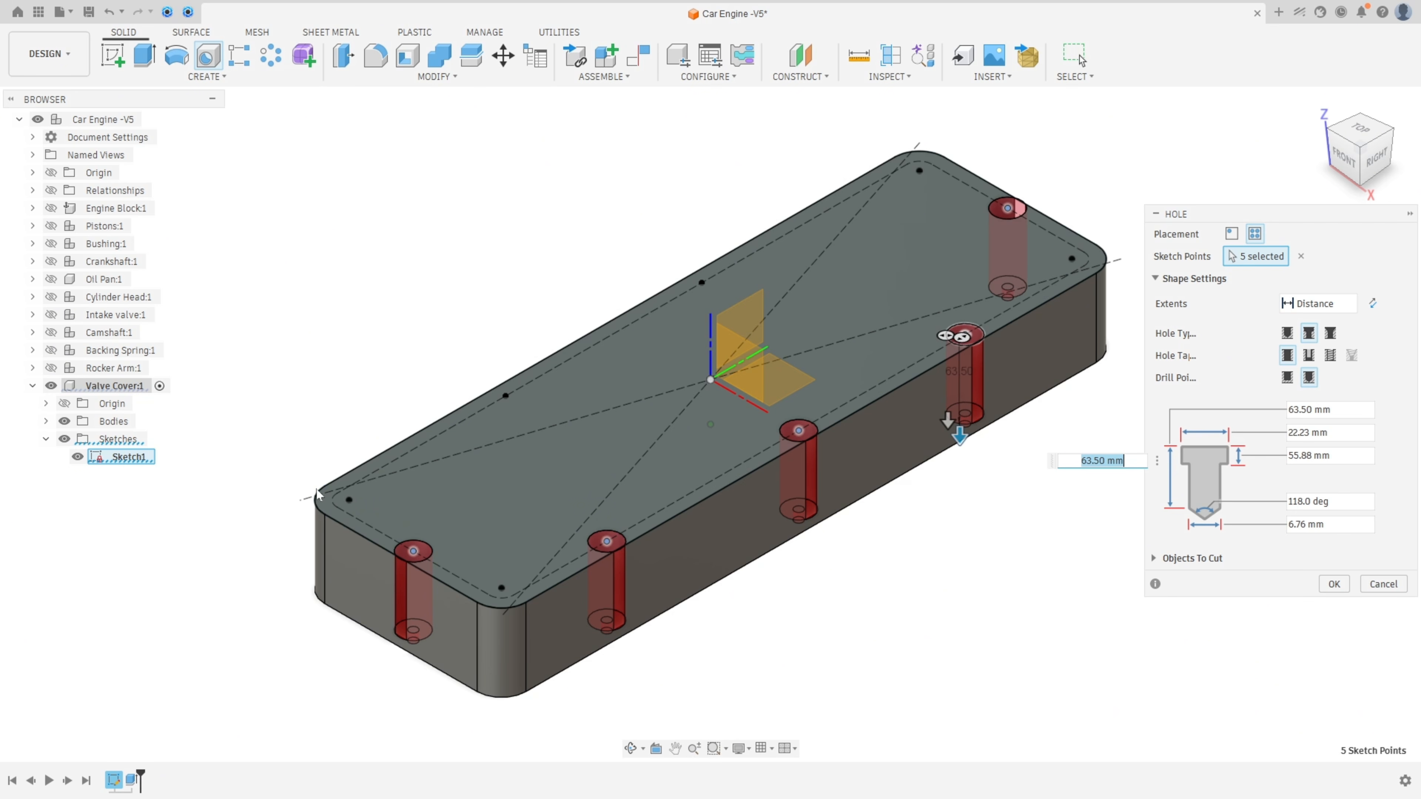
pyautogui.click(349, 500)
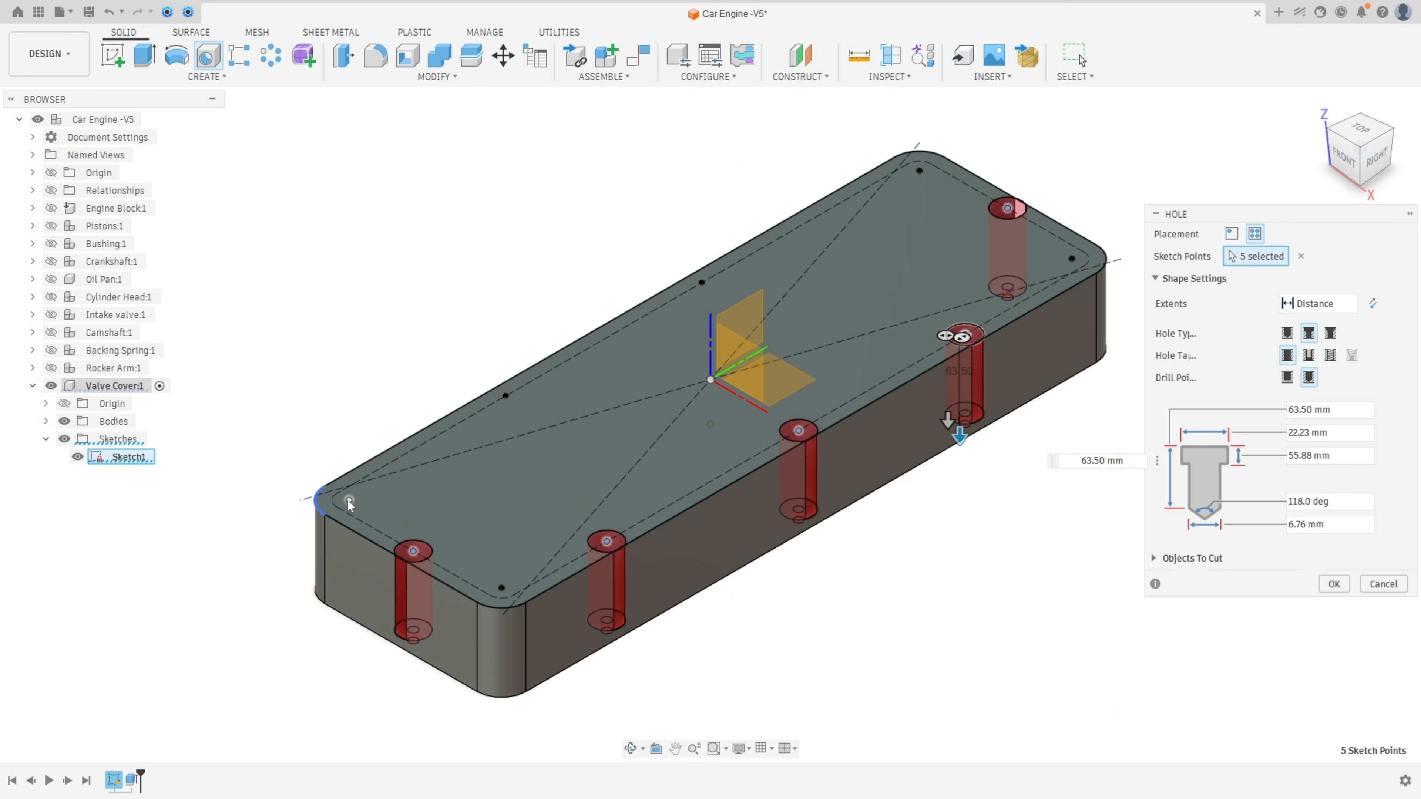
pyautogui.click(505, 397)
pyautogui.click(702, 284)
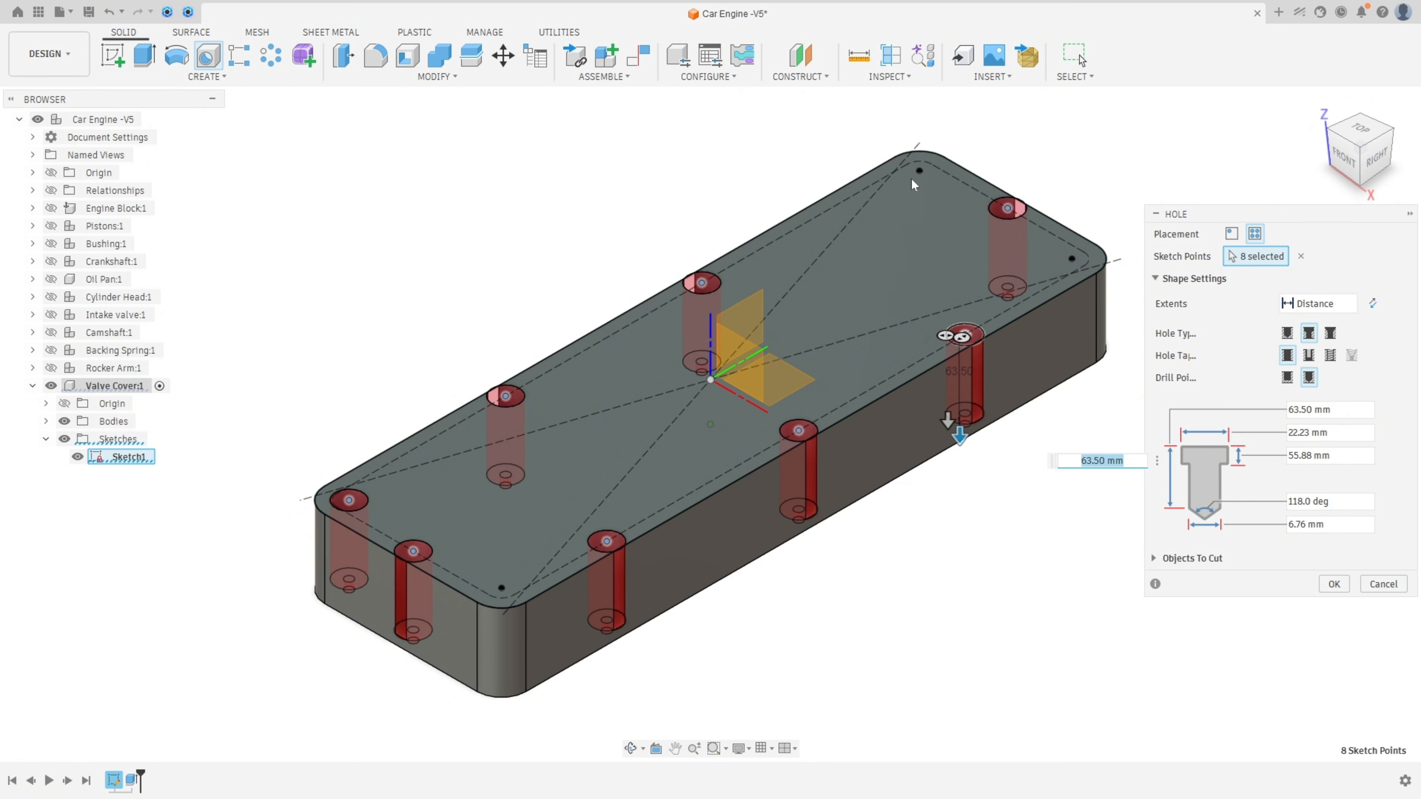
pyautogui.click(919, 172)
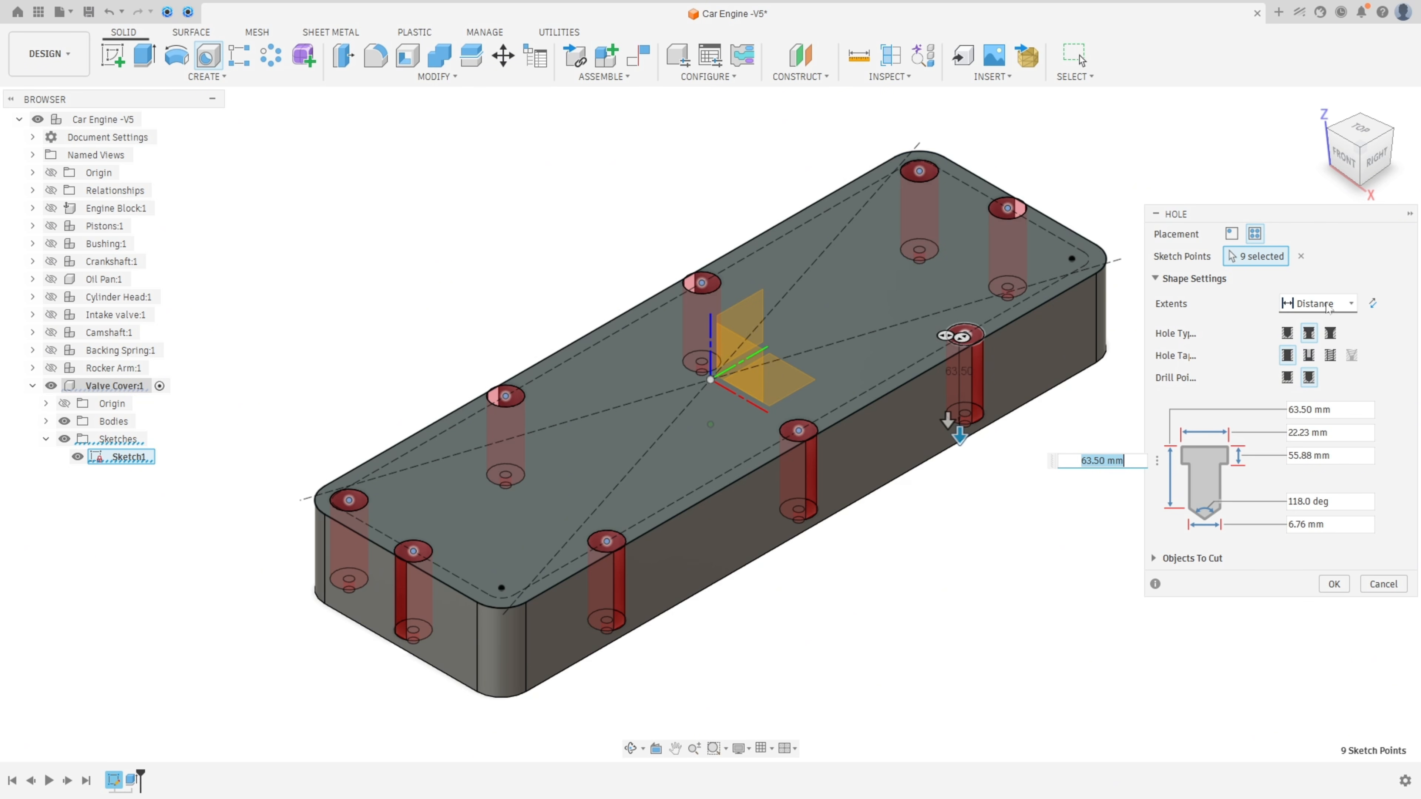
# - Cut the holes through All with 22.23 mm counterbore diameter, 55.88 mm counterbore depth and 6.76 mm hole diameter, and hide Sketch1
pyautogui.click(1341, 303)
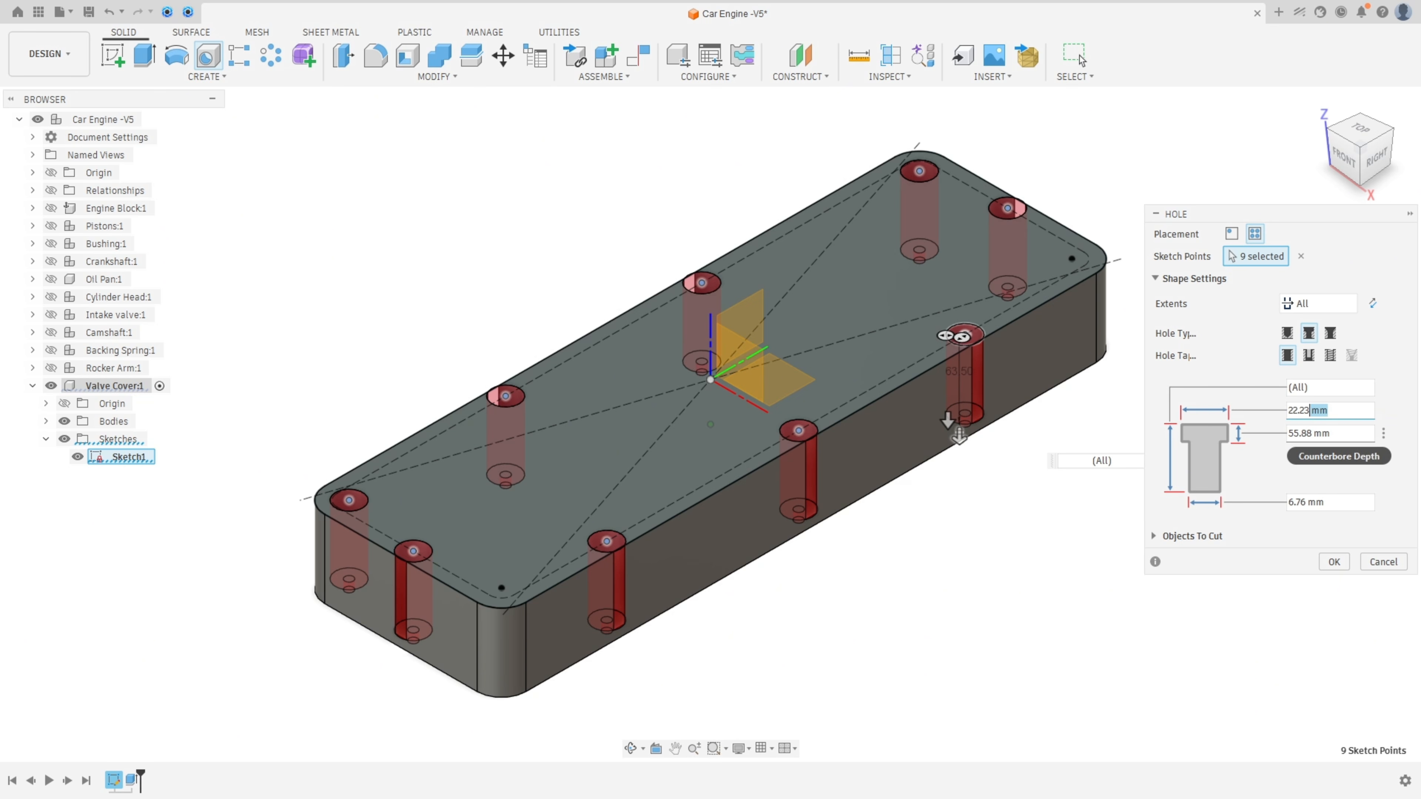
pyautogui.click(1336, 434)
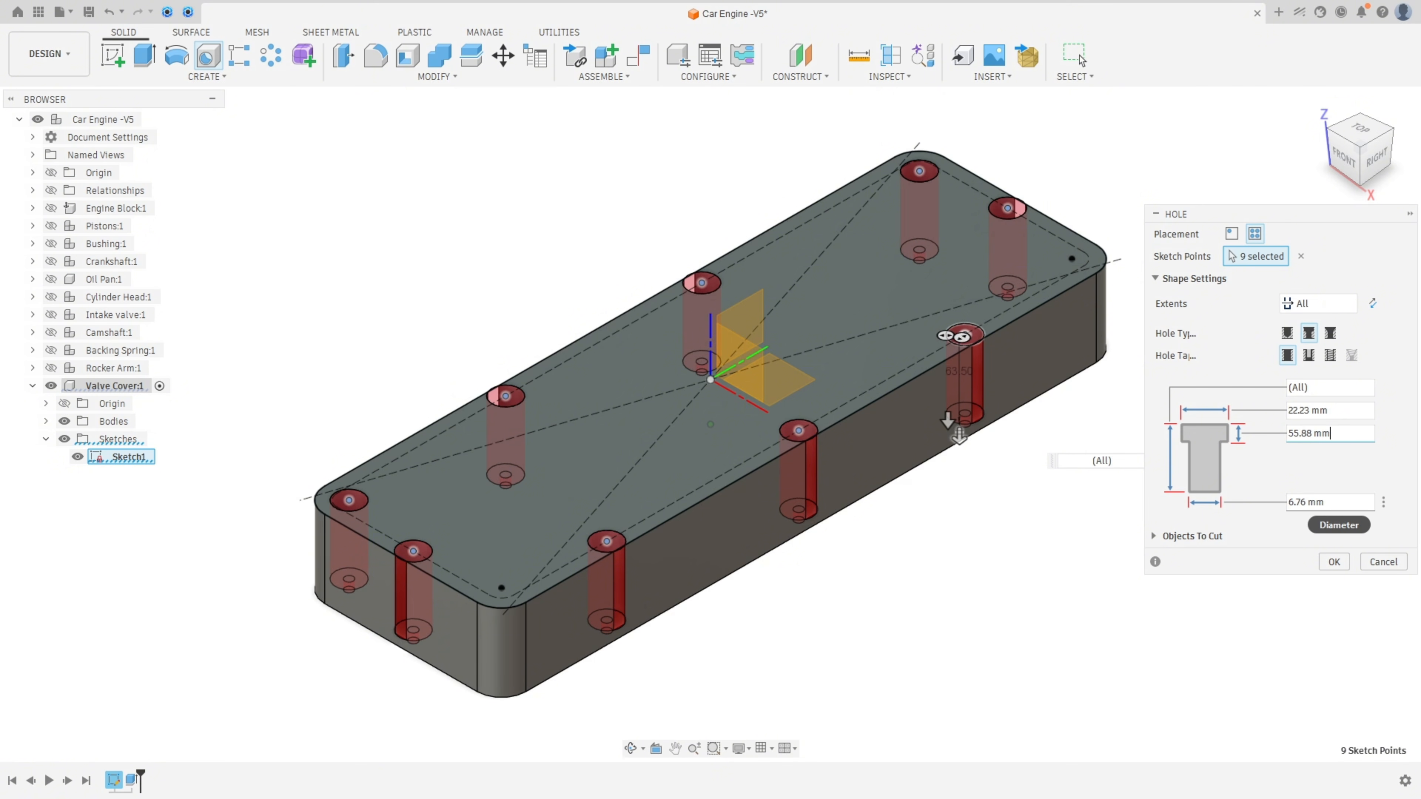
pyautogui.moveTo(1338, 503); pyautogui.dragTo(1287, 504)
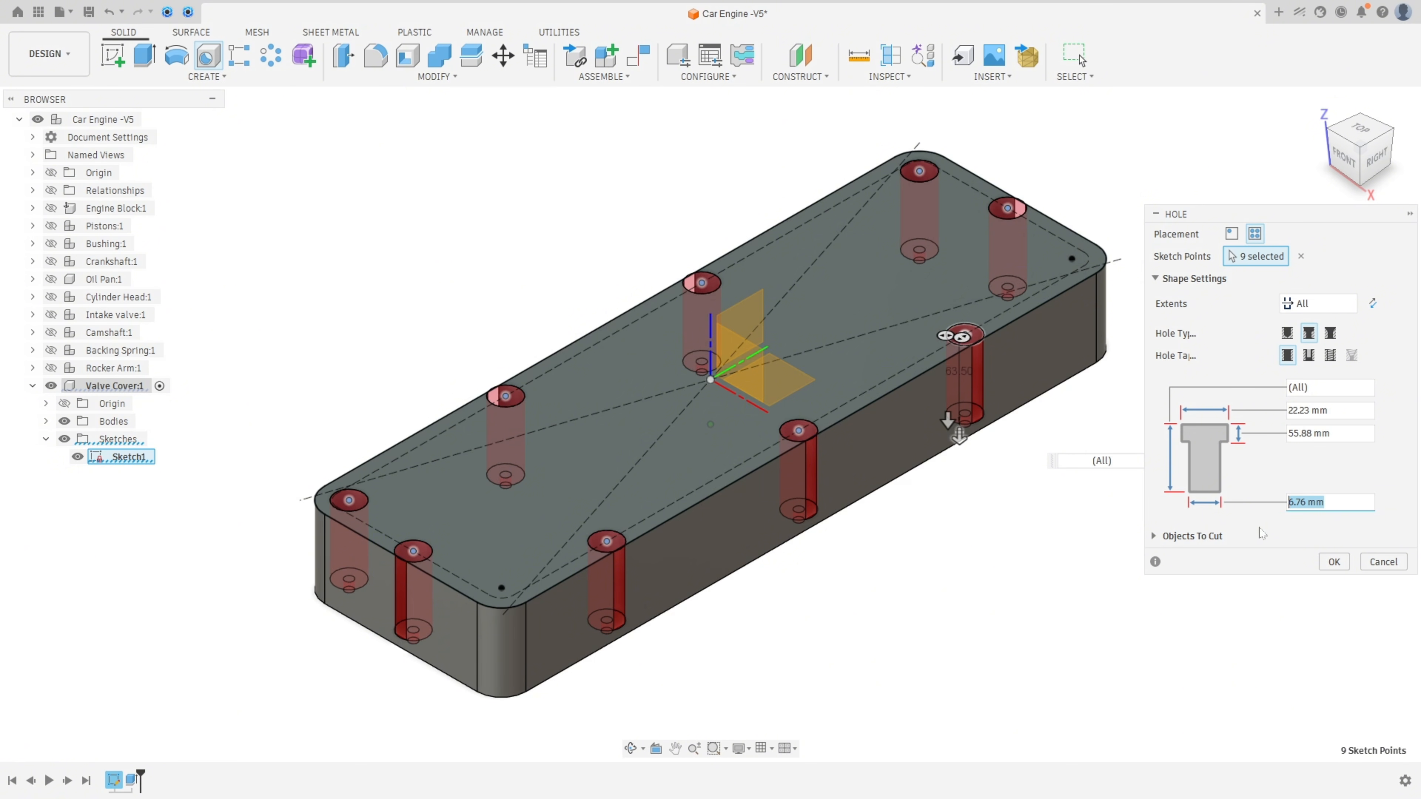
pyautogui.click(1335, 562)
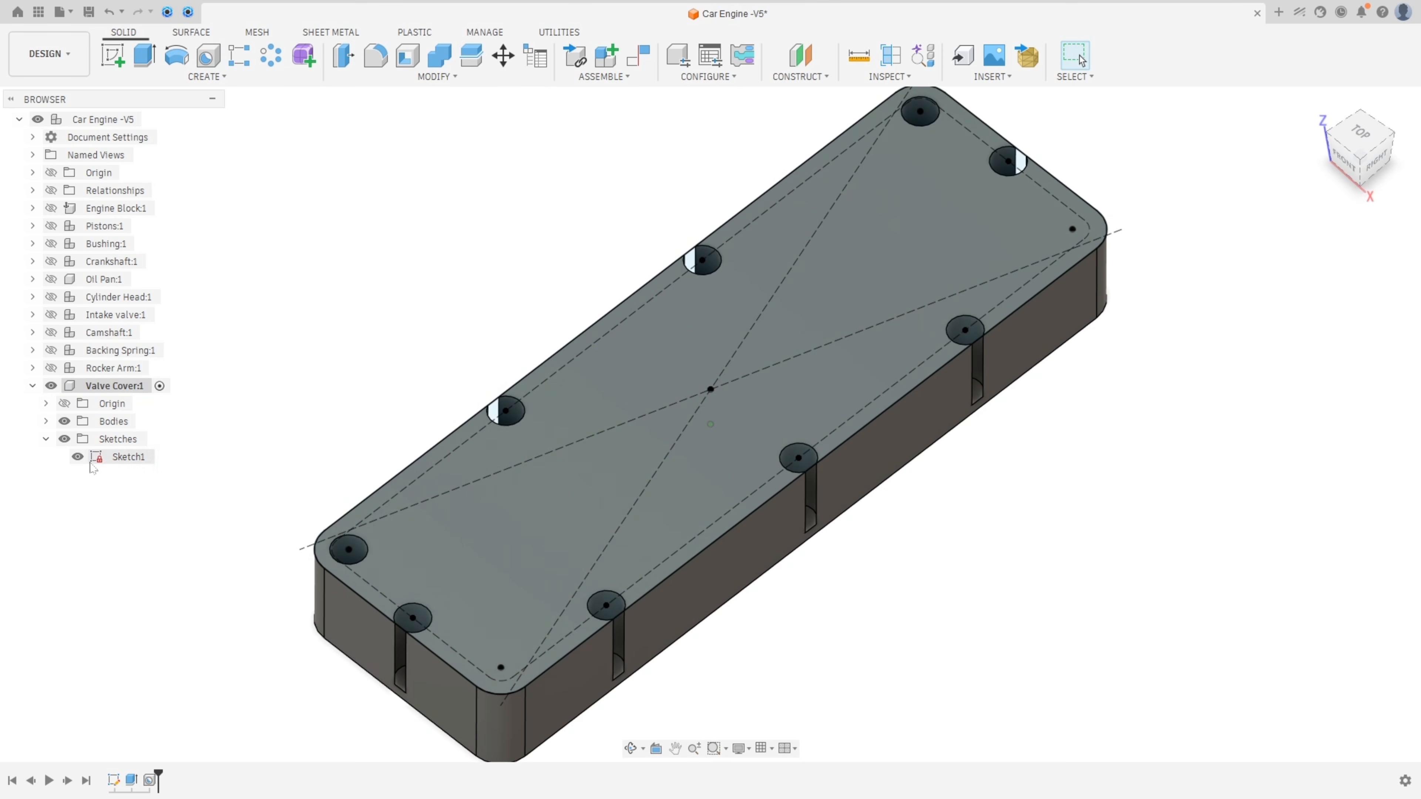
pyautogui.click(78, 458)
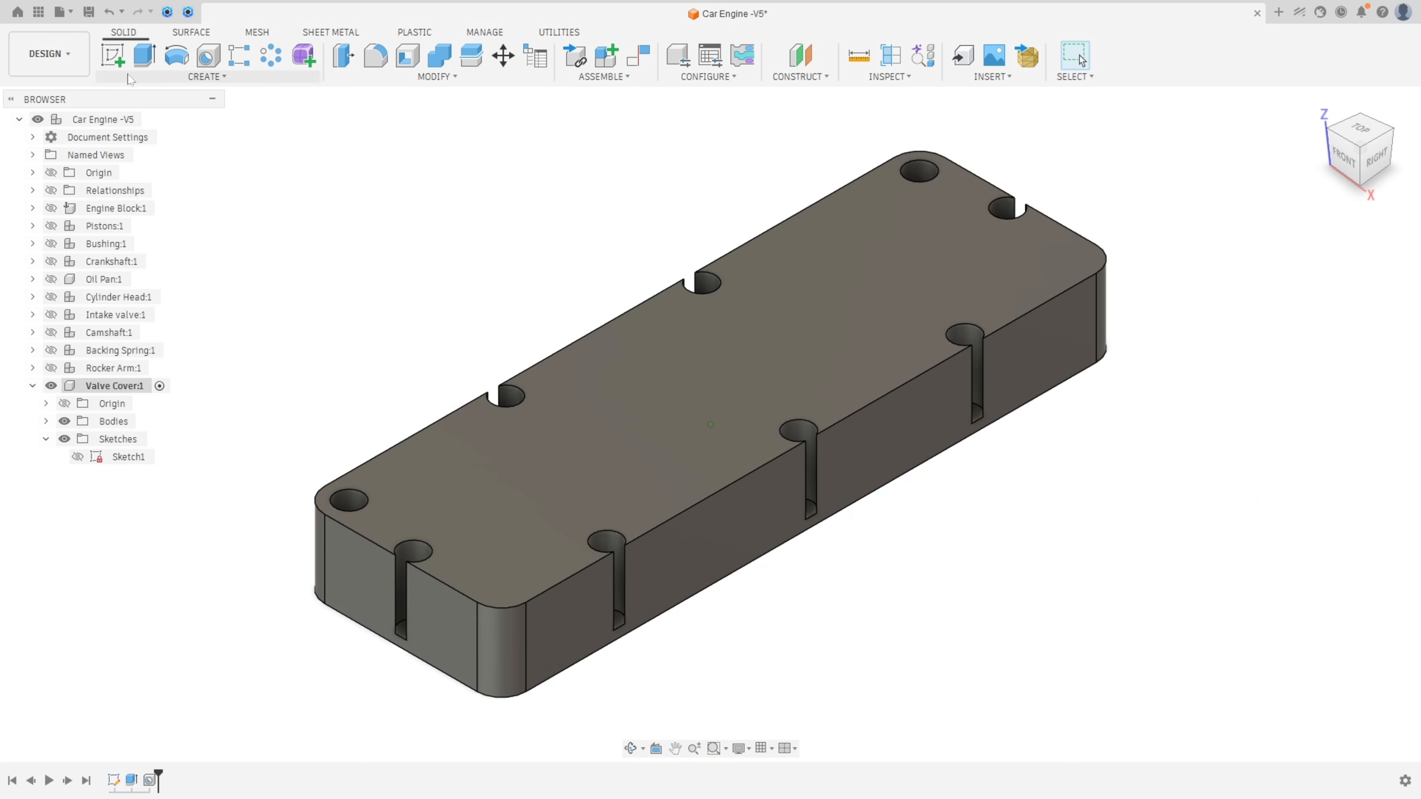
# - Sketch a horizontal center-to-center slot on the cover's top face, starting on the left edge, about 47 mm between centers and 42.5 mm wide
pyautogui.click(113, 55)
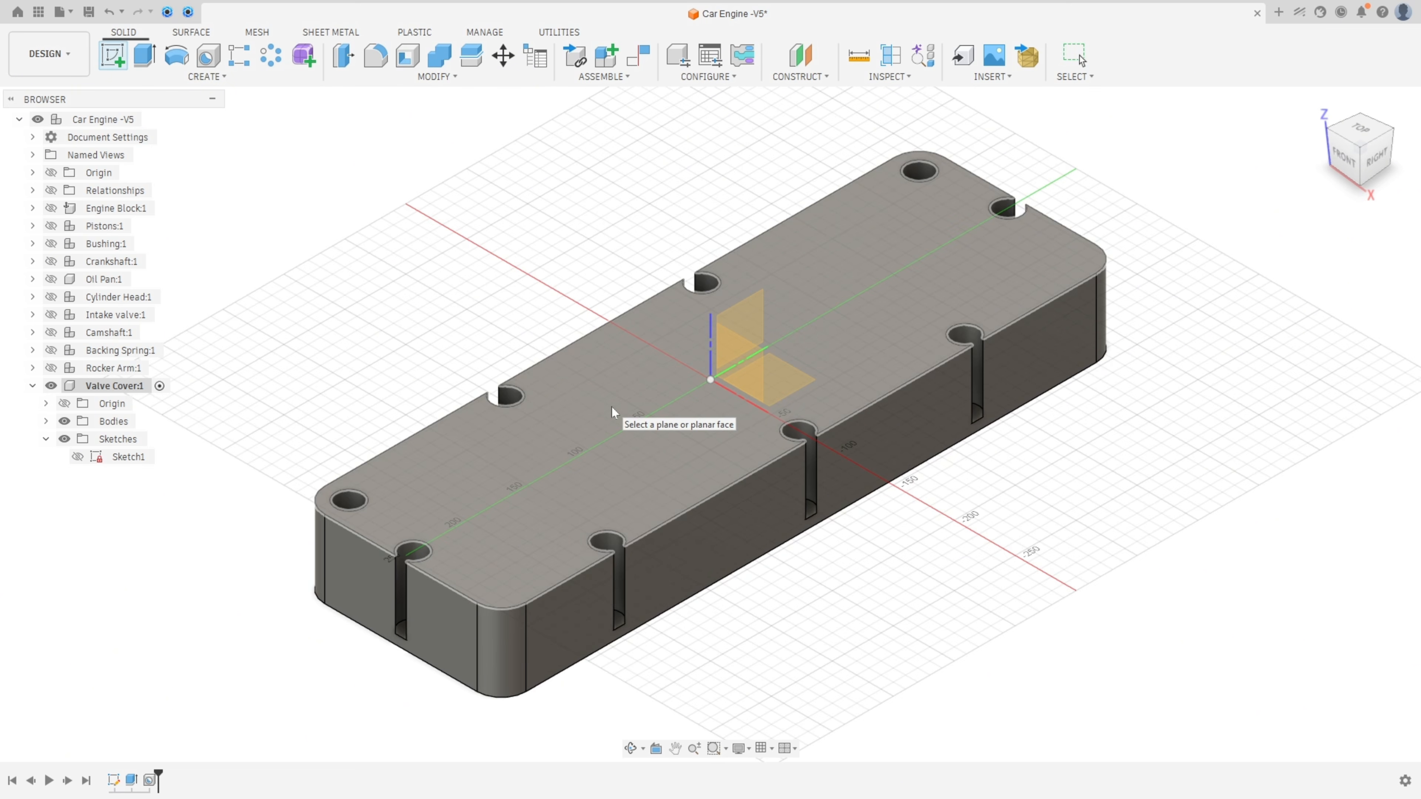
pyautogui.click(623, 417)
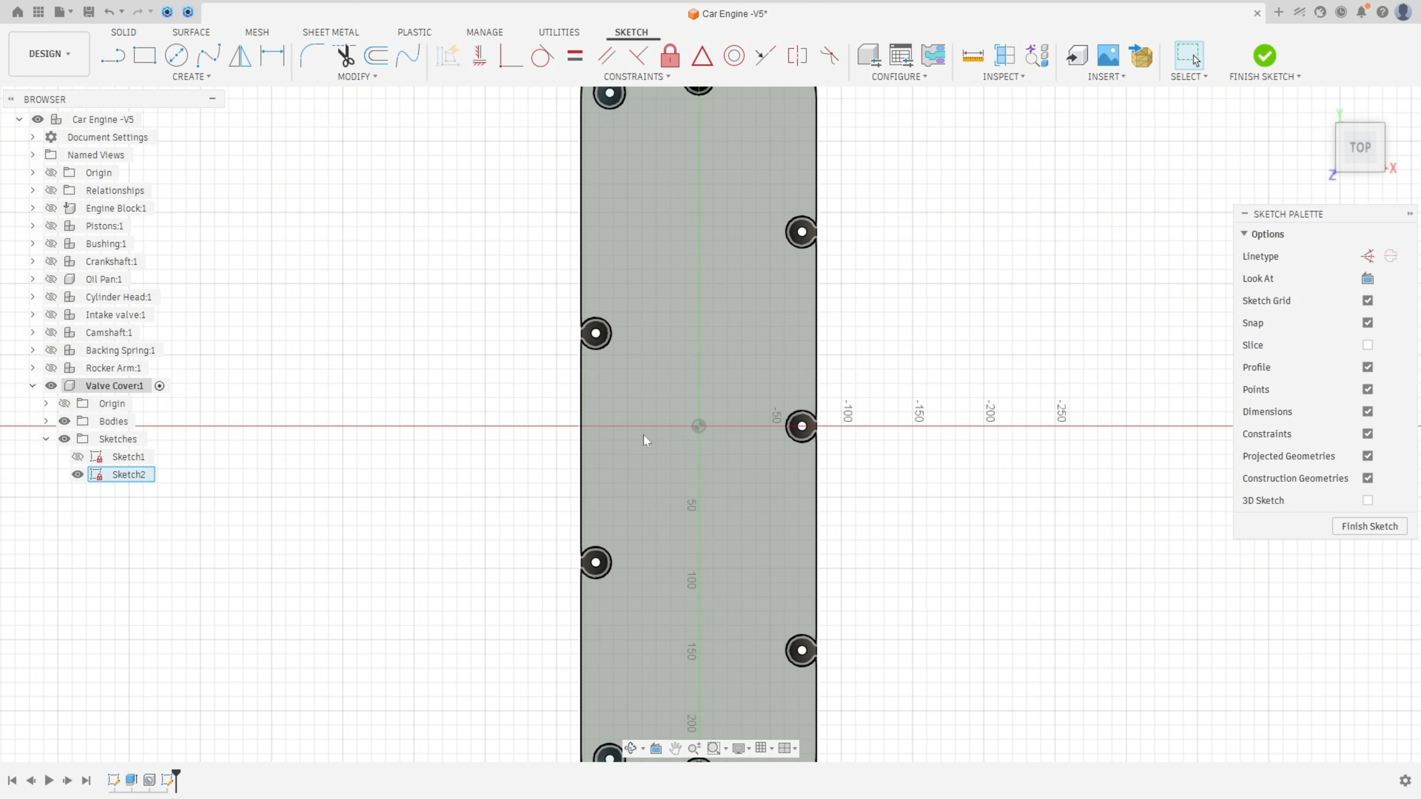
pyautogui.click(191, 77)
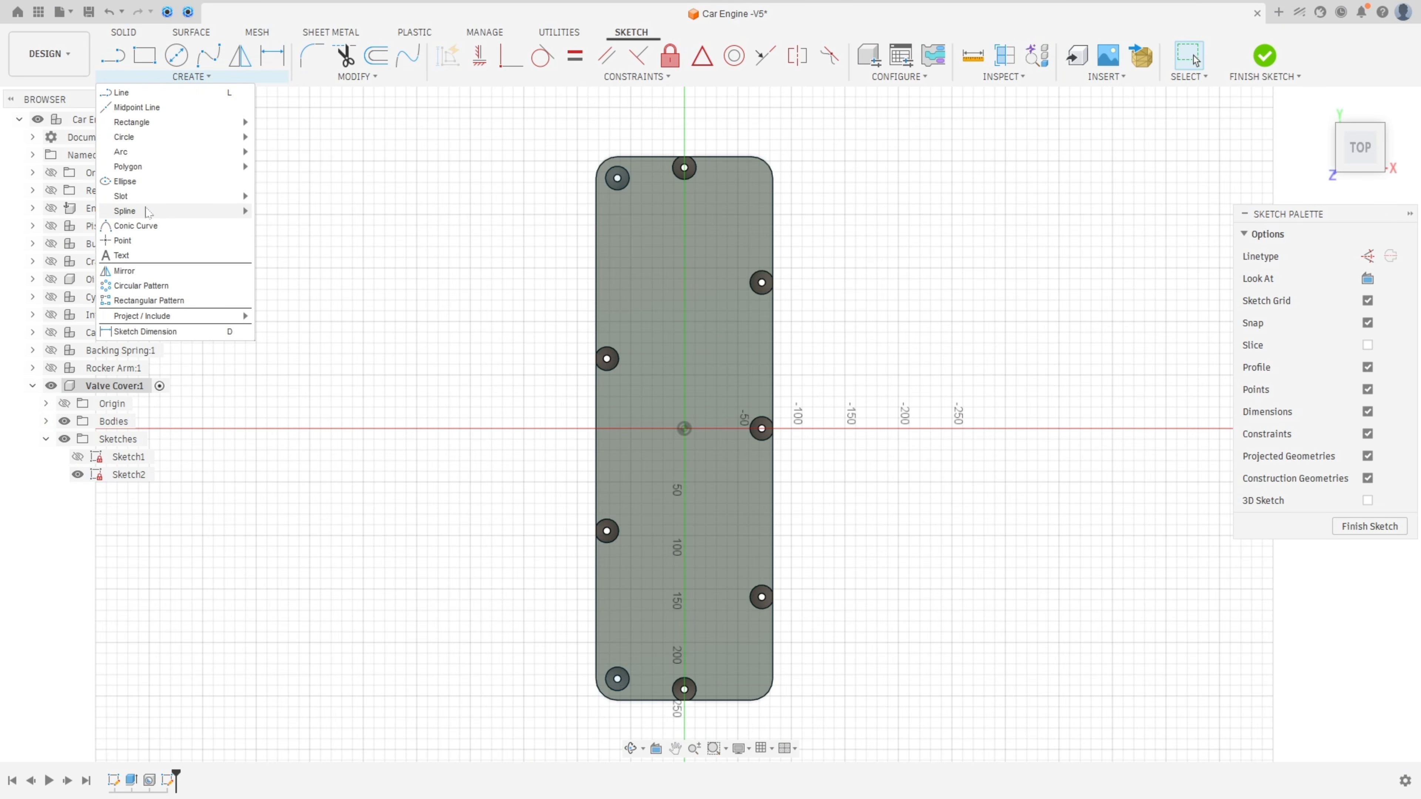
pyautogui.moveTo(248, 202)
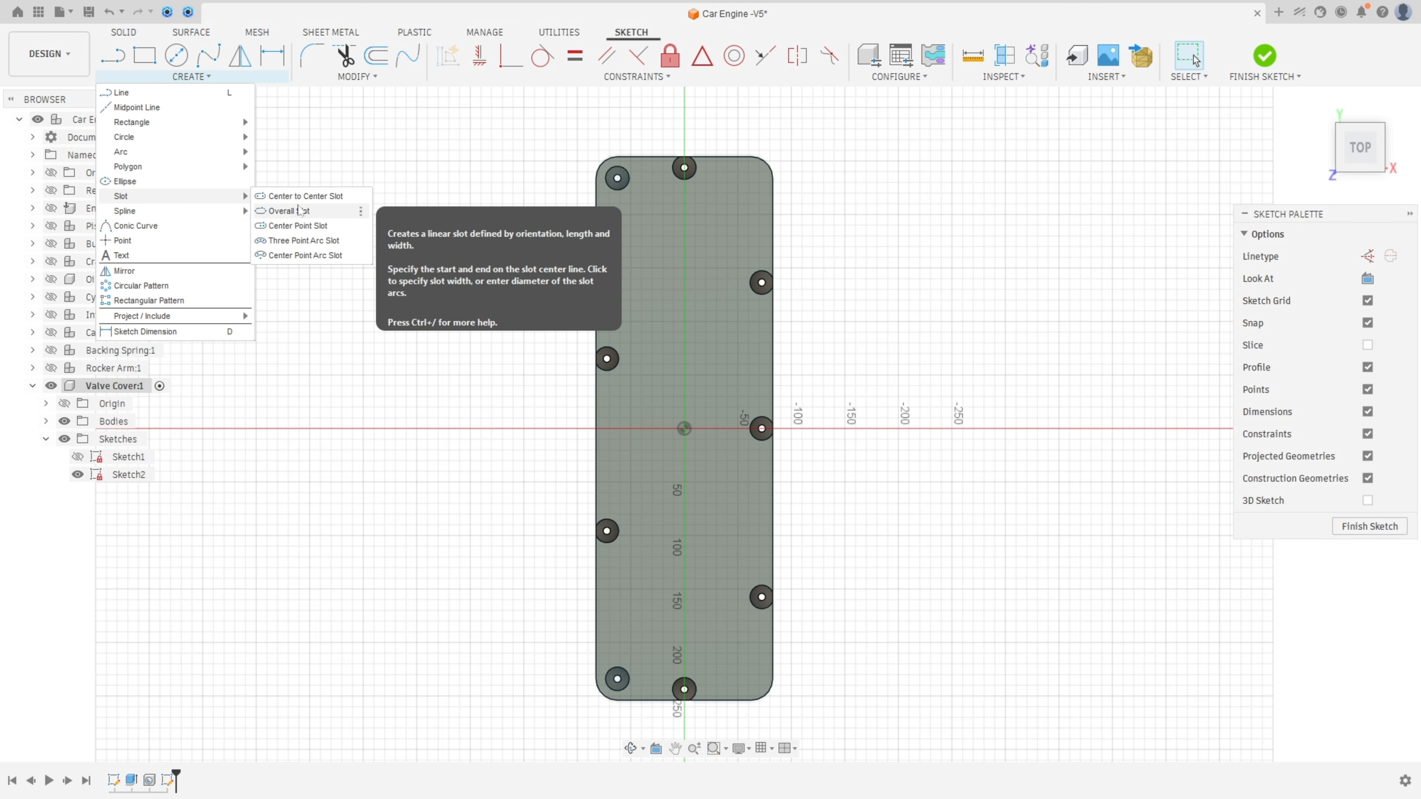
pyautogui.click(291, 196)
pyautogui.scroll(5, 558, 263)
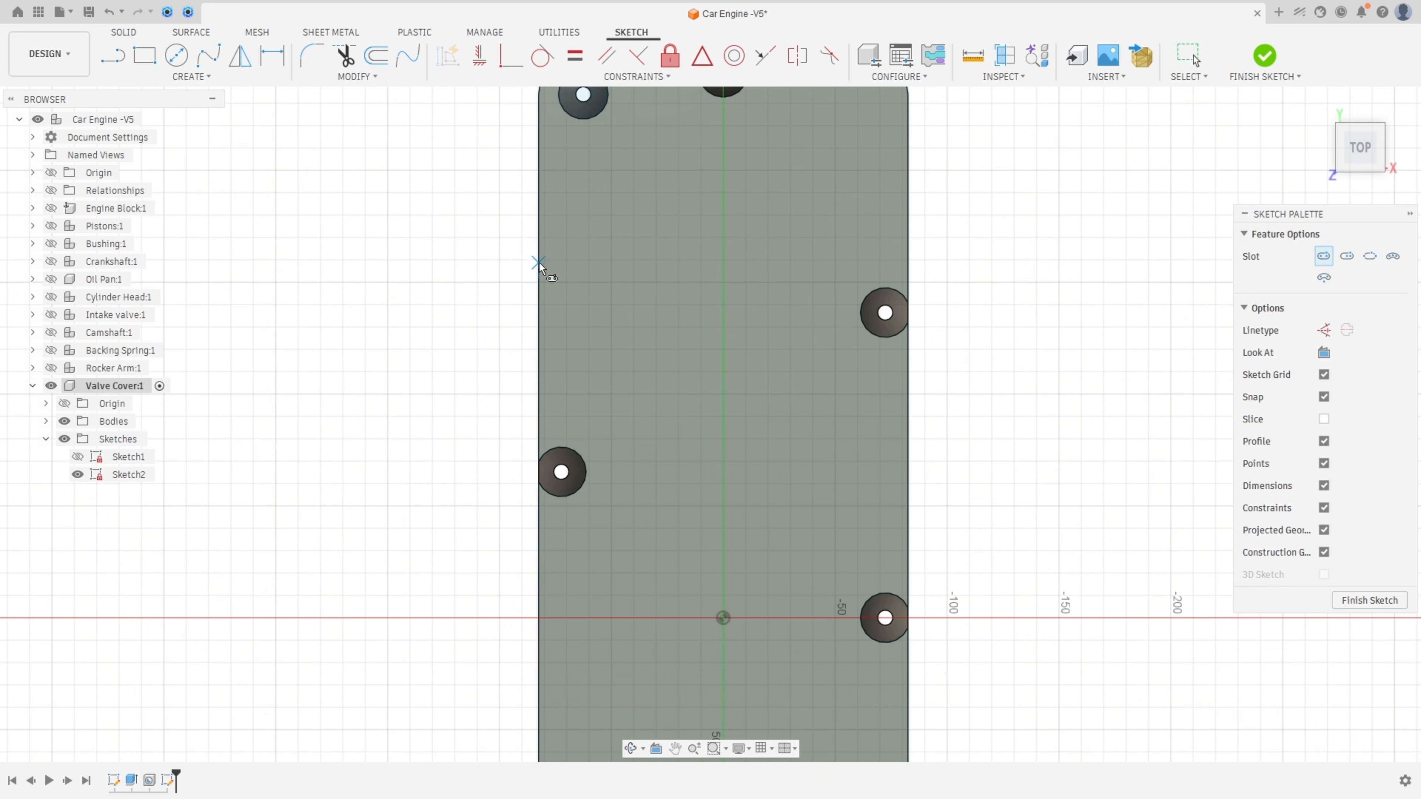
pyautogui.click(539, 263)
pyautogui.click(644, 263)
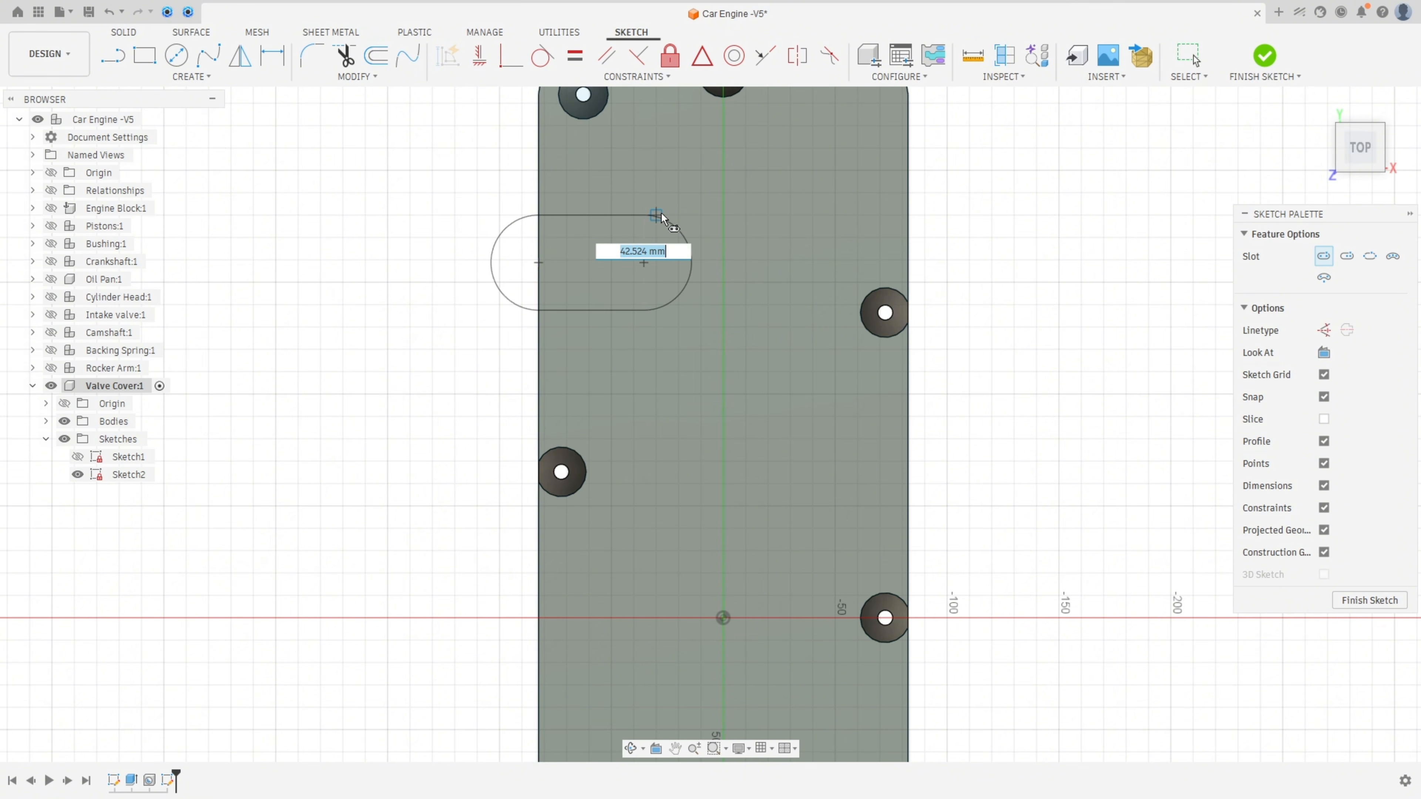
pyautogui.click(662, 219)
# - Dimension the slot's center-to-center distance as 22.65 mm
pyautogui.click(272, 57)
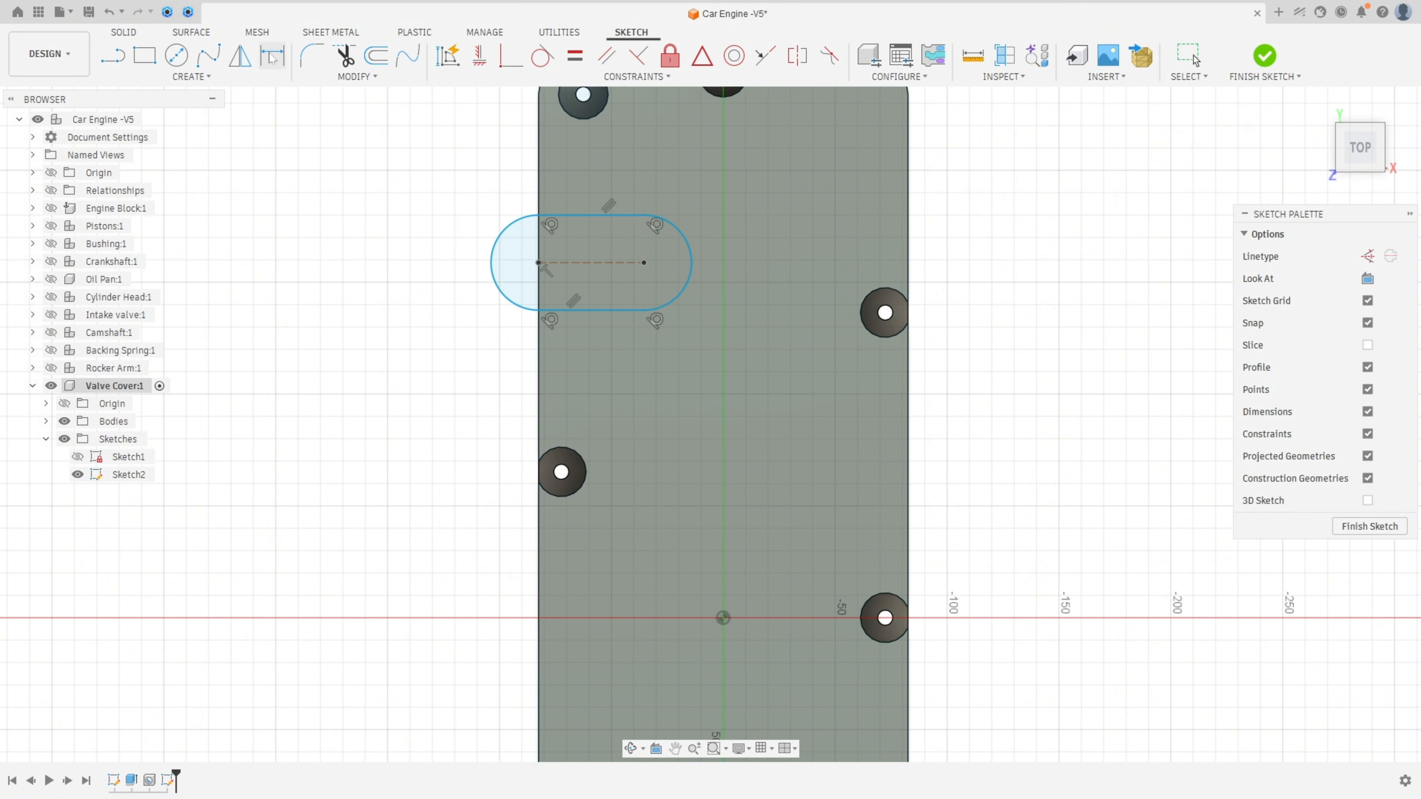
pyautogui.click(603, 265)
pyautogui.click(588, 176)
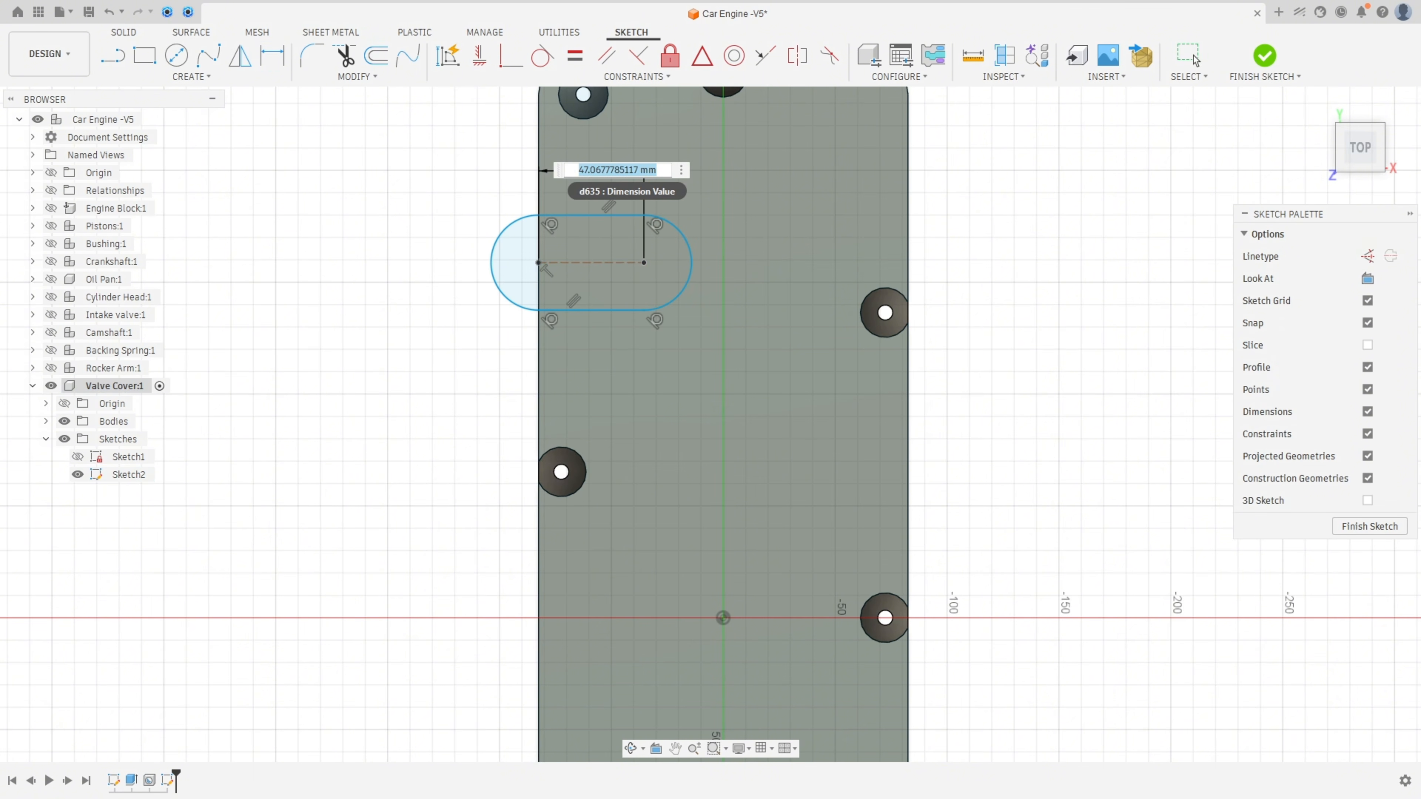
pyautogui.write('22,65')
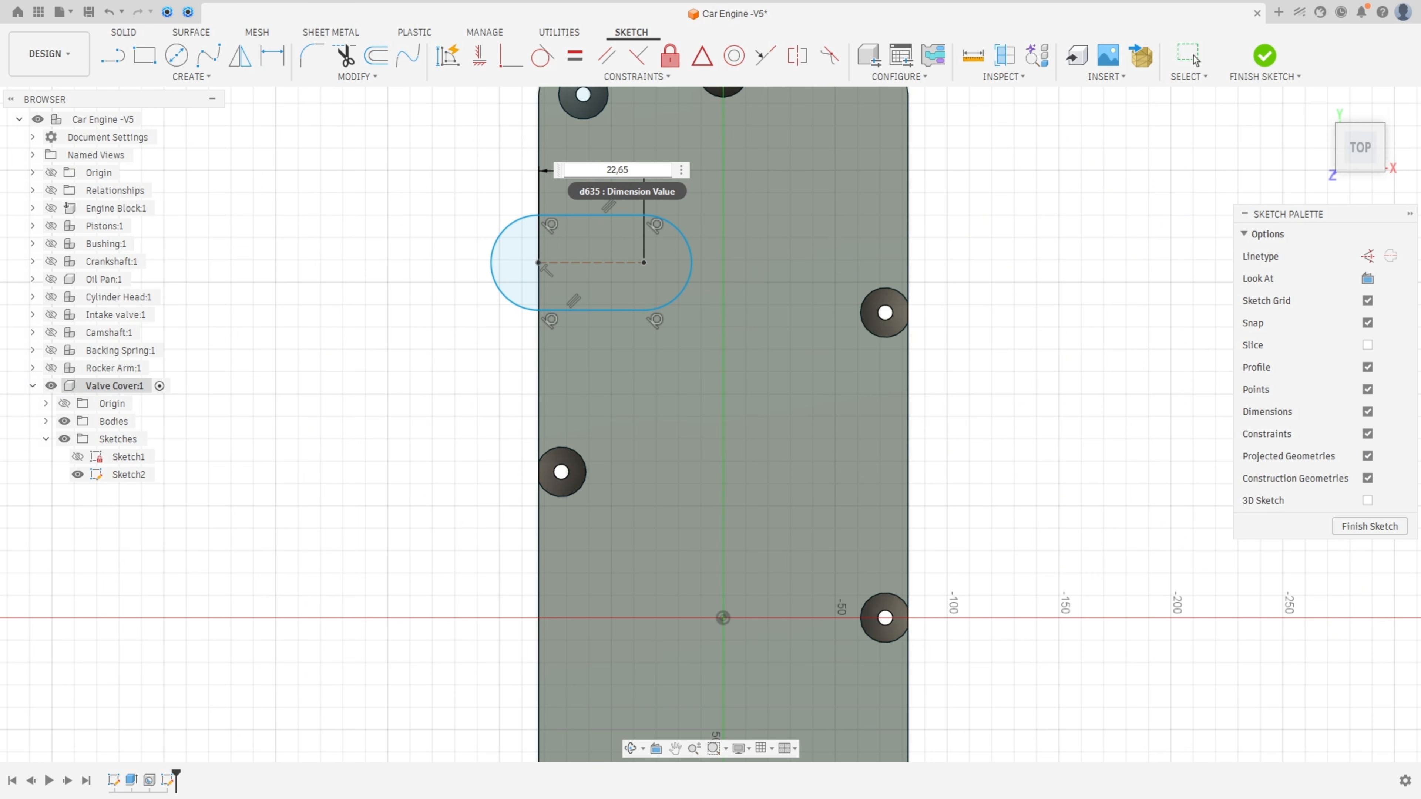
pyautogui.press('Return')
# - Dimension the slot's width between its two straight edges as 40.64 mm
pyautogui.scroll(-3, 722, 186)
pyautogui.scroll(5, 700, 224)
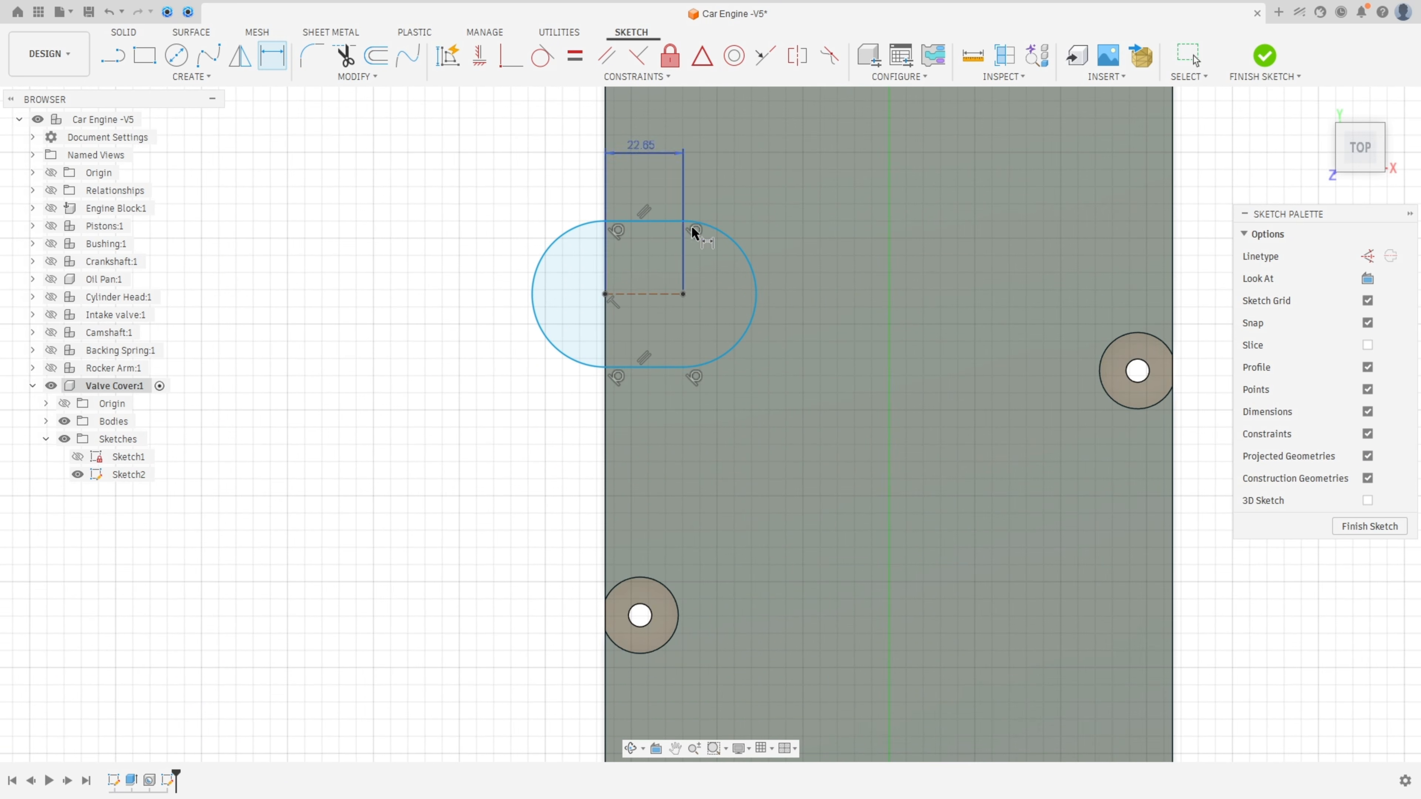
pyautogui.click(671, 221)
pyautogui.click(669, 368)
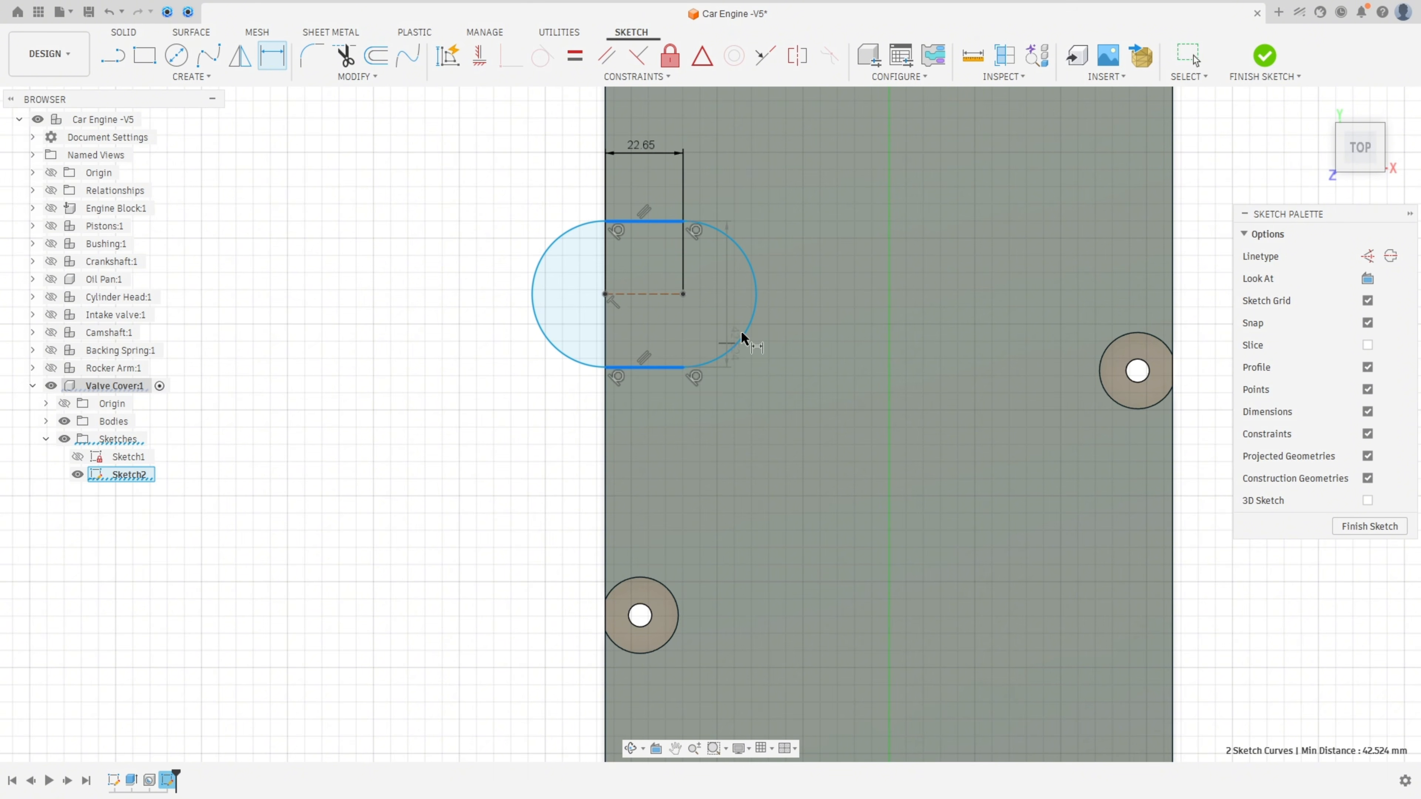
pyautogui.click(834, 298)
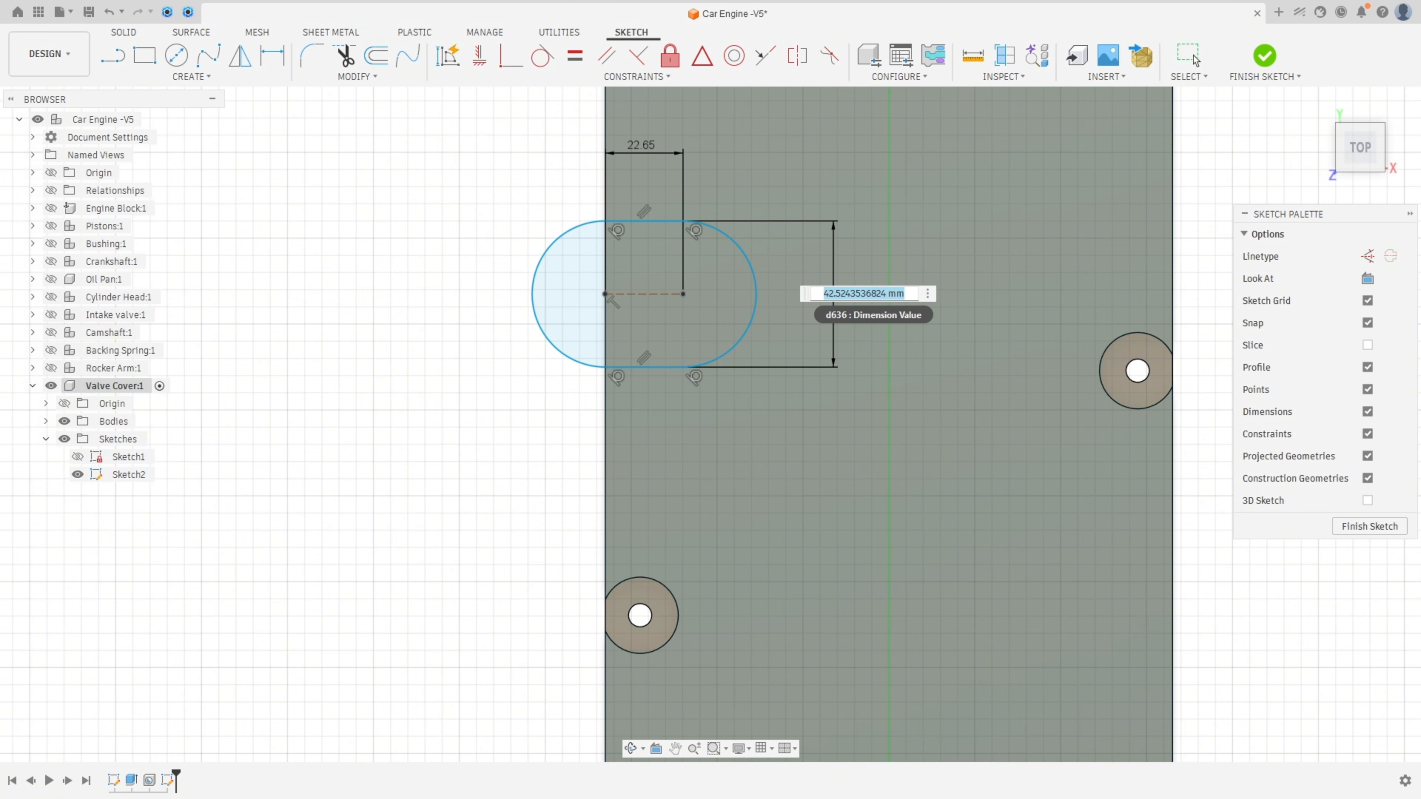
pyautogui.write('40,64')
pyautogui.press('Return')
# - Dimension the slot's centerline 120.65 mm from the cover's upper edge
pyautogui.scroll(-2, 607, 274)
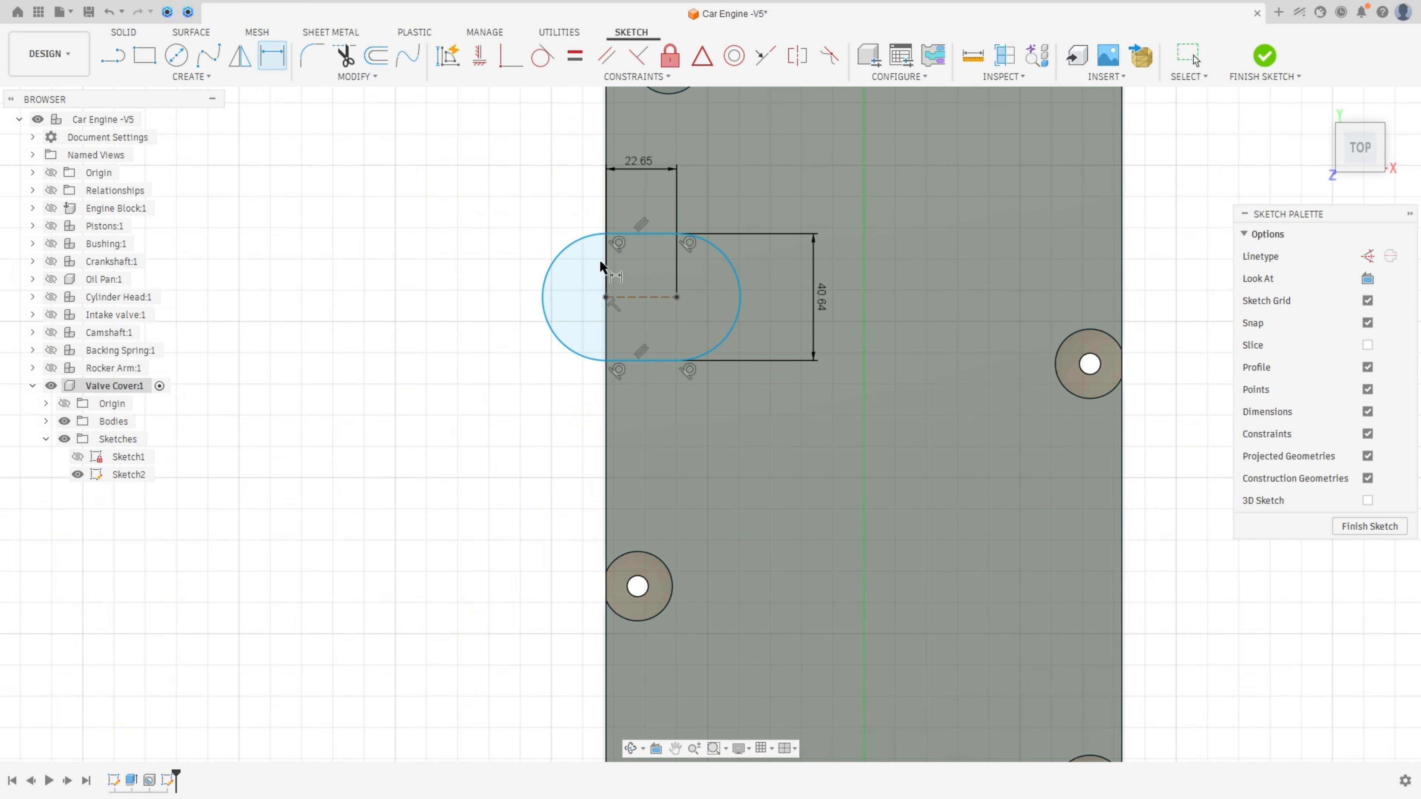
pyautogui.moveTo(613, 253); pyautogui.dragTo(610, 360, button='middle')
pyautogui.click(634, 400)
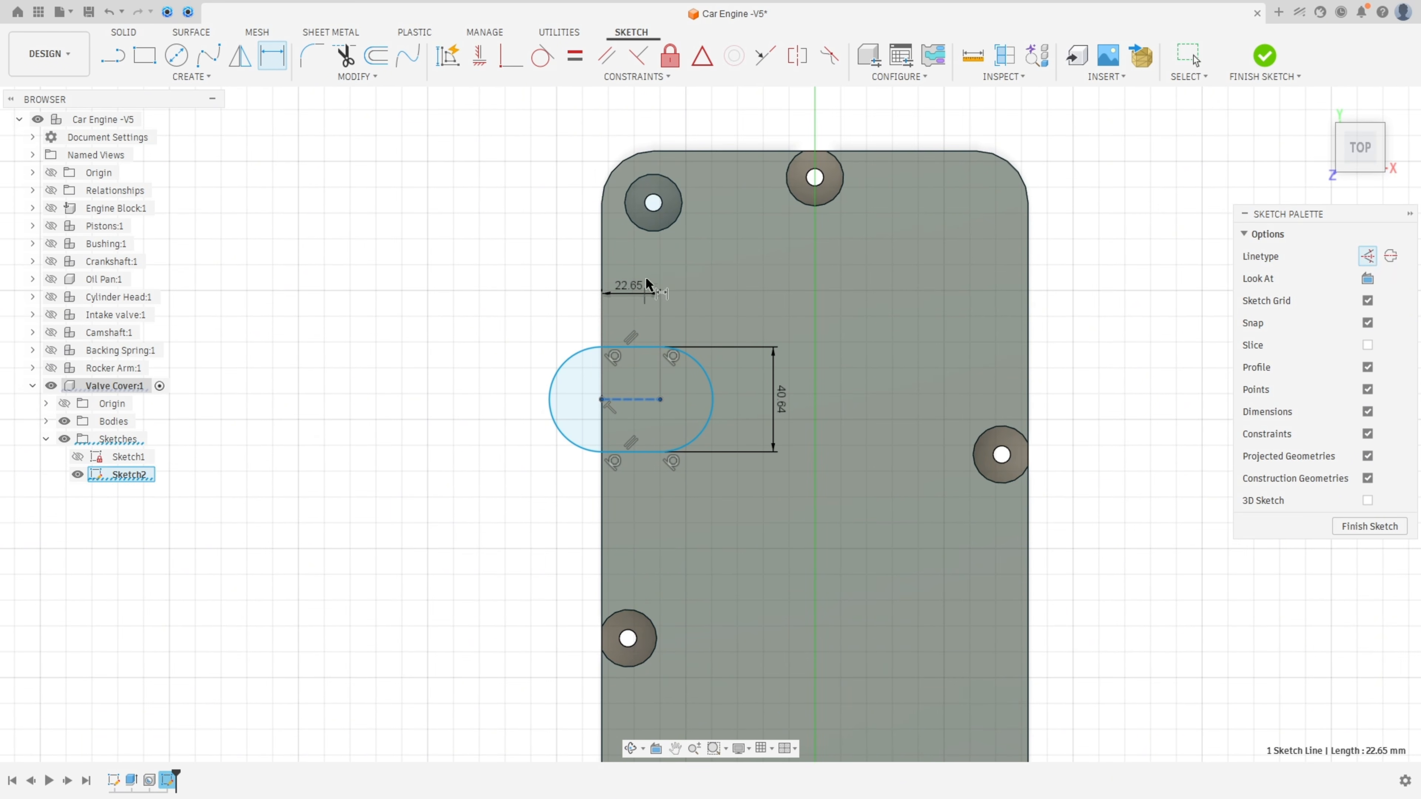
pyautogui.click(714, 151)
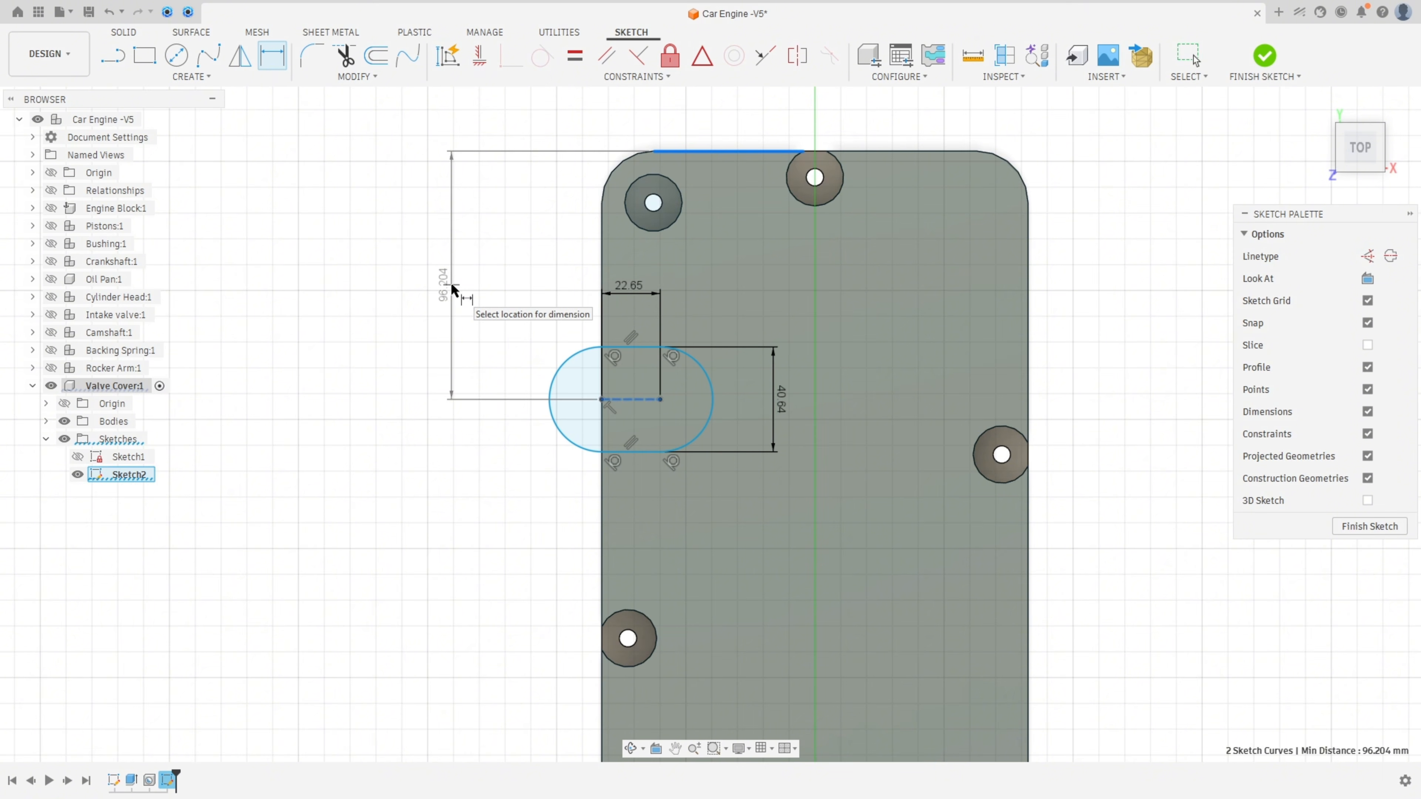
pyautogui.click(451, 282)
pyautogui.write('120,65')
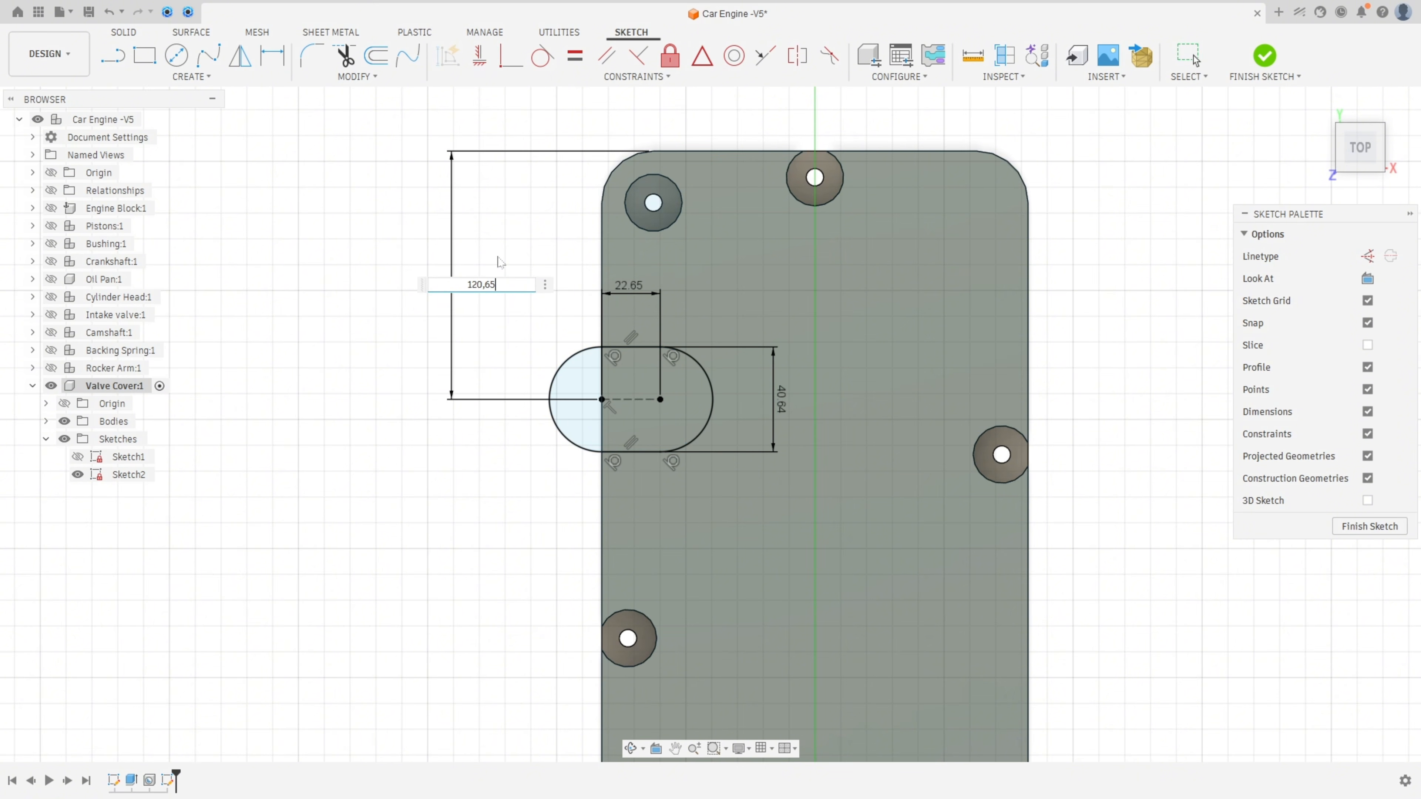
pyautogui.press('Return')
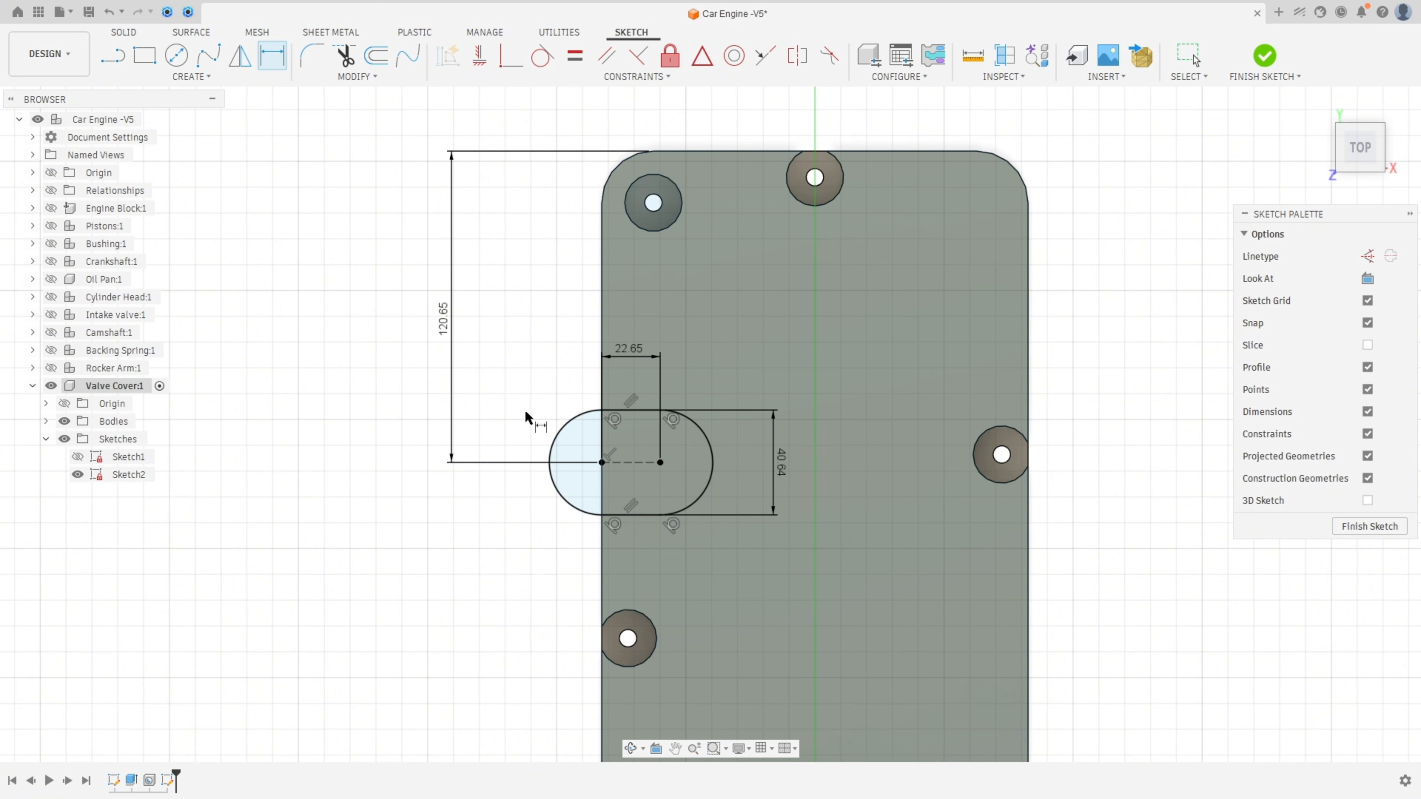
# - Try a rectangular pattern of the edge slot along the cover's long edge with a quantity of 2 and 146.05 mm spacing
pyautogui.scroll(-4, 520, 455)
pyautogui.moveTo(516, 503); pyautogui.dragTo(522, 314, button='middle')
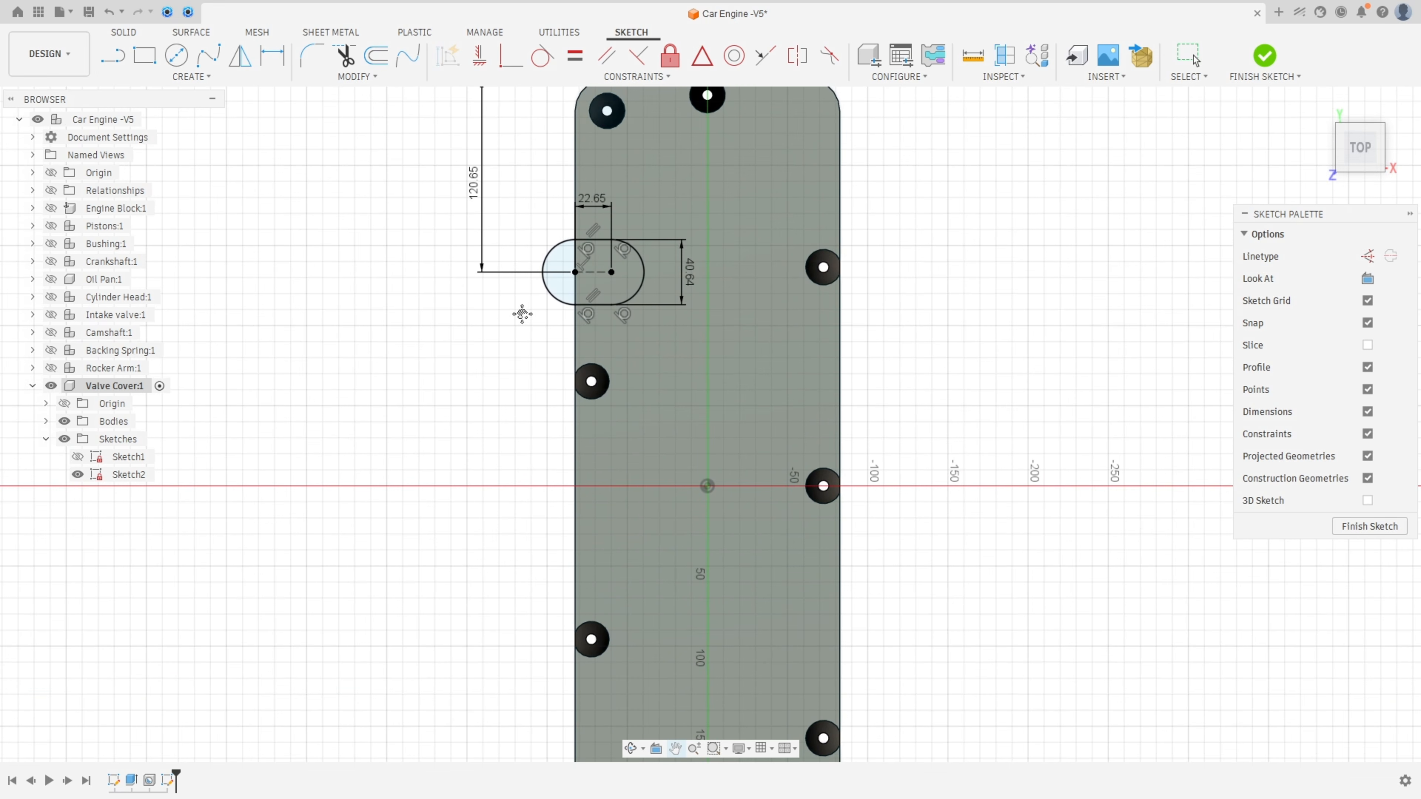
pyautogui.click(191, 77)
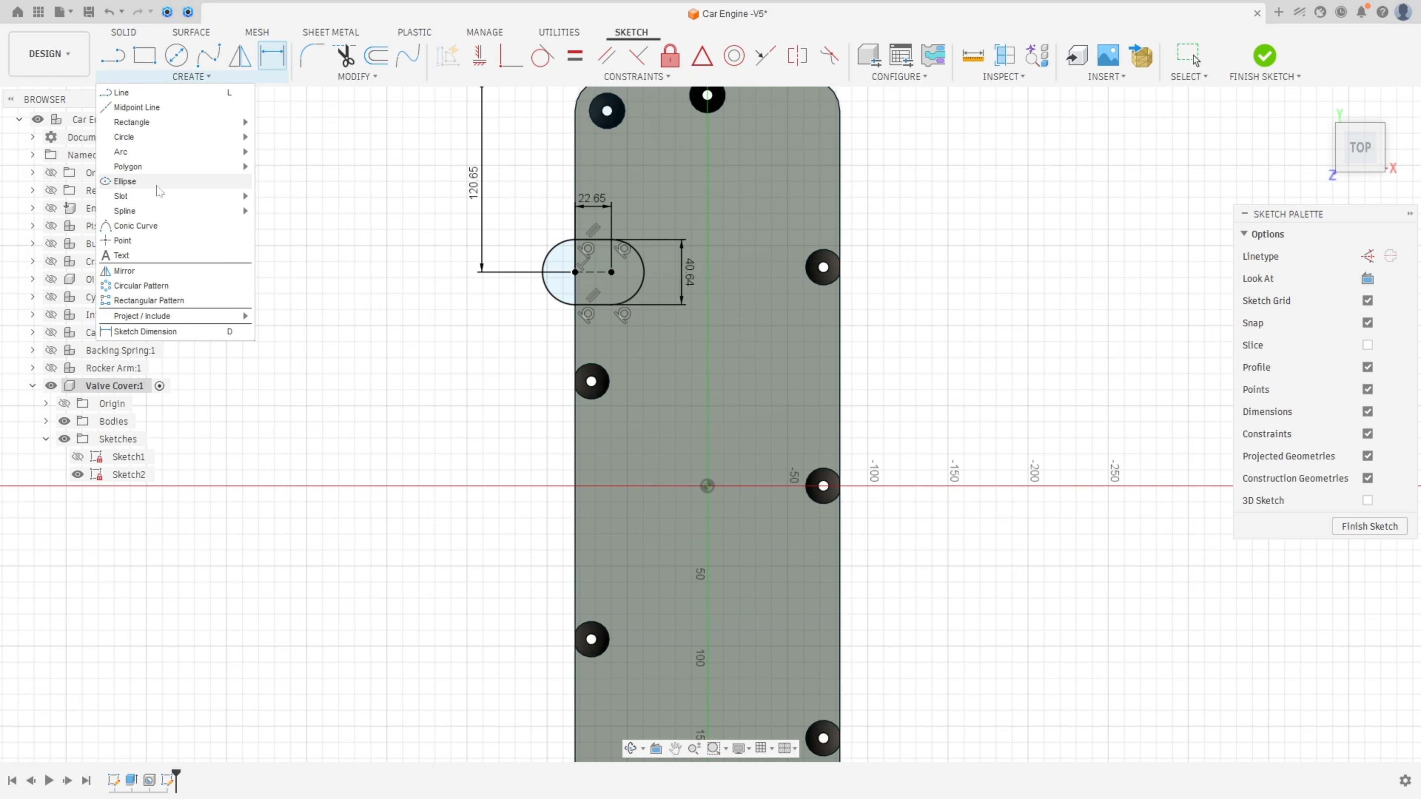
pyautogui.click(148, 302)
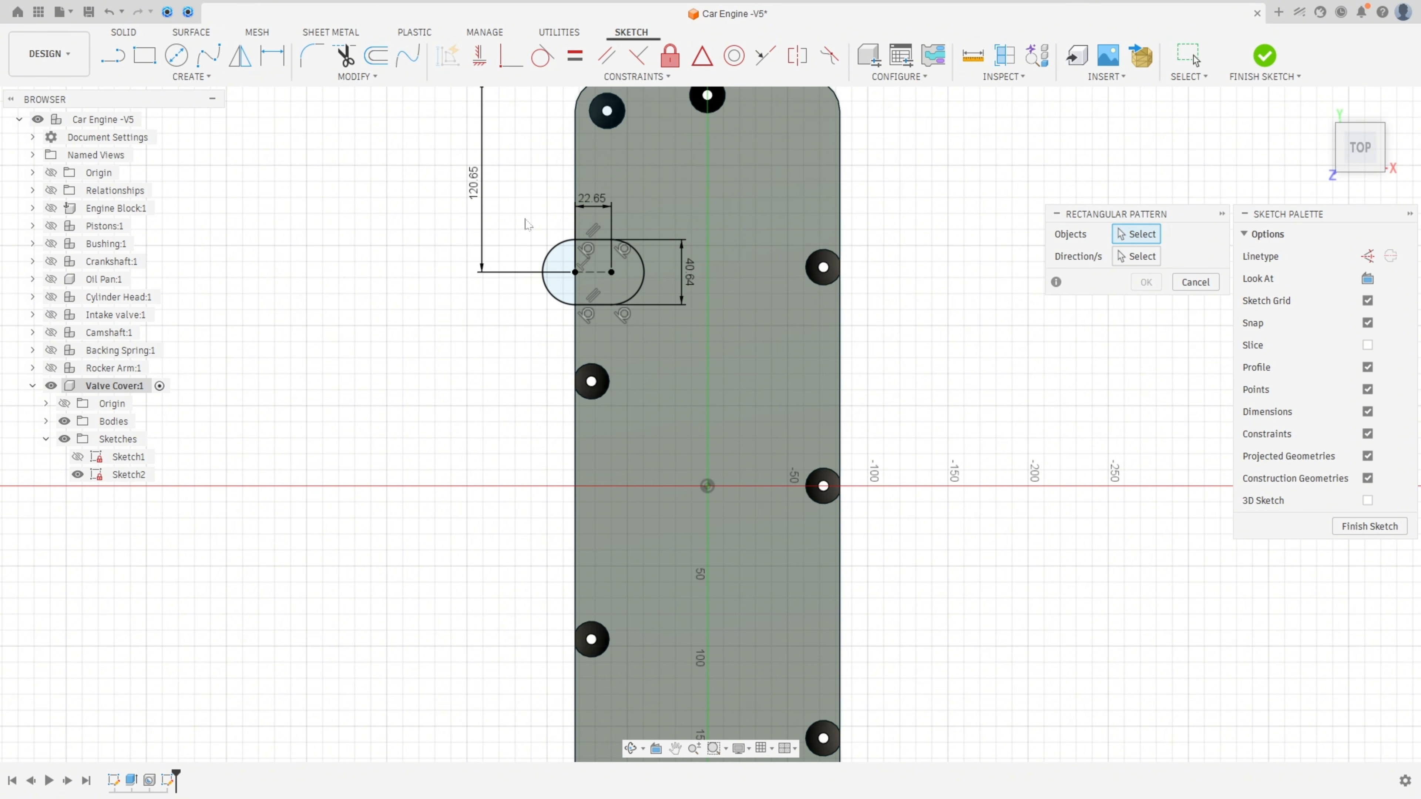
pyautogui.moveTo(526, 224); pyautogui.dragTo(672, 324)
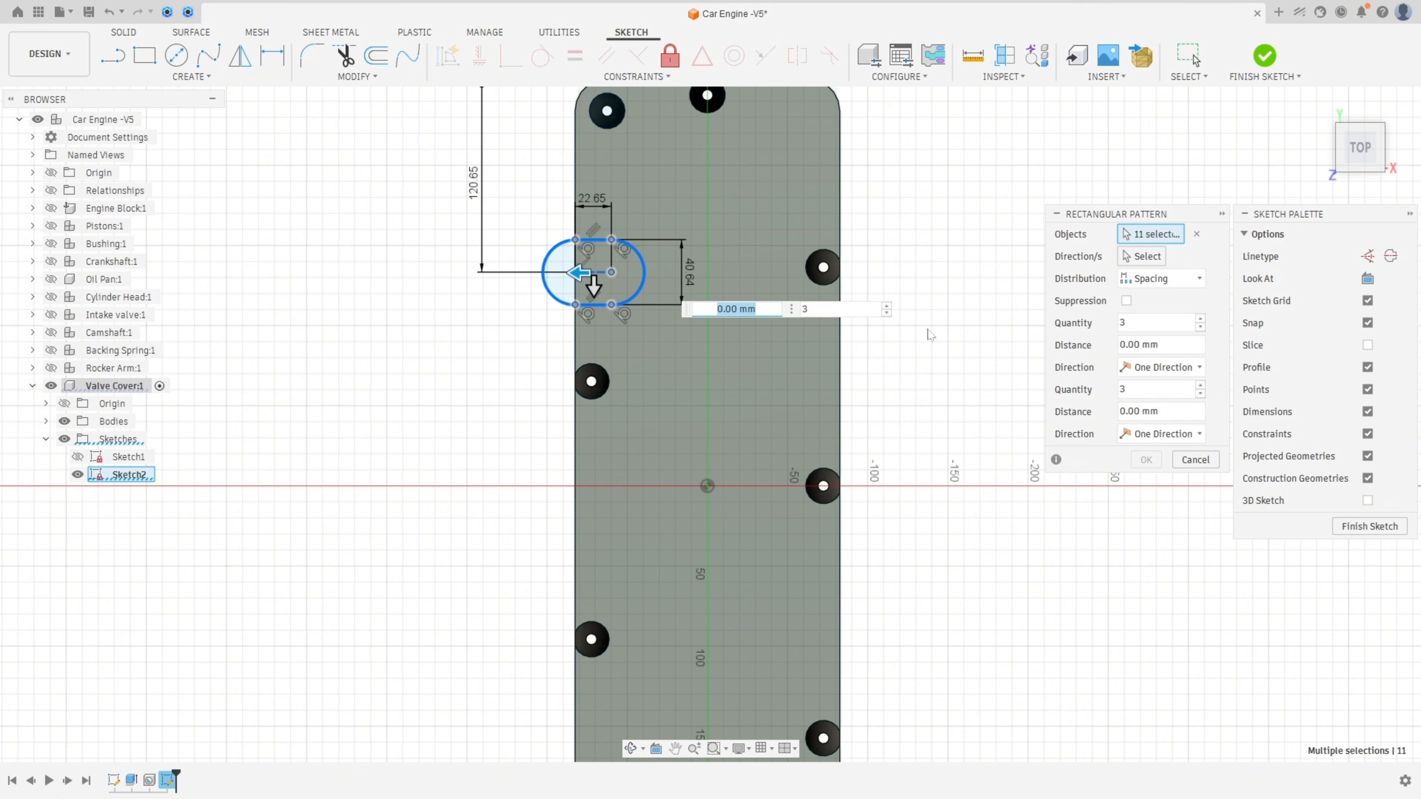
pyautogui.click(1128, 259)
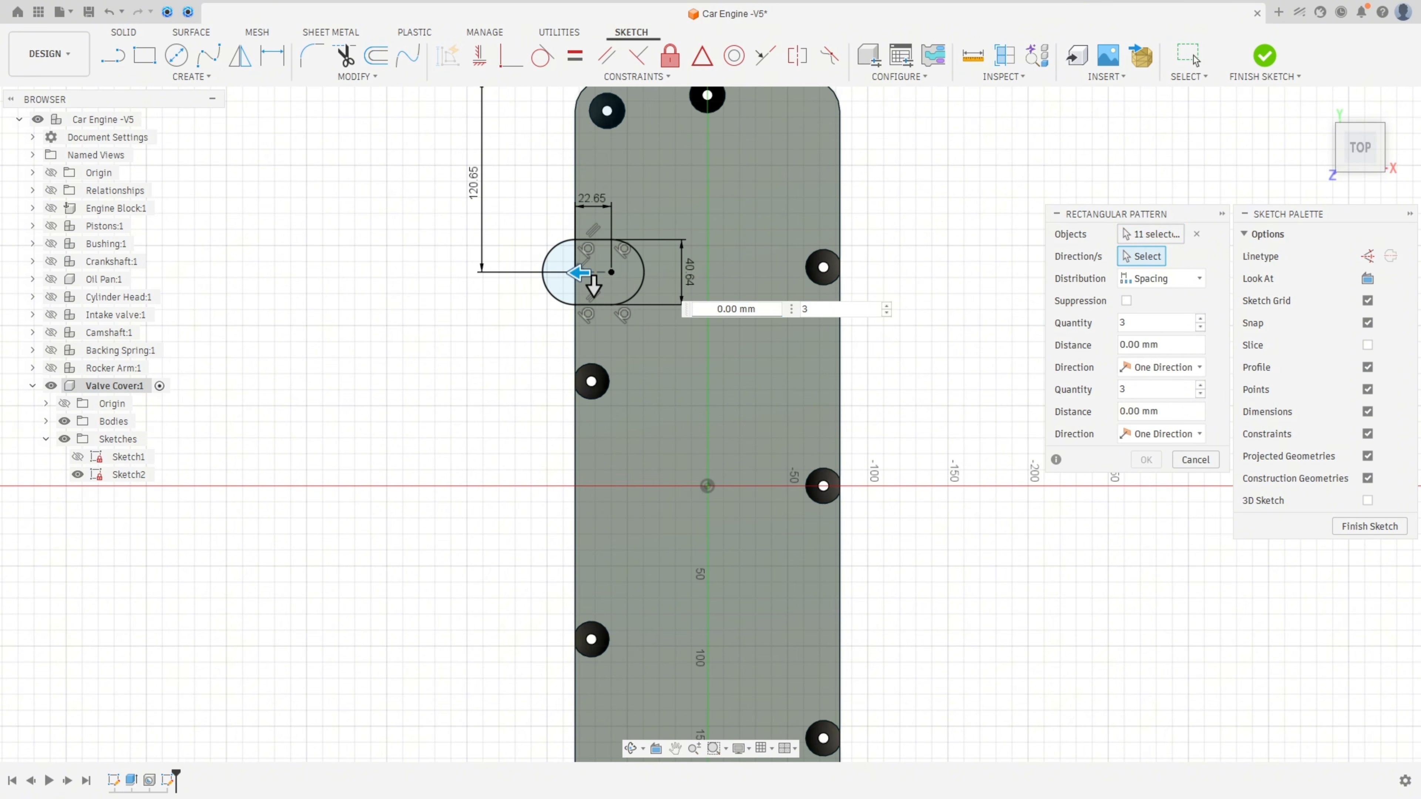
pyautogui.click(575, 352)
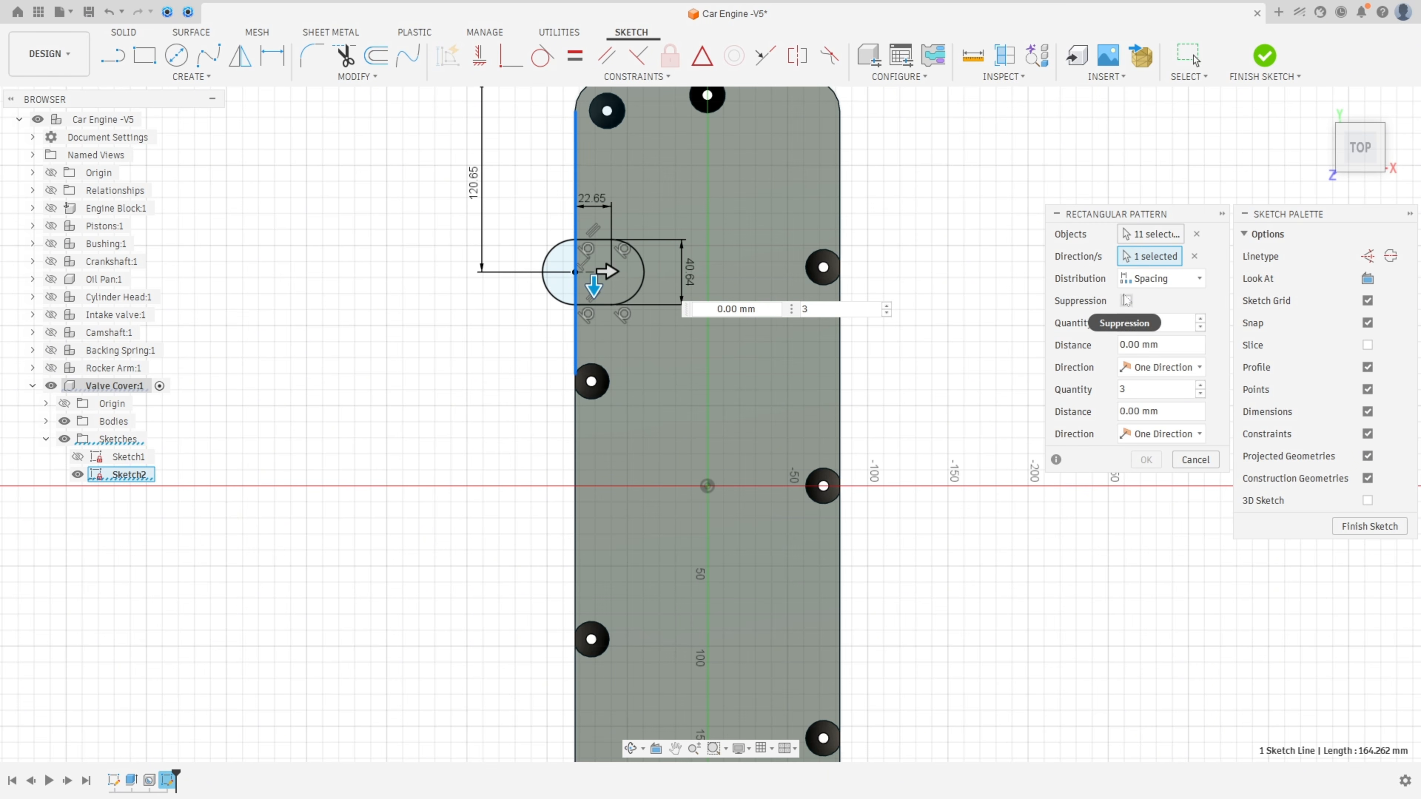
pyautogui.click(1161, 278)
pyautogui.click(1160, 328)
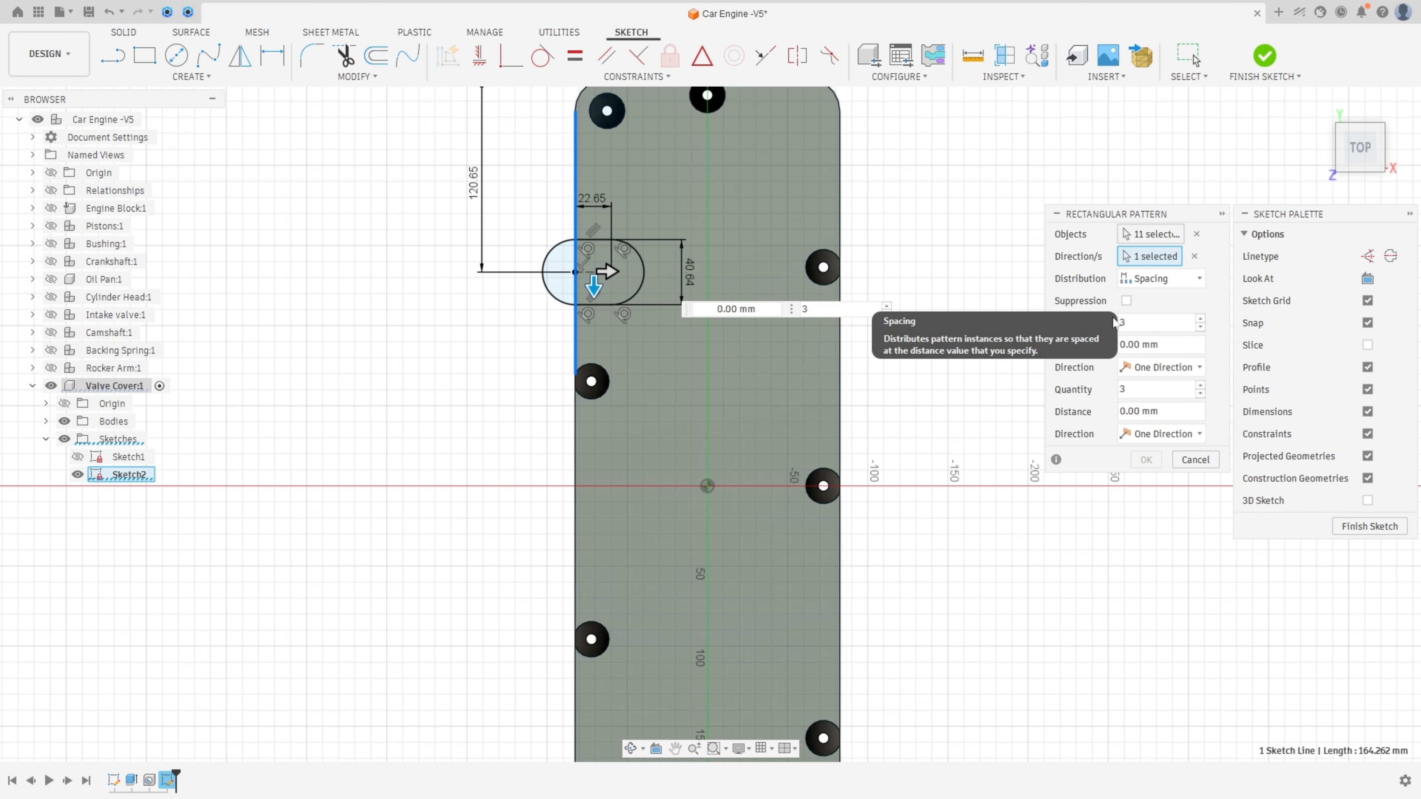
pyautogui.click(1200, 328)
pyautogui.press('Tab')
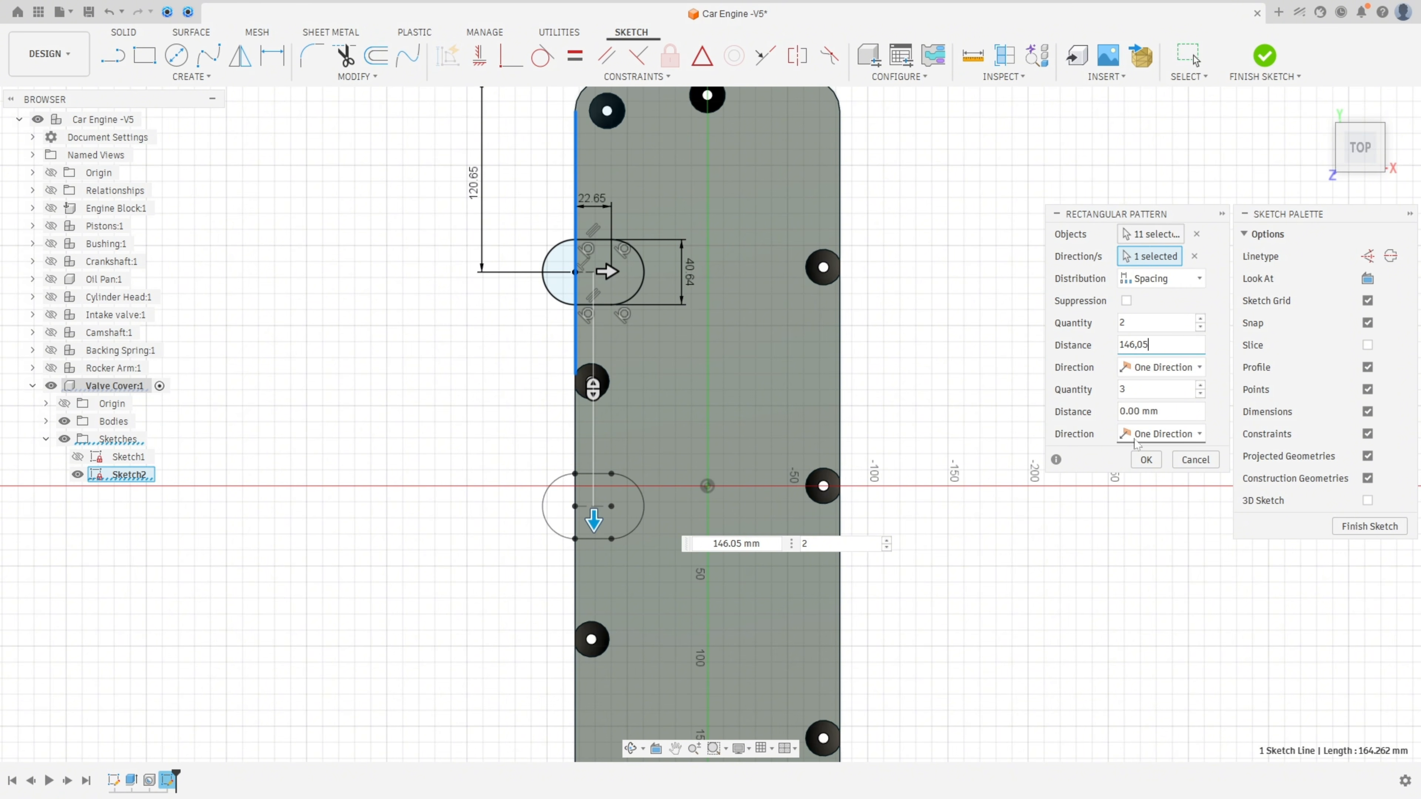
pyautogui.click(1146, 460)
pyautogui.scroll(-3, 978, 438)
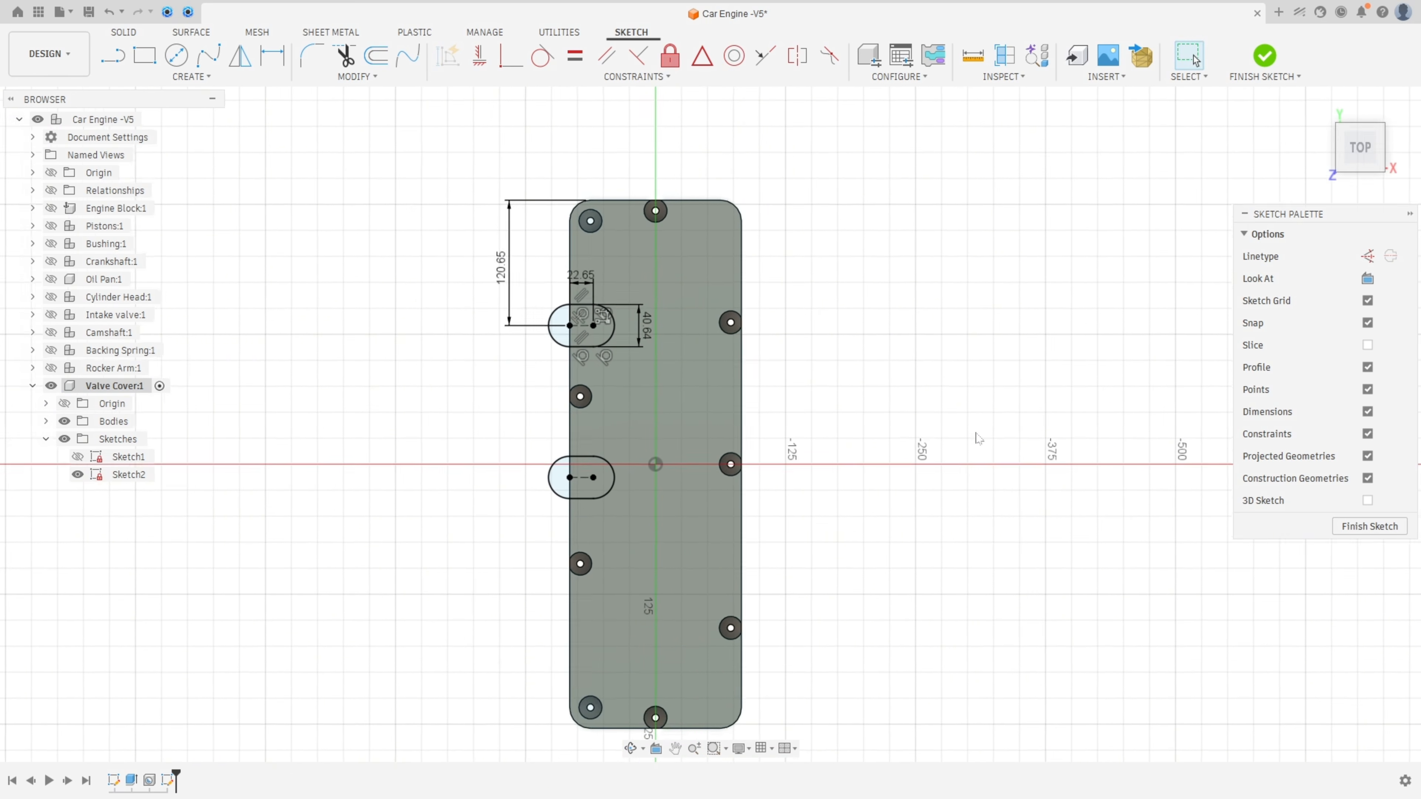
pyautogui.scroll(1, 708, 421)
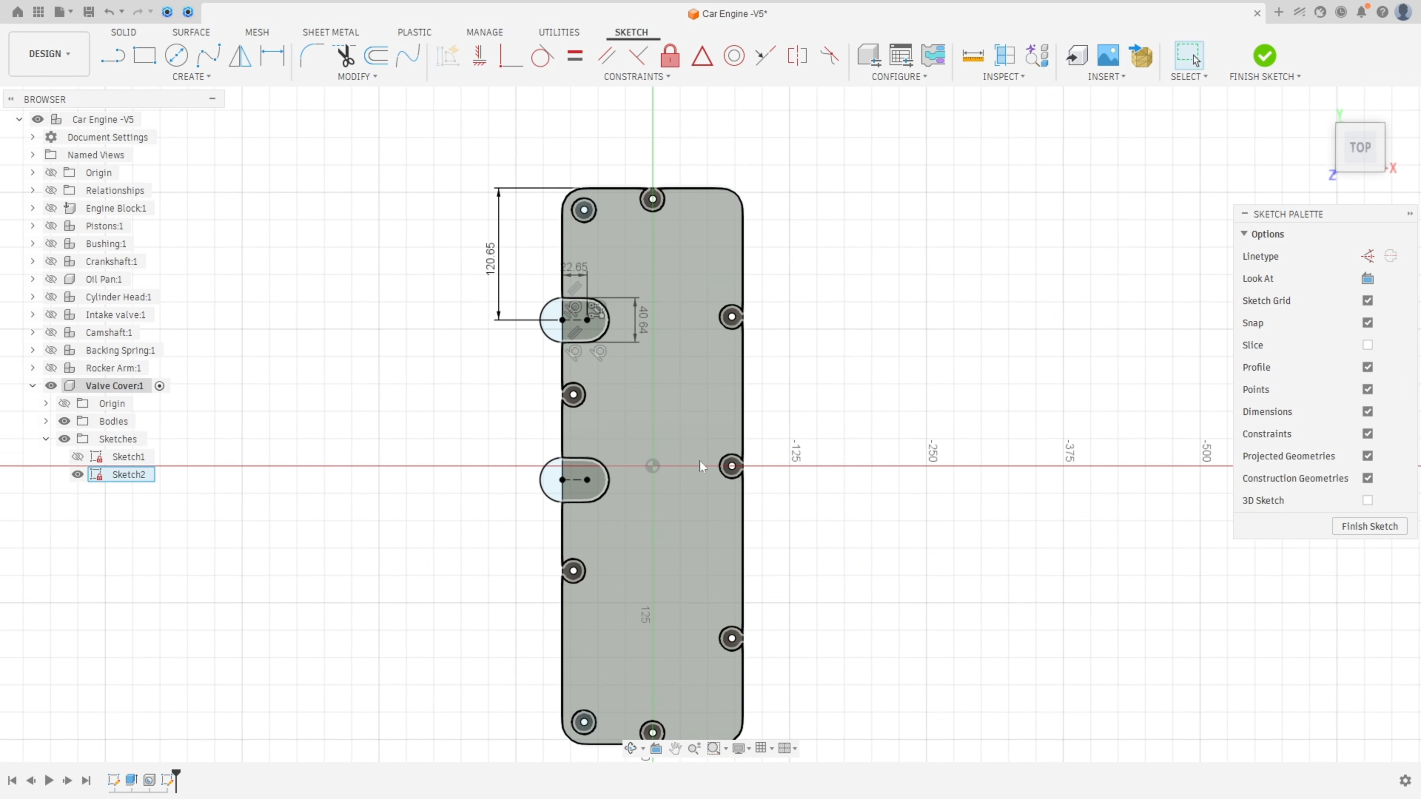
pyautogui.hotkey('ctrl', 'z')
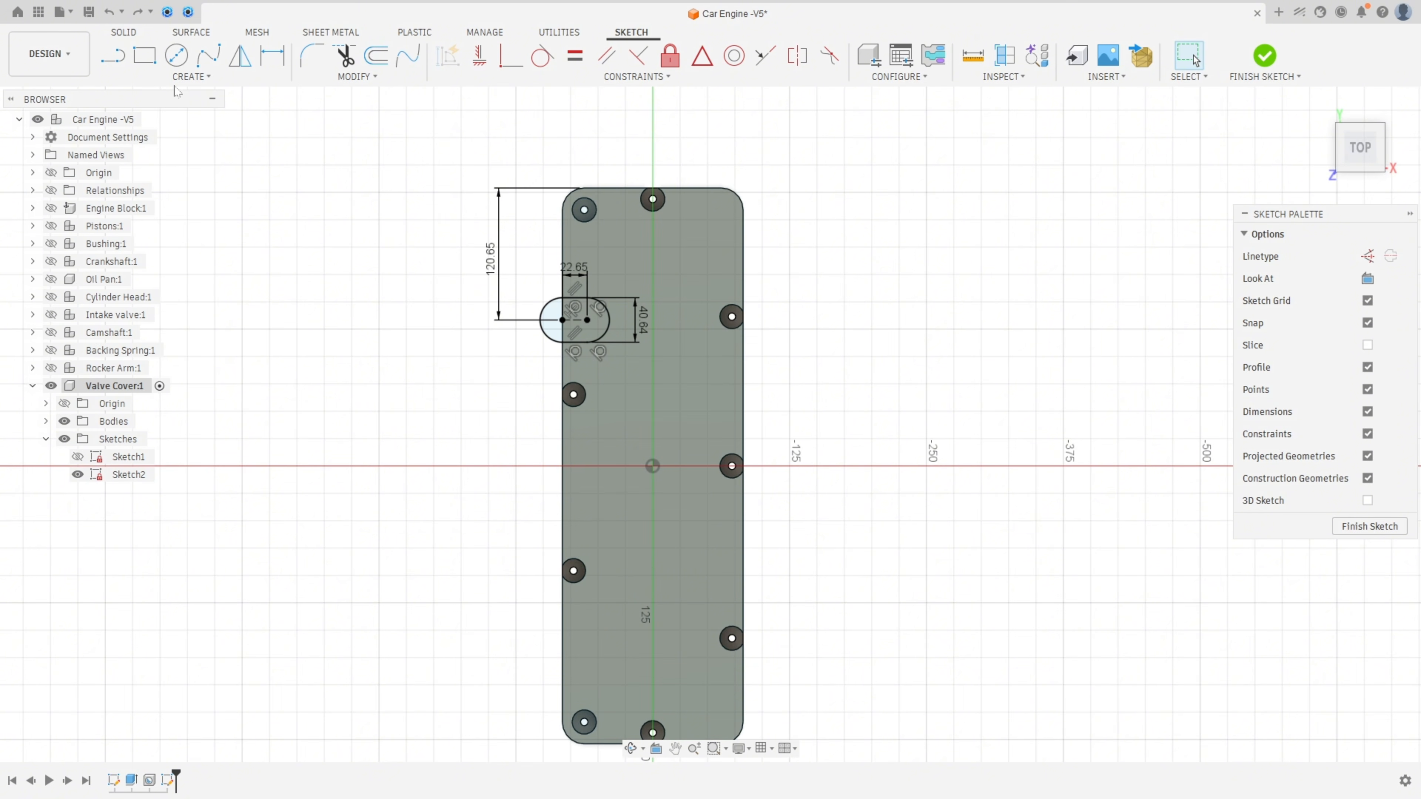
# - Pattern the edge slot along the cover's slotted long edge with a quantity of 3 and 146.05 mm spacing
pyautogui.click(184, 77)
pyautogui.click(151, 305)
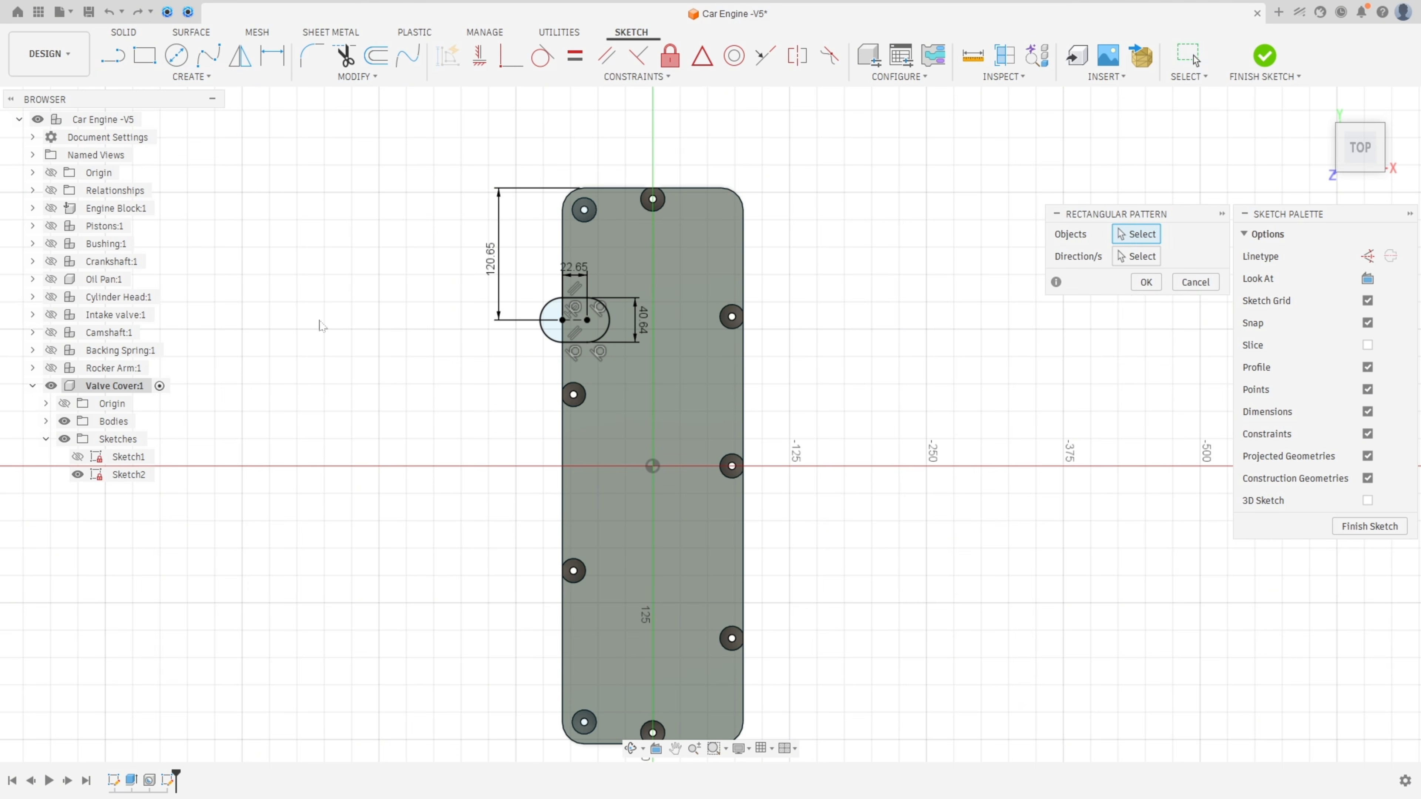
pyautogui.moveTo(526, 283)
pyautogui.mouseDown()
pyautogui.moveTo(635, 343)
pyautogui.moveTo(646, 370)
pyautogui.mouseUp()
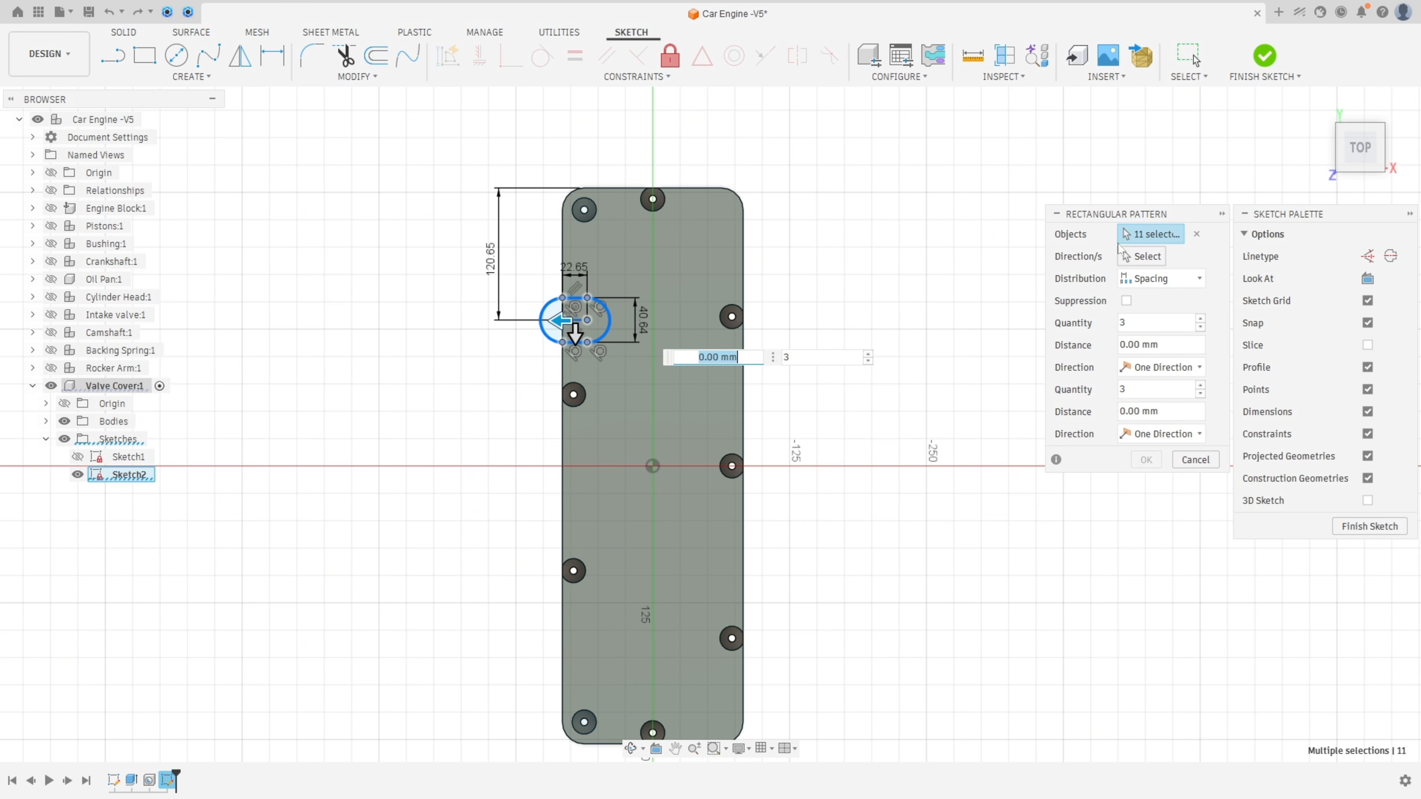
pyautogui.click(1141, 255)
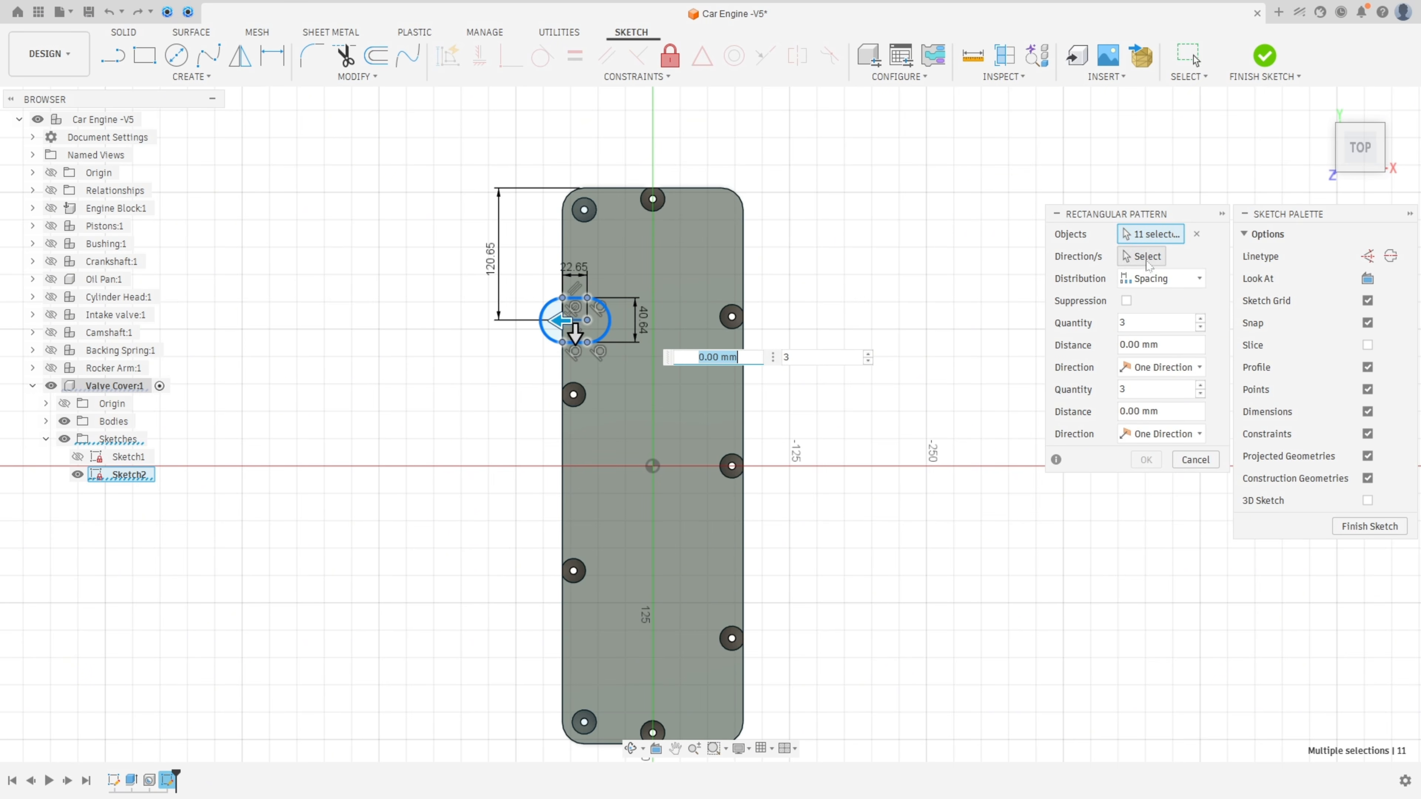
pyautogui.click(564, 266)
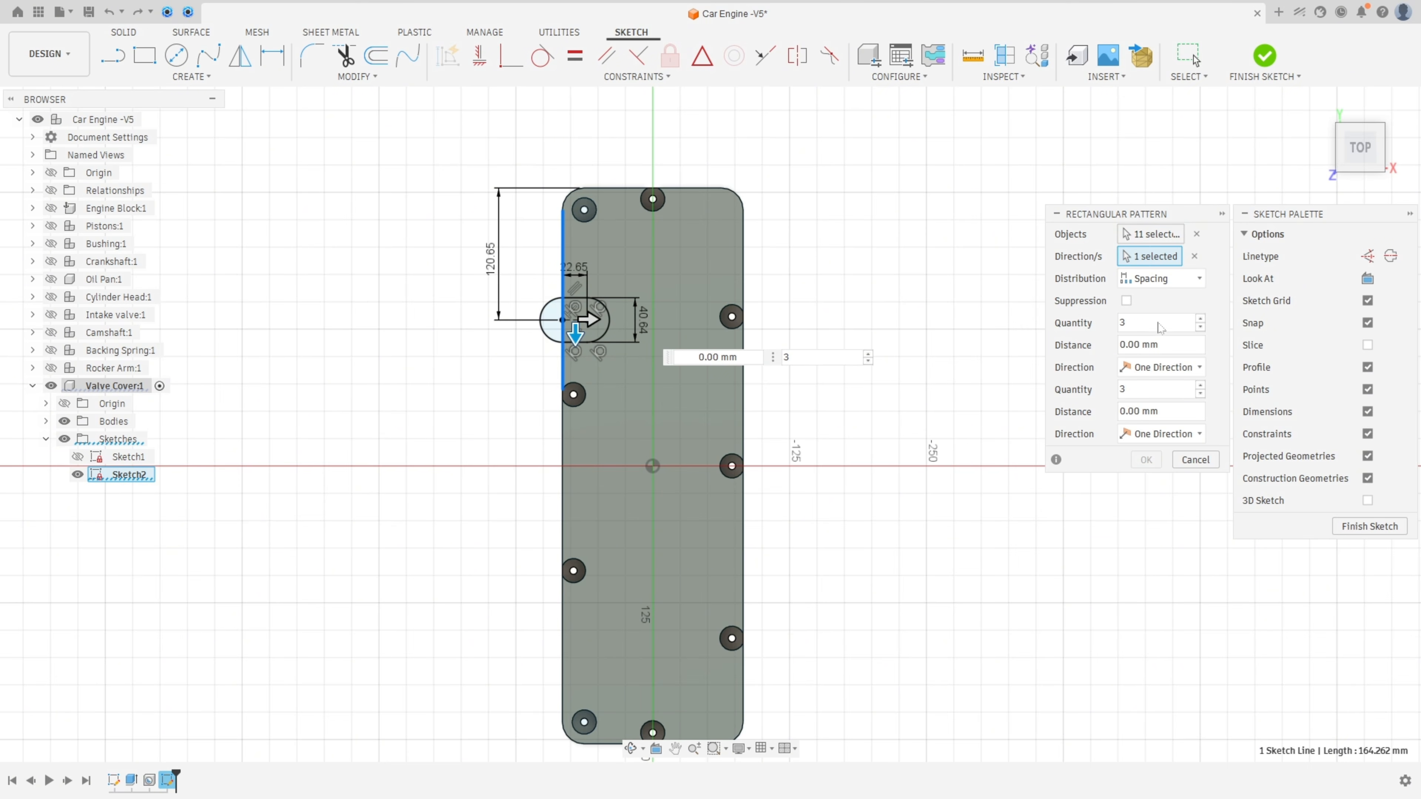
pyautogui.click(1169, 344)
pyautogui.write('146,05')
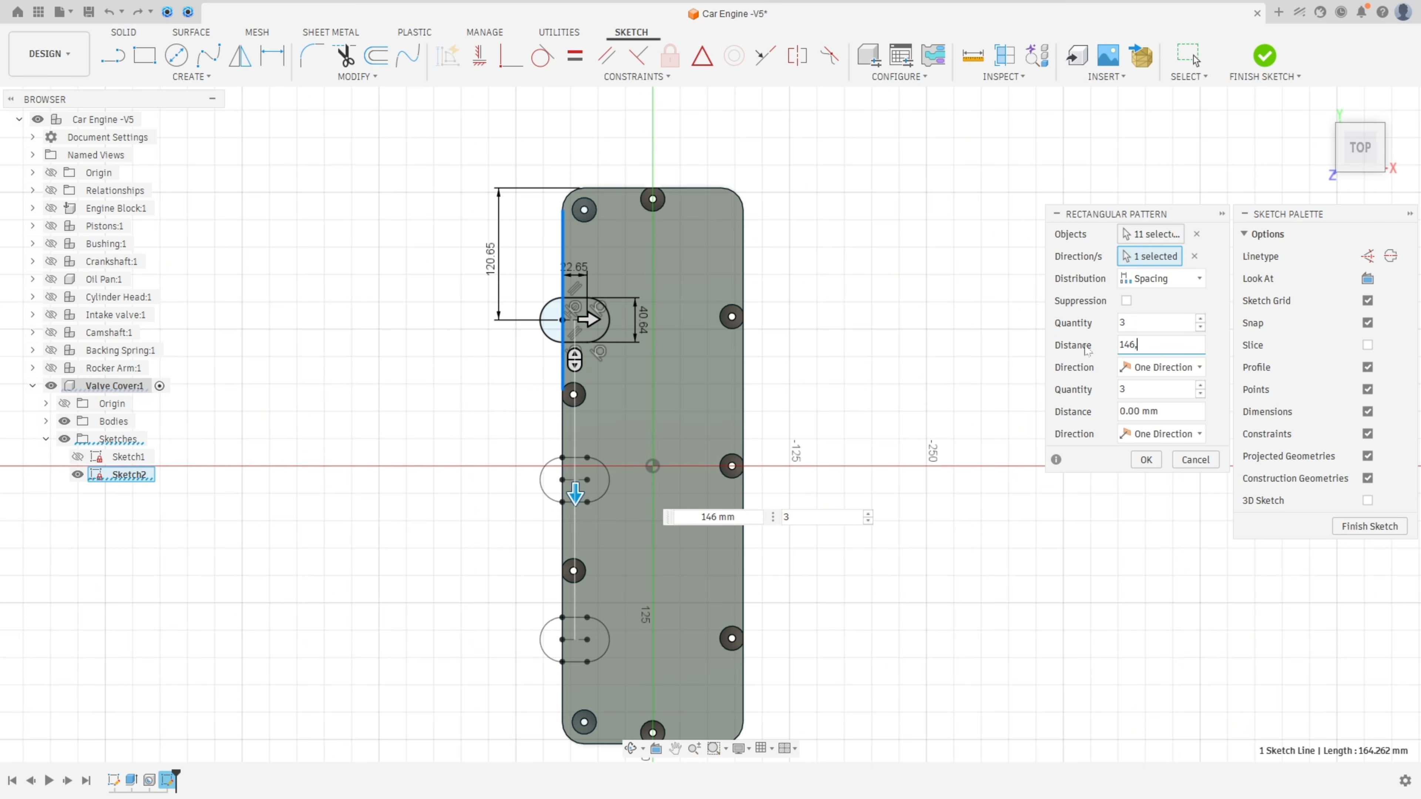
pyautogui.click(1145, 459)
pyautogui.scroll(-1, 875, 359)
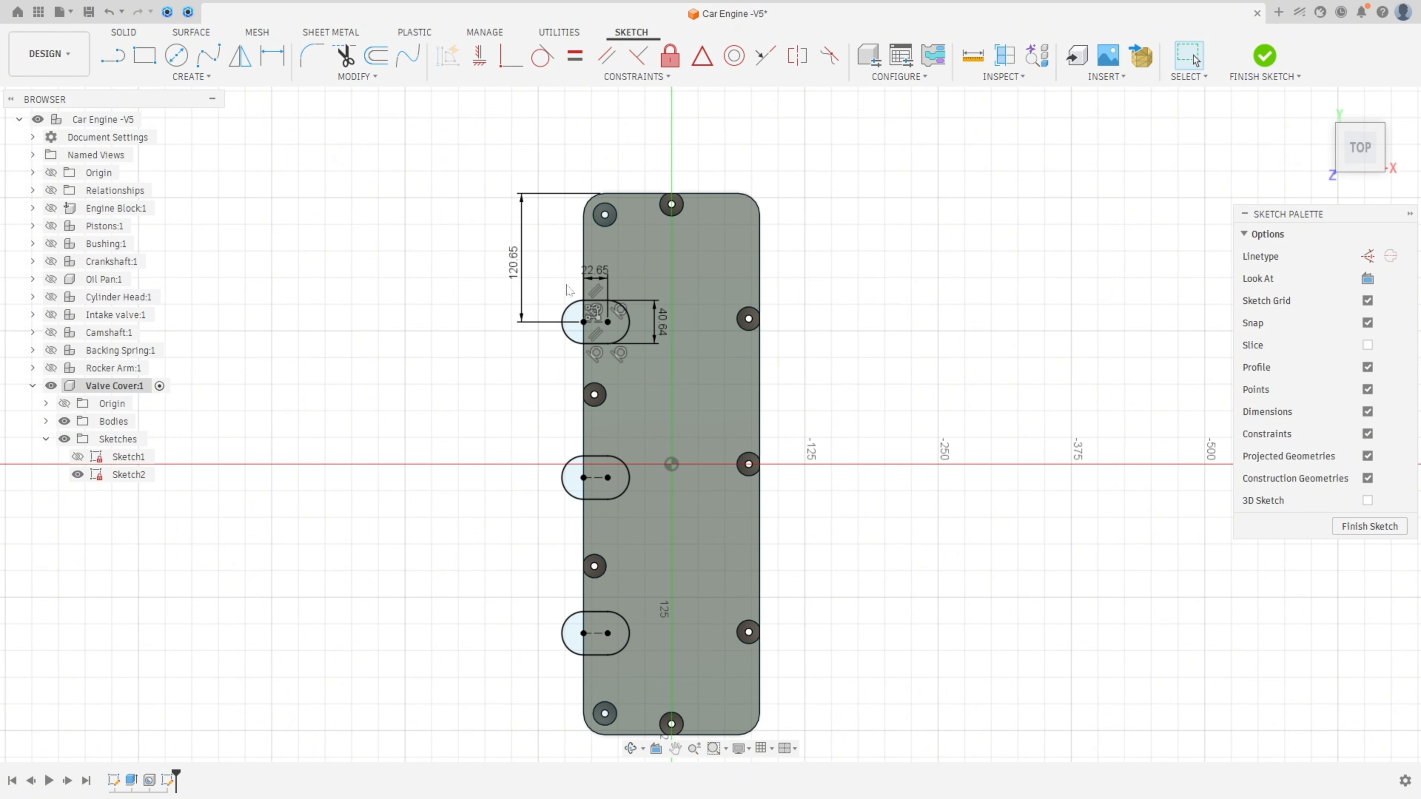
# - Finish the sketch and extrude-cut all six profiles of the three slots through the cover, using extent All in the flipped direction
pyautogui.click(1259, 64)
pyautogui.press('e')
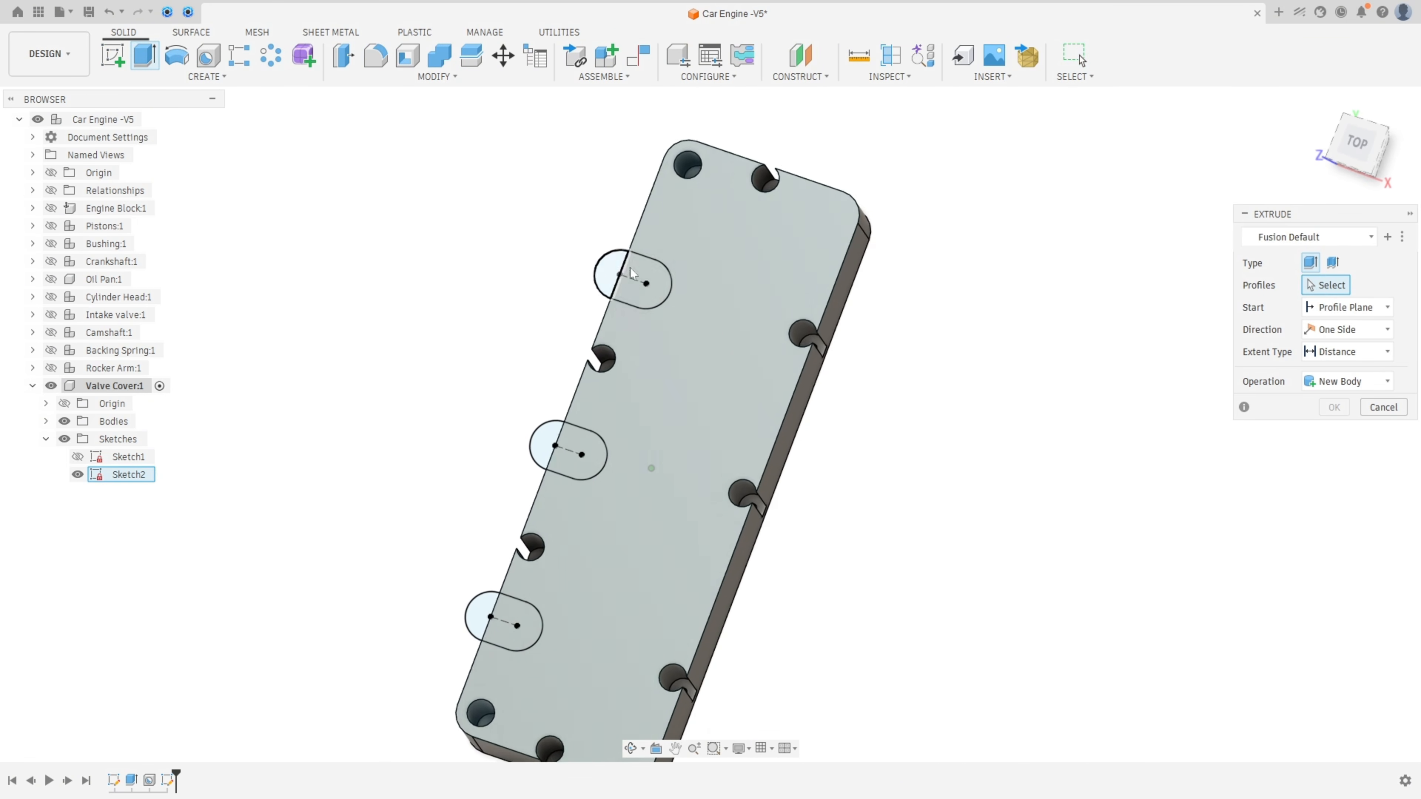
pyautogui.click(646, 272)
pyautogui.click(571, 451)
pyautogui.click(498, 631)
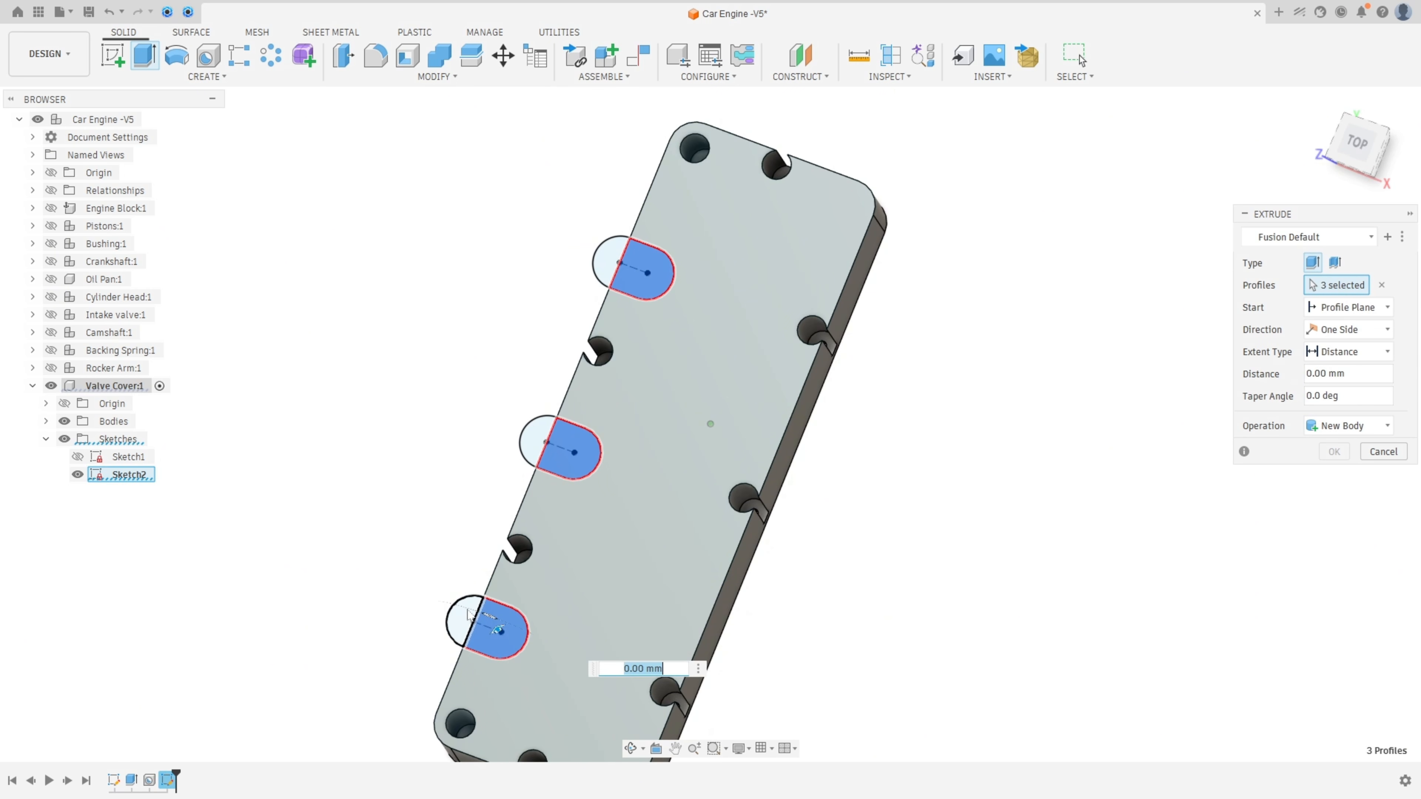
pyautogui.click(465, 621)
pyautogui.click(536, 442)
pyautogui.click(611, 258)
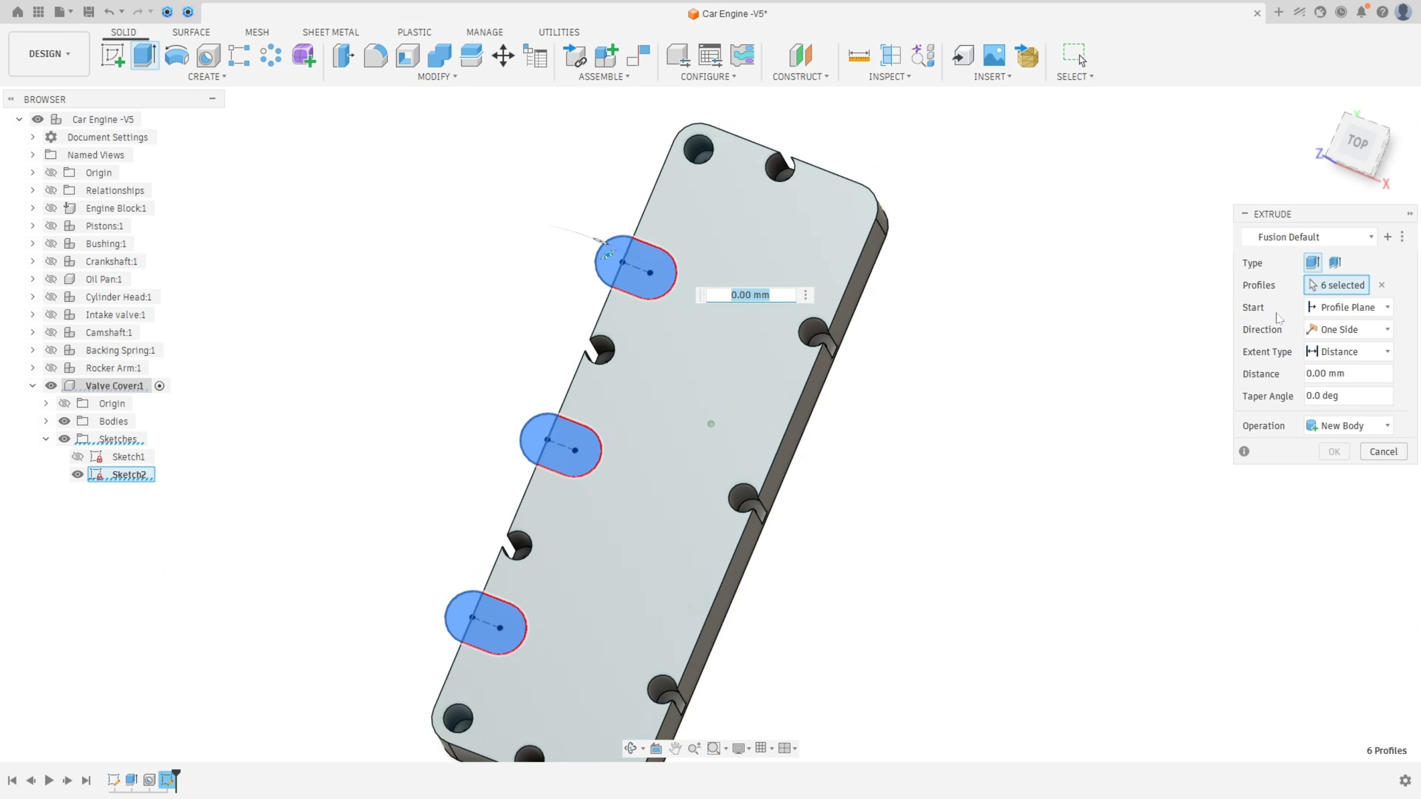
pyautogui.click(1376, 351)
pyautogui.click(1337, 425)
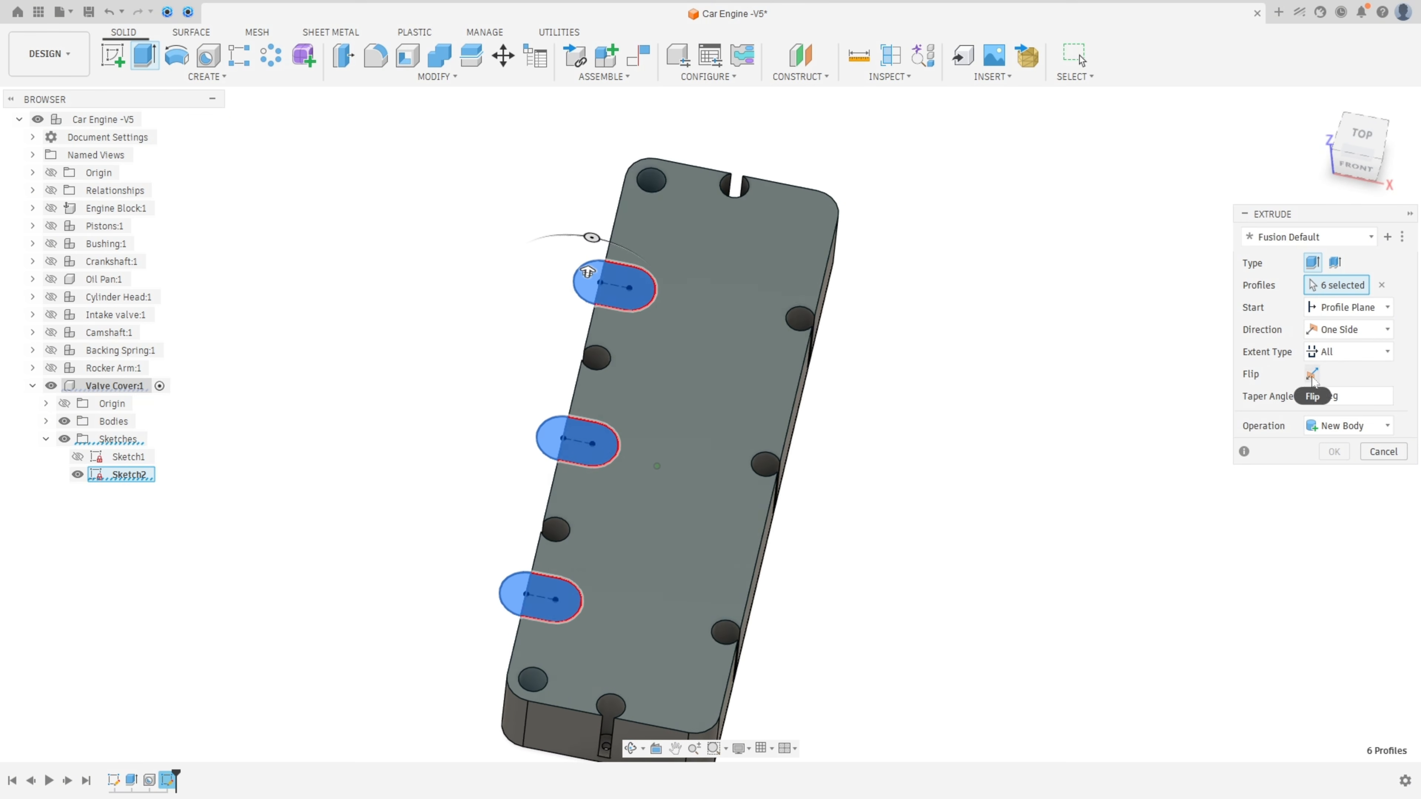
pyautogui.click(1311, 373)
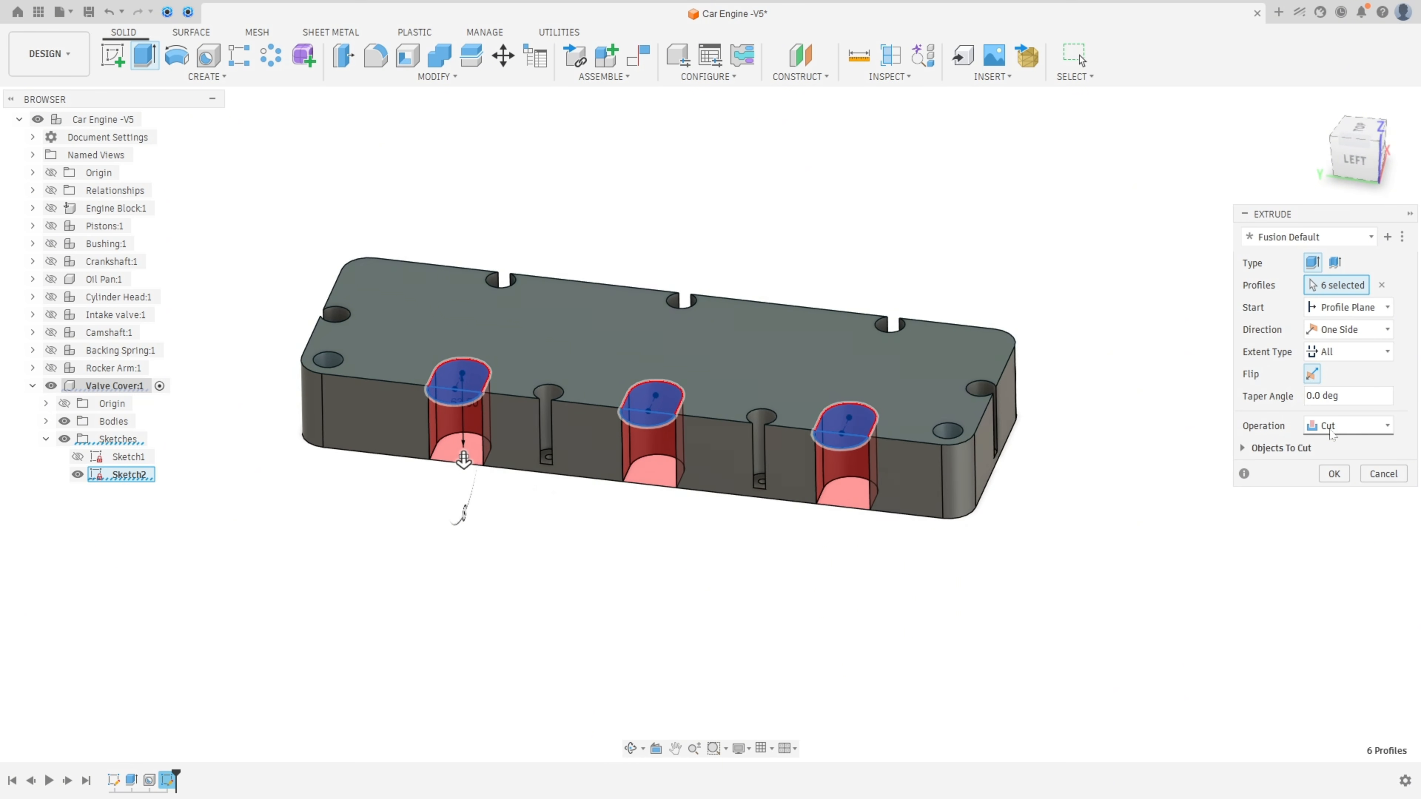
pyautogui.click(1333, 474)
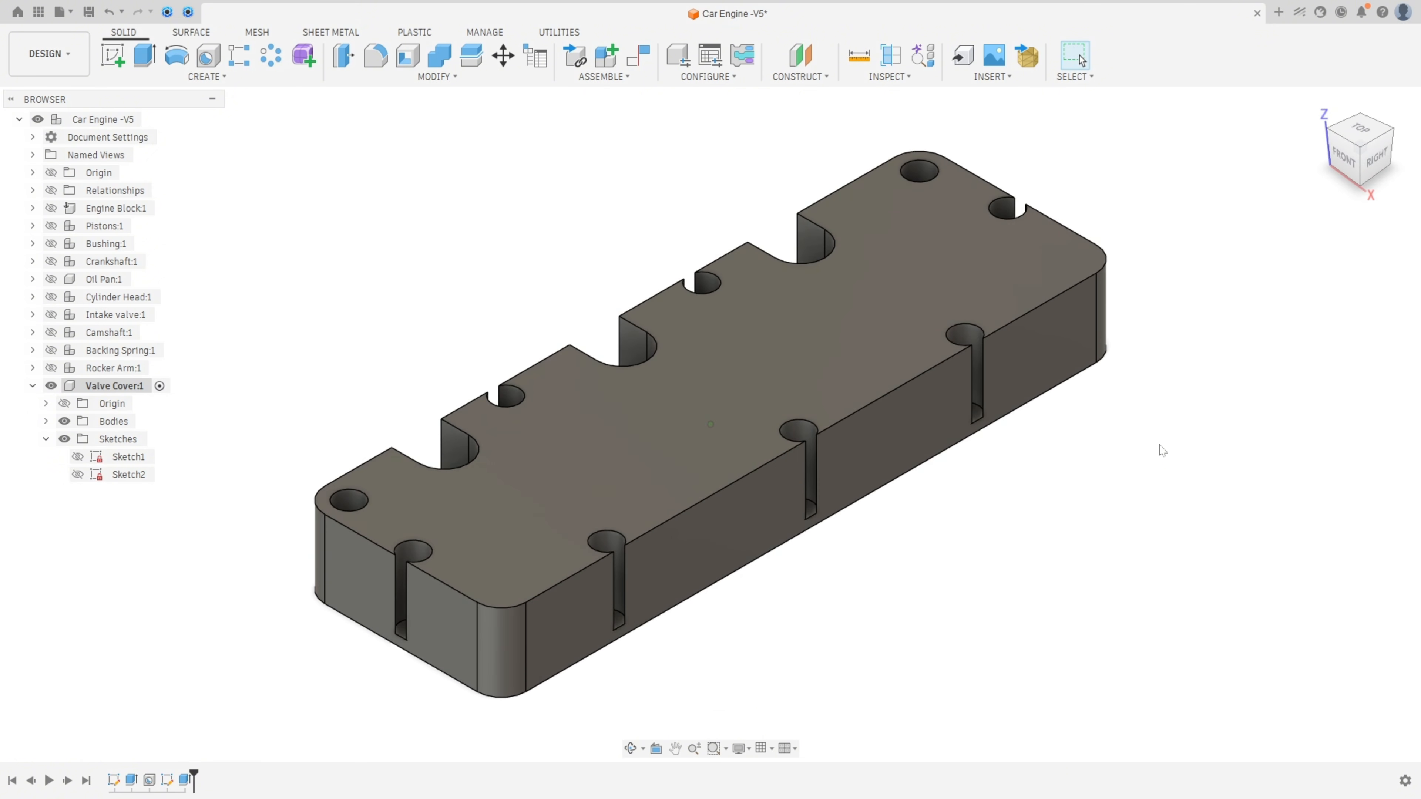
# - Create a sketch on the cover's top face and project the counterbore circles of the two corner holes on the slotted side
pyautogui.click(112, 55)
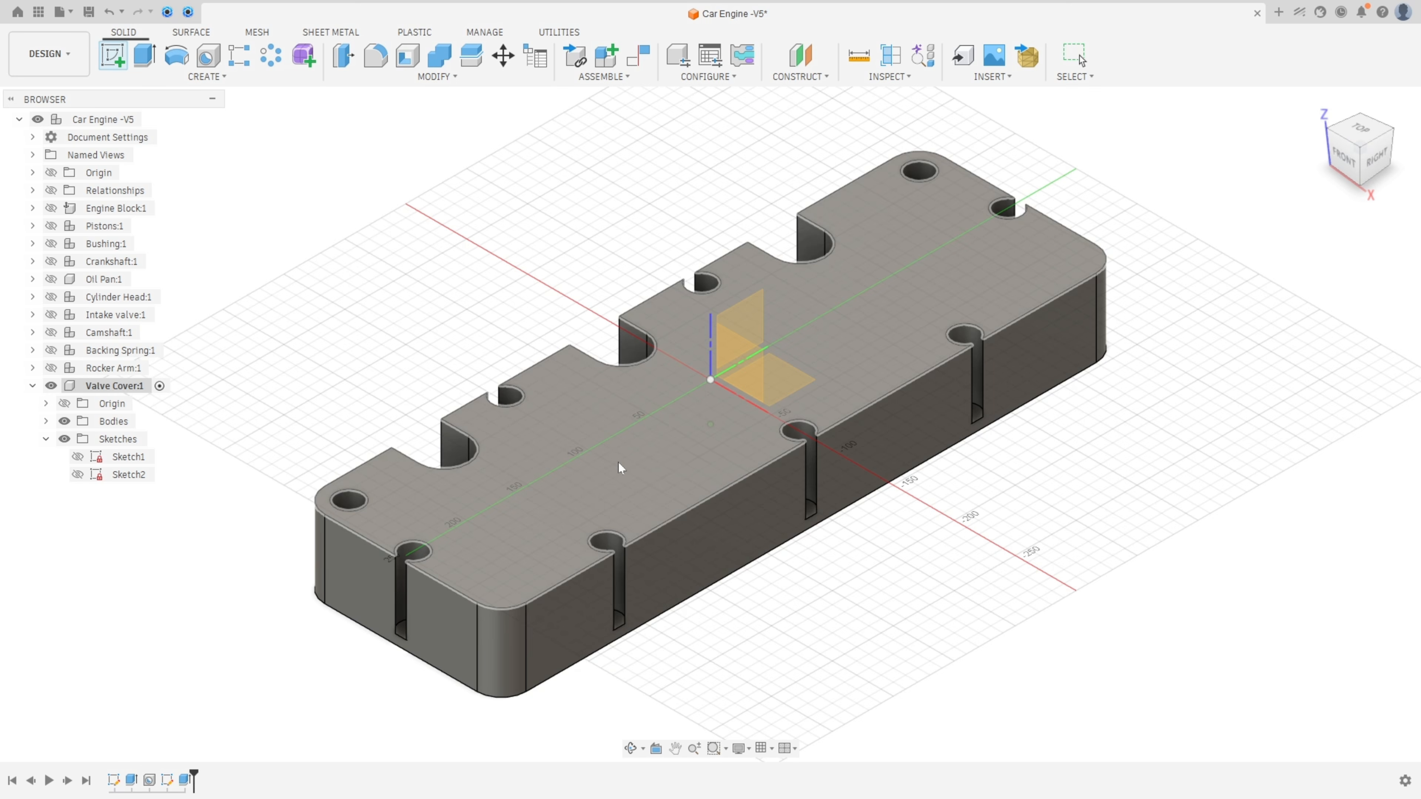
pyautogui.click(619, 462)
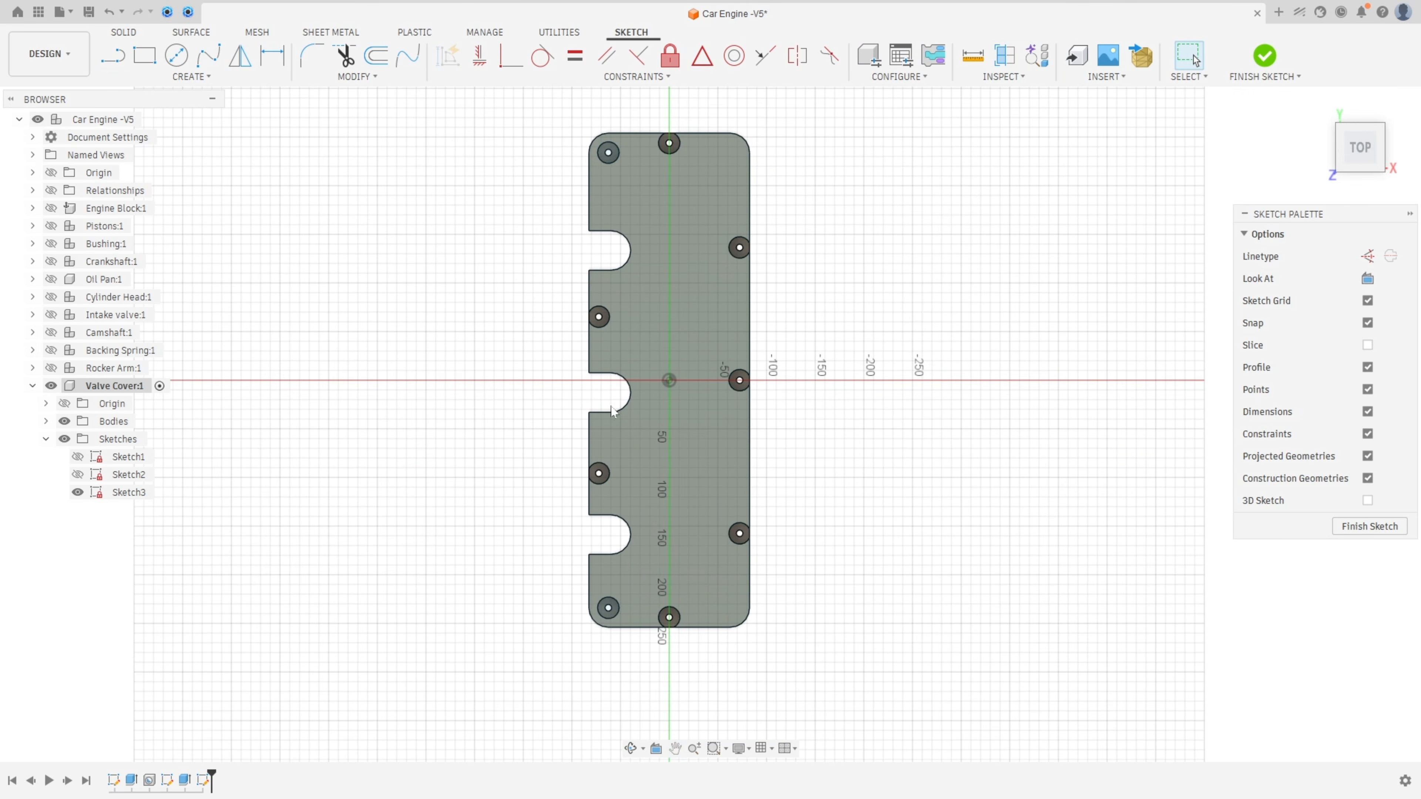
pyautogui.press('p')
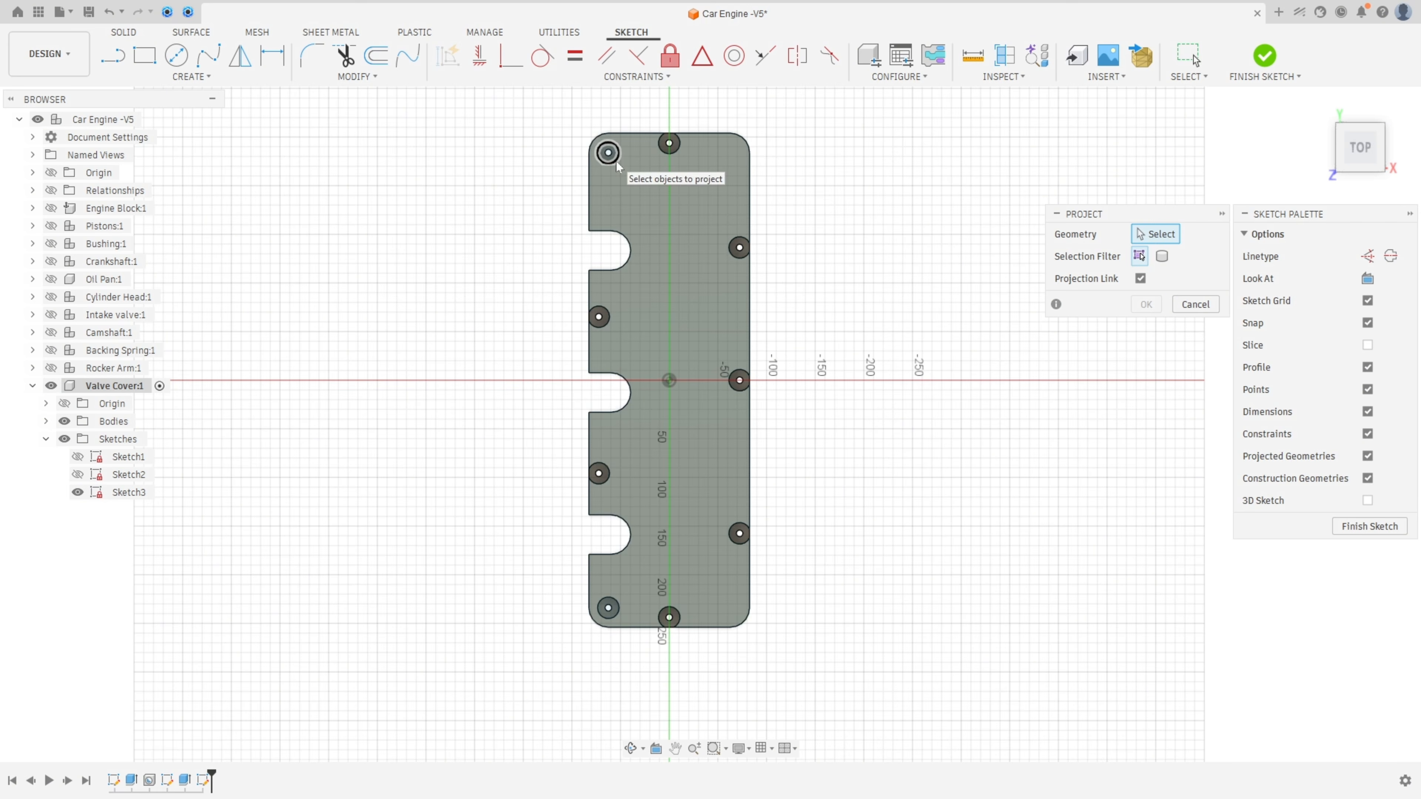
pyautogui.click(616, 160)
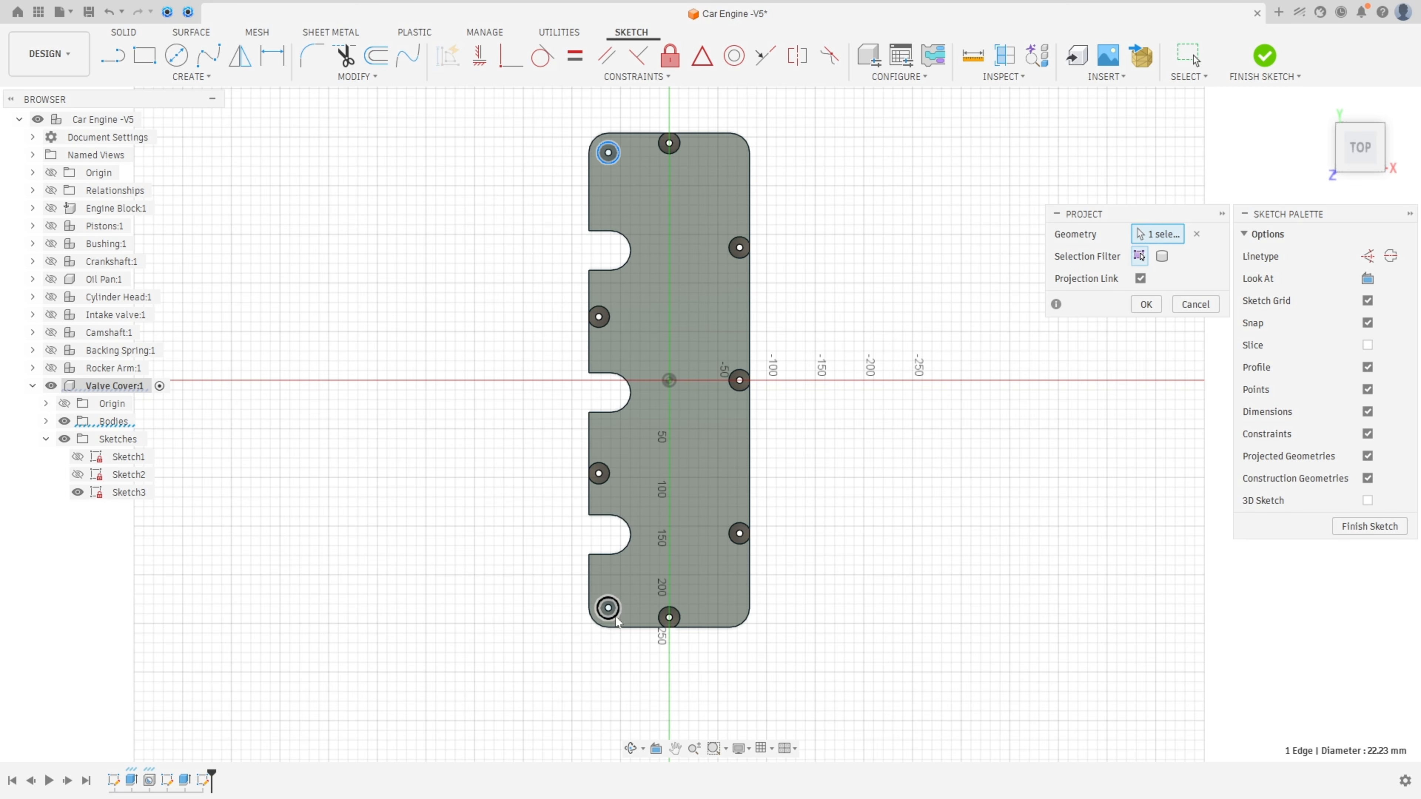
pyautogui.click(608, 608)
pyautogui.click(1145, 304)
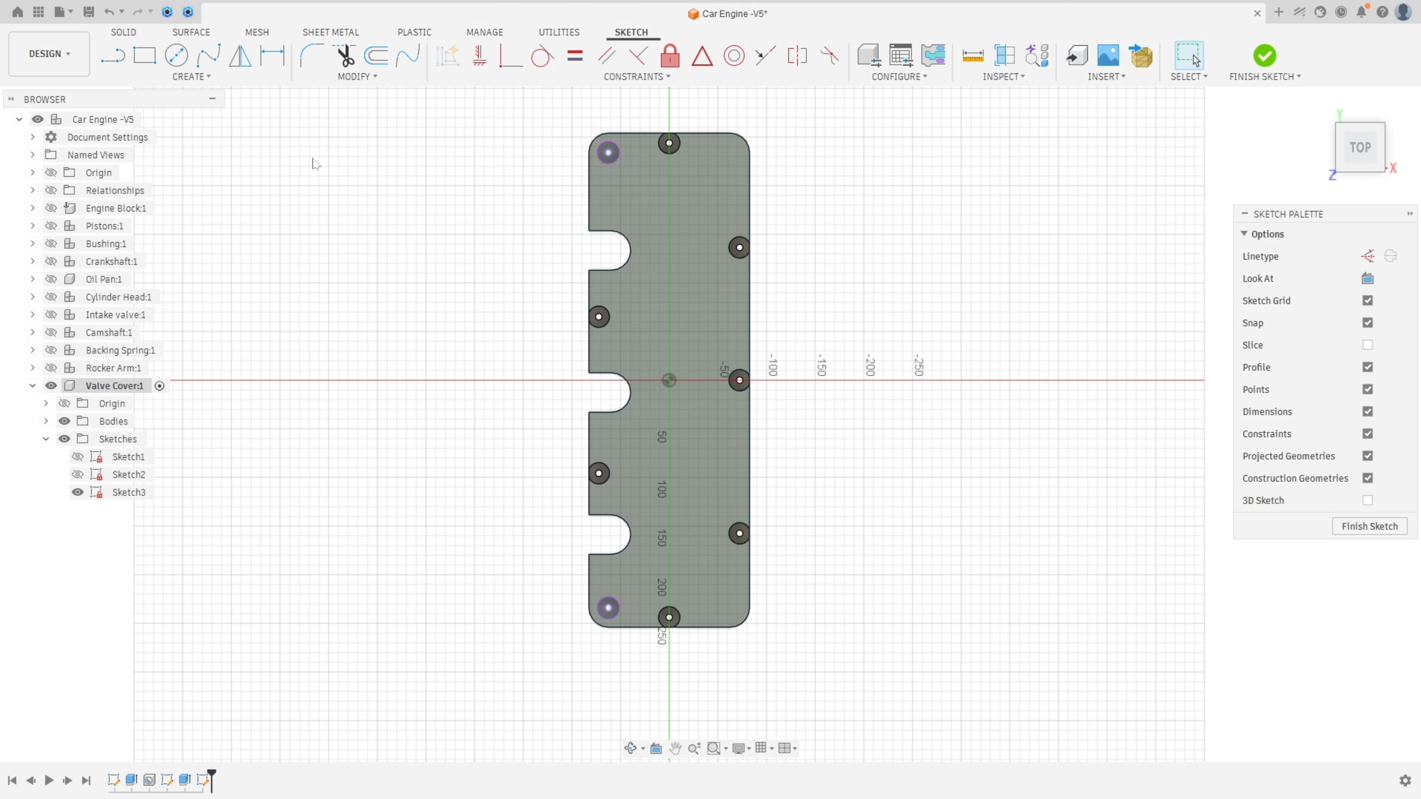
# - Sketch a 40 mm diameter circle concentric with the upper corner hole on the slotted side
pyautogui.click(178, 56)
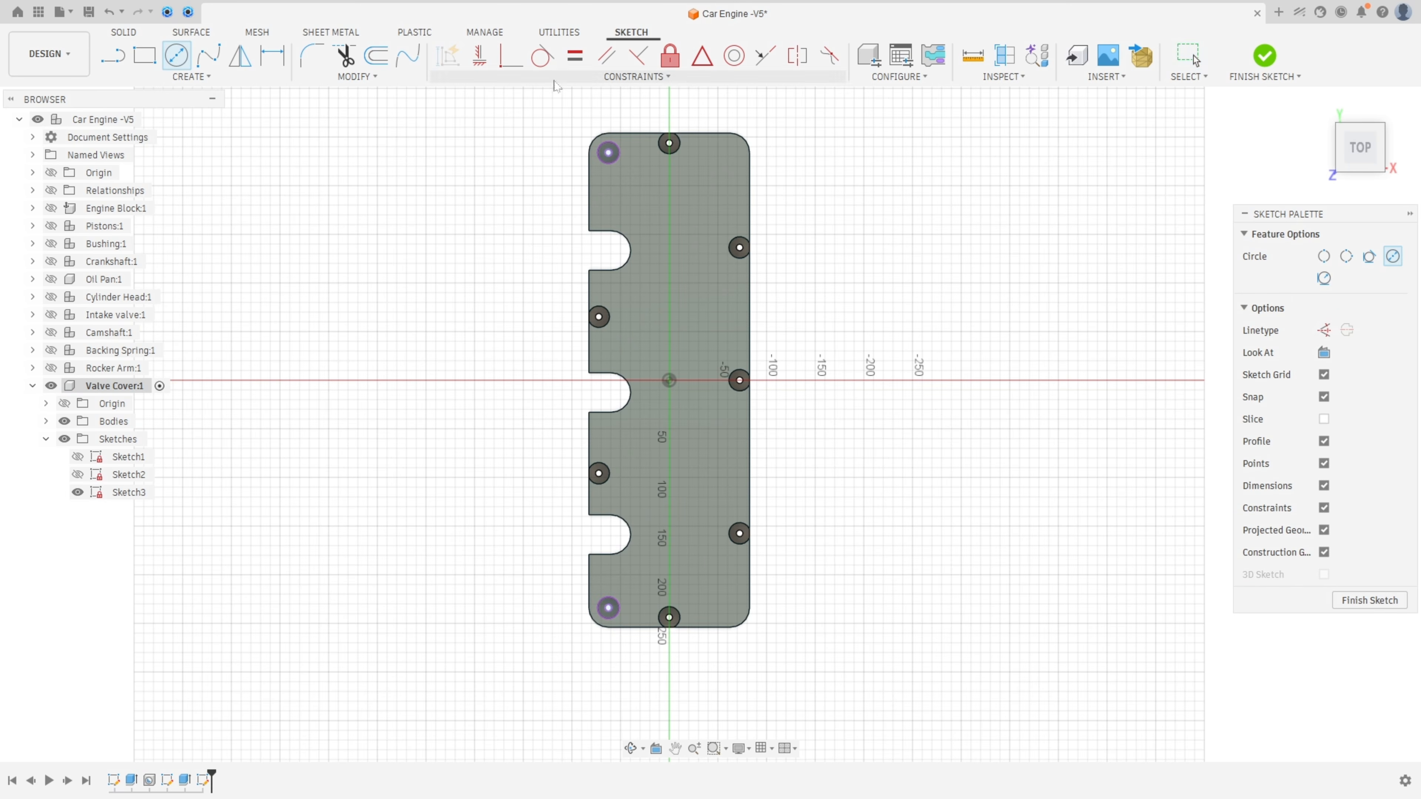
pyautogui.scroll(5, 609, 153)
pyautogui.moveTo(602, 163); pyautogui.dragTo(604, 194, button='middle')
pyautogui.click(609, 206)
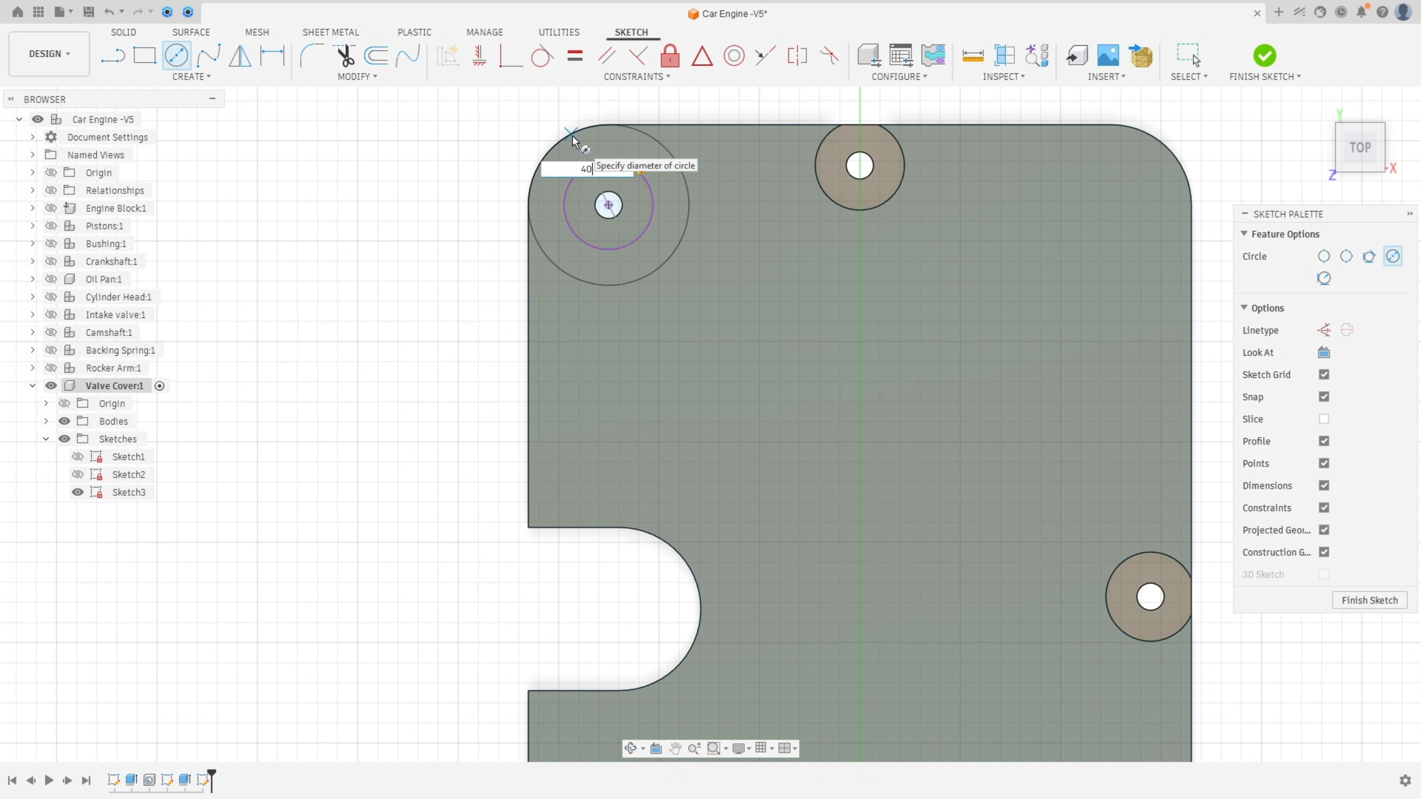
pyautogui.write('40')
pyautogui.press('Return')
pyautogui.press('Escape')
# - Sketch a 40 mm diameter circle concentric with the lower corner hole on the slotted side and finish the sketch
pyautogui.scroll(-5, 574, 143)
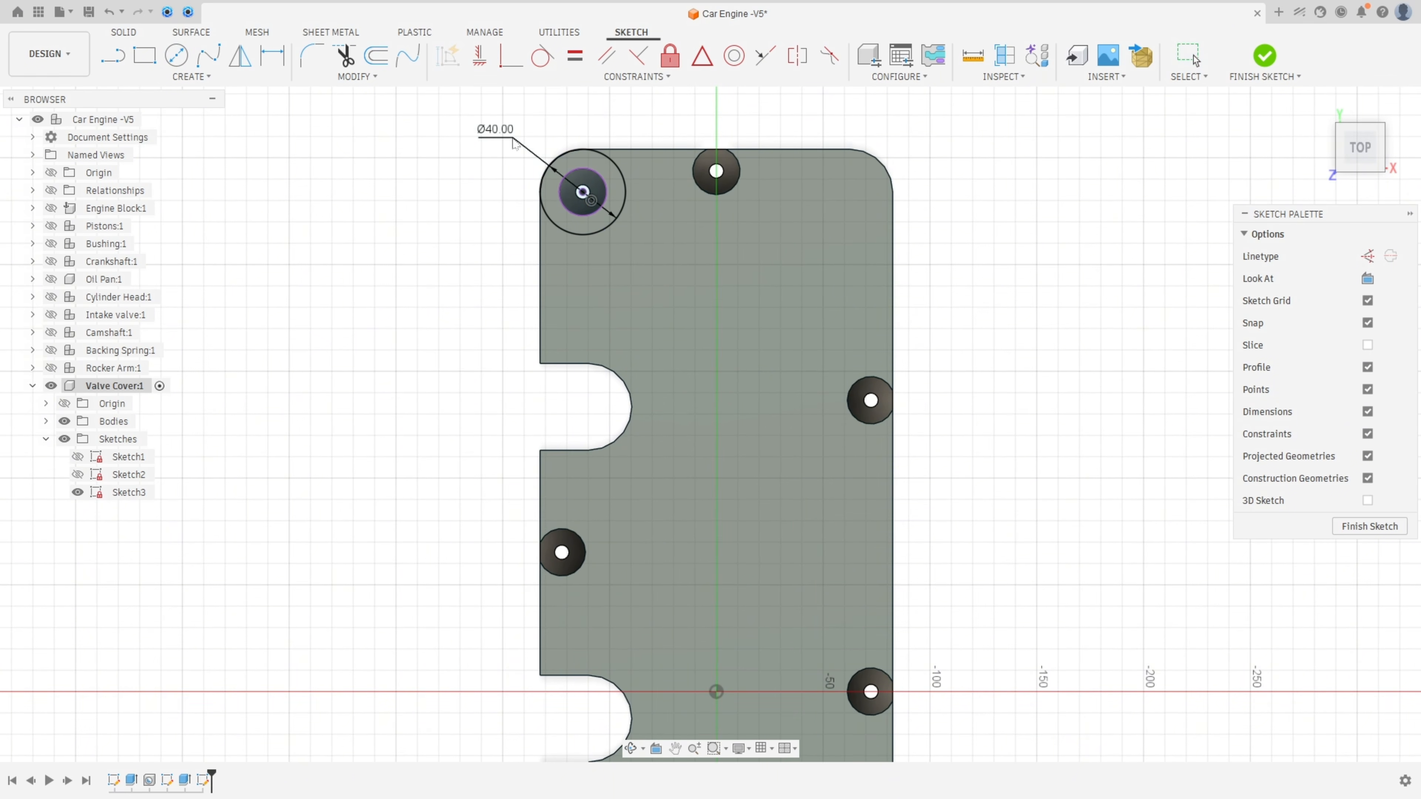
pyautogui.scroll(-3, 512, 138)
pyautogui.moveTo(517, 536); pyautogui.dragTo(508, 56, button='middle')
pyautogui.scroll(5, 559, 412)
pyautogui.moveTo(542, 393); pyautogui.dragTo(597, 315, button='middle')
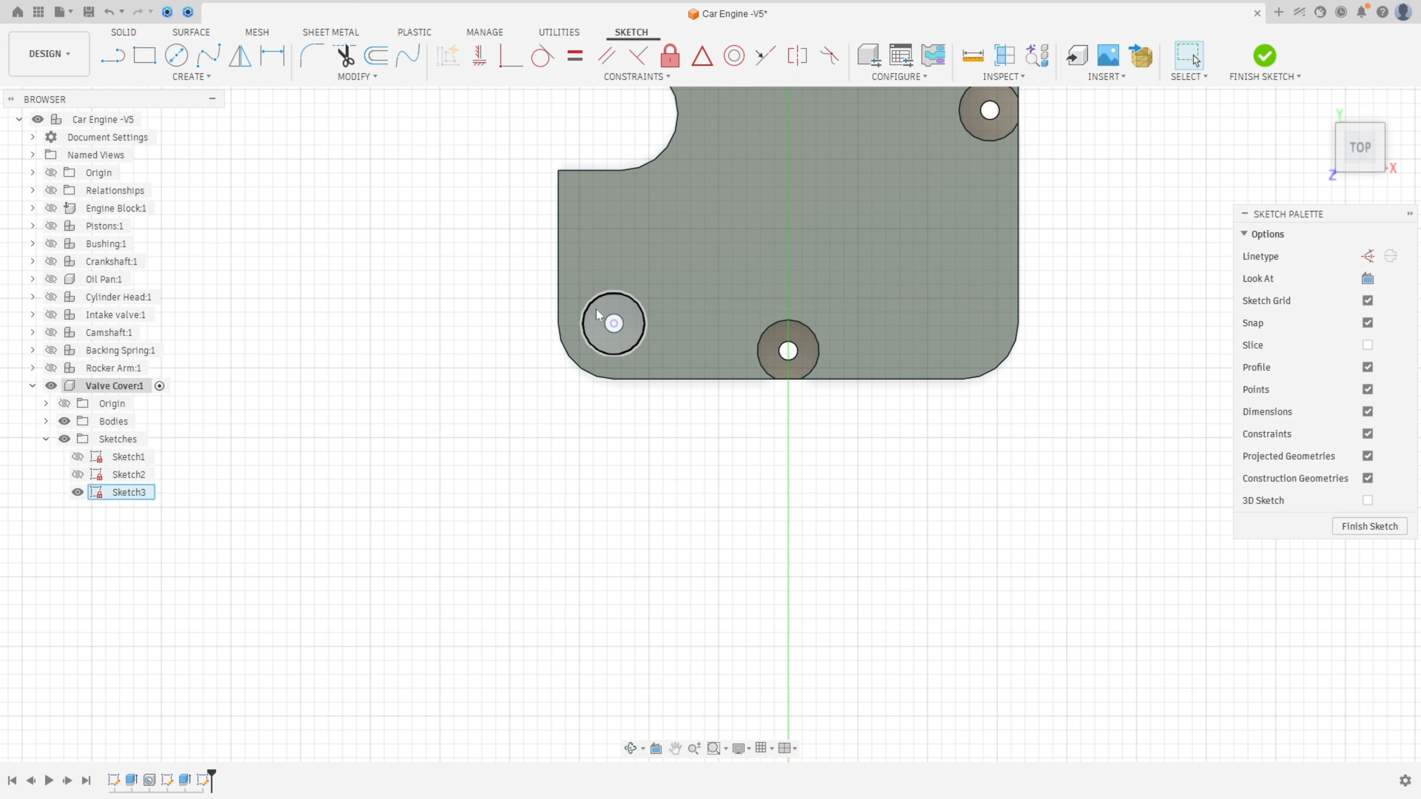
pyautogui.press('c')
pyautogui.click(613, 323)
pyautogui.write('40')
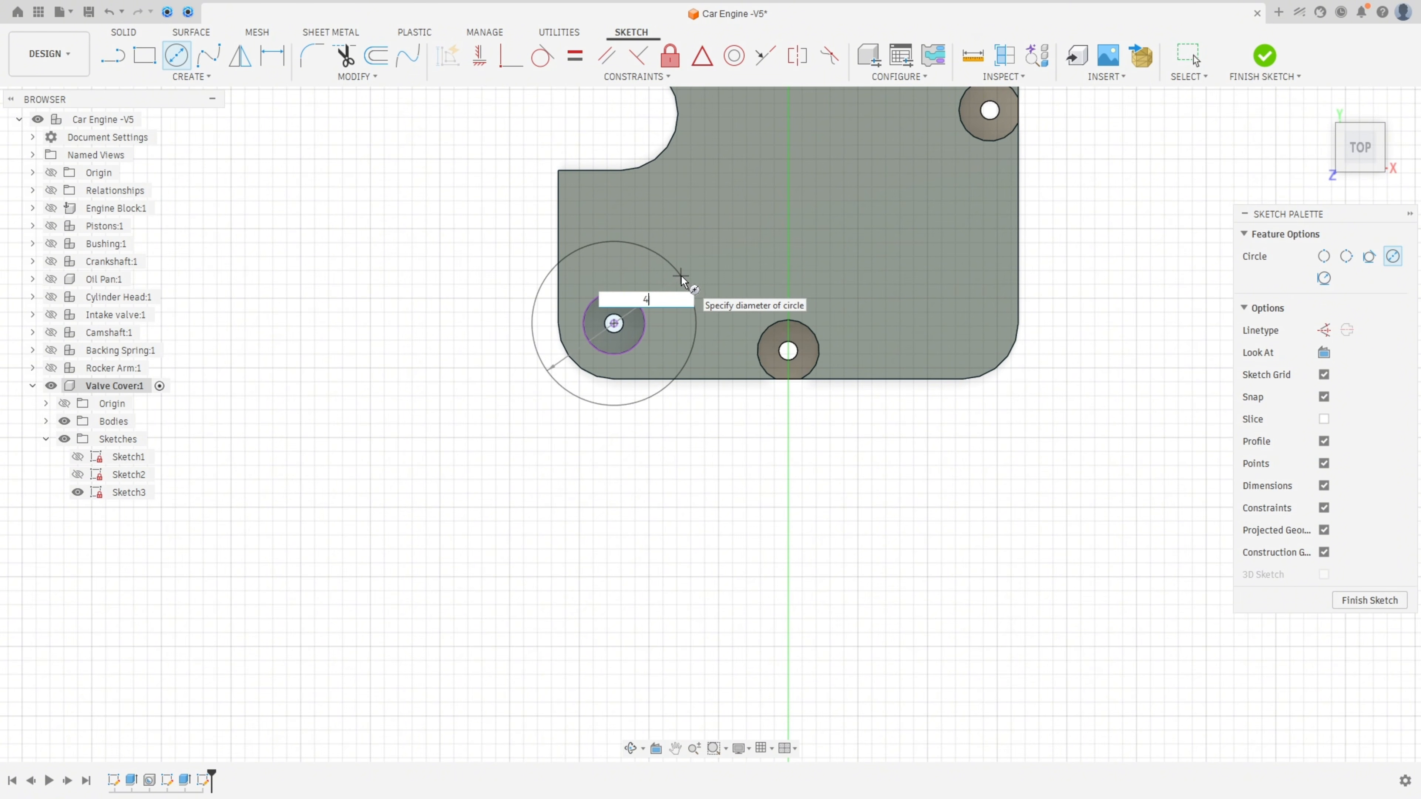
pyautogui.press('Return')
pyautogui.press('Escape')
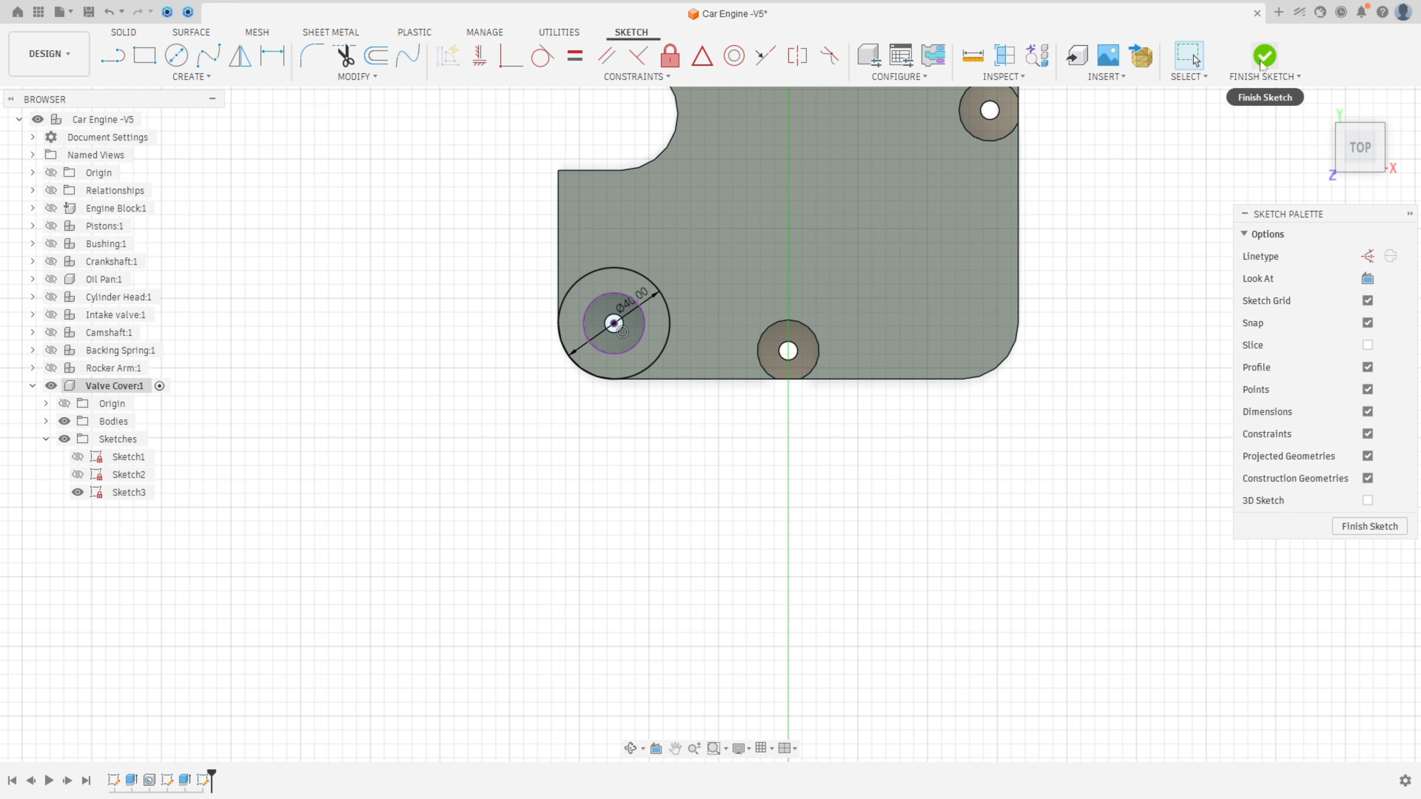
pyautogui.click(1265, 56)
# - Extrude-cut the two ring profiles around the slotted-side corner holes, using extent To Object with the counterbore floor as the target
pyautogui.click(144, 56)
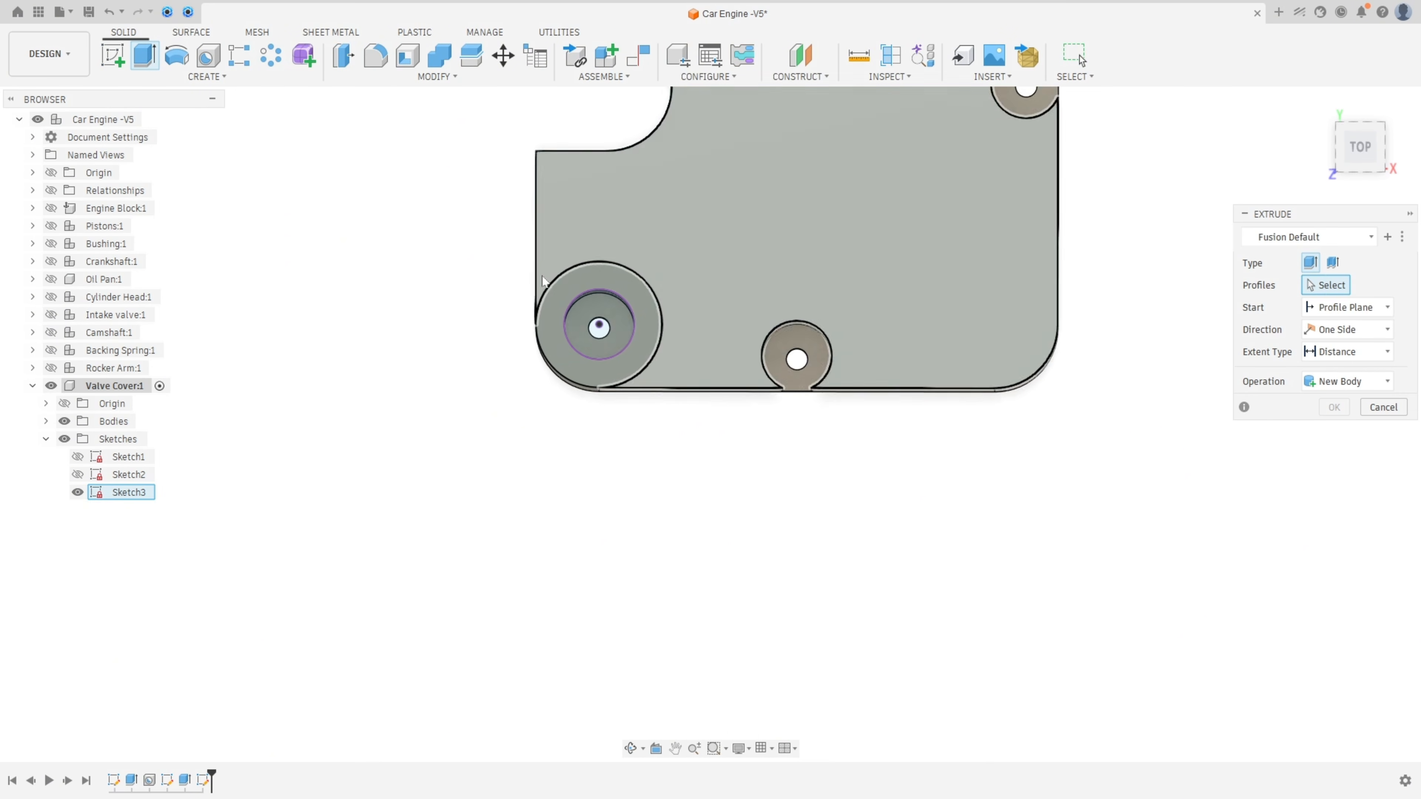
pyautogui.click(554, 266)
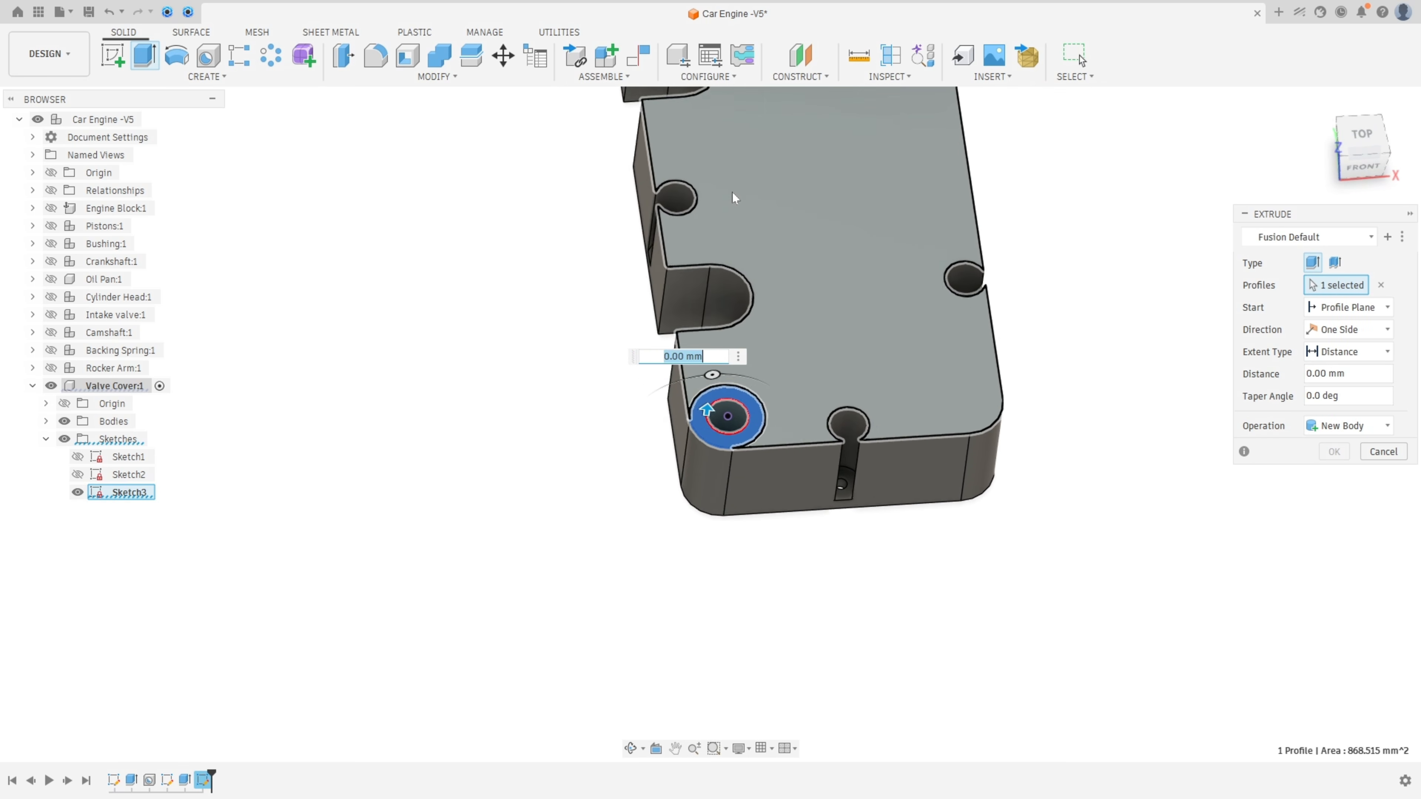
pyautogui.scroll(5, 732, 193)
pyautogui.click(800, 340)
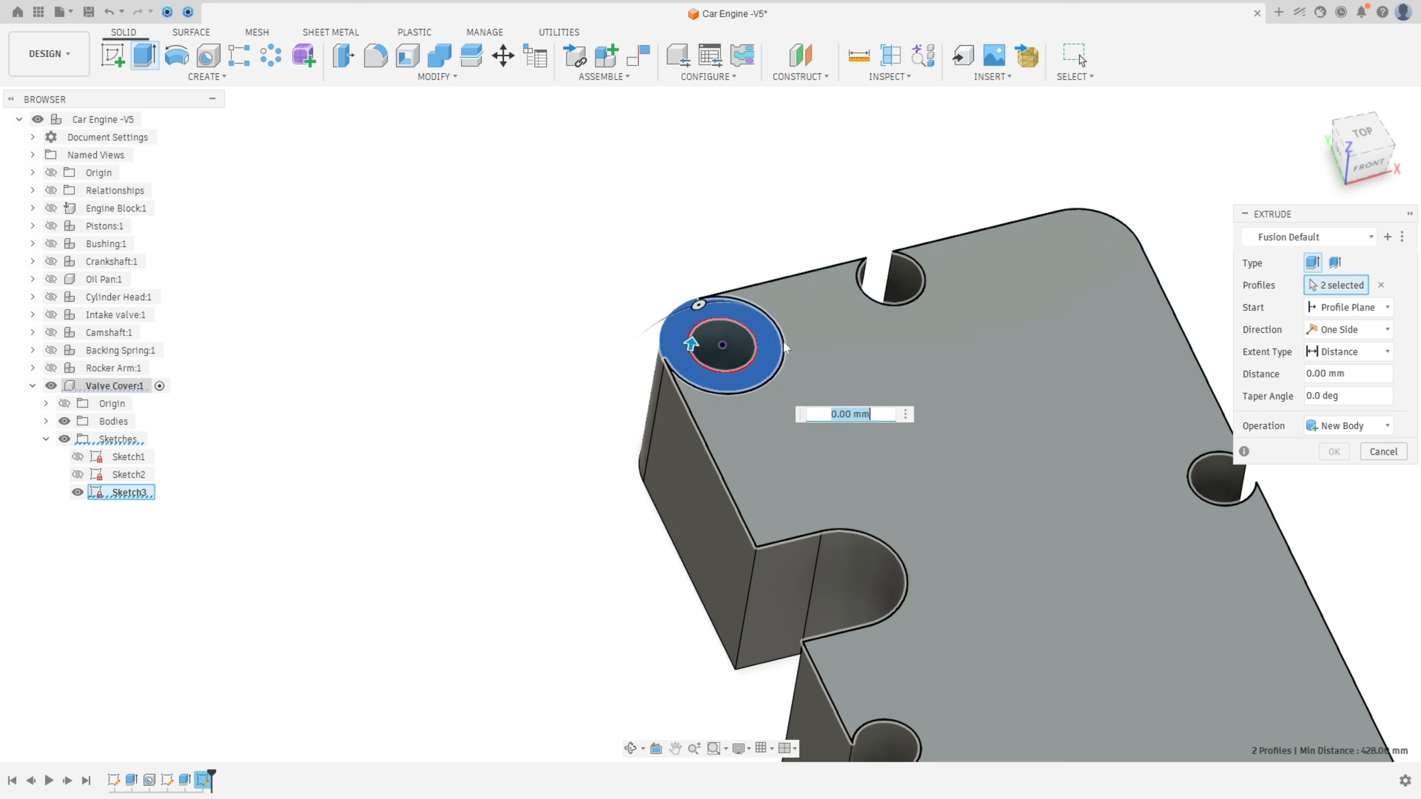
pyautogui.scroll(-5, 777, 327)
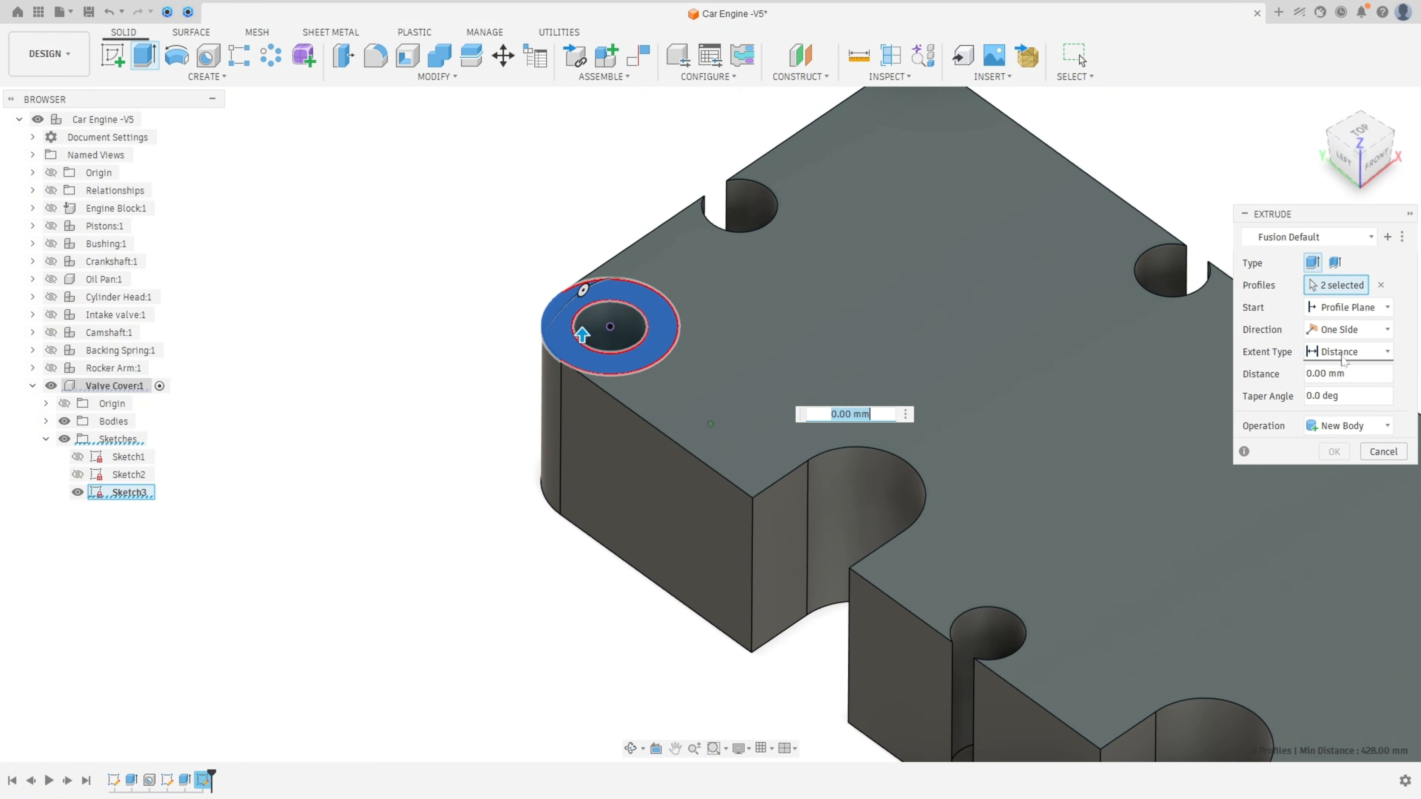
pyautogui.click(1348, 352)
pyautogui.click(1339, 390)
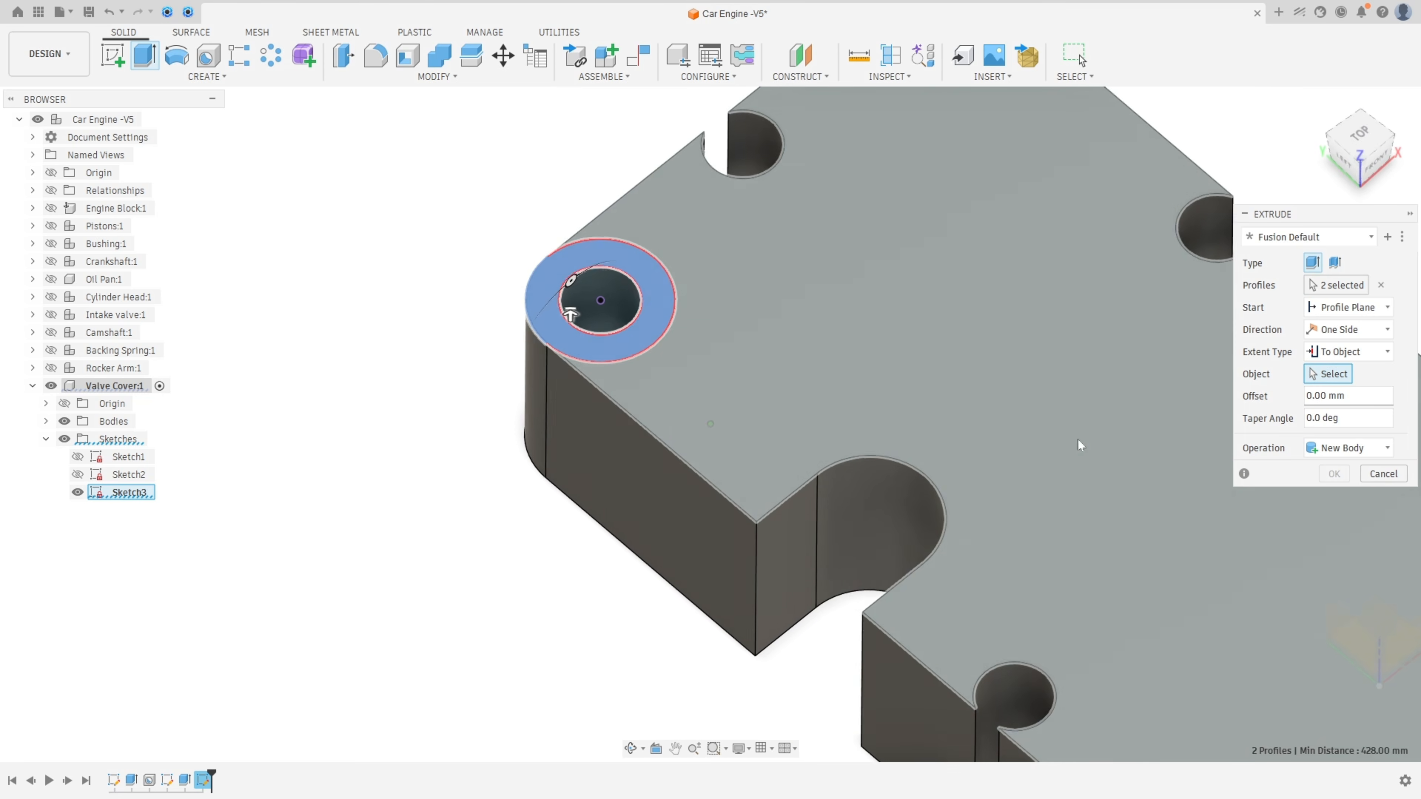
pyautogui.keyDown('shift'); pyautogui.moveTo(1079, 444); pyautogui.dragTo(621, 362, button='middle'); pyautogui.keyUp('shift')
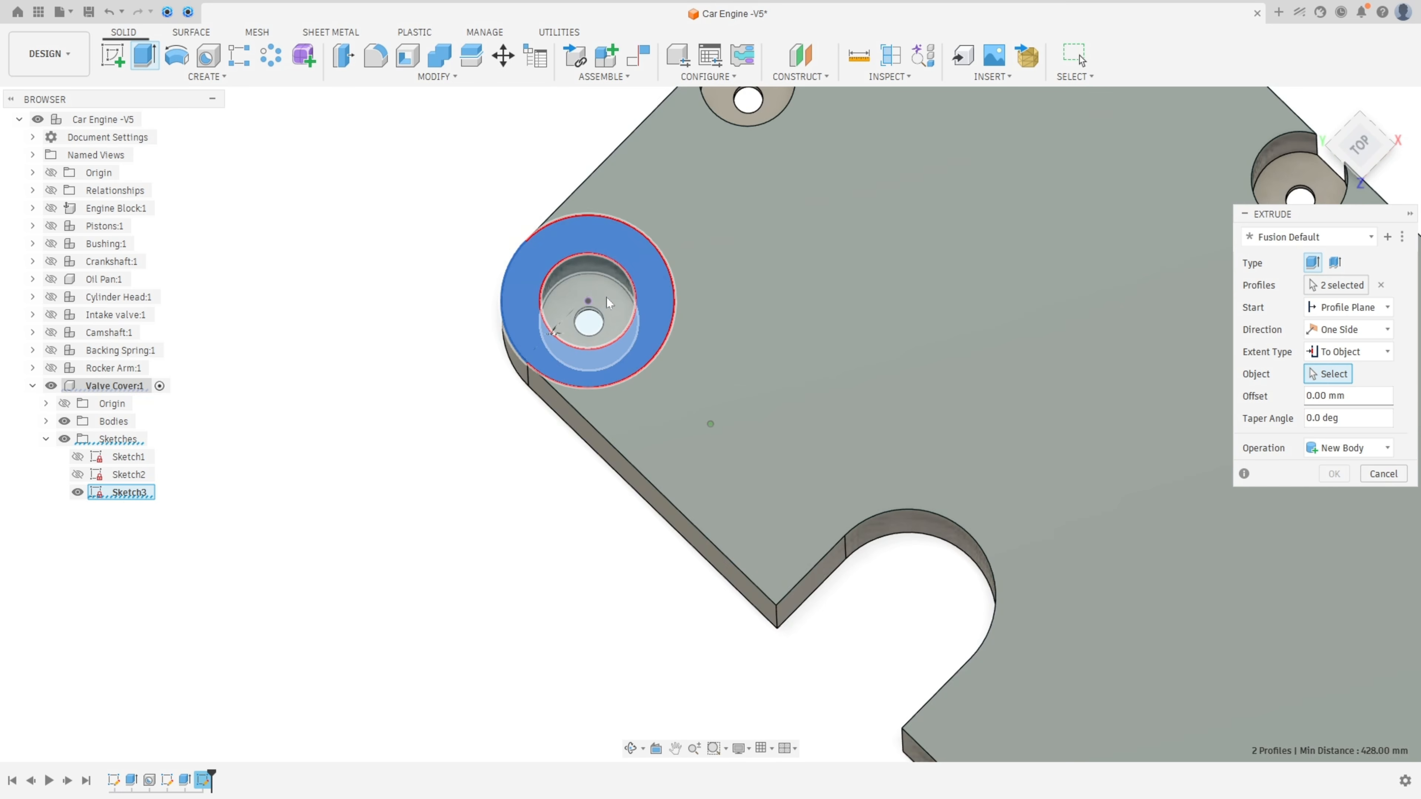
pyautogui.click(609, 300)
pyautogui.keyDown('shift'); pyautogui.moveTo(609, 301); pyautogui.dragTo(596, 405, button='middle'); pyautogui.keyUp('shift')
pyautogui.keyDown('shift'); pyautogui.moveTo(501, 476); pyautogui.dragTo(412, 483, button='middle'); pyautogui.keyUp('shift')
pyautogui.click(1335, 540)
pyautogui.keyDown('shift'); pyautogui.moveTo(1190, 449); pyautogui.dragTo(1029, 504, button='middle'); pyautogui.keyUp('shift')
pyautogui.scroll(8, 1046, 510)
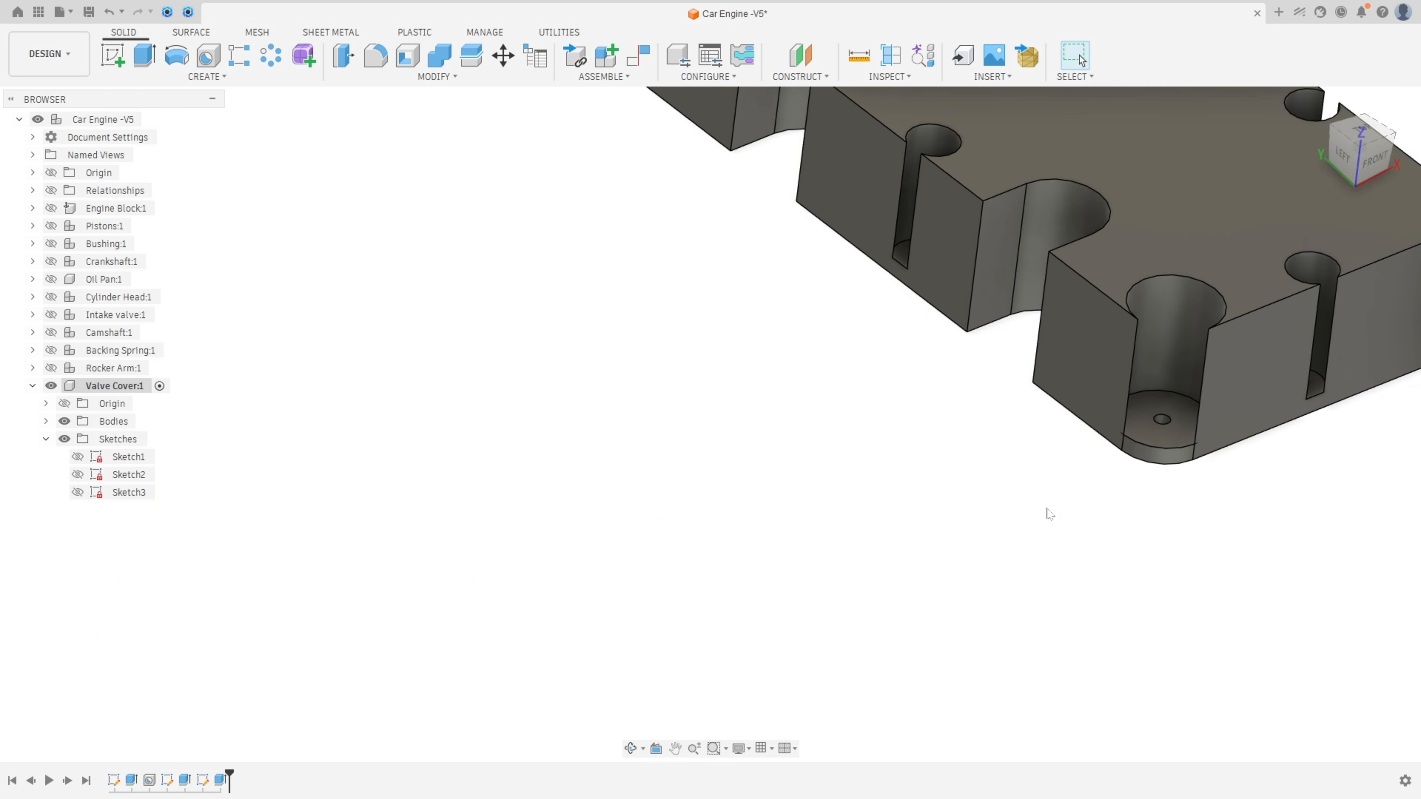
# - Start a Draft on the cover, using the top face as the pull direction and flipping that direction
pyautogui.keyDown('shift'); pyautogui.moveTo(1009, 605); pyautogui.dragTo(453, 645, button='middle'); pyautogui.keyUp('shift')
pyautogui.press('F6')
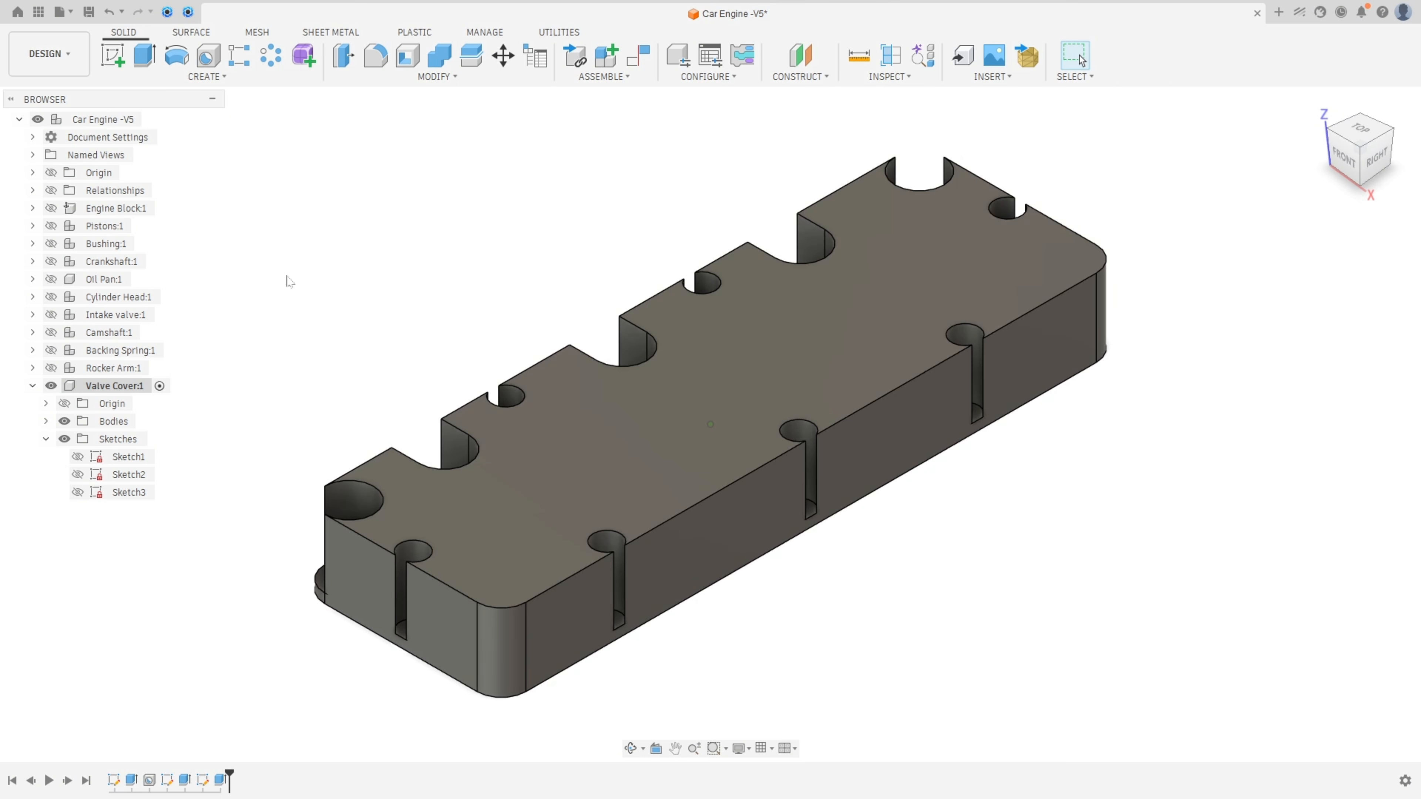
pyautogui.click(384, 80)
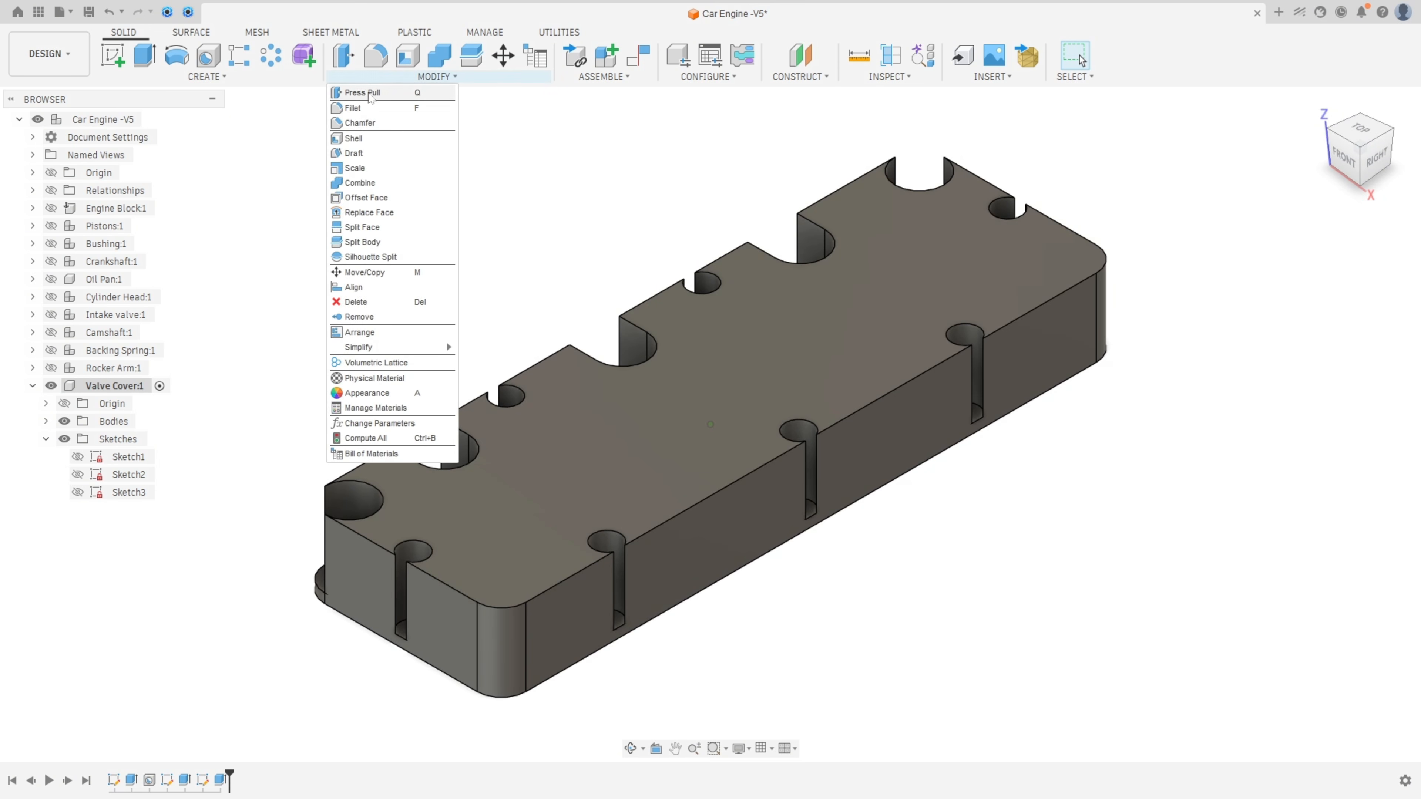
pyautogui.click(354, 153)
pyautogui.keyDown('shift'); pyautogui.moveTo(403, 158); pyautogui.dragTo(931, 307, button='middle'); pyautogui.keyUp('shift')
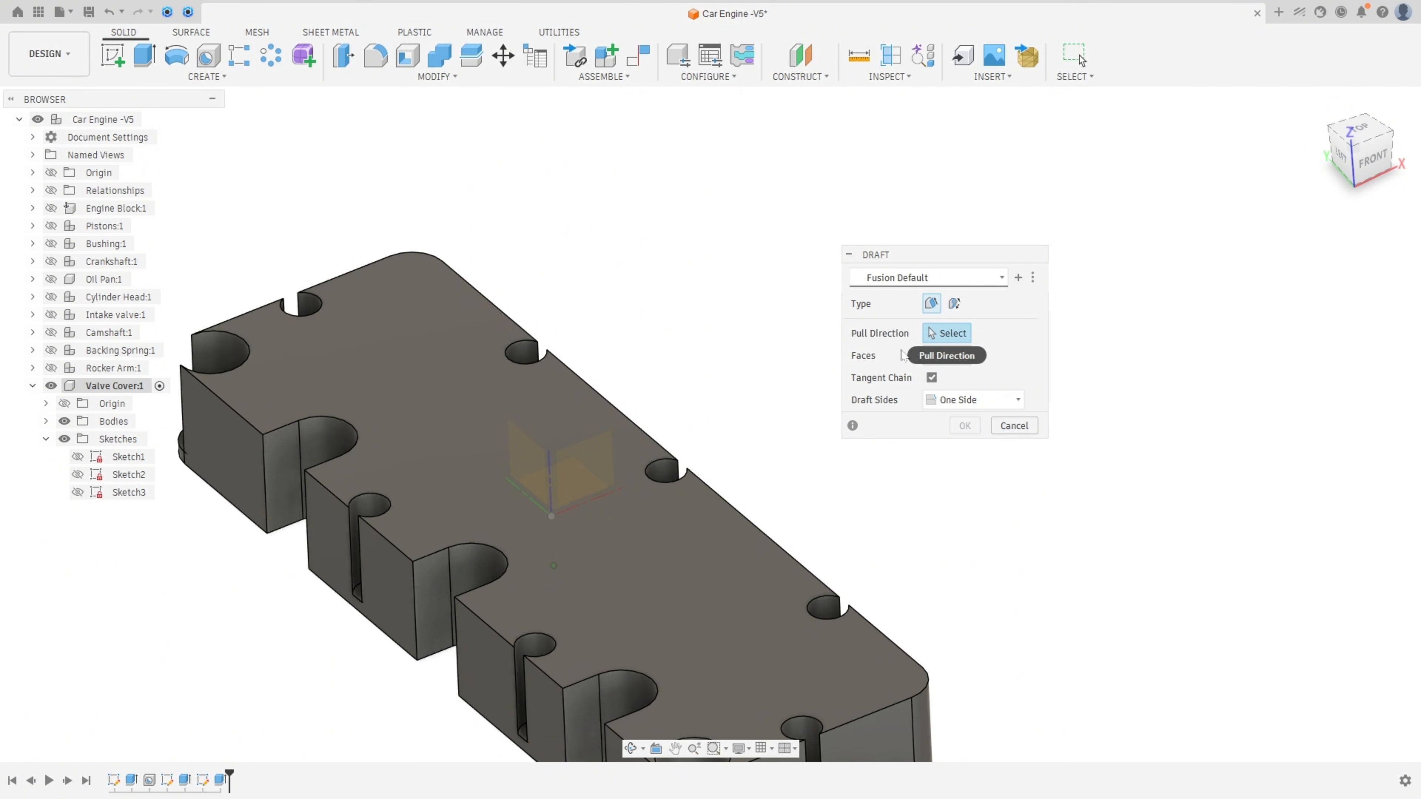
pyautogui.click(626, 558)
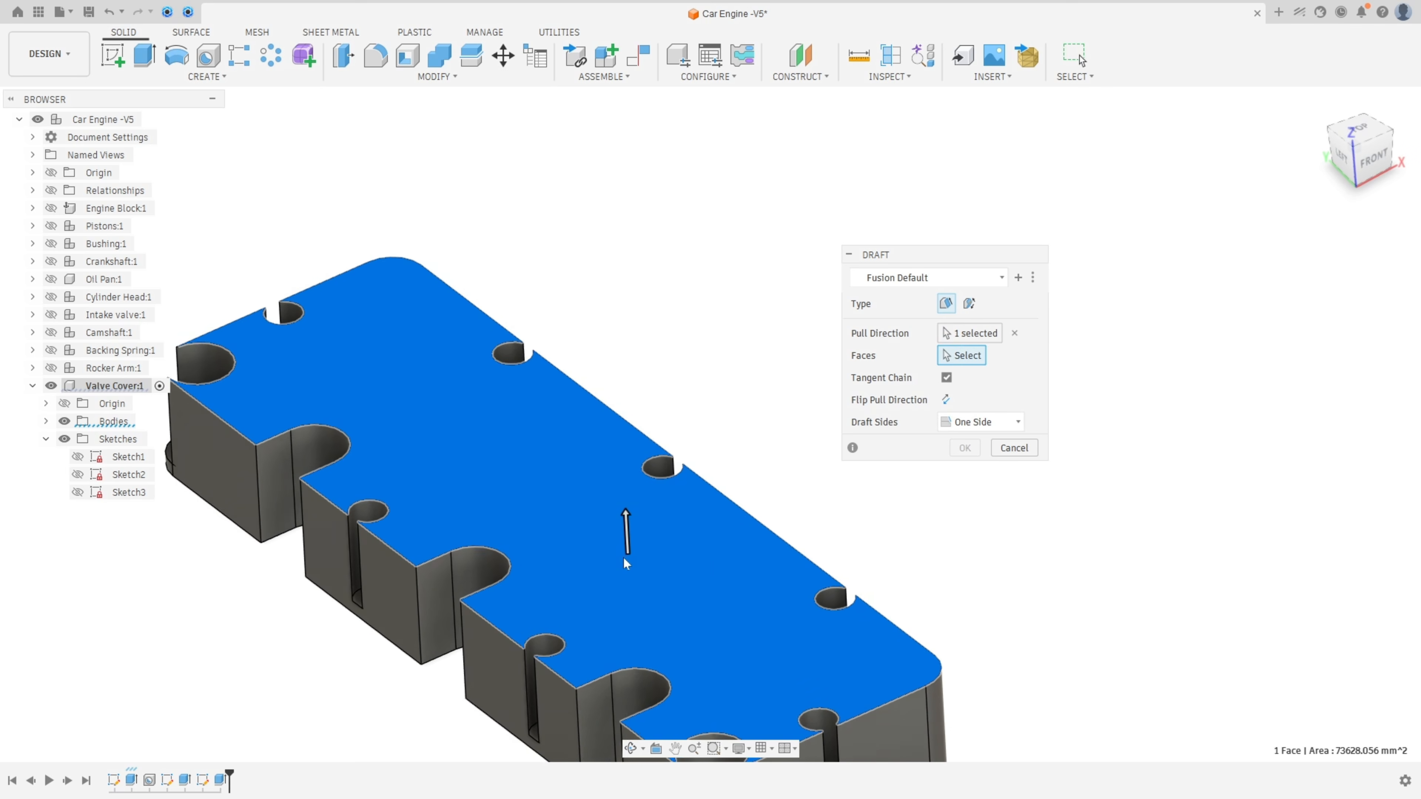
pyautogui.keyDown('shift'); pyautogui.moveTo(626, 558); pyautogui.dragTo(700, 436, button='middle'); pyautogui.keyUp('shift')
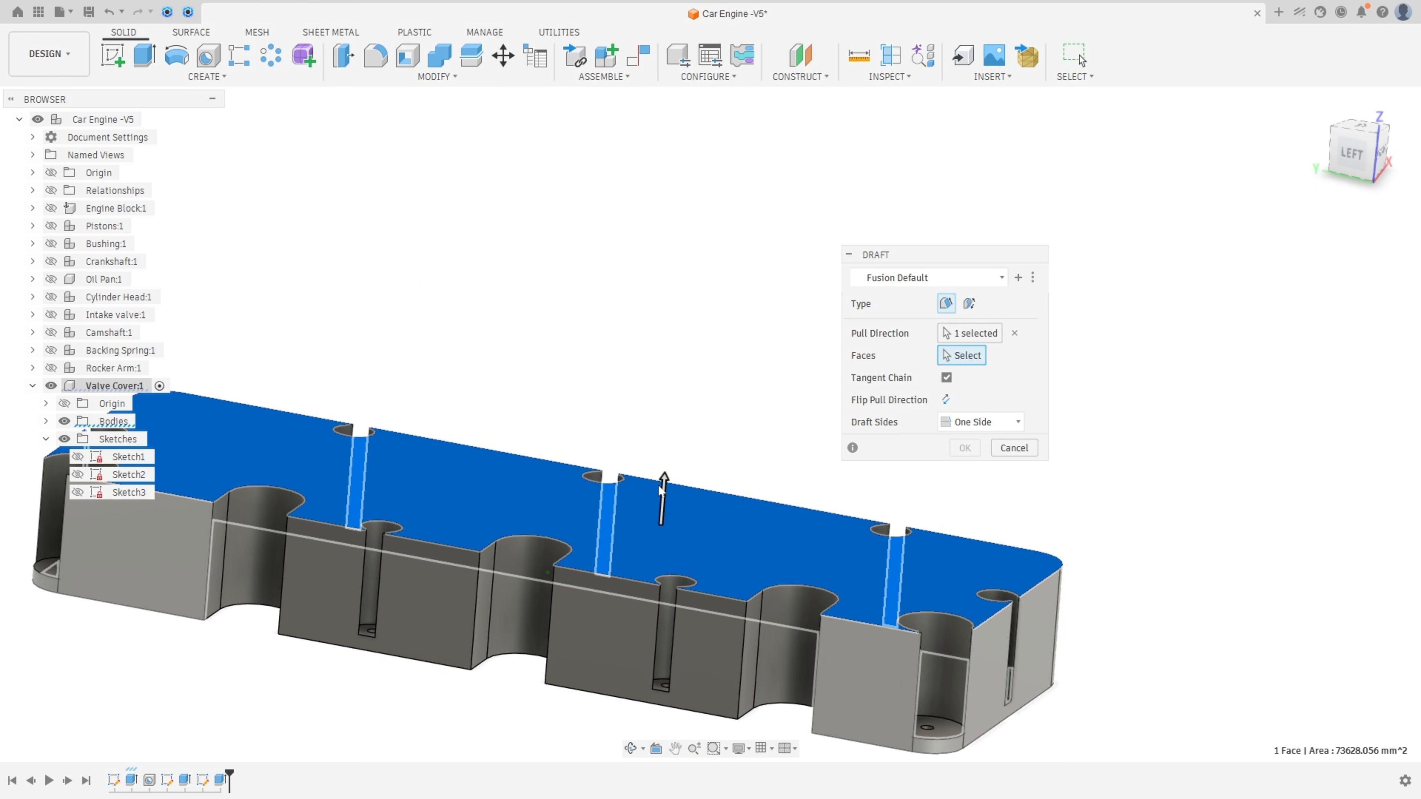
pyautogui.keyDown('shift'); pyautogui.moveTo(661, 497); pyautogui.dragTo(675, 529, button='middle'); pyautogui.keyUp('shift')
pyautogui.click(949, 401)
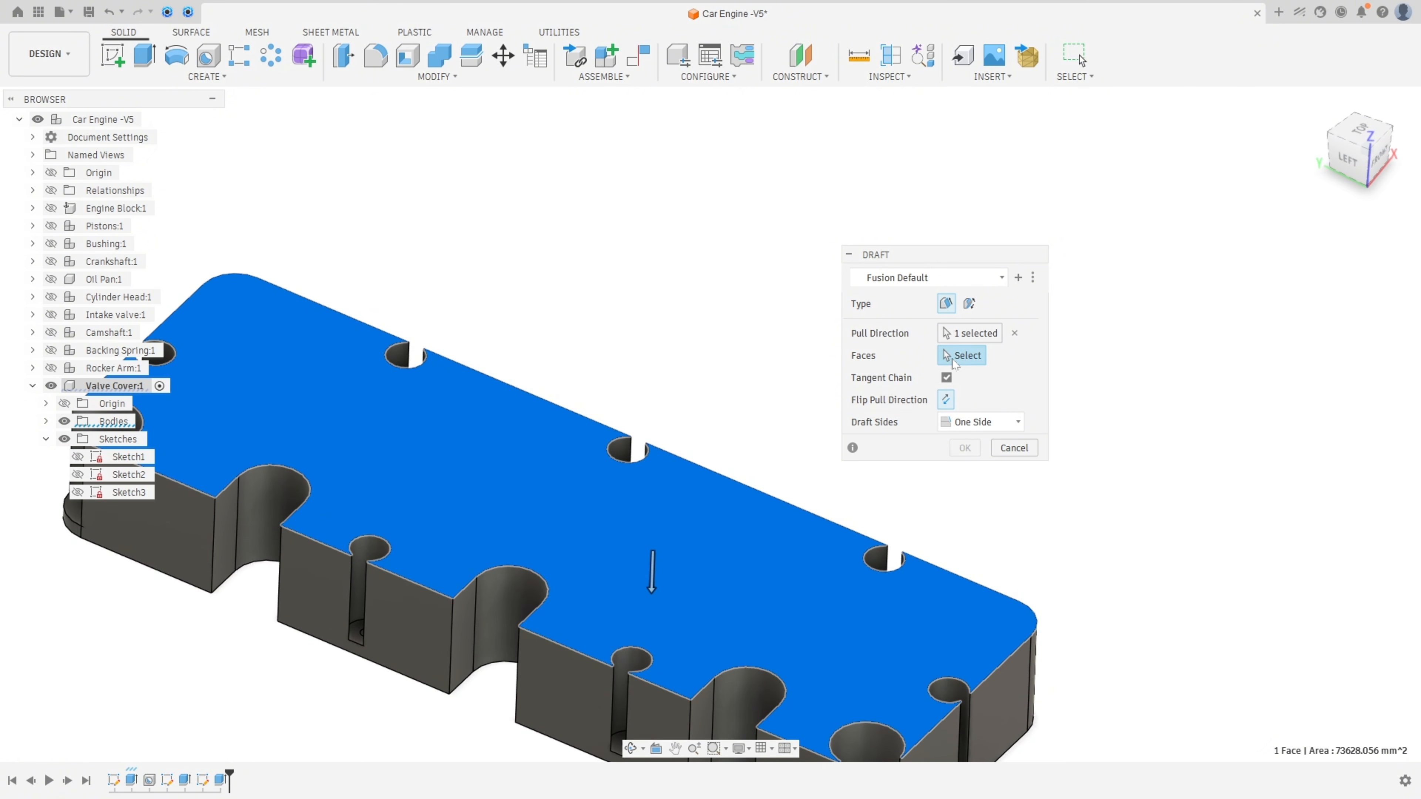
# - Draft the walls of the three edge slots at 5 degrees with symmetric draft sides
pyautogui.moveTo(714, 676); pyautogui.dragTo(714, 585, button='middle')
pyautogui.click(740, 610)
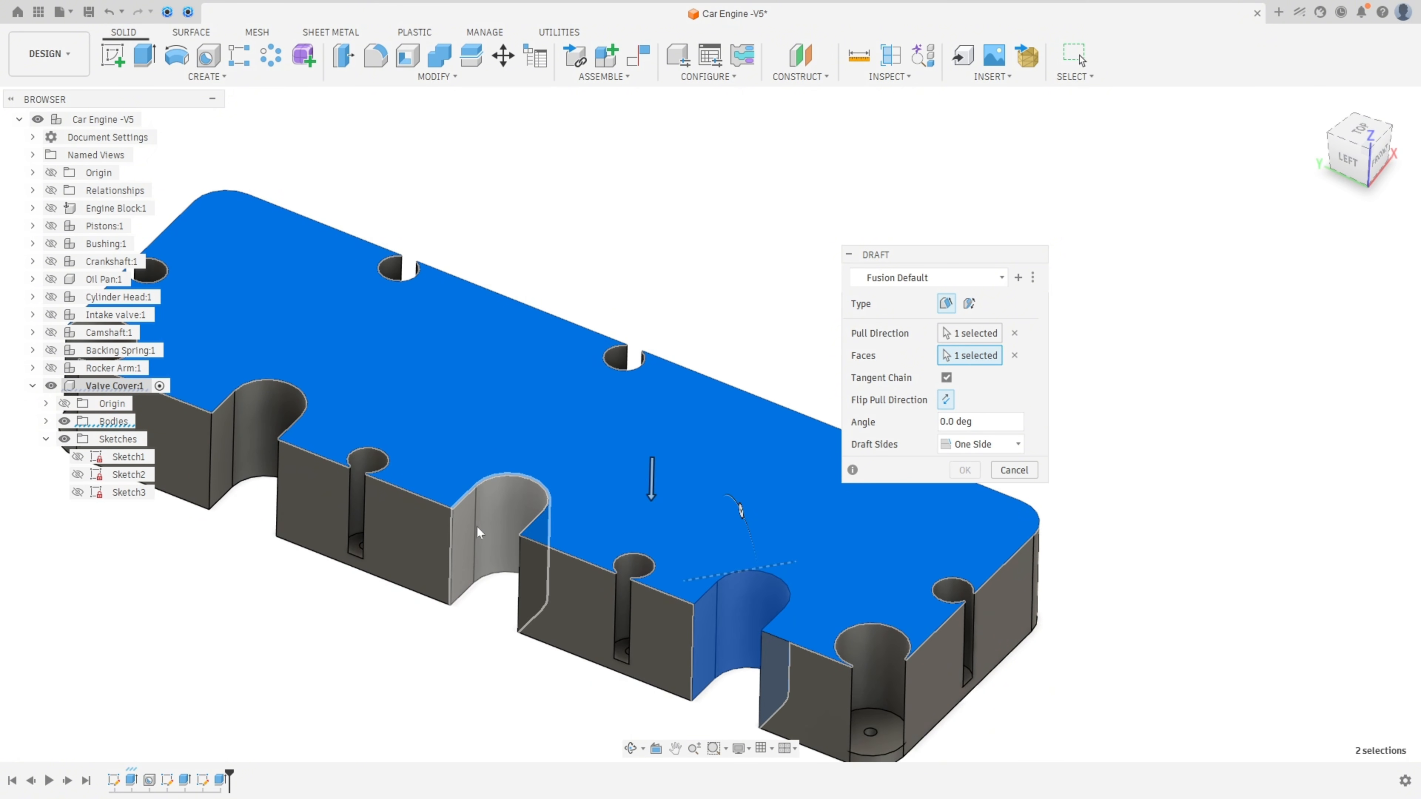
pyautogui.click(478, 527)
pyautogui.click(252, 434)
pyautogui.keyDown('shift'); pyautogui.moveTo(251, 434); pyautogui.dragTo(839, 414, button='middle'); pyautogui.keyUp('shift')
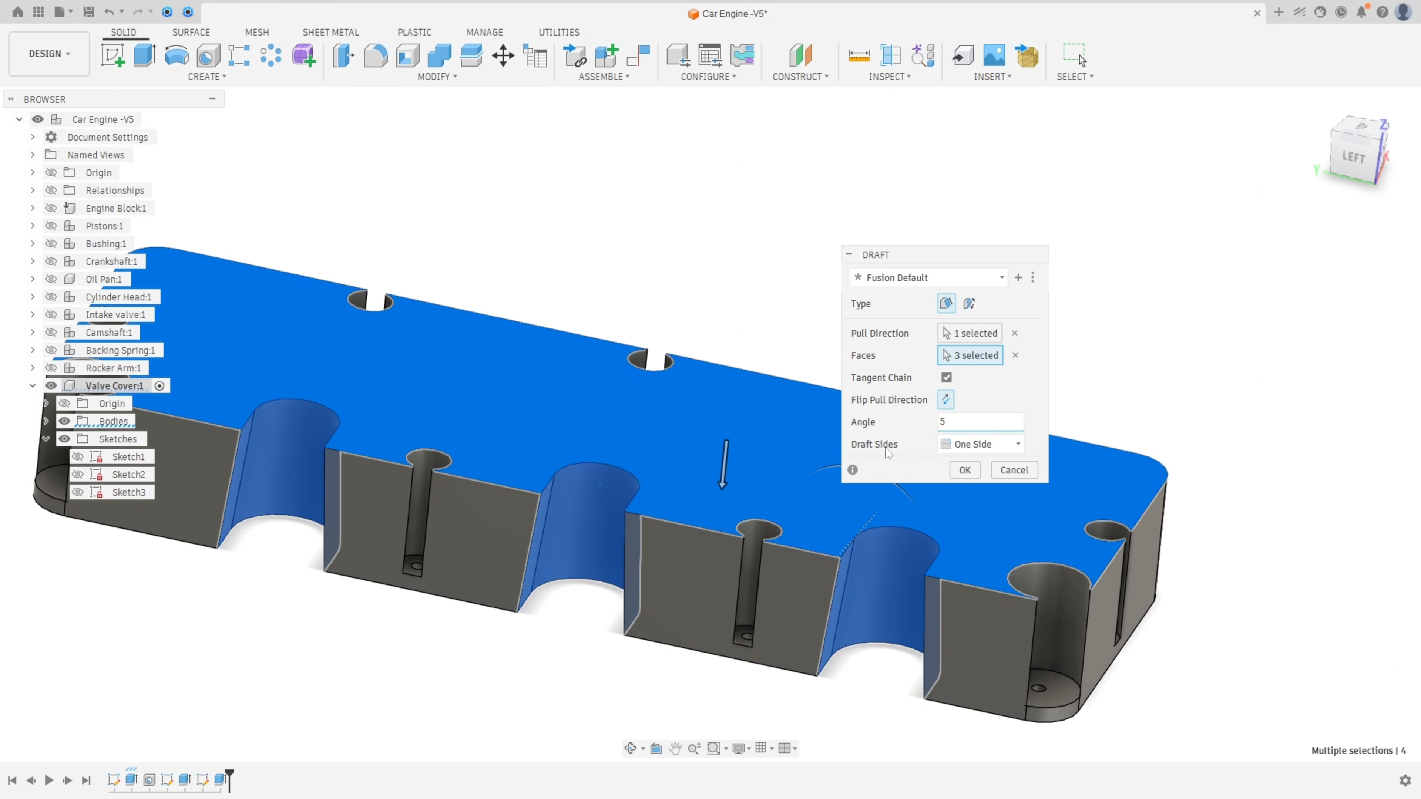
pyautogui.click(970, 450)
pyautogui.click(970, 504)
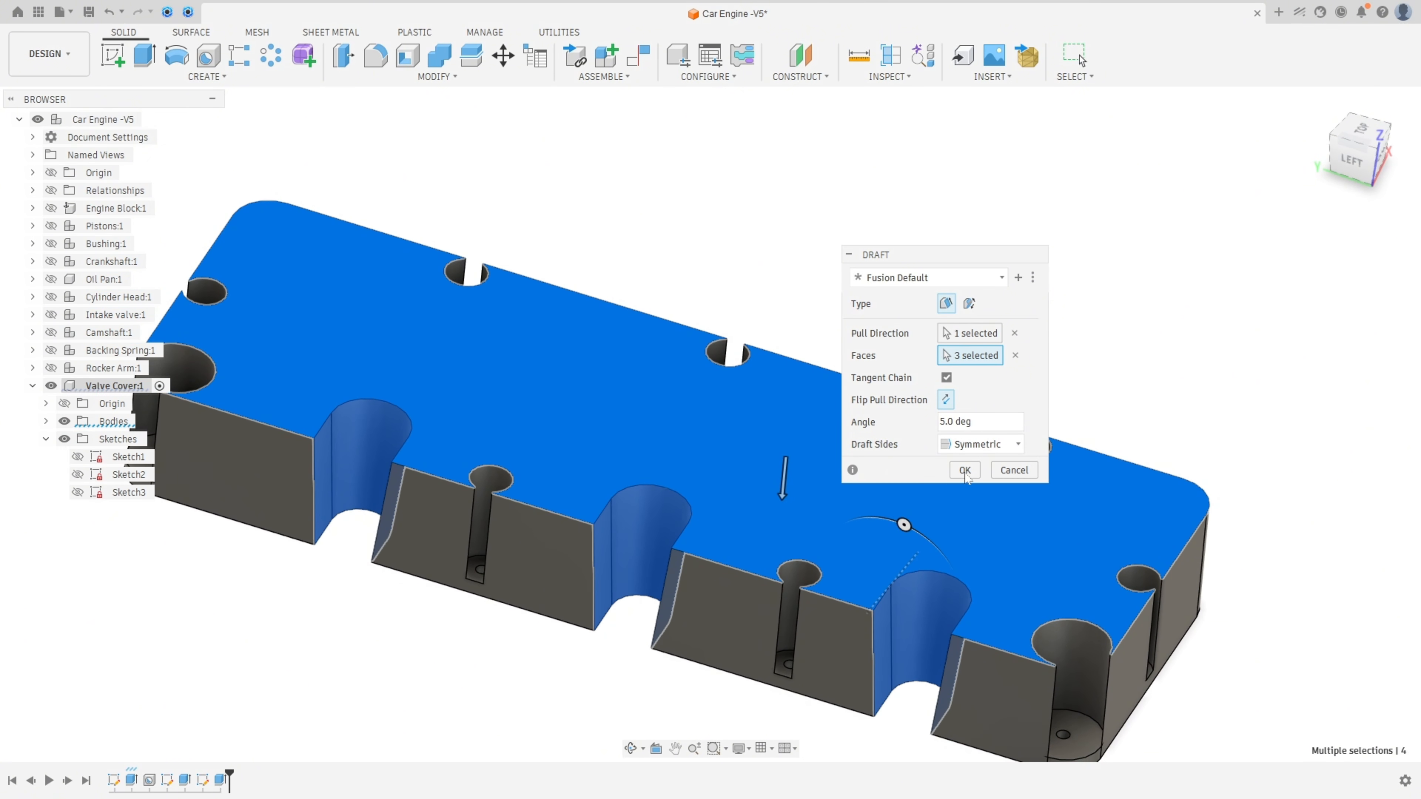
pyautogui.click(964, 470)
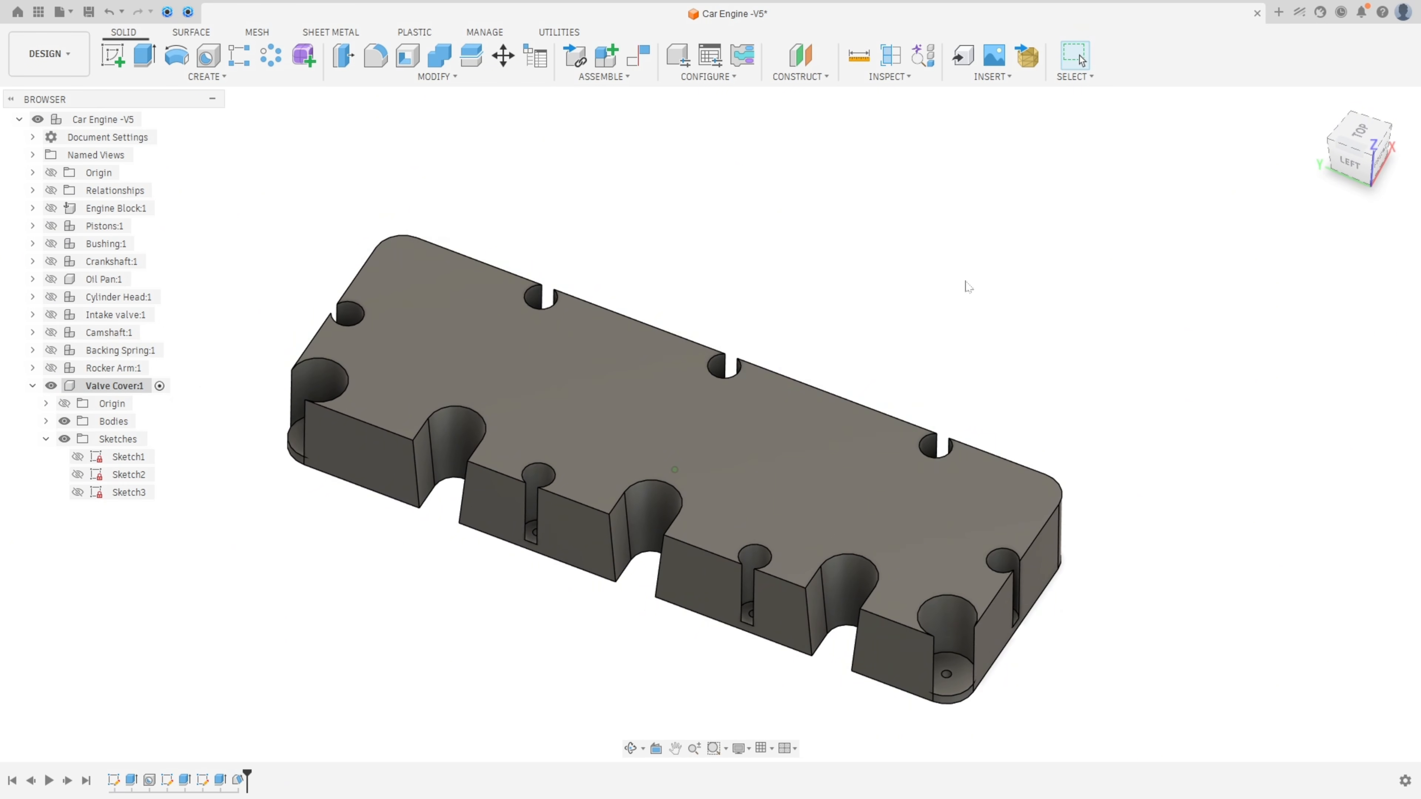
# - Select the nine counterbore floor faces around the cover, including both enlarged corner ones, as profiles for a new extrusion
pyautogui.click(144, 56)
pyautogui.scroll(5, 1007, 566)
pyautogui.click(1009, 567)
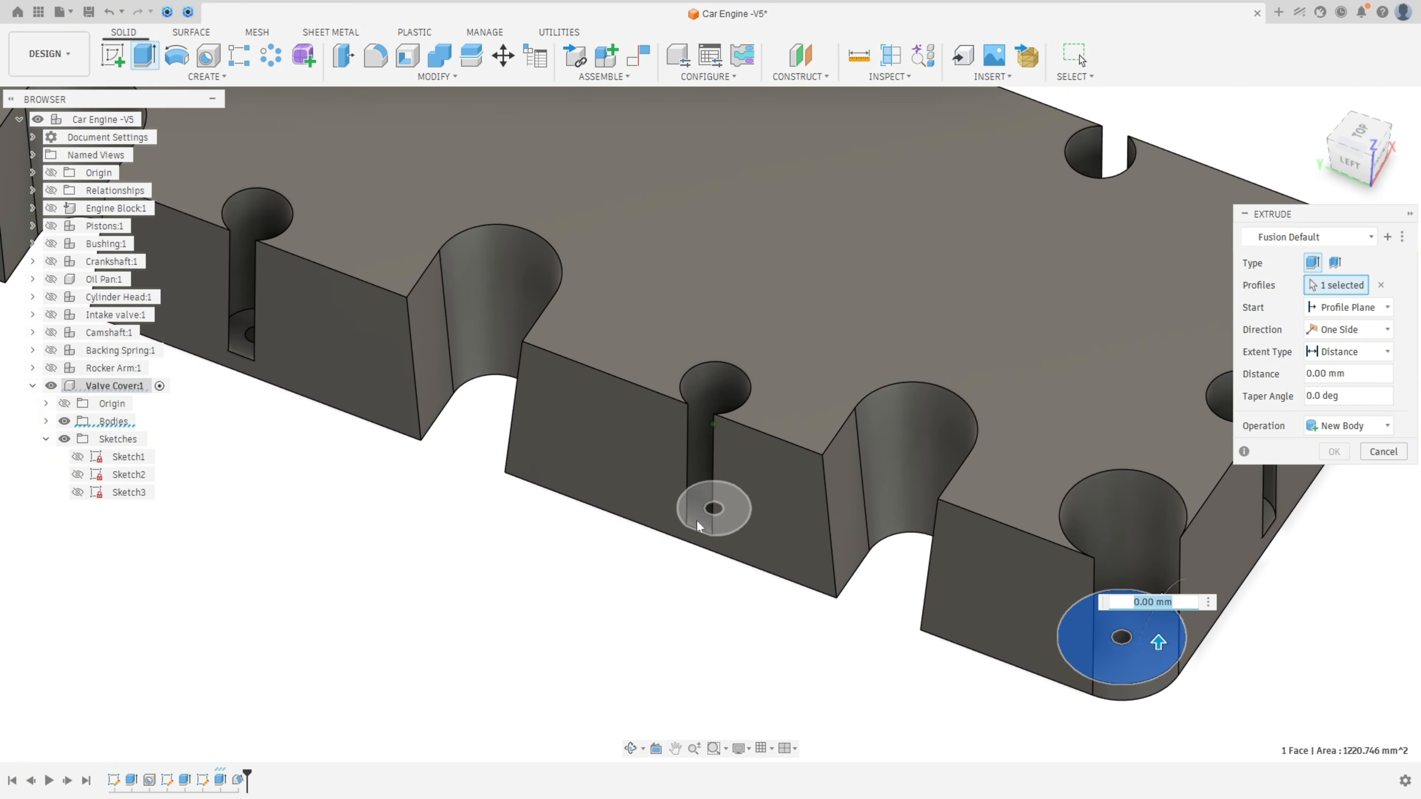
pyautogui.click(696, 521)
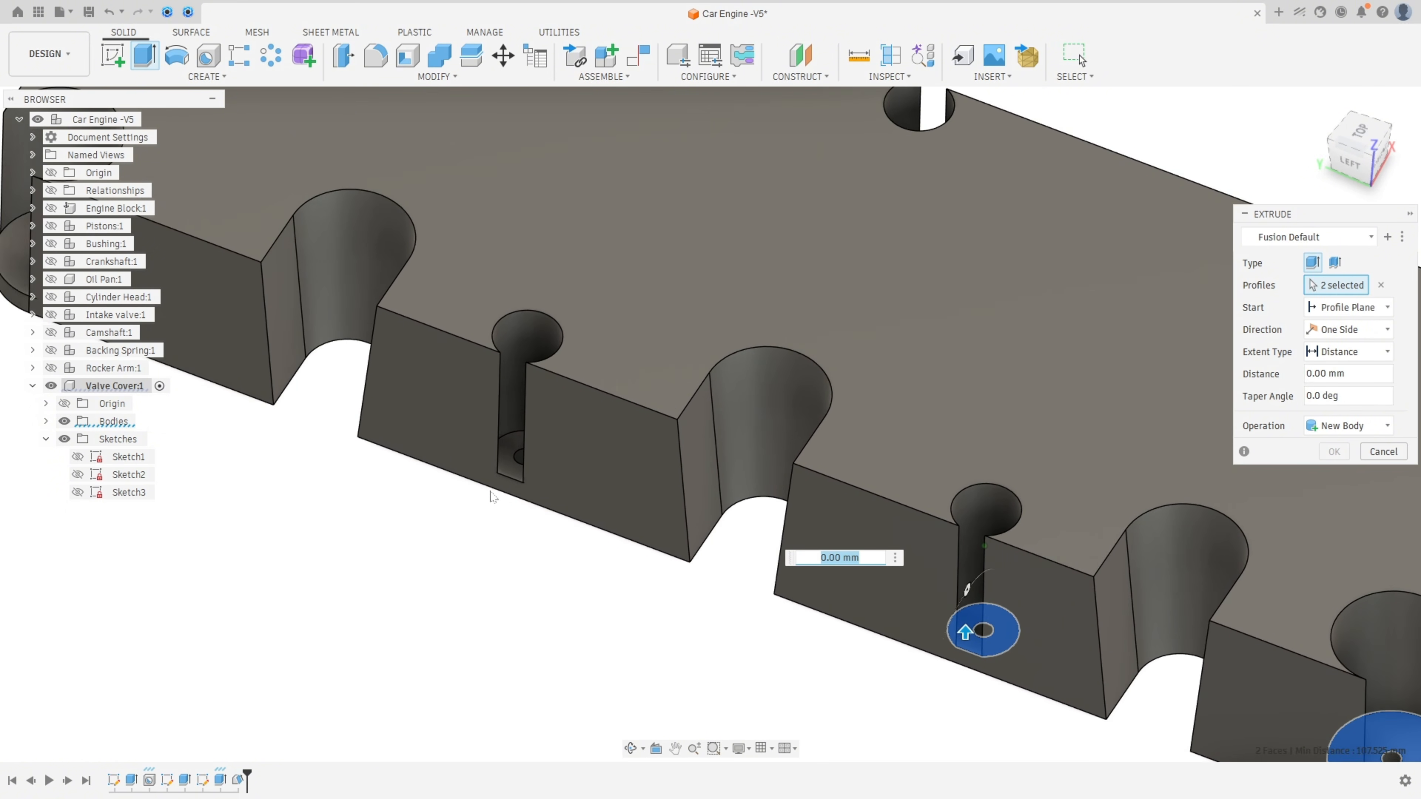
pyautogui.click(509, 470)
pyautogui.click(404, 450)
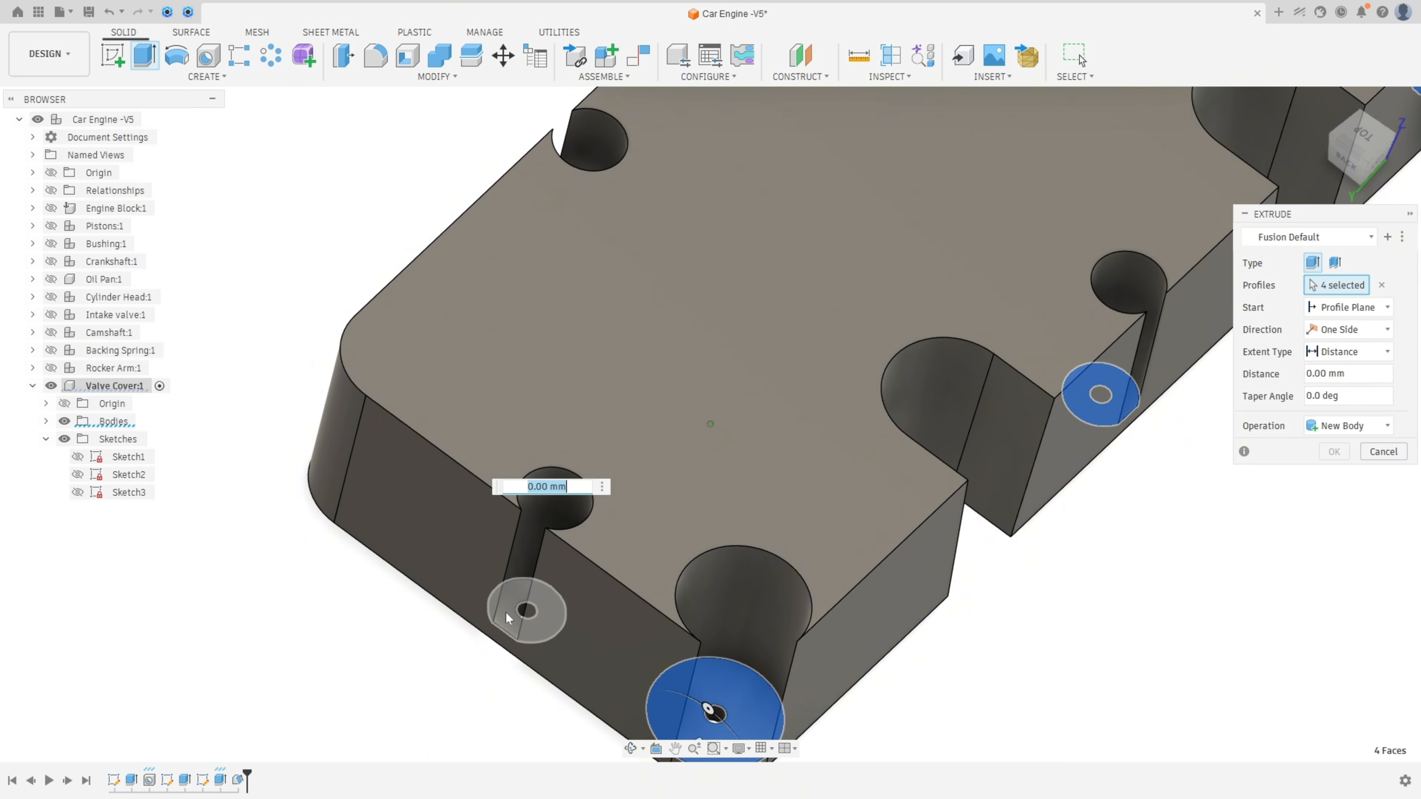
pyautogui.click(507, 613)
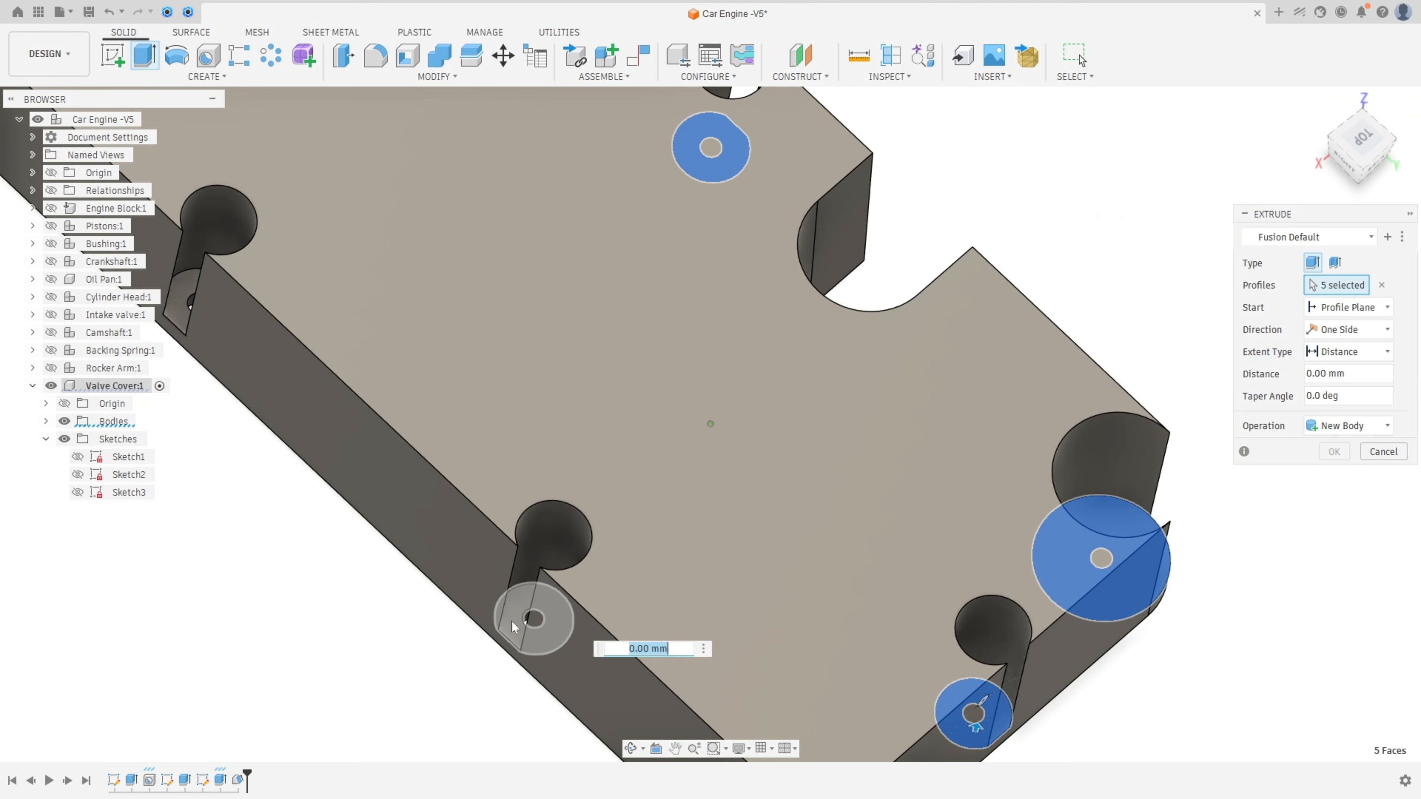
pyautogui.click(511, 622)
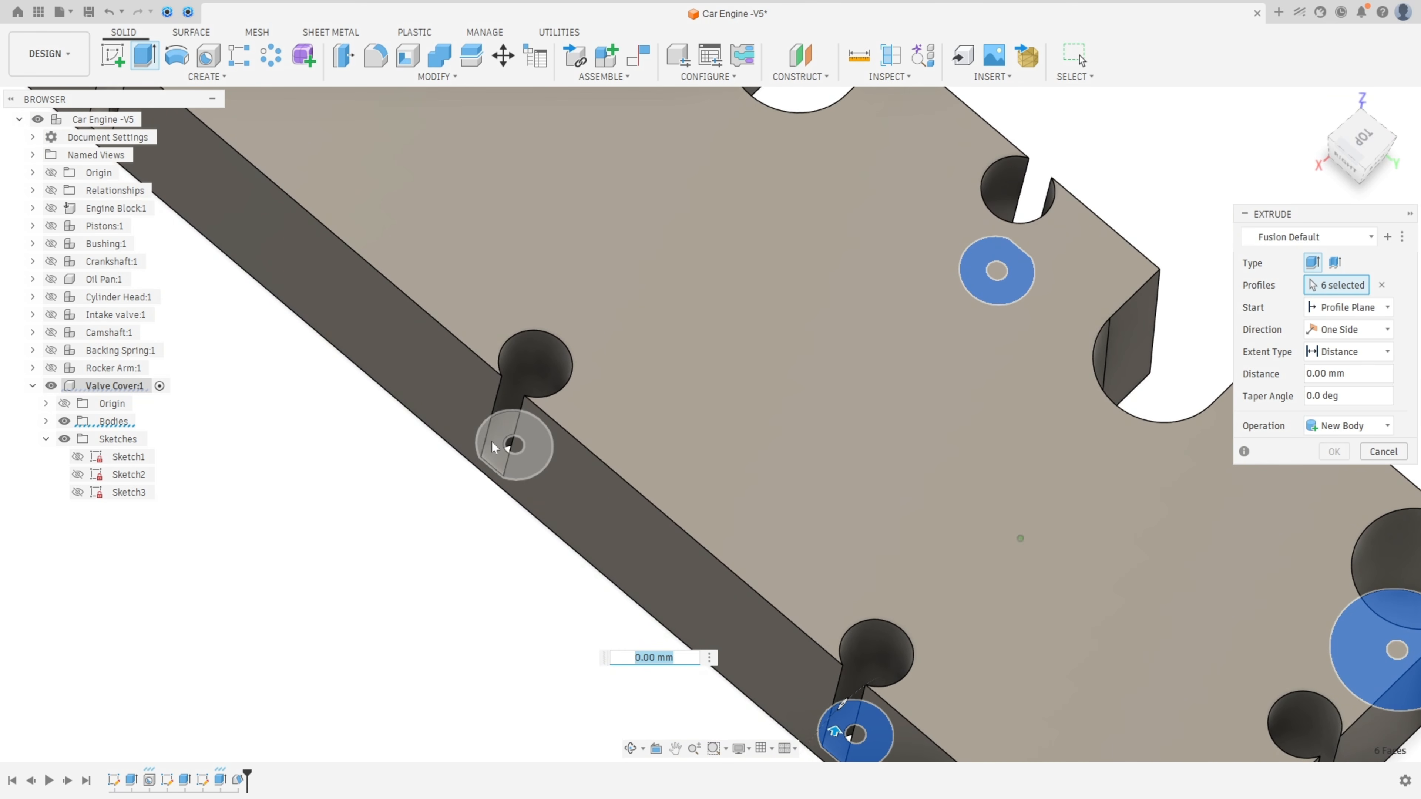
pyautogui.click(492, 446)
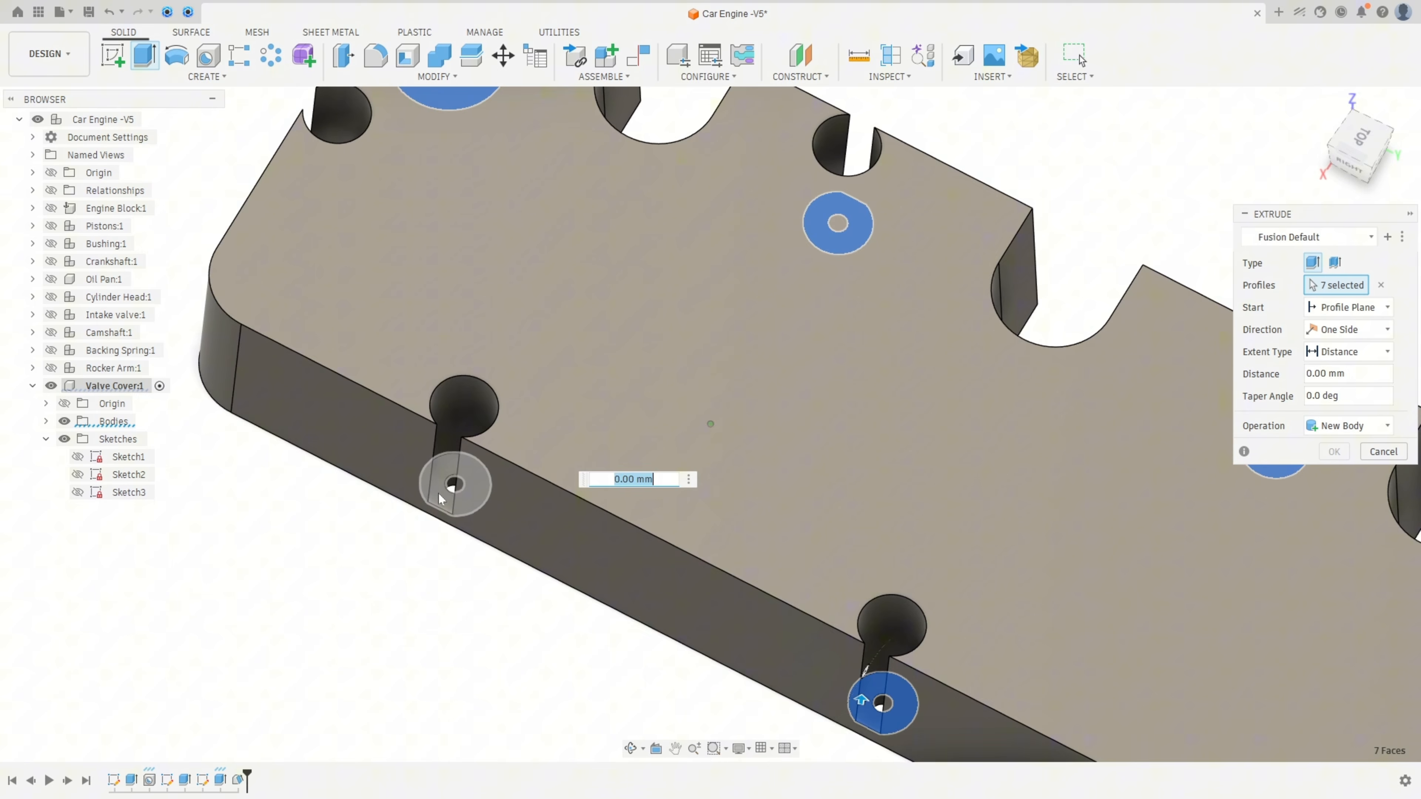
pyautogui.click(442, 486)
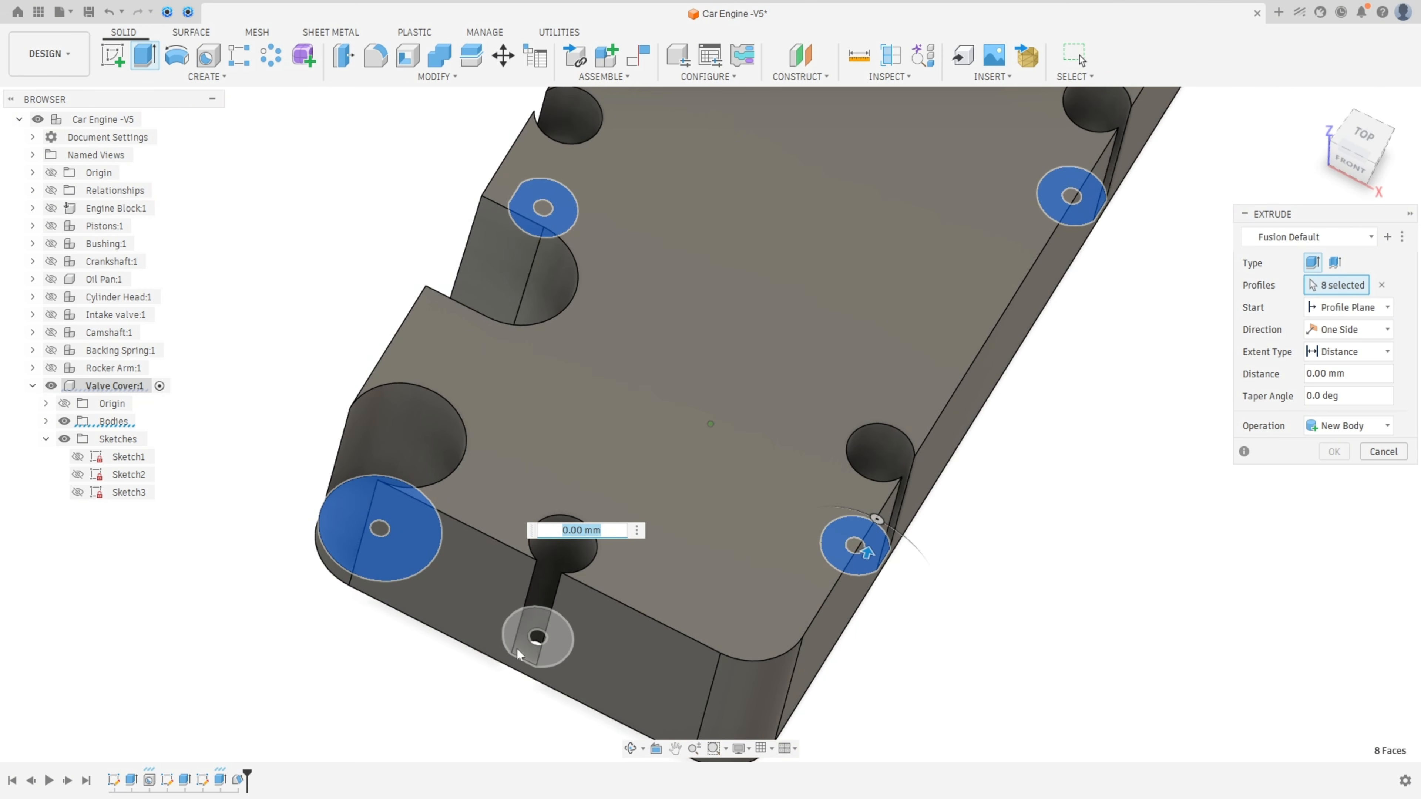
pyautogui.click(517, 645)
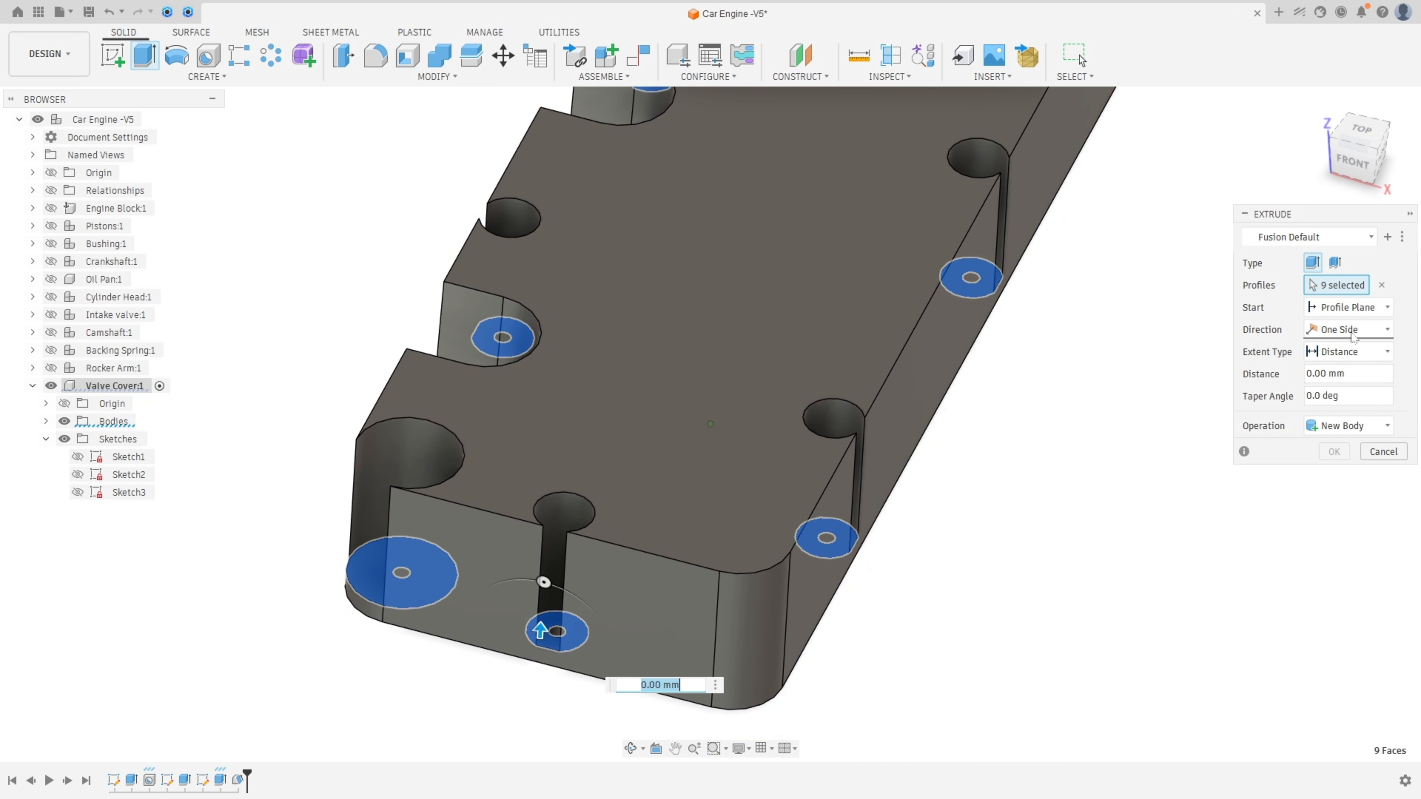
# - Cut upward from the nine selected faces with extent All, flipped direction and a 5 degree taper angle
pyautogui.click(1356, 357)
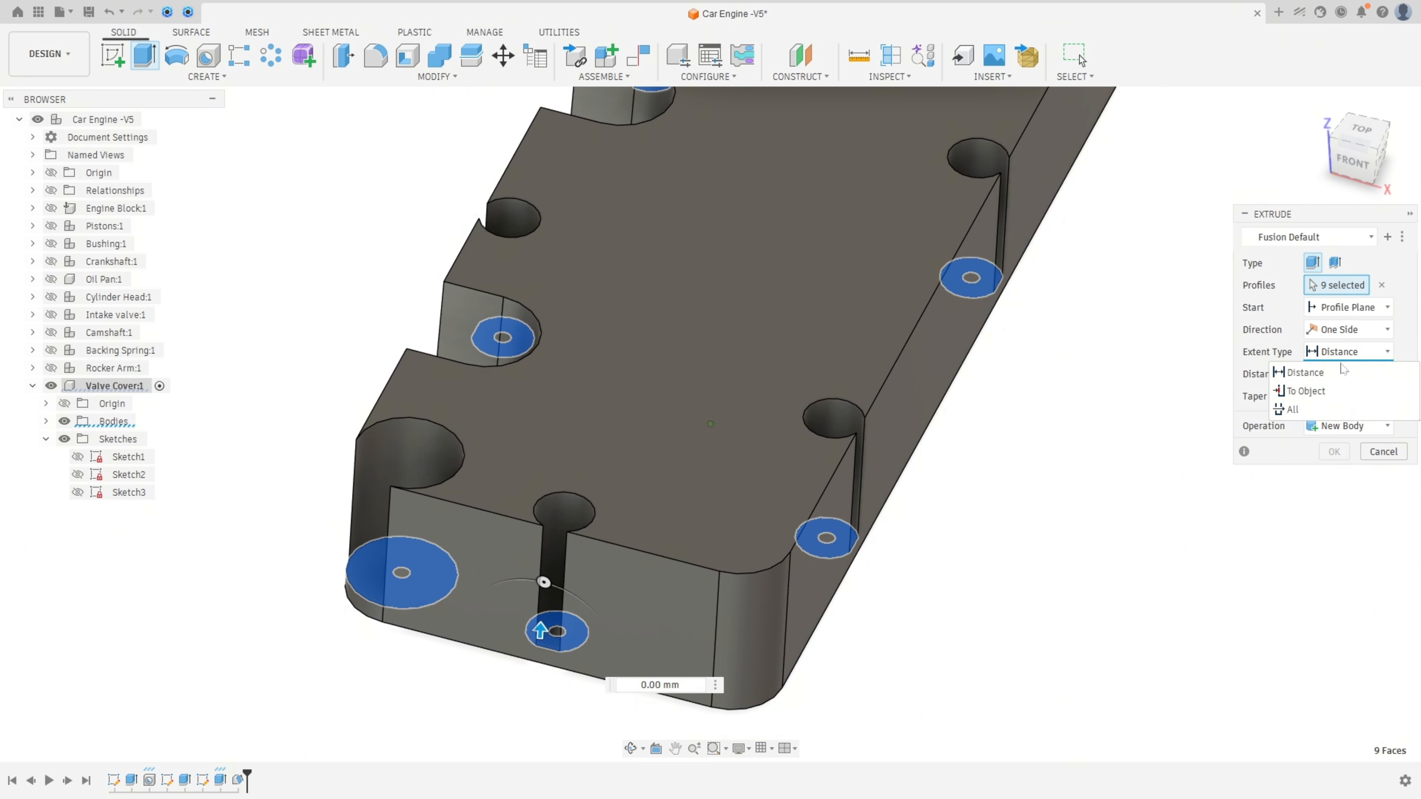
pyautogui.click(1304, 406)
pyautogui.click(1312, 376)
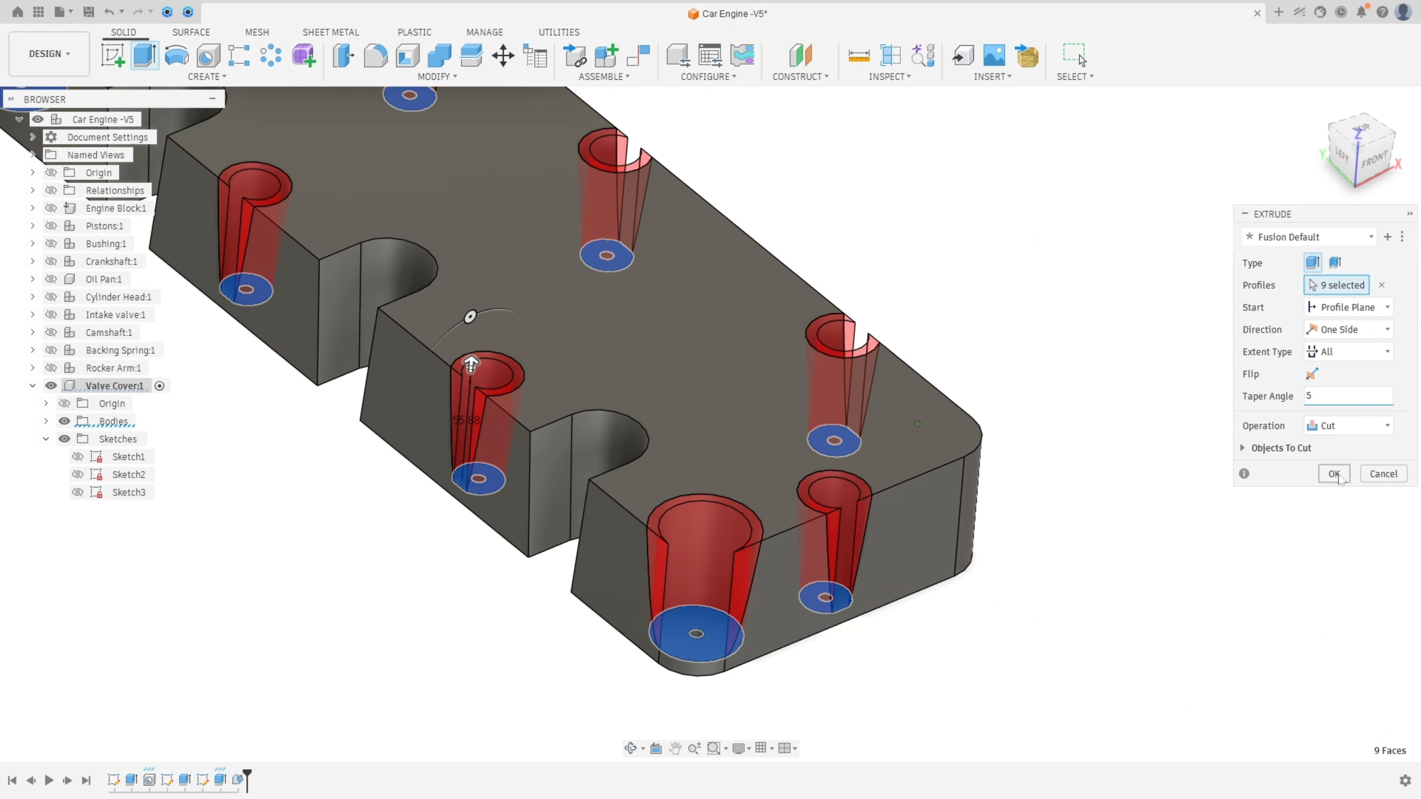
pyautogui.click(1335, 473)
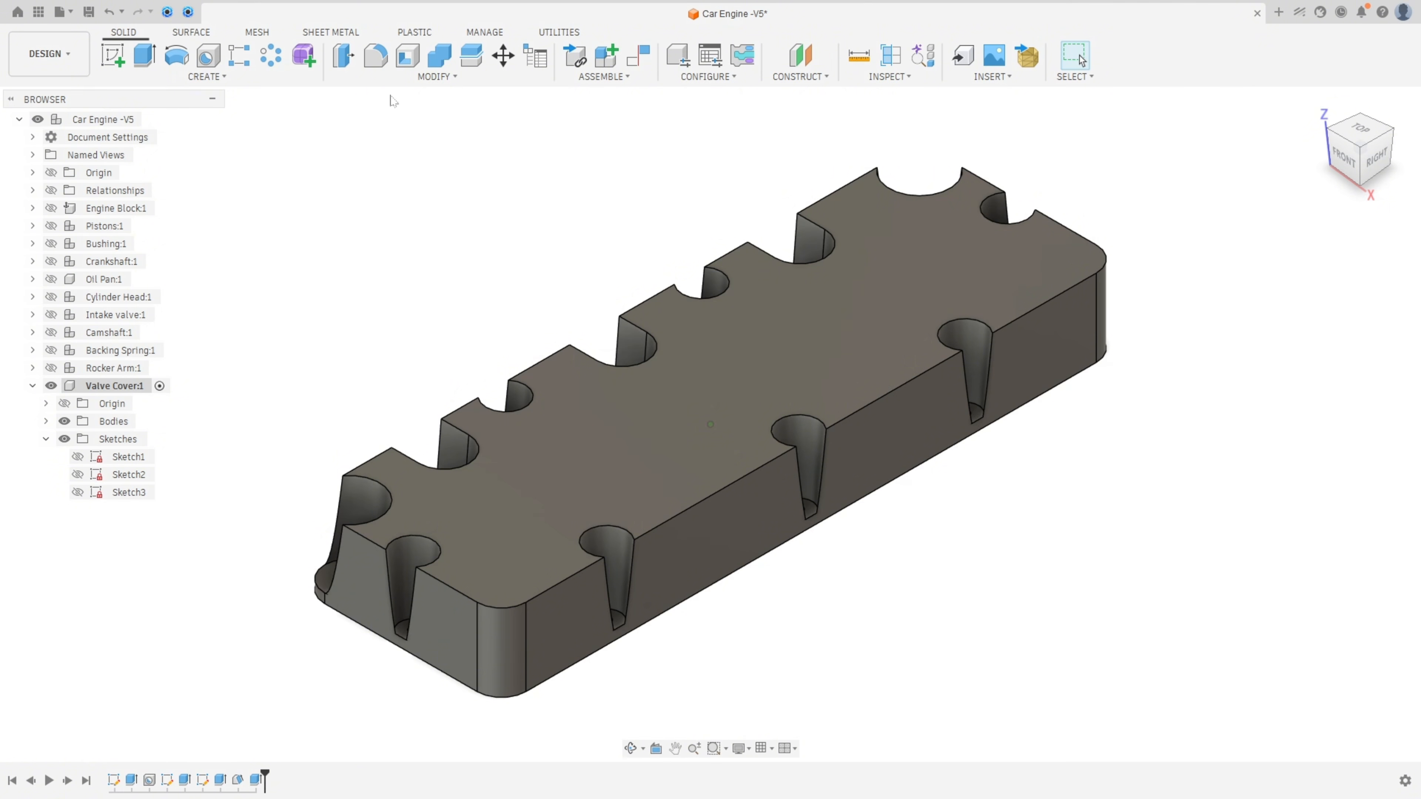
# - Shell the cover open at its bottom face with an inside thickness of 8 mm
pyautogui.click(389, 62)
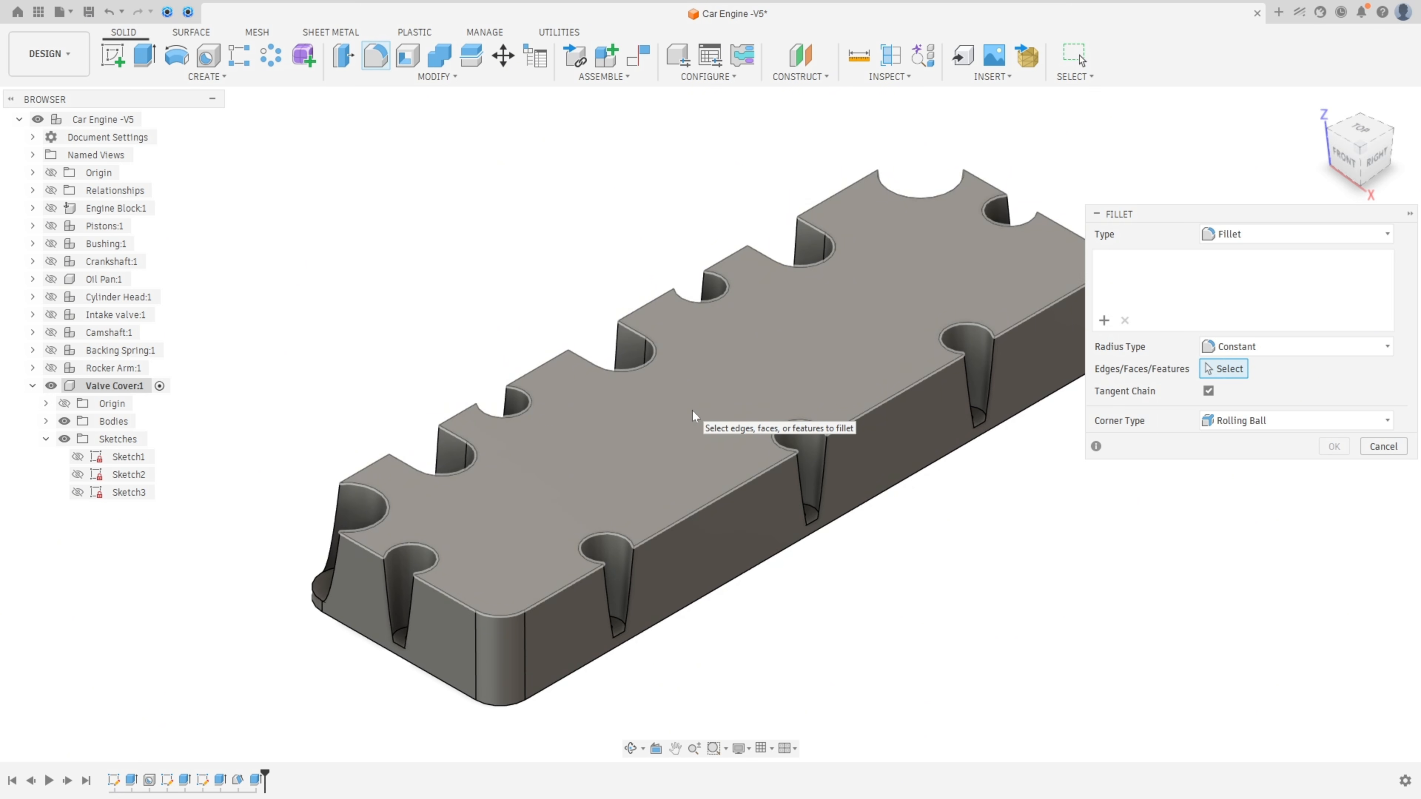
pyautogui.click(1383, 451)
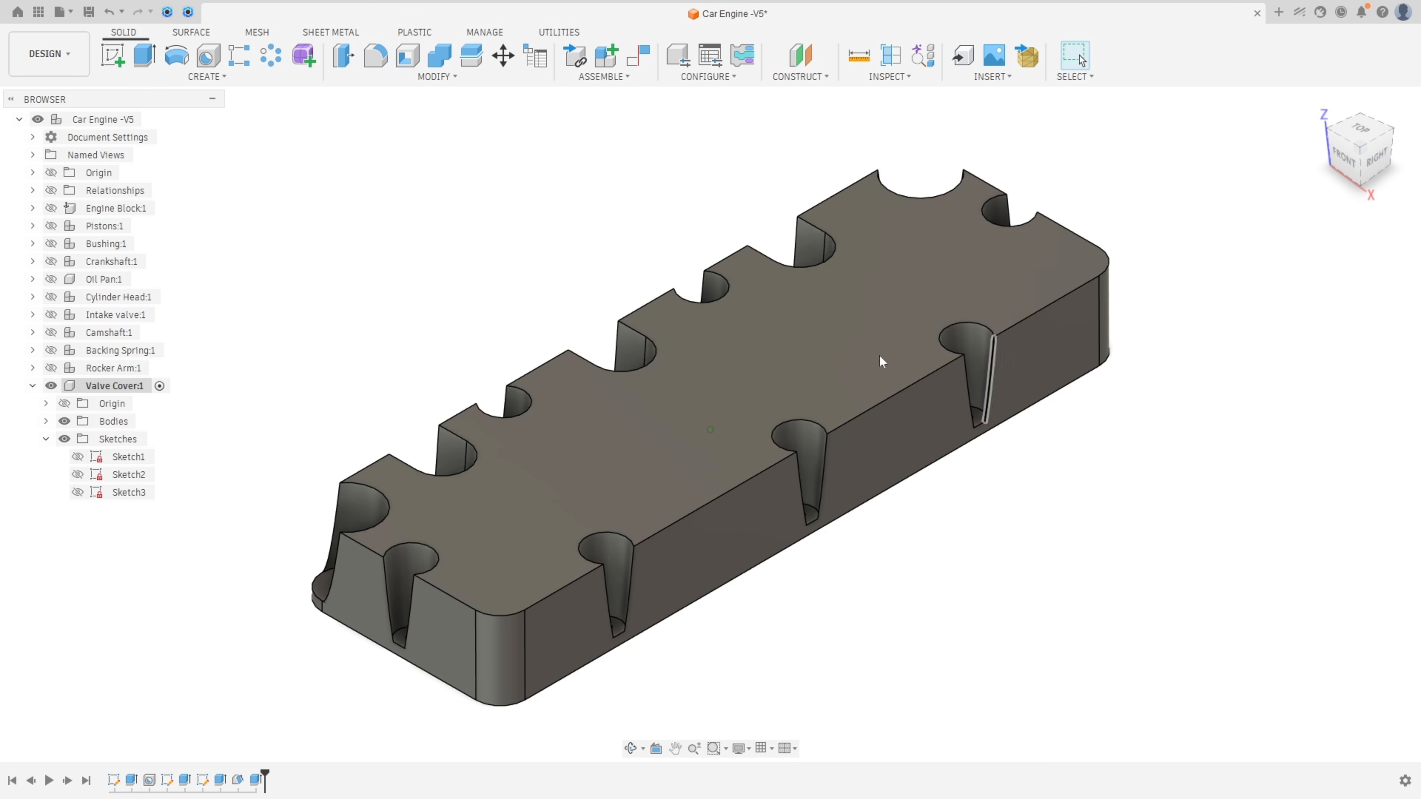
pyautogui.click(409, 58)
pyautogui.keyDown('shift'); pyautogui.moveTo(920, 622); pyautogui.dragTo(693, 399, button='middle'); pyautogui.keyUp('shift')
pyautogui.click(692, 398)
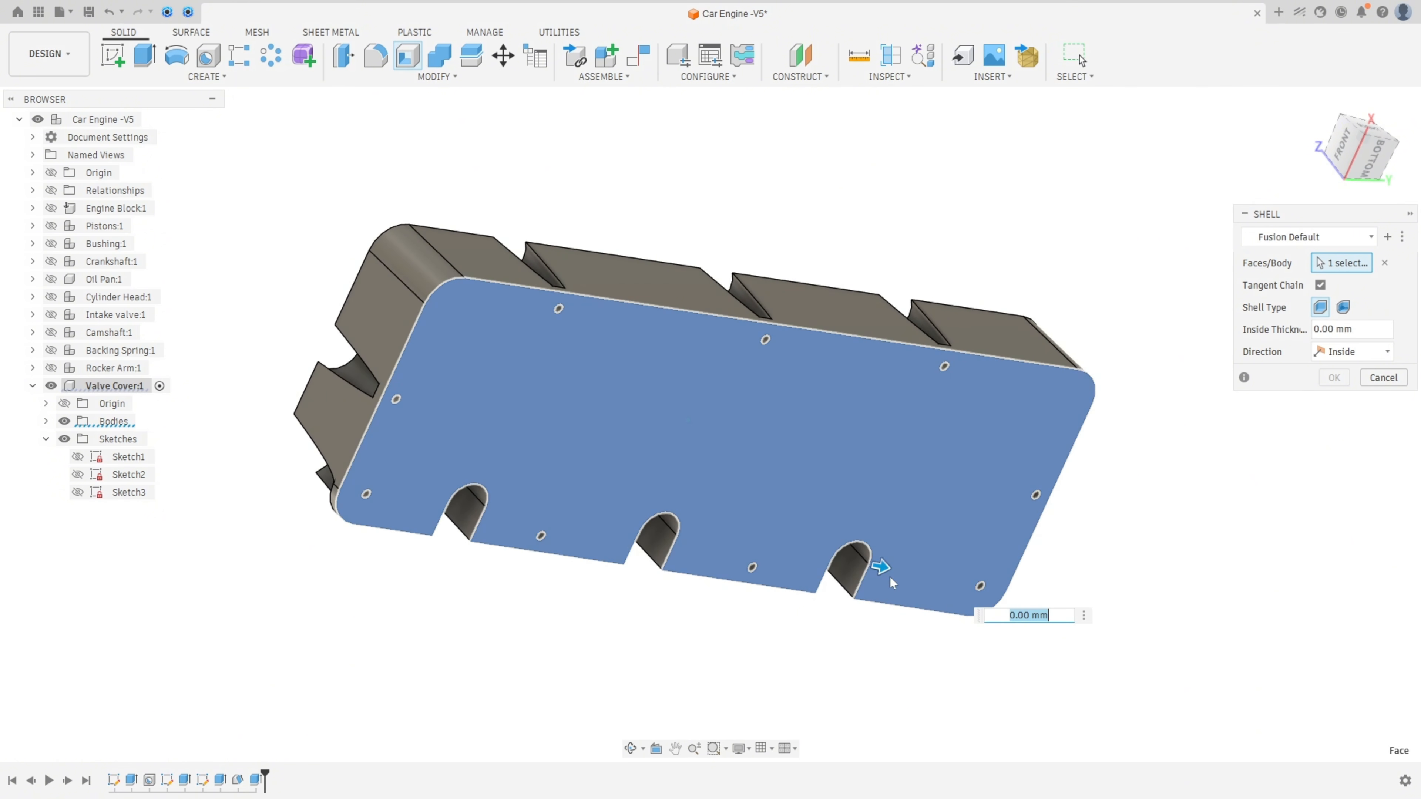
pyautogui.moveTo(890, 570); pyautogui.dragTo(950, 526)
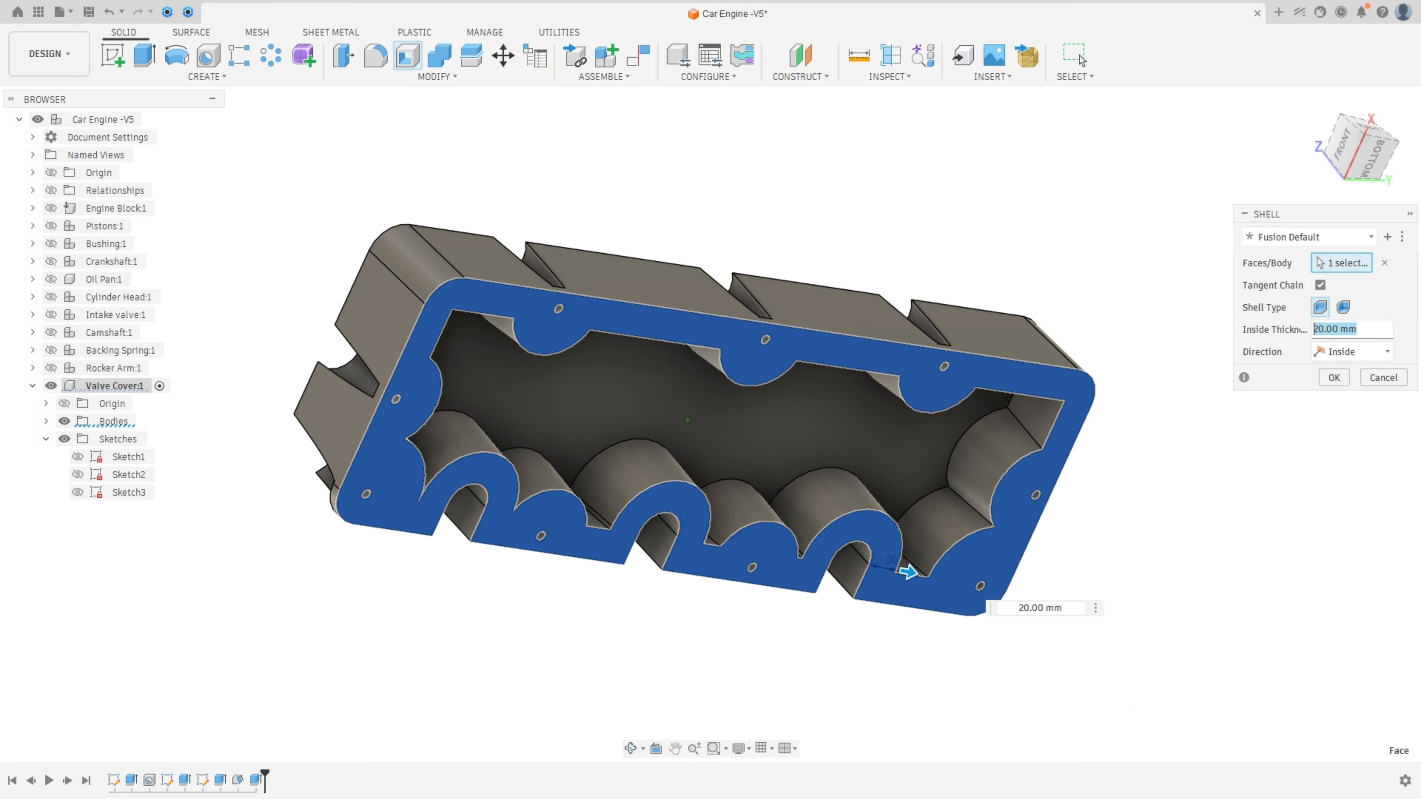
pyautogui.write('8')
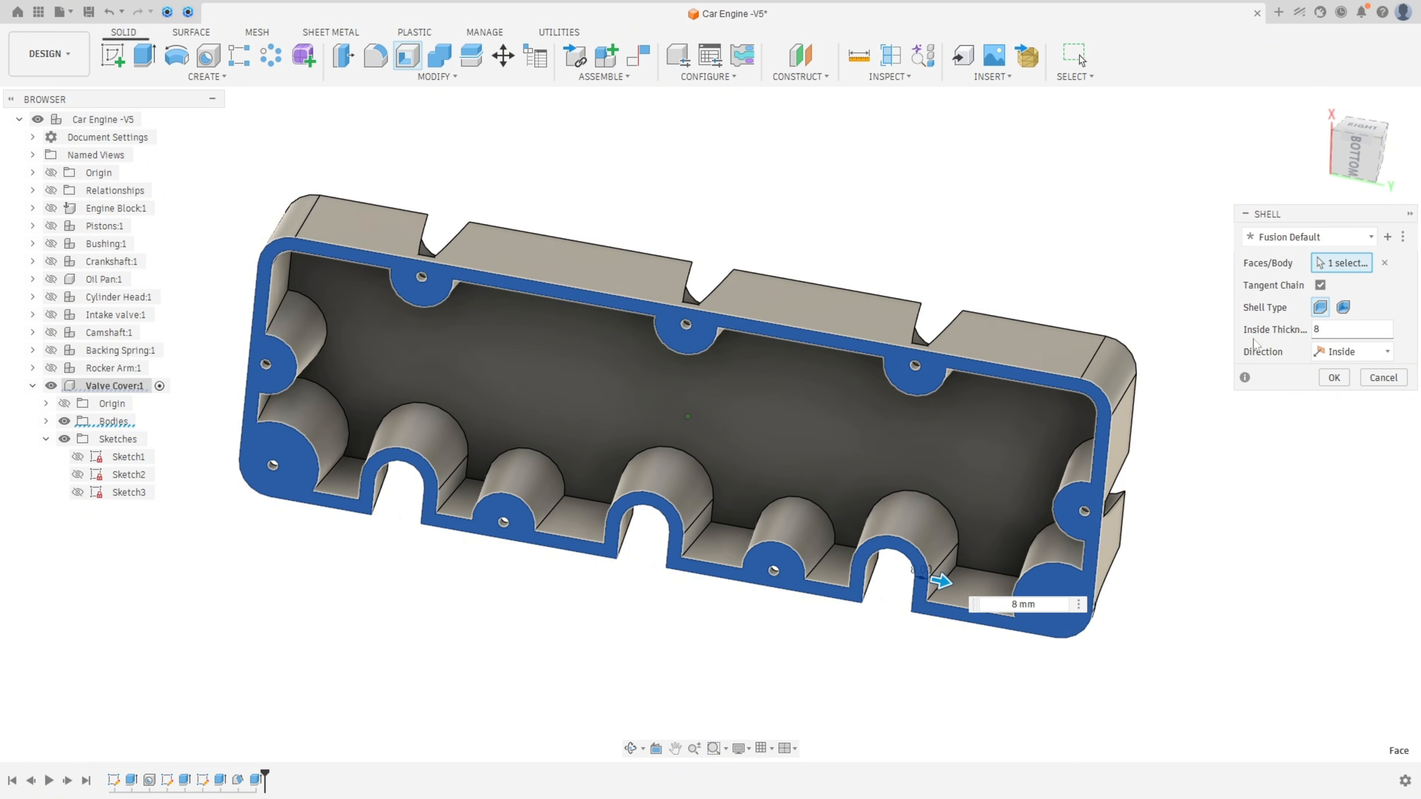
pyautogui.click(1336, 383)
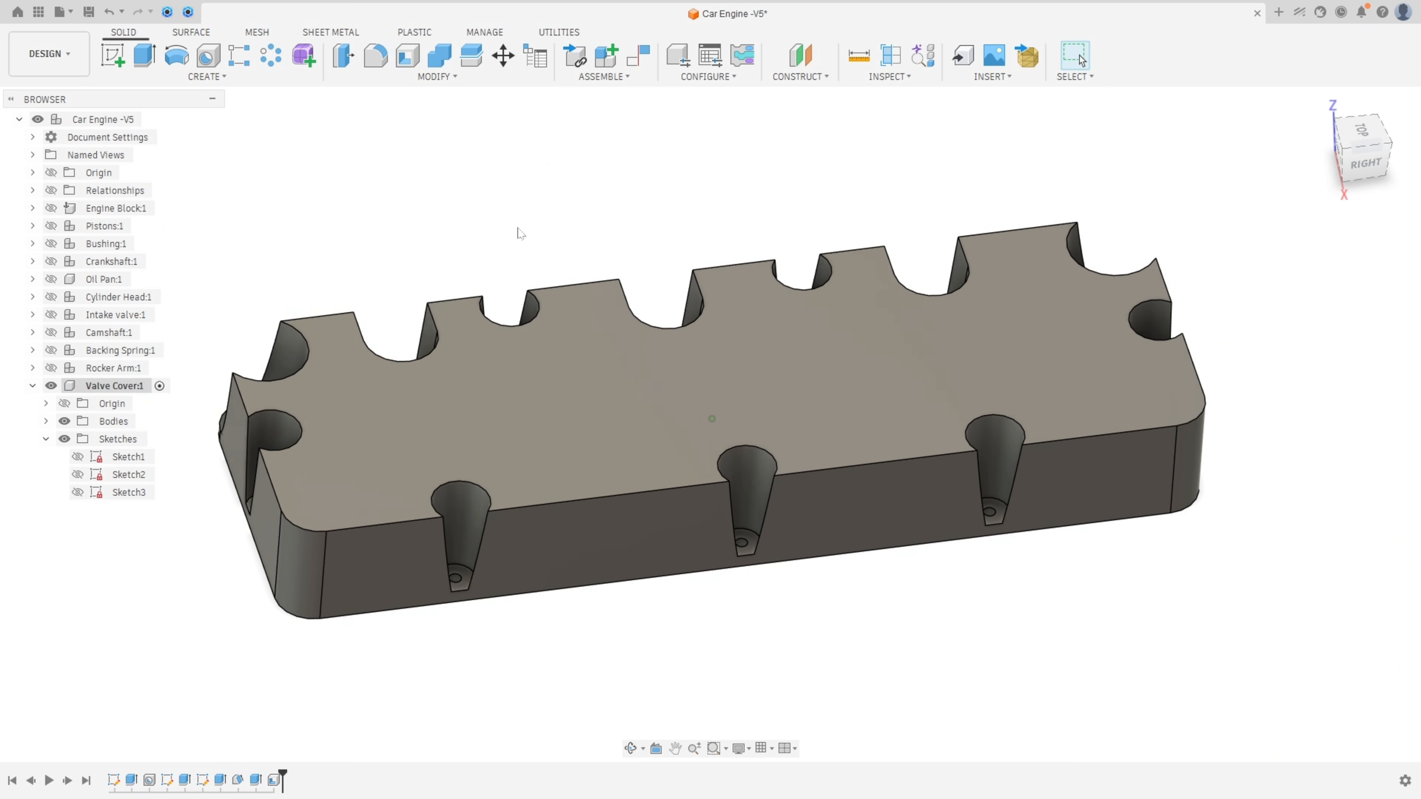
# - Start a Fillet on the cover's top face, include the second face in the selection, and set the radius to 5 mm
pyautogui.click(375, 55)
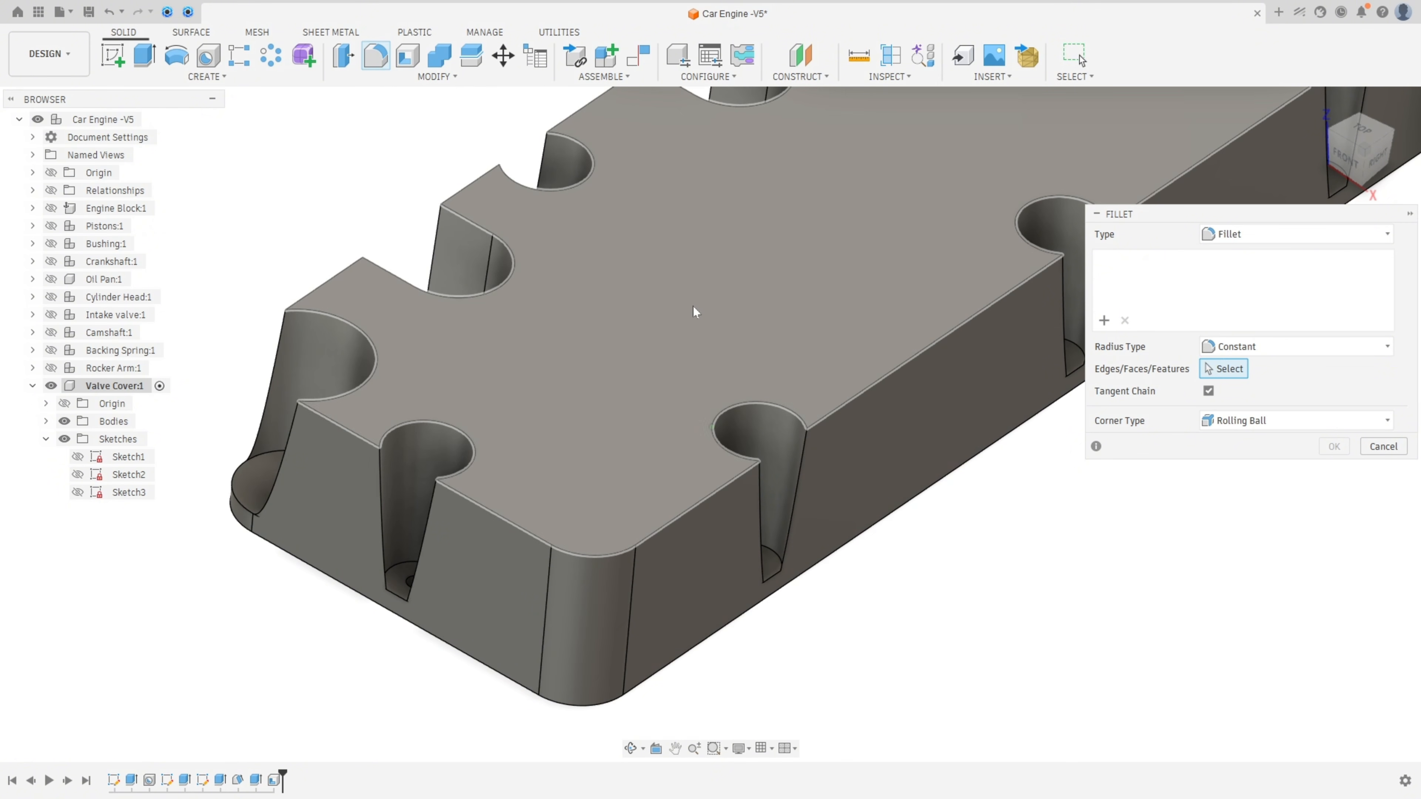
pyautogui.click(736, 338)
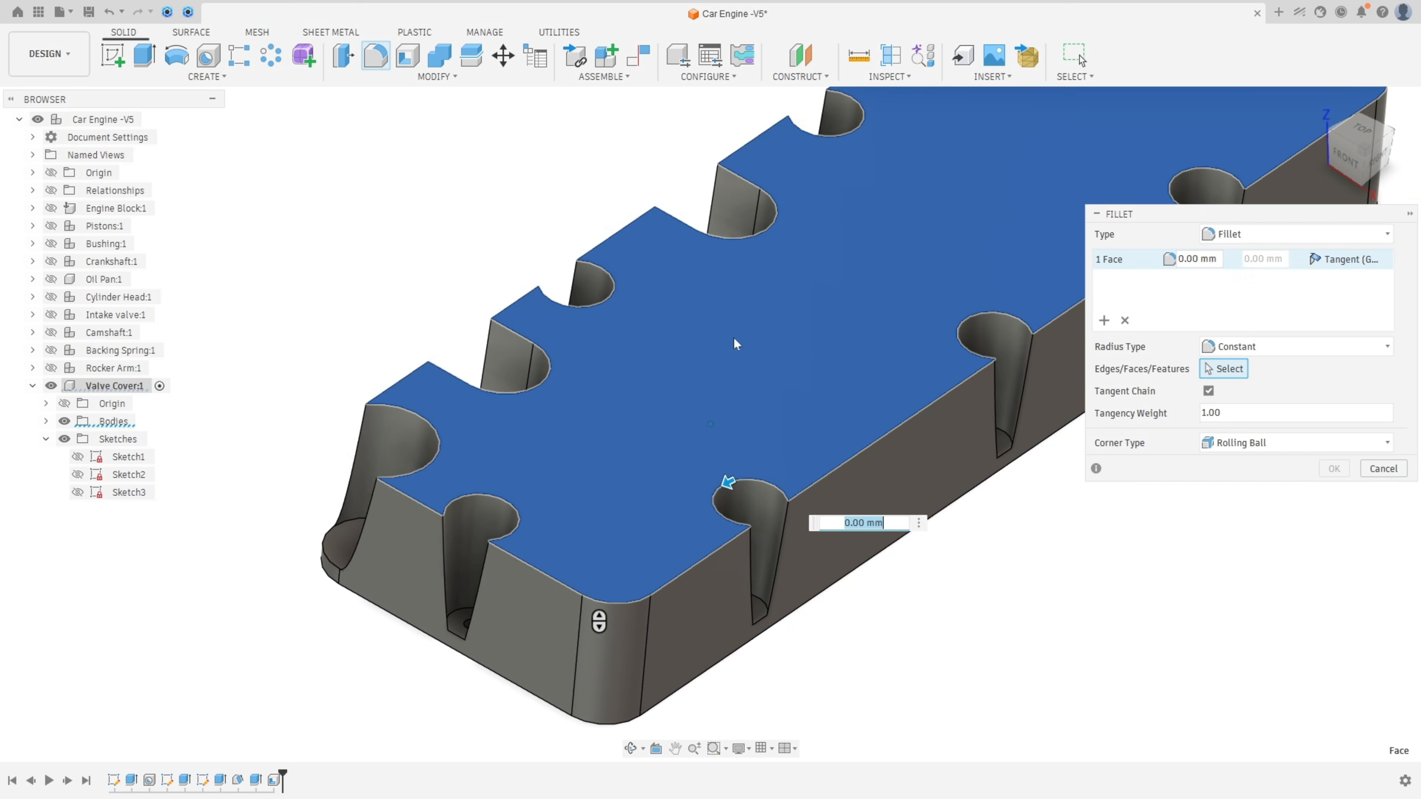
pyautogui.keyDown('shift'); pyautogui.moveTo(738, 330); pyautogui.dragTo(863, 504, button='middle'); pyautogui.keyUp('shift')
pyautogui.click(834, 457)
pyautogui.write('5')
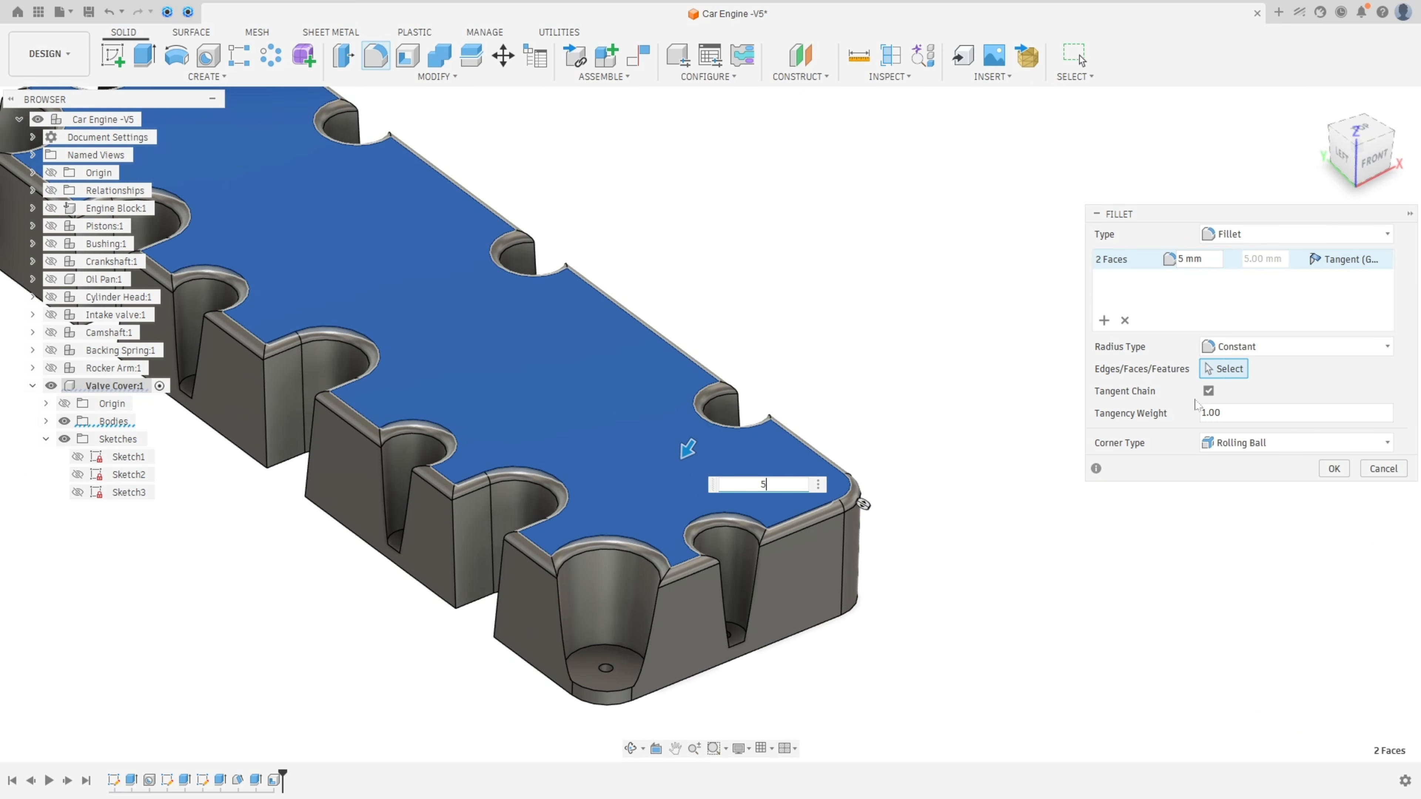
# - Add a second fillet selection set with the side edges of the front corner, front-end and three straight-side bolt recesses, continuing onto the back-end recess
pyautogui.click(1106, 323)
pyautogui.scroll(3, 520, 587)
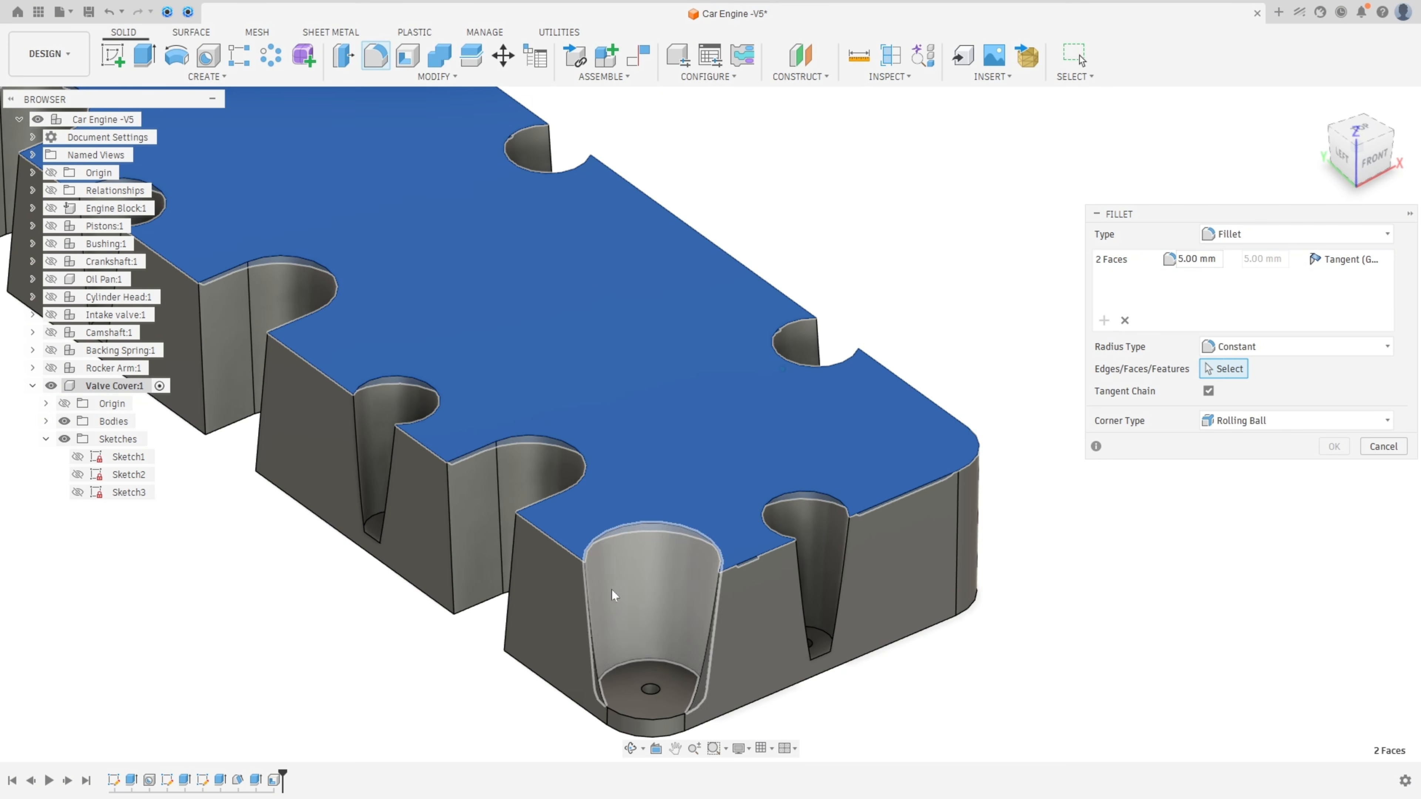
pyautogui.click(586, 612)
pyautogui.keyDown('shift'); pyautogui.moveTo(635, 605); pyautogui.dragTo(683, 449, button='middle'); pyautogui.keyUp('shift')
pyautogui.click(673, 568)
pyautogui.click(809, 466)
pyautogui.click(748, 443)
pyautogui.click(665, 413)
pyautogui.click(656, 416)
pyautogui.click(683, 436)
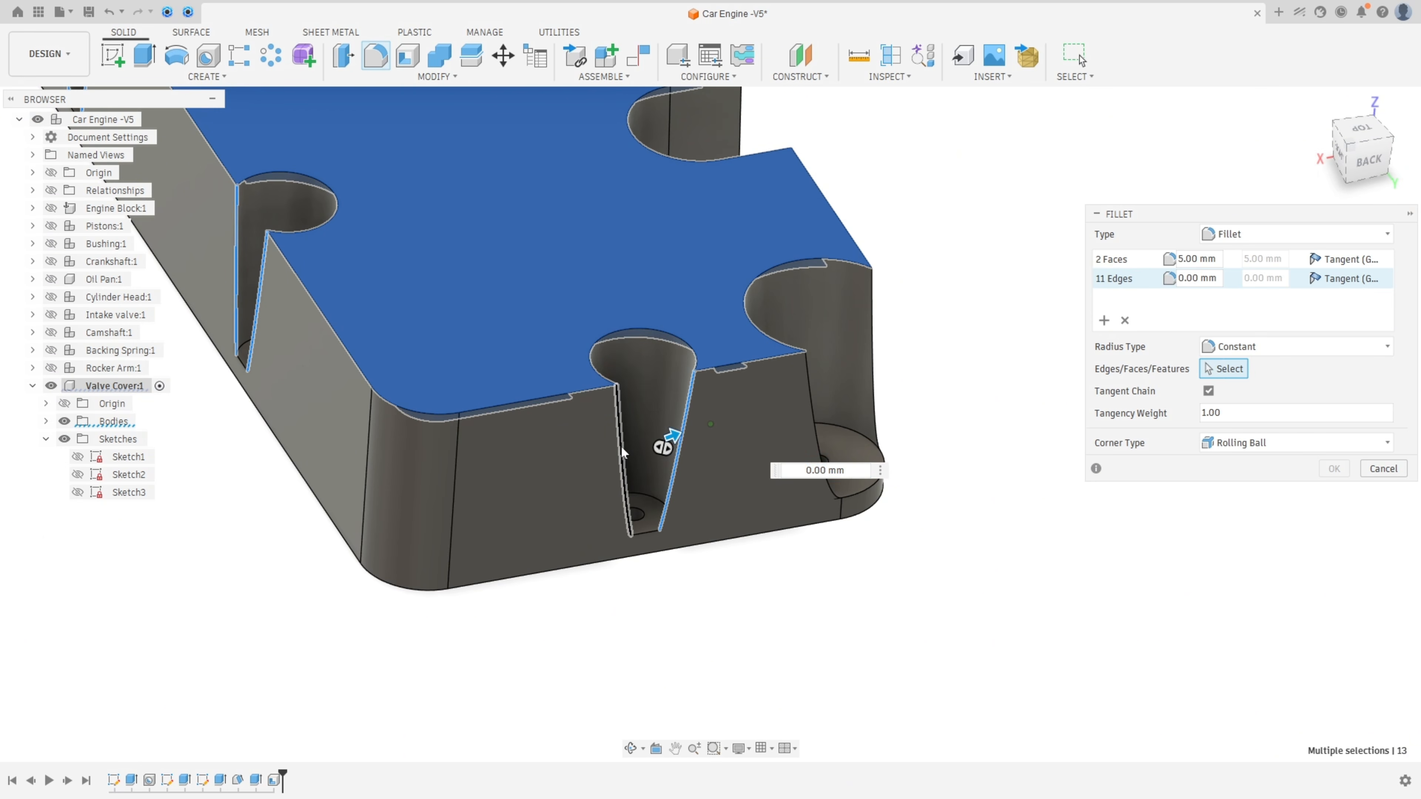
# - Add the other back-end recess edge, both back corner recess edges, and the edges of the adjacent slot and bolt recess to the fillet
pyautogui.click(620, 446)
pyautogui.click(809, 404)
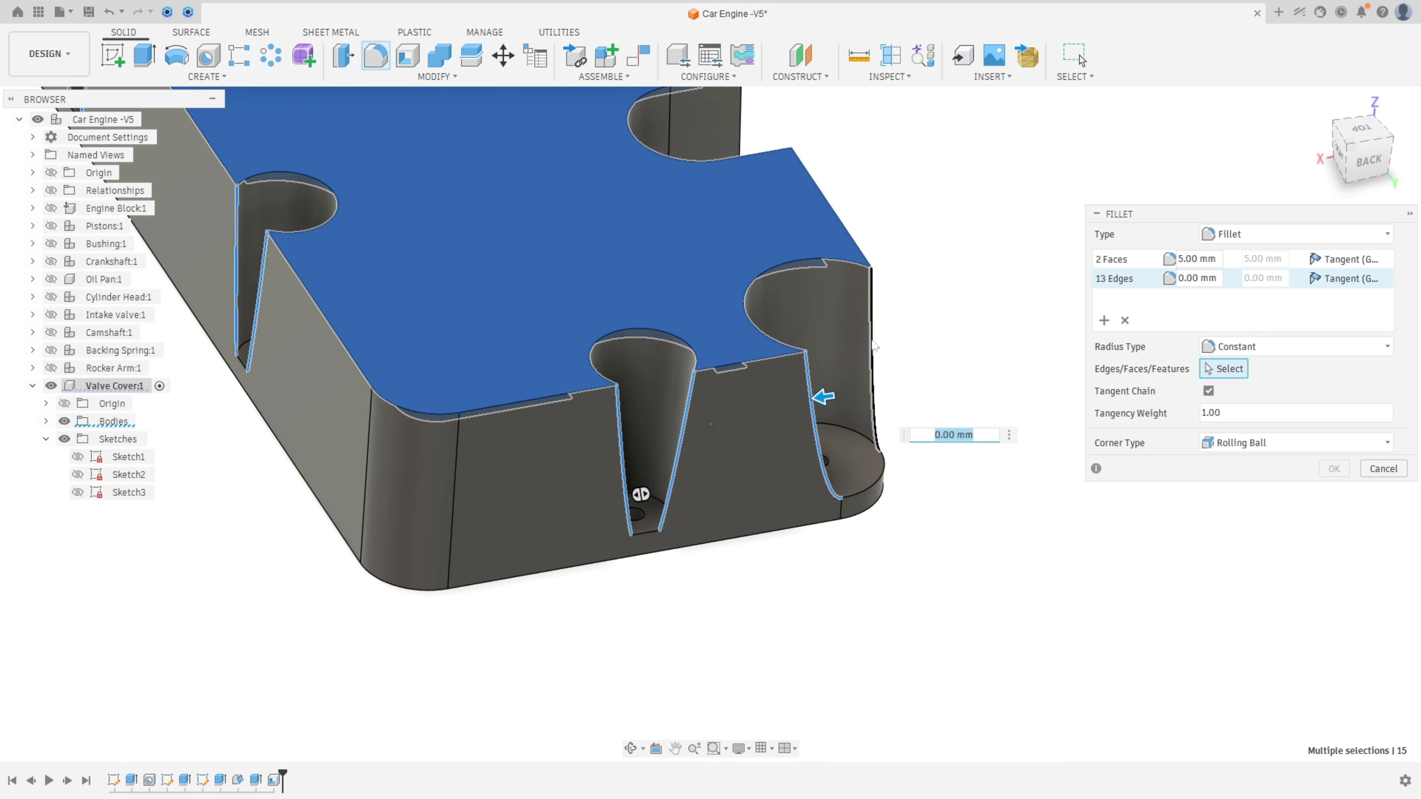
pyautogui.click(872, 350)
pyautogui.keyDown('shift'); pyautogui.moveTo(968, 375); pyautogui.dragTo(708, 406, button='middle'); pyautogui.keyUp('shift')
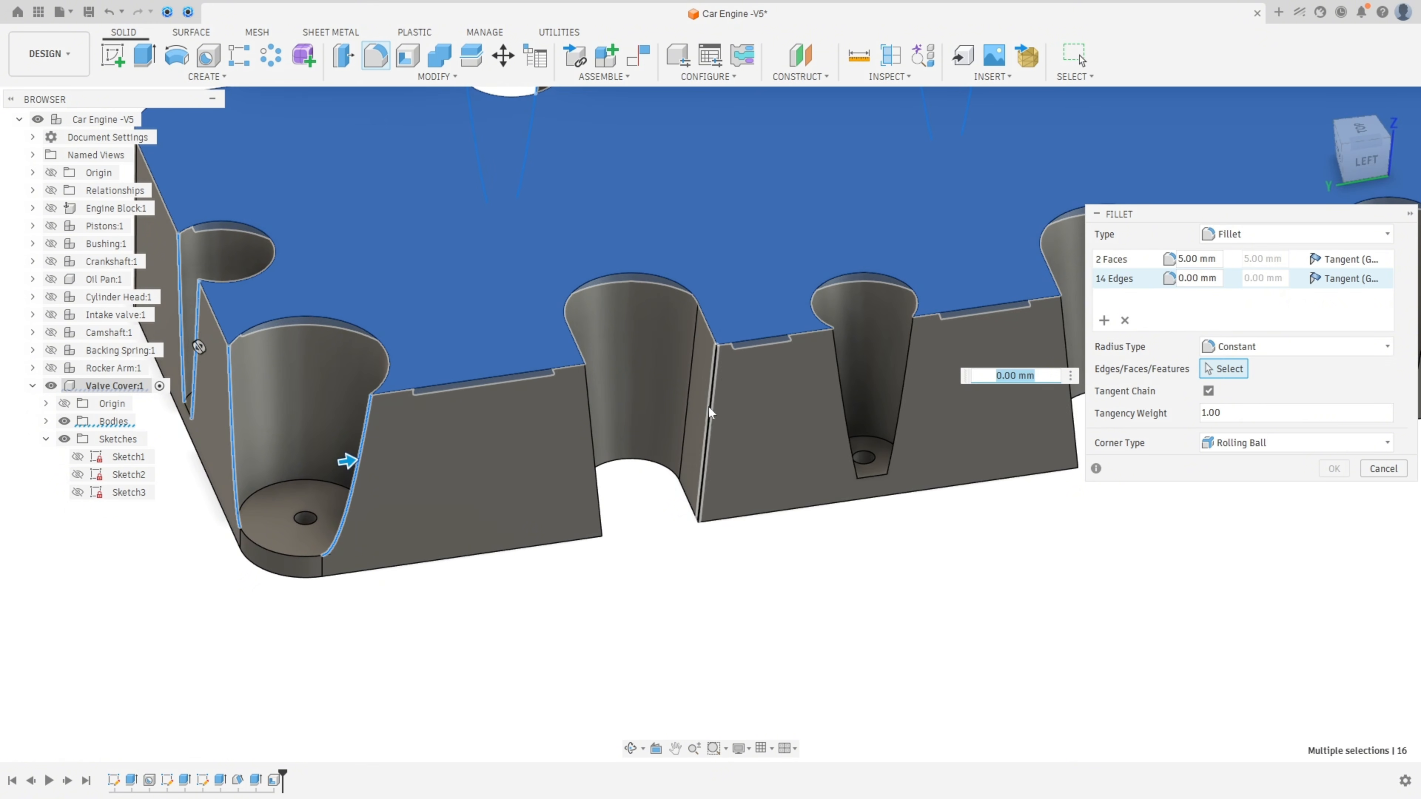
pyautogui.click(708, 407)
pyautogui.click(594, 455)
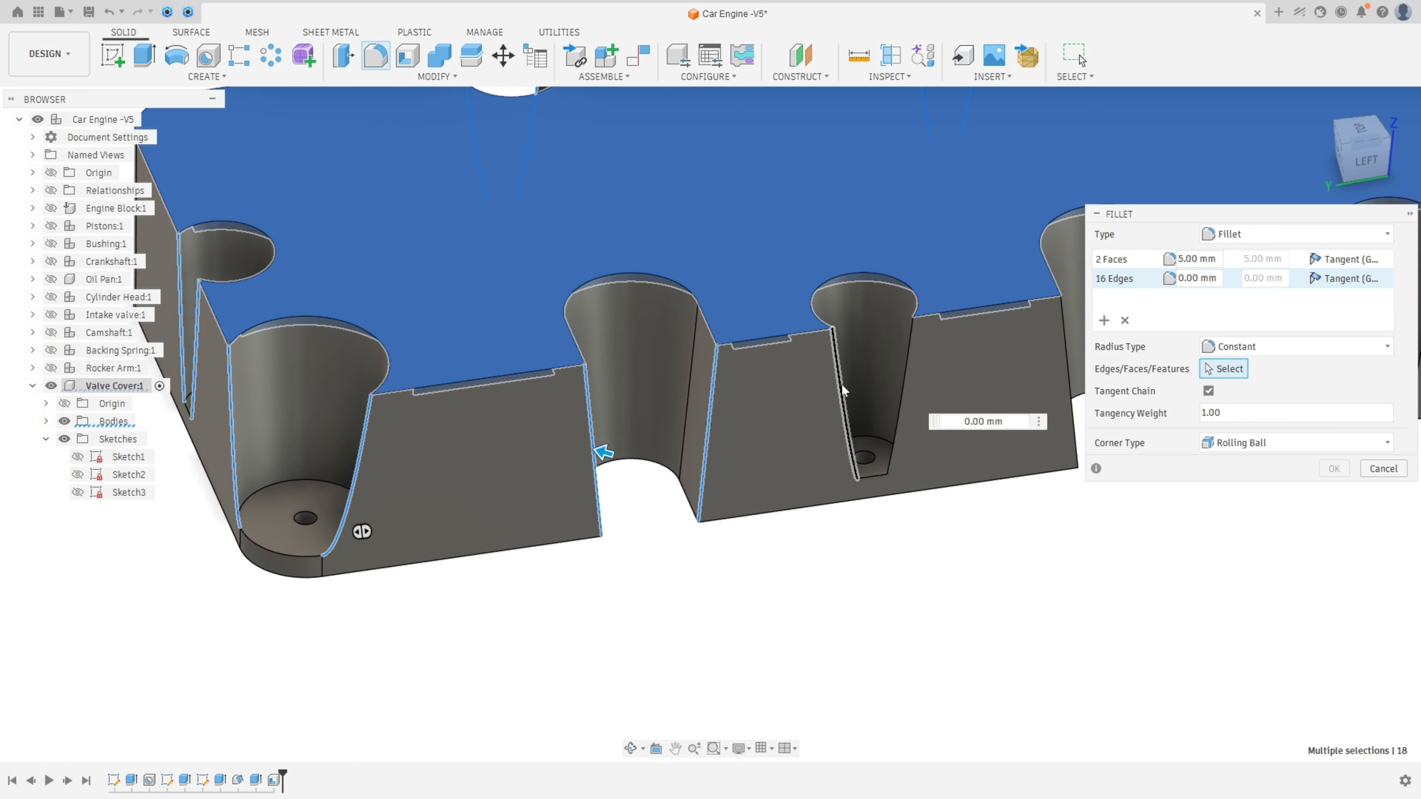
pyautogui.click(841, 384)
pyautogui.click(905, 373)
pyautogui.moveTo(904, 374); pyautogui.dragTo(613, 358, button='middle')
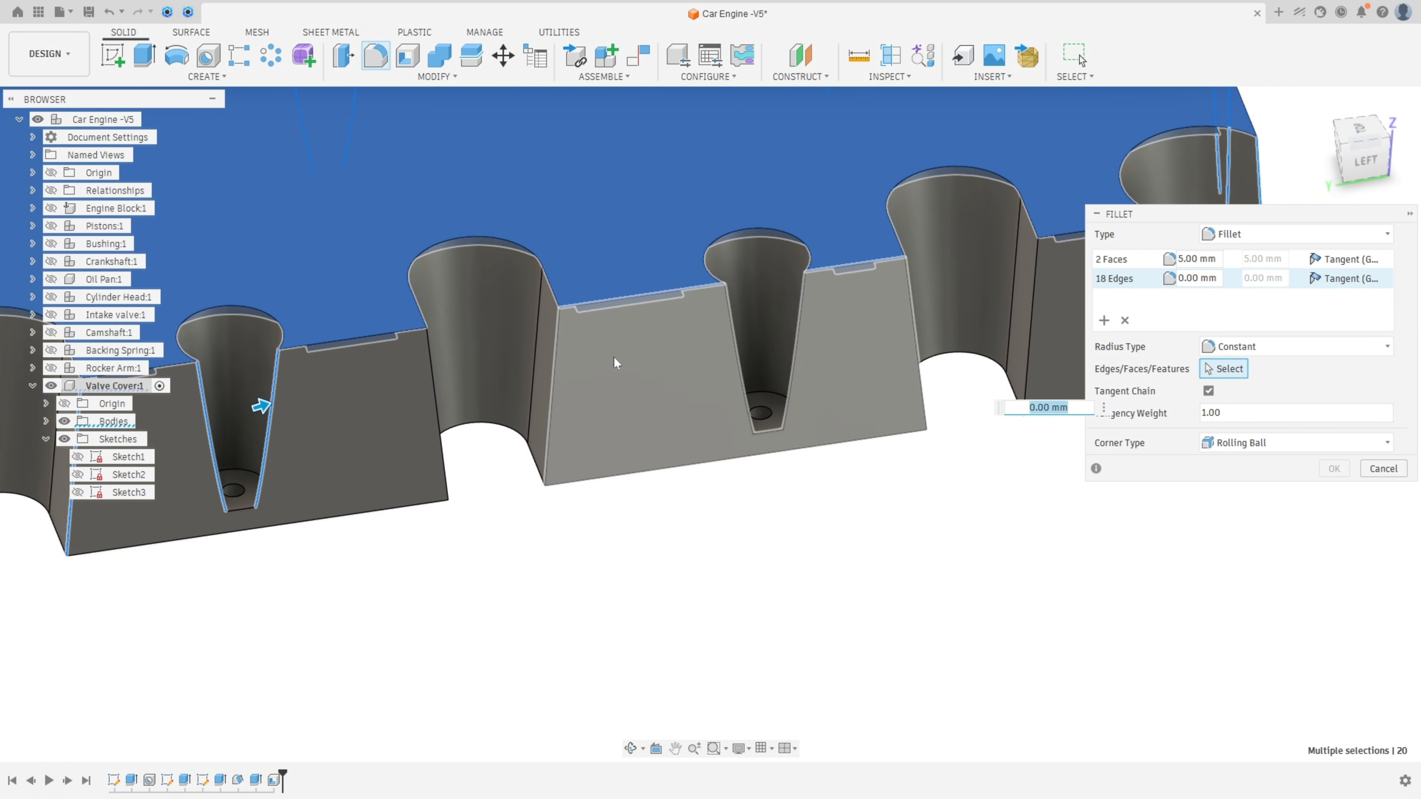
# - Add the remaining slot and bolt recess edges along the slotted side and fillet all 24 selected edges at 5 mm
pyautogui.click(547, 362)
pyautogui.click(441, 392)
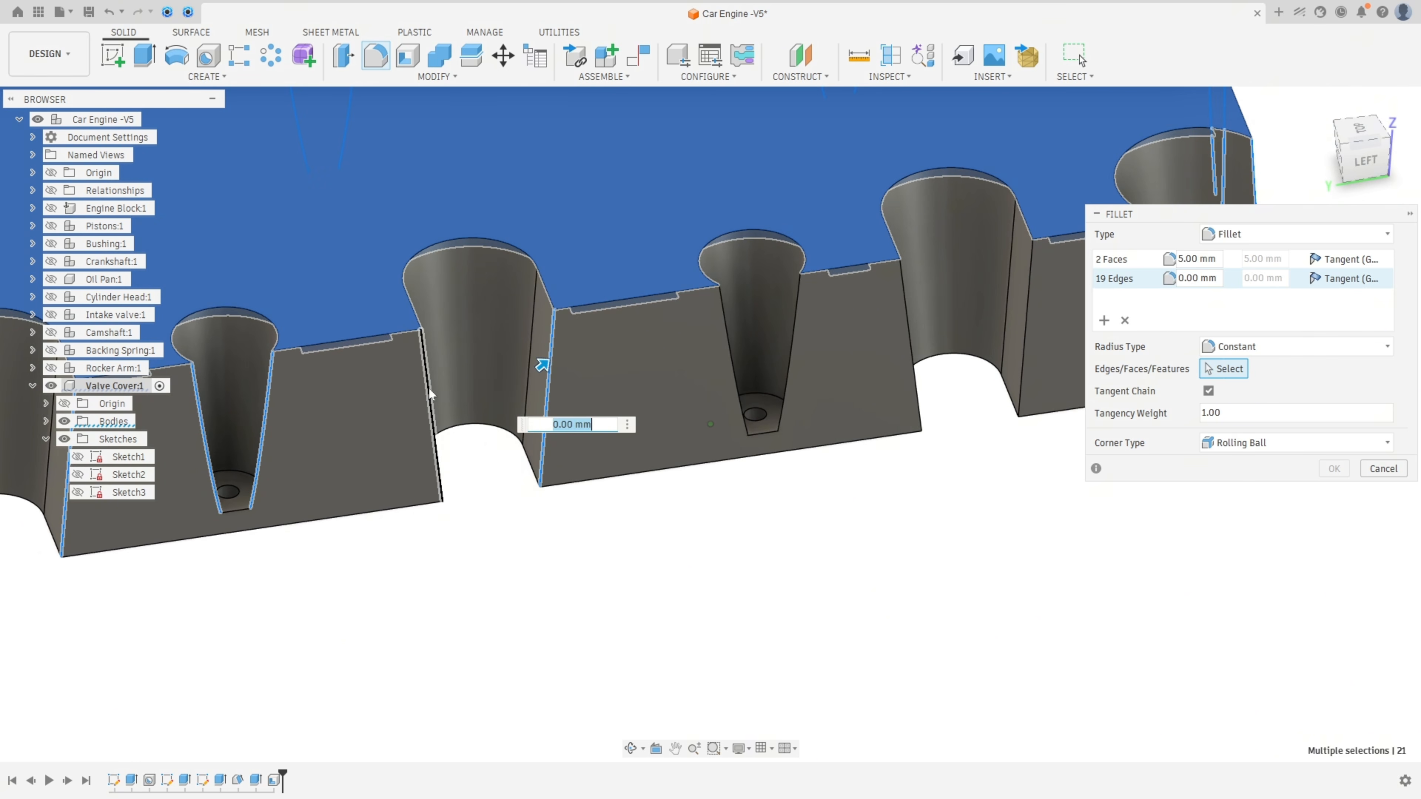
pyautogui.click(730, 340)
pyautogui.click(795, 335)
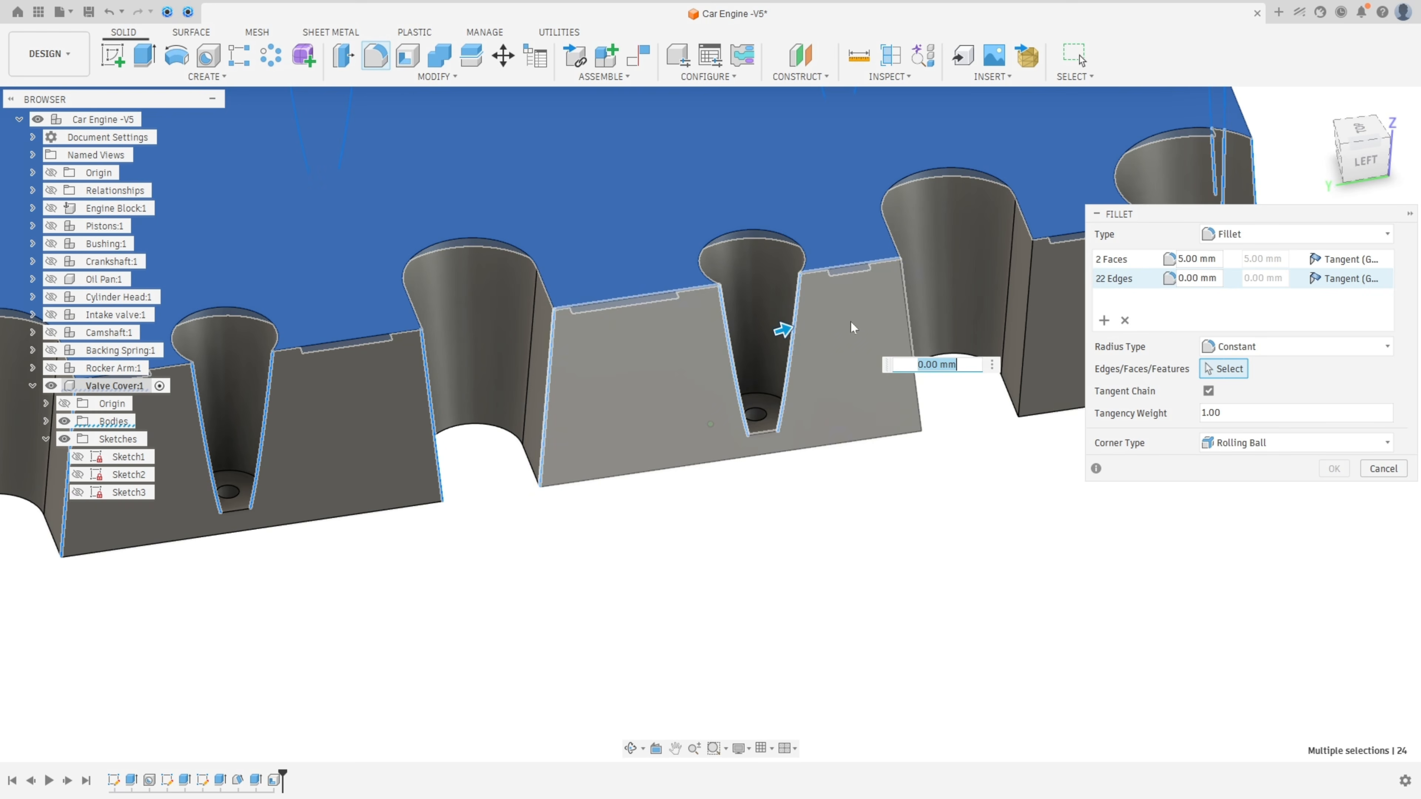
pyautogui.click(910, 316)
pyautogui.click(1027, 308)
pyautogui.keyDown('shift'); pyautogui.moveTo(1026, 309); pyautogui.dragTo(1007, 404, button='middle'); pyautogui.keyUp('shift')
pyautogui.write('5')
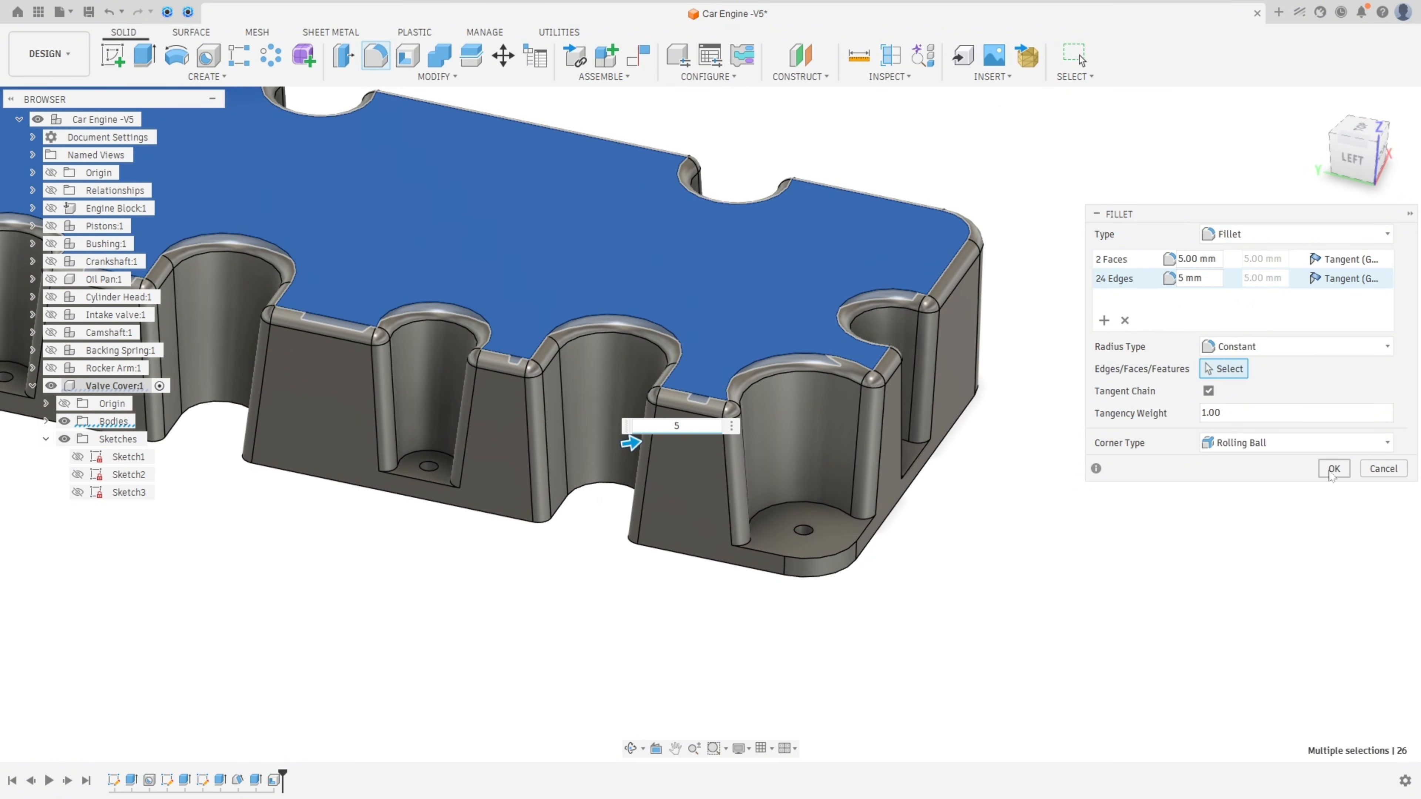
pyautogui.click(1333, 469)
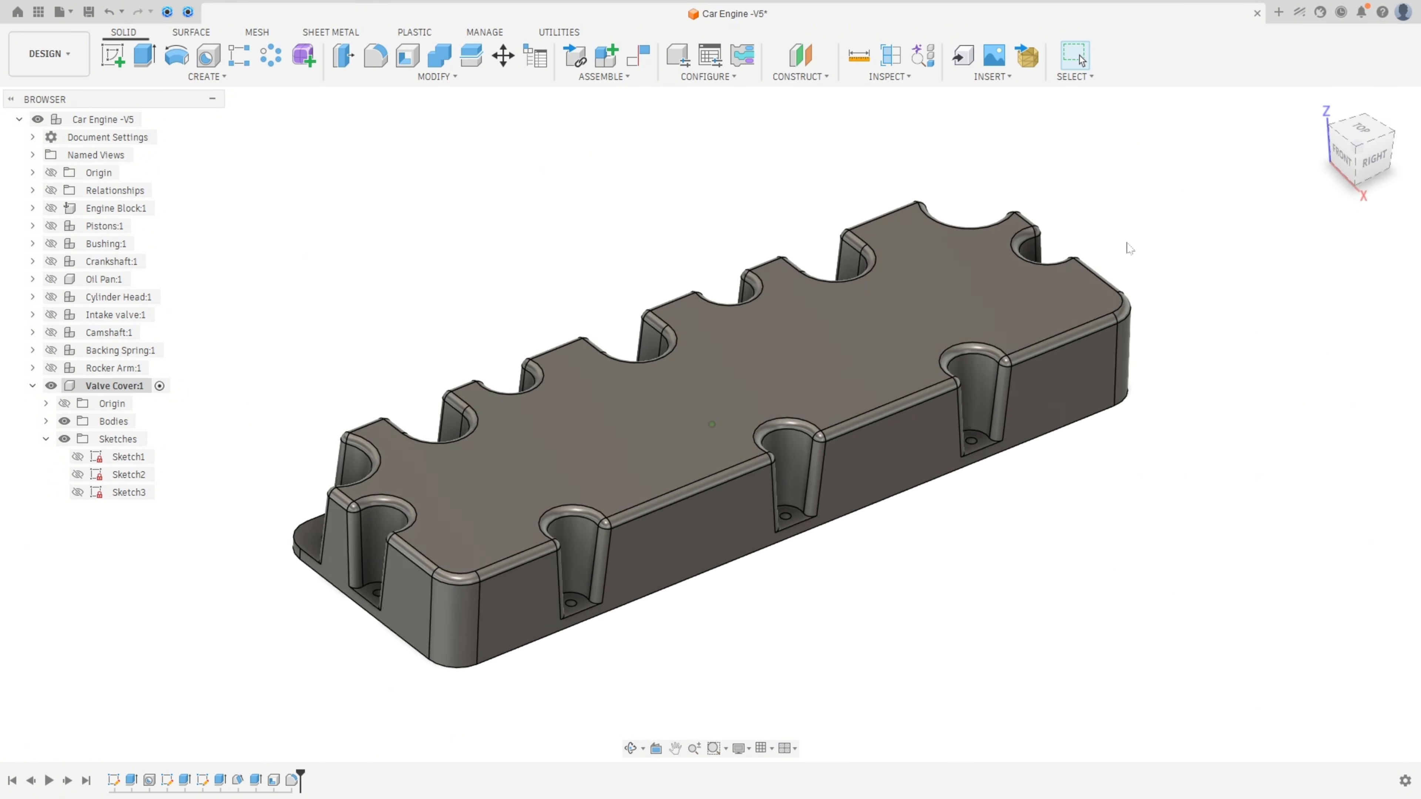
# - Sketch the text "Fusion 360 Mastery" lengthwise in a frame on the cover's top face, in Arial at 25 mm height
pyautogui.click(112, 54)
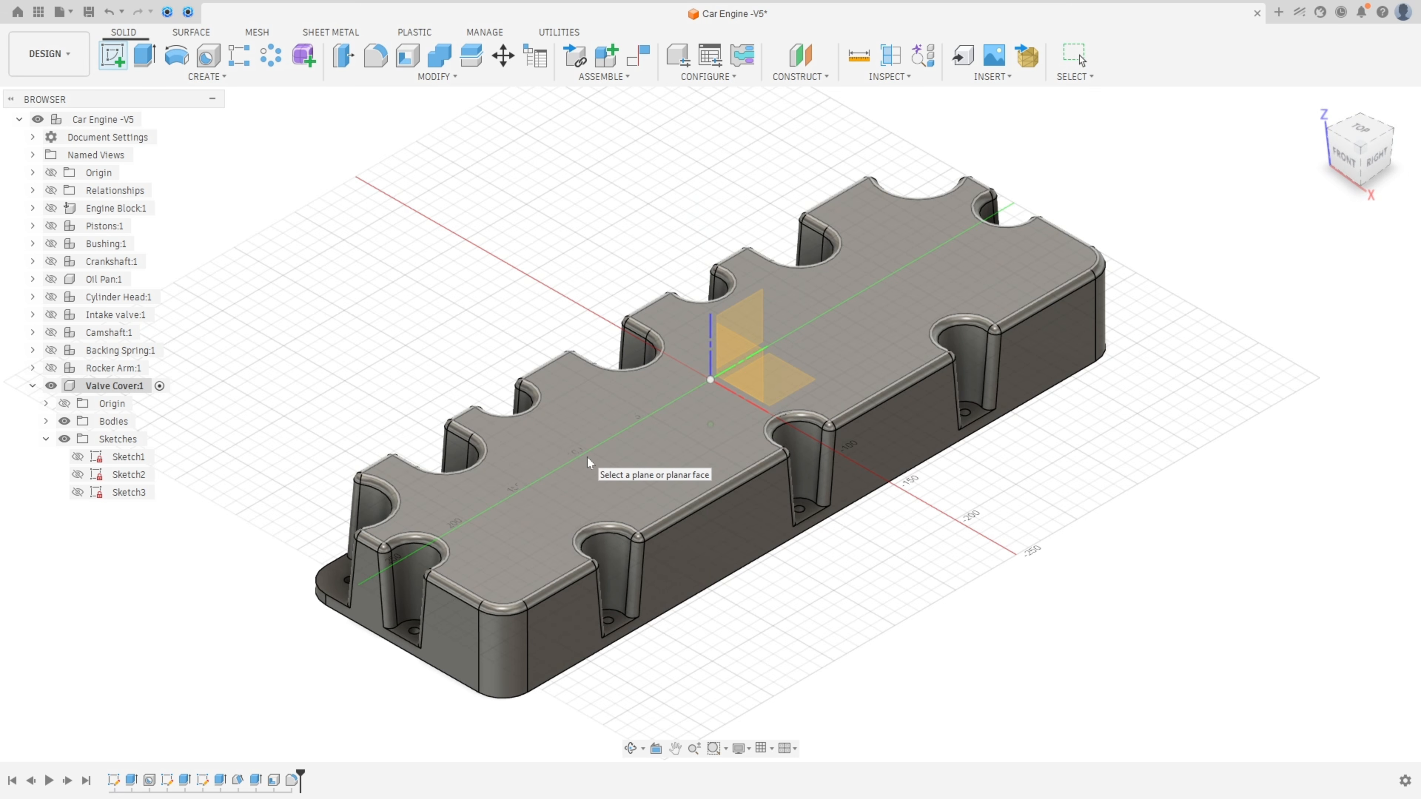
pyautogui.click(586, 458)
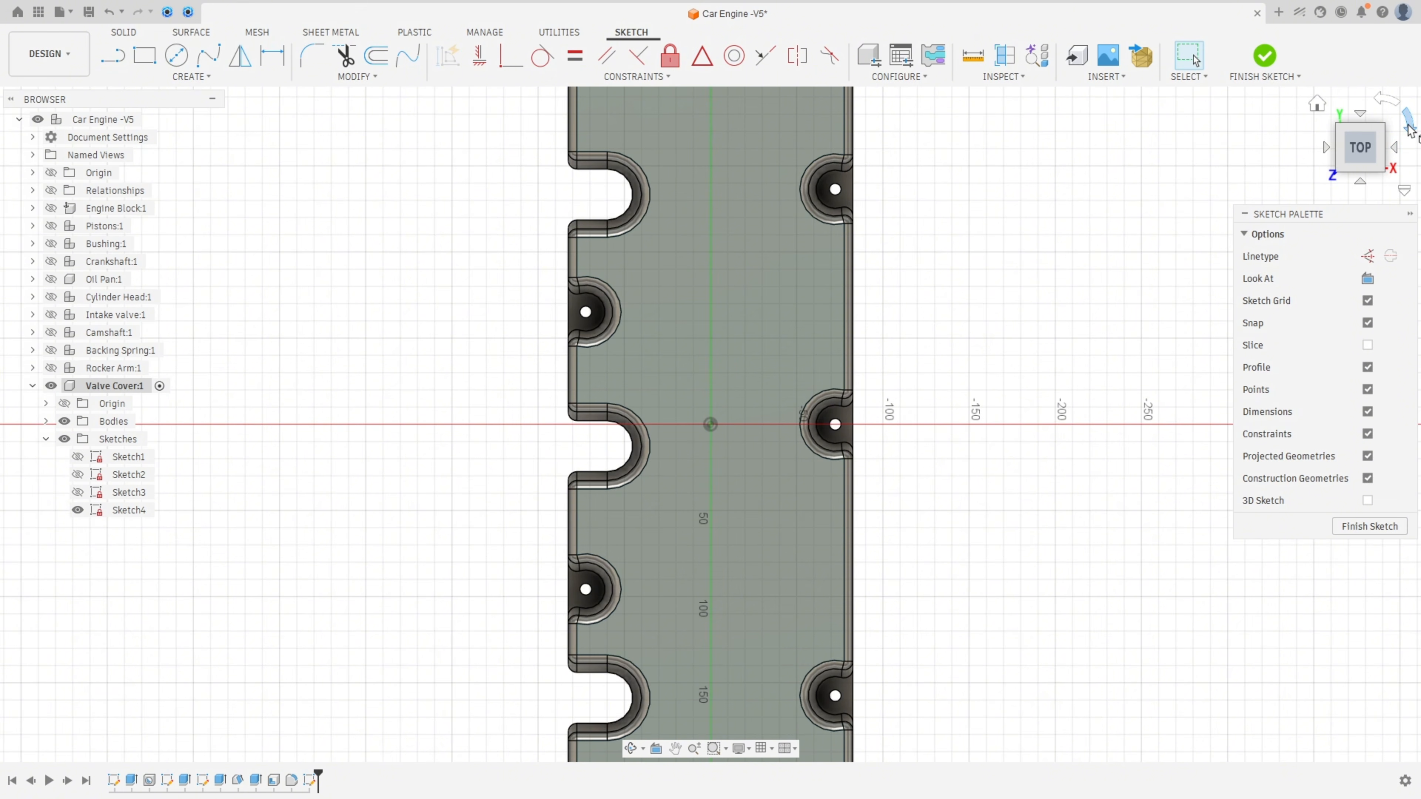
pyautogui.click(1409, 128)
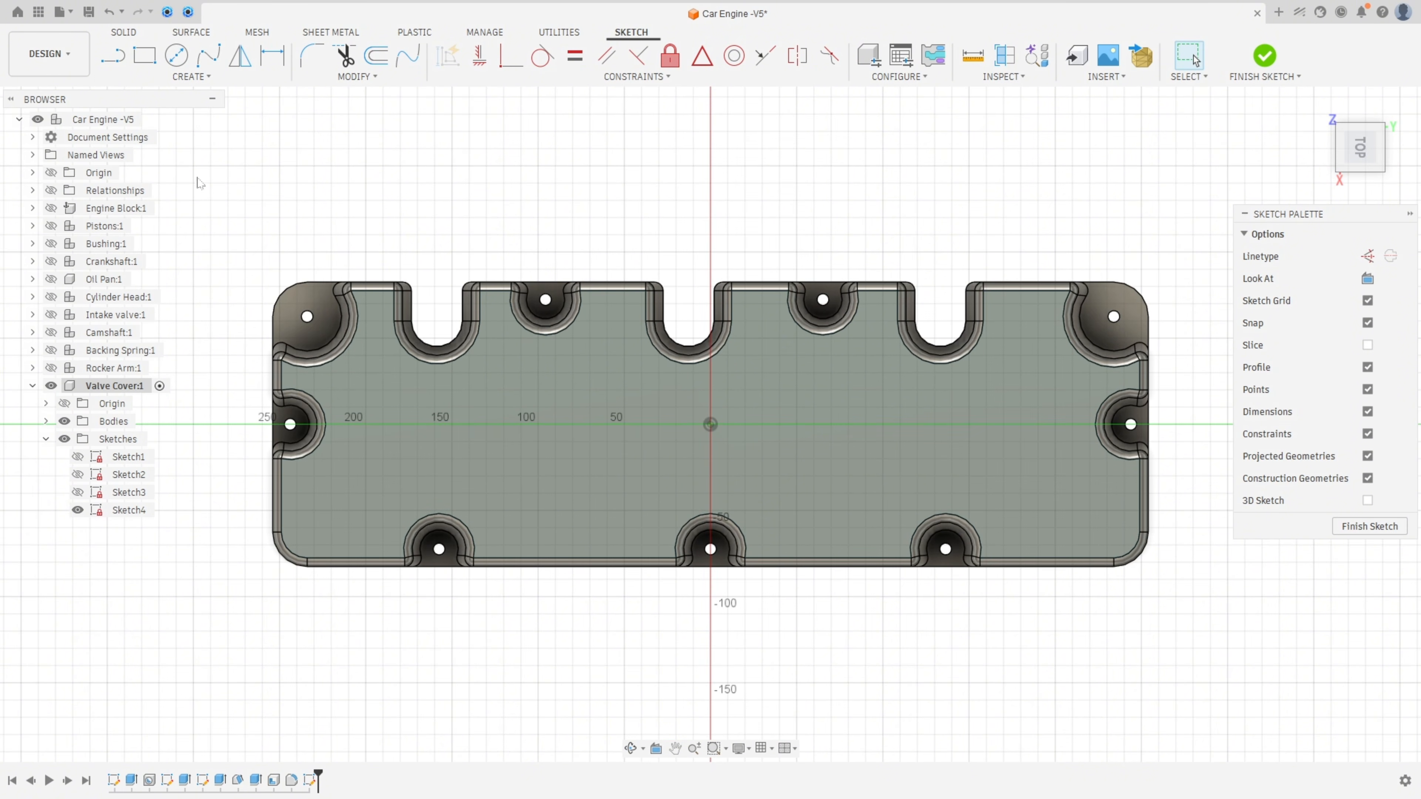
pyautogui.click(185, 76)
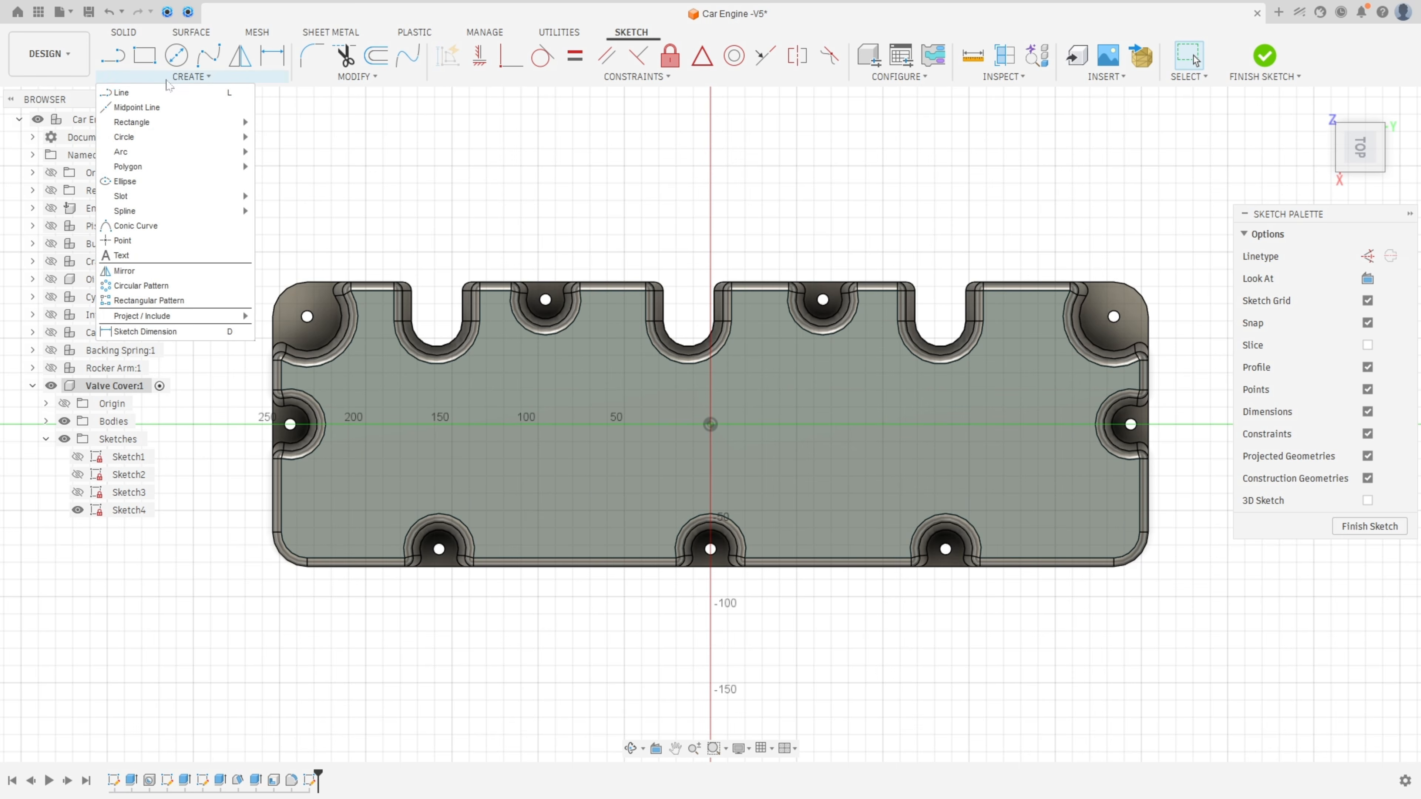
pyautogui.click(121, 256)
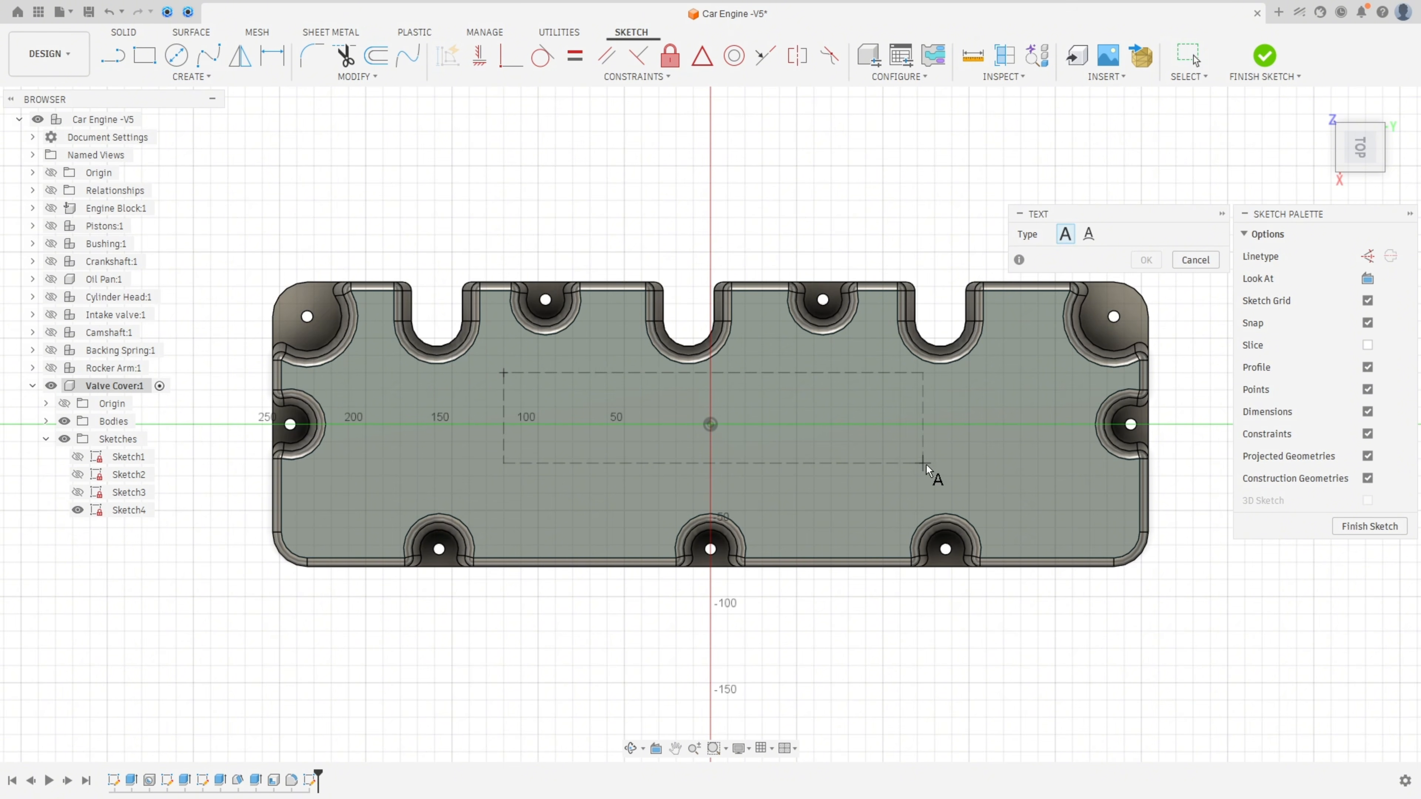
pyautogui.click(970, 478)
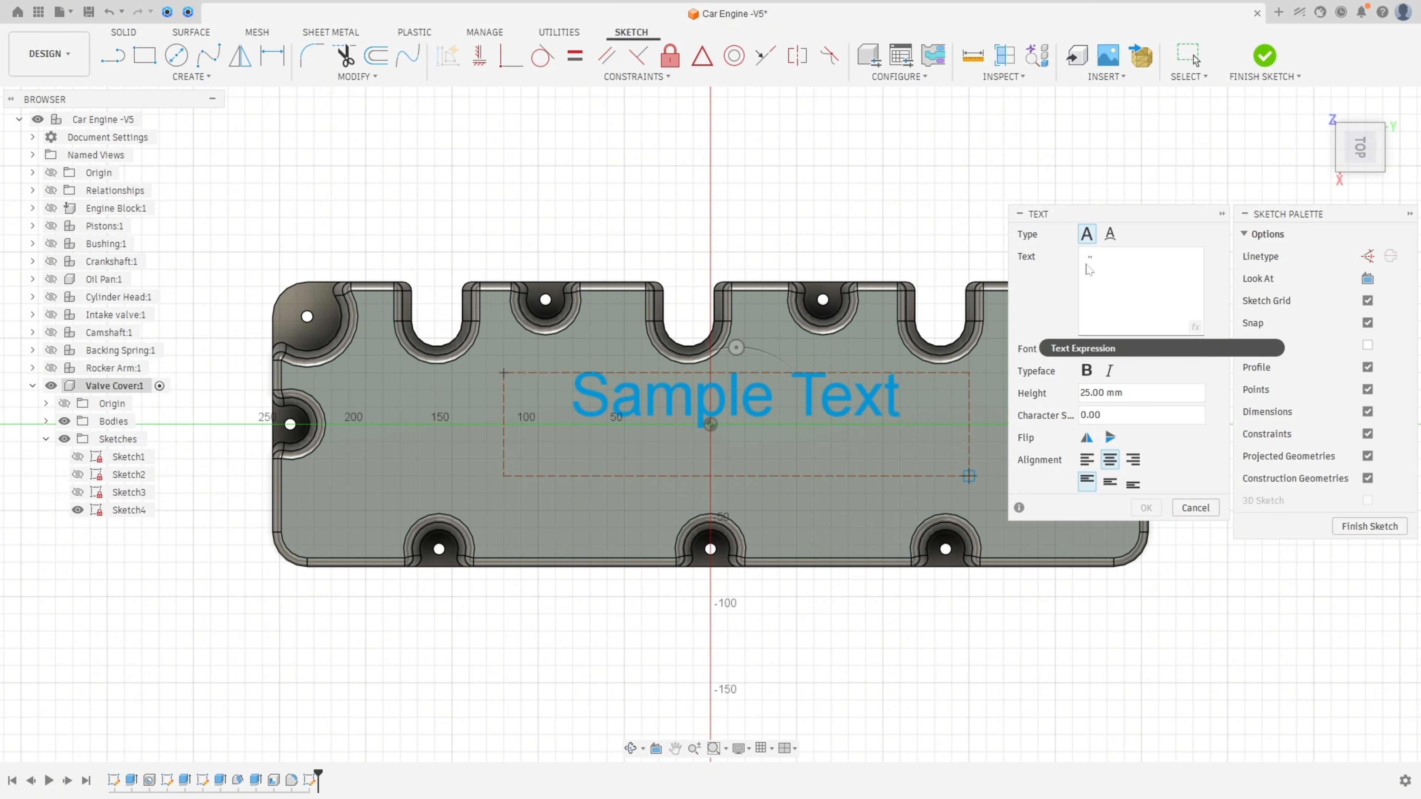
pyautogui.write('Fusion 360 Mastery')
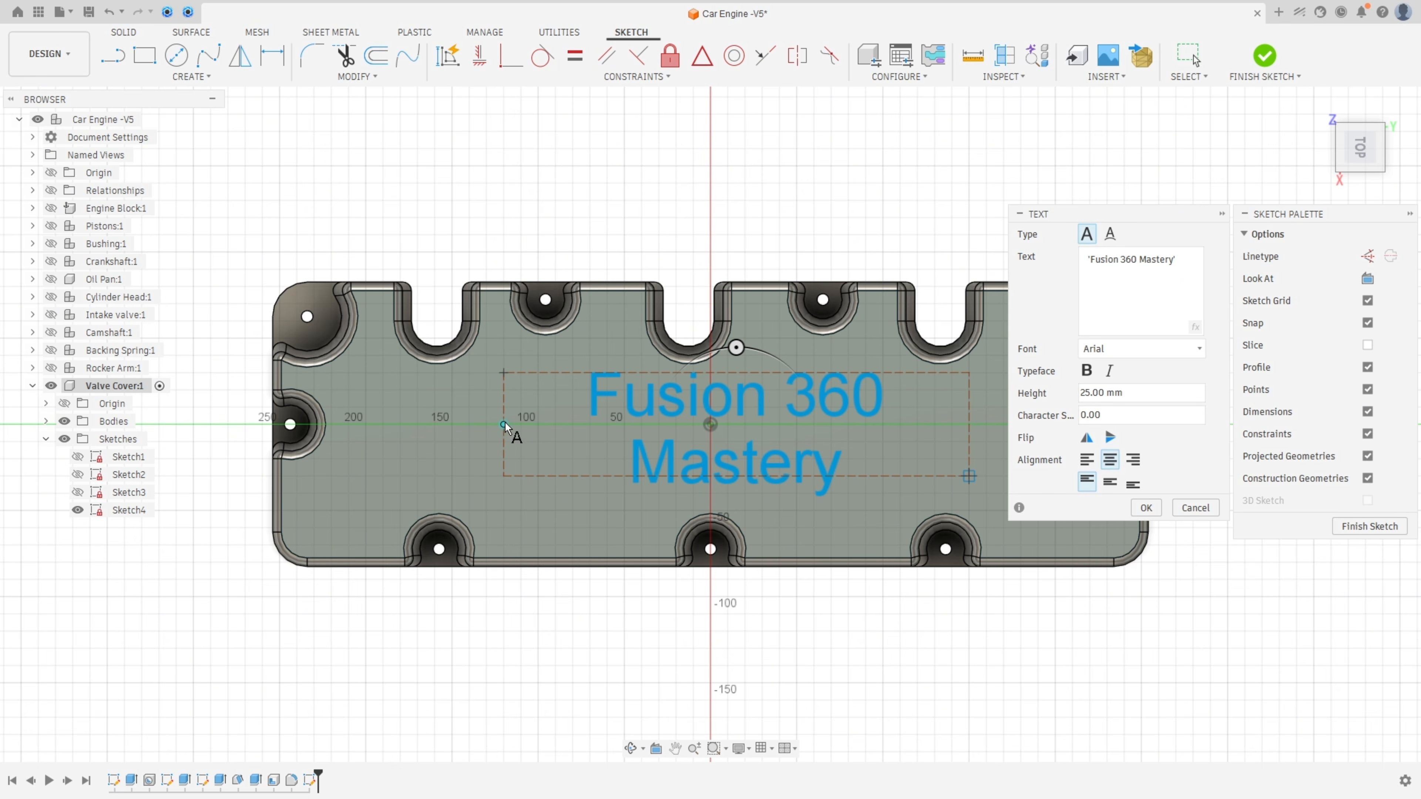
pyautogui.click(1145, 508)
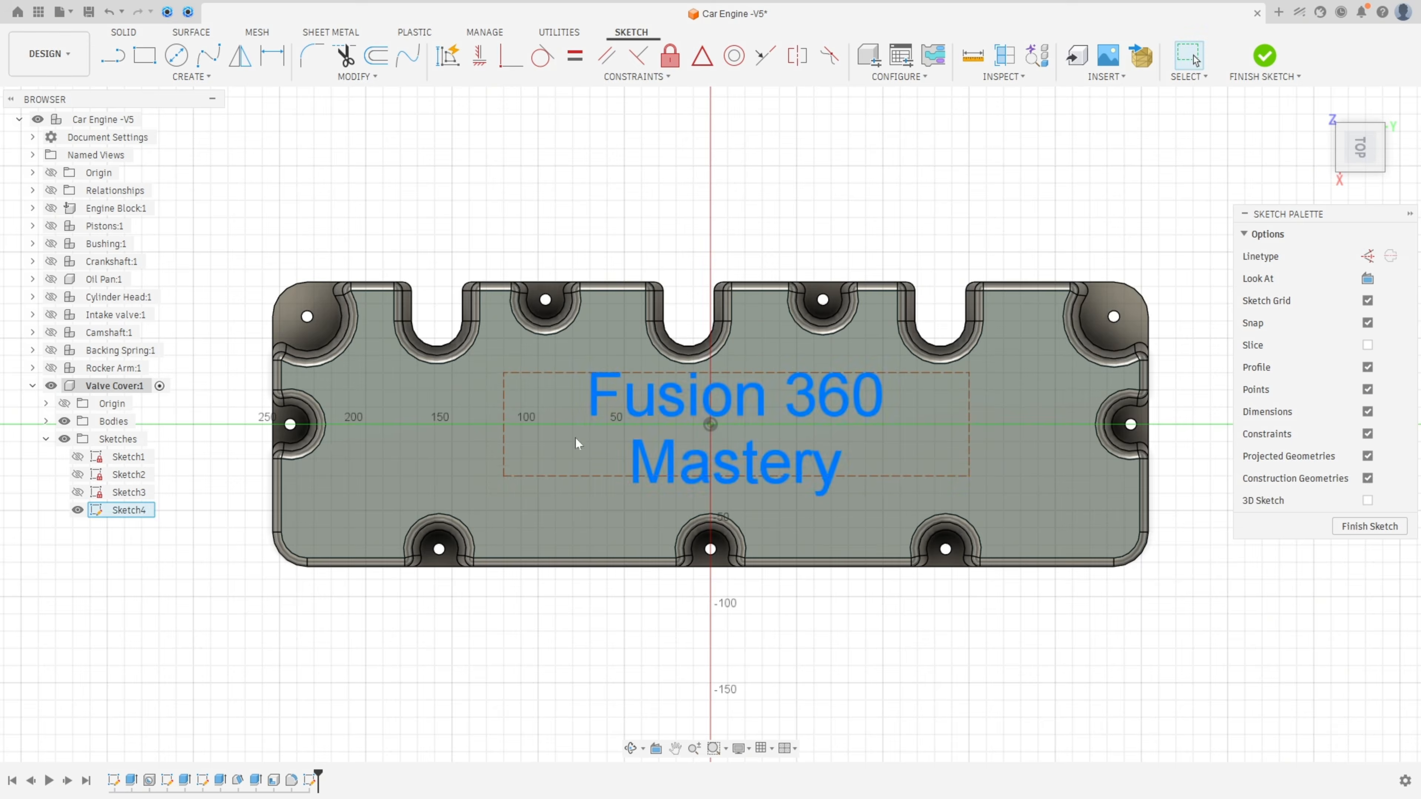
# - Widen the text frame to about 393 mm for single-line text, lower its upper edge to centre the lettering, and finish the sketch
pyautogui.moveTo(504, 417); pyautogui.dragTo(380, 417)
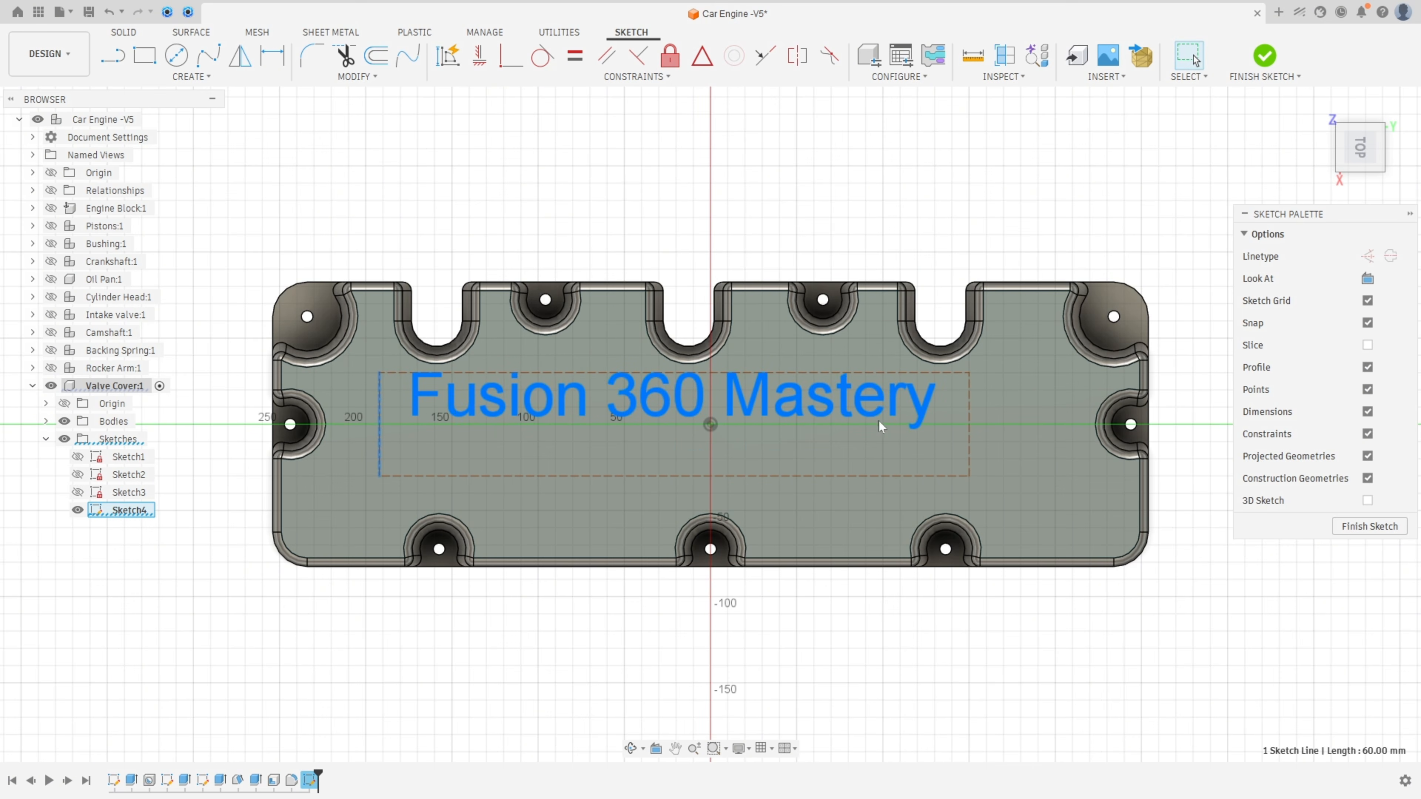
pyautogui.moveTo(970, 420); pyautogui.dragTo(1057, 423)
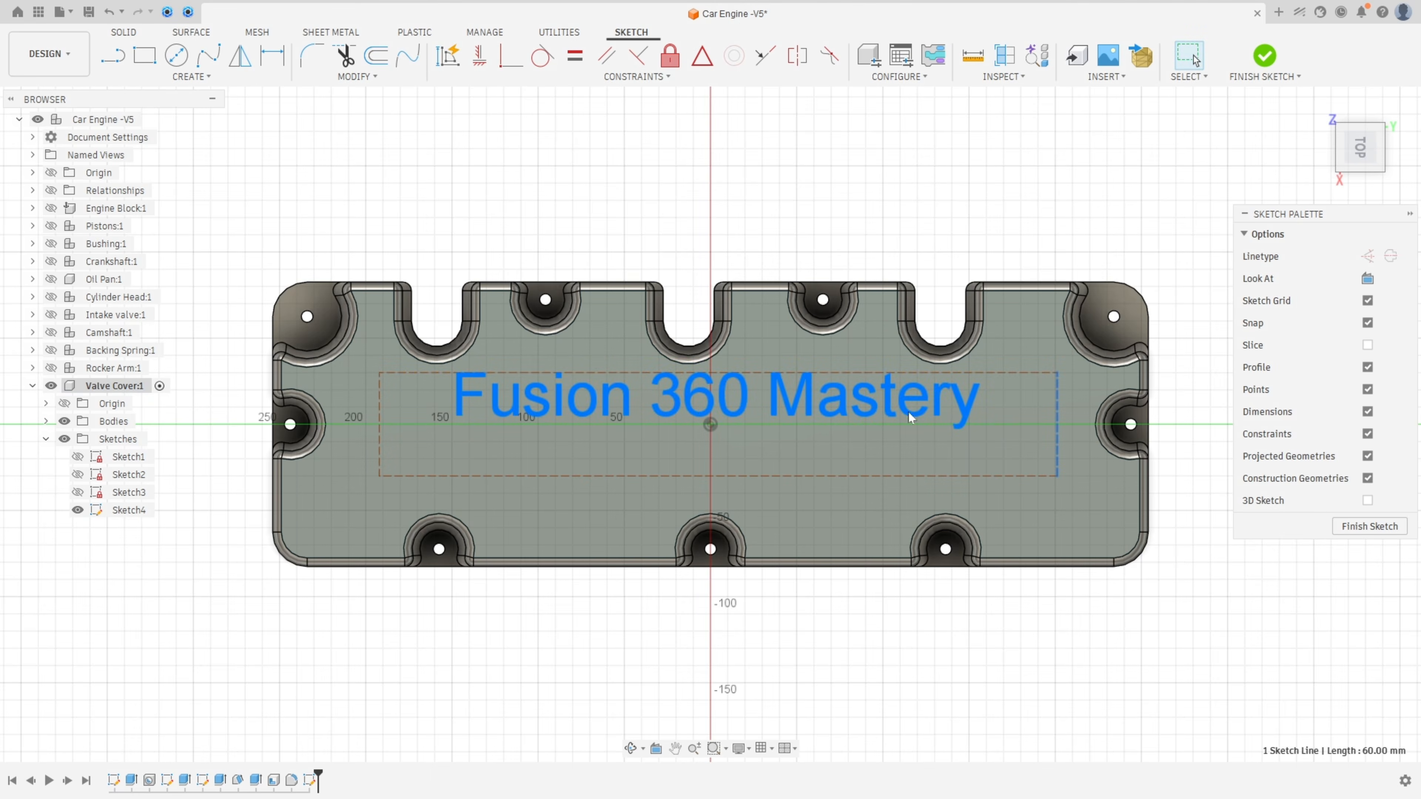
pyautogui.moveTo(766, 381); pyautogui.dragTo(770, 438)
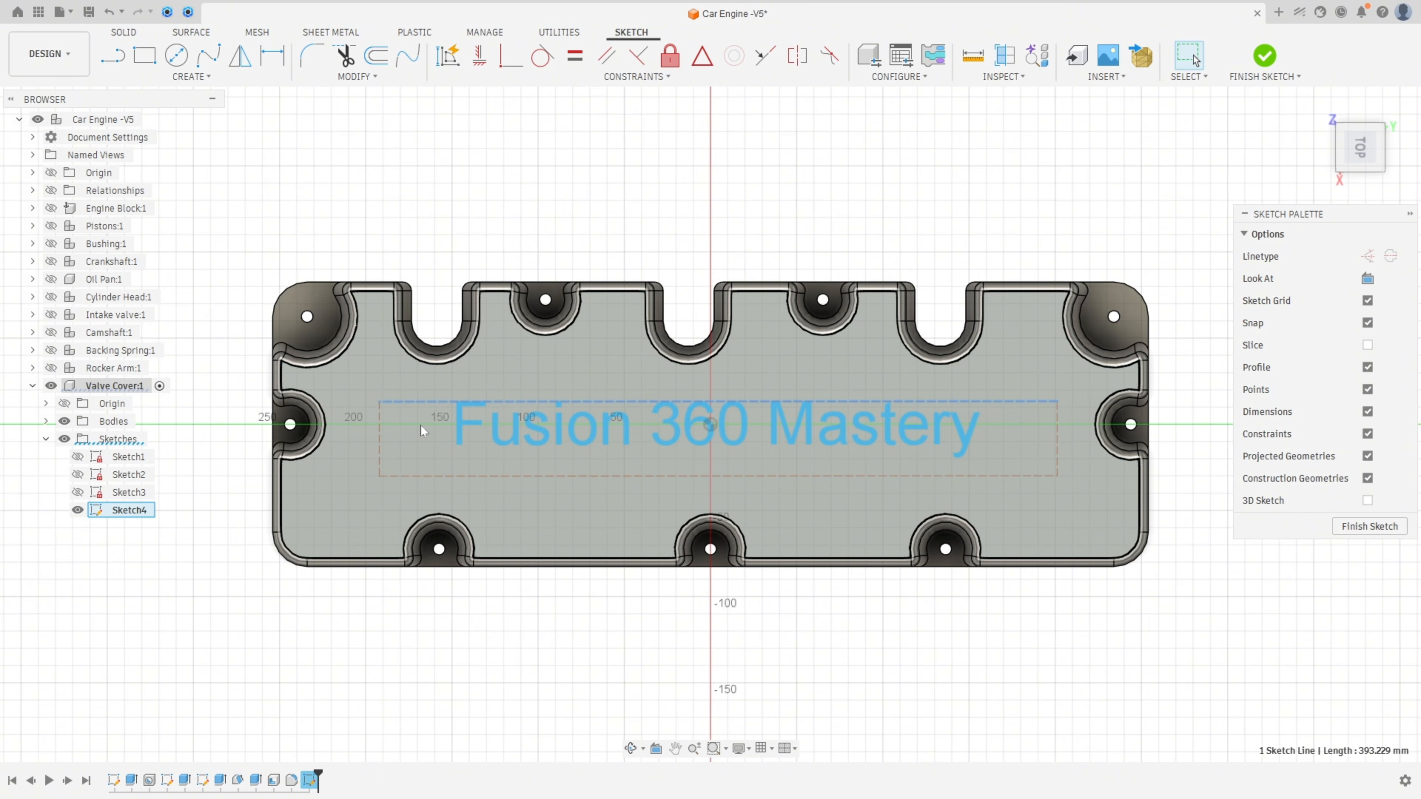
pyautogui.click(1263, 61)
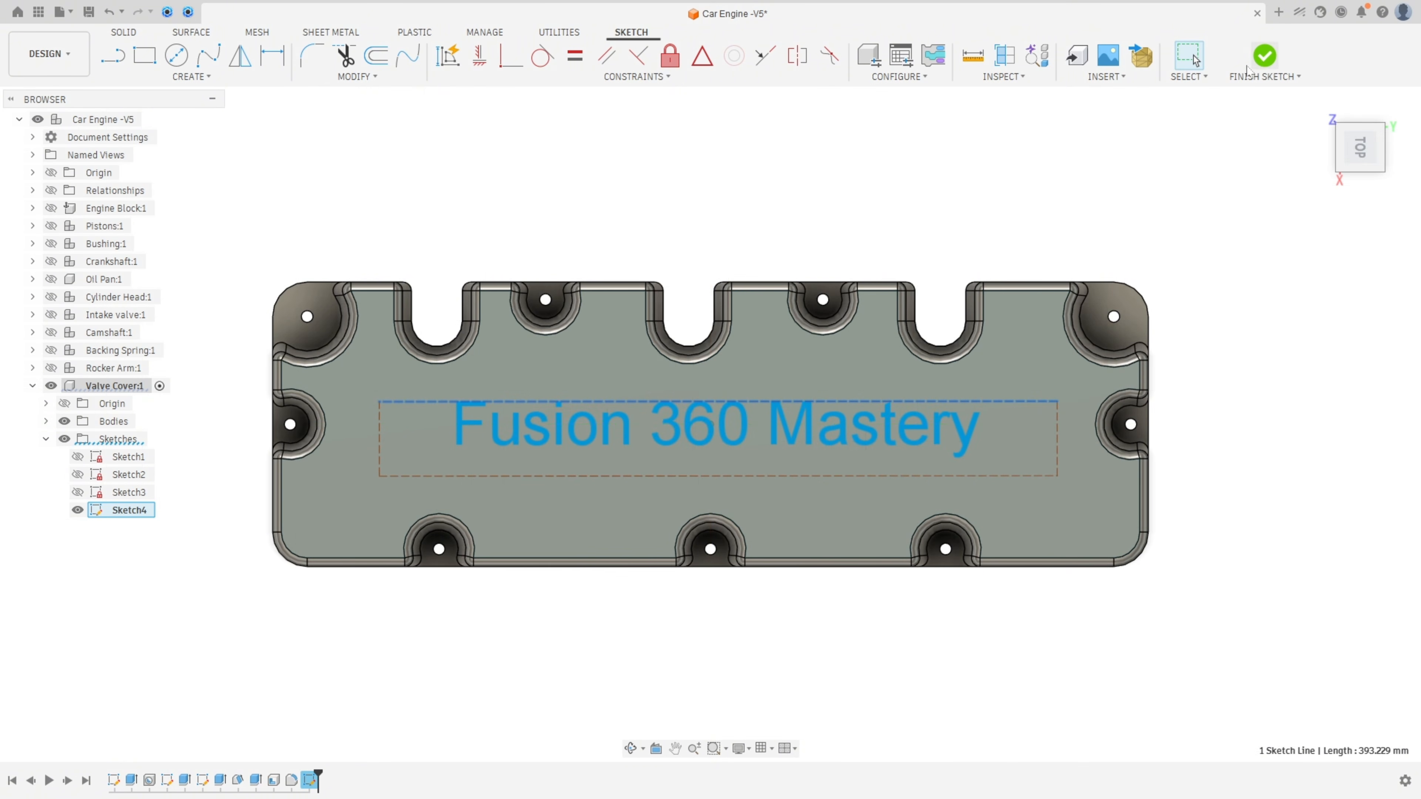
# - Start an Emboss with the "Fusion 360 Mastery" sketch text as the profile and the cover's top face as the target
pyautogui.click(207, 76)
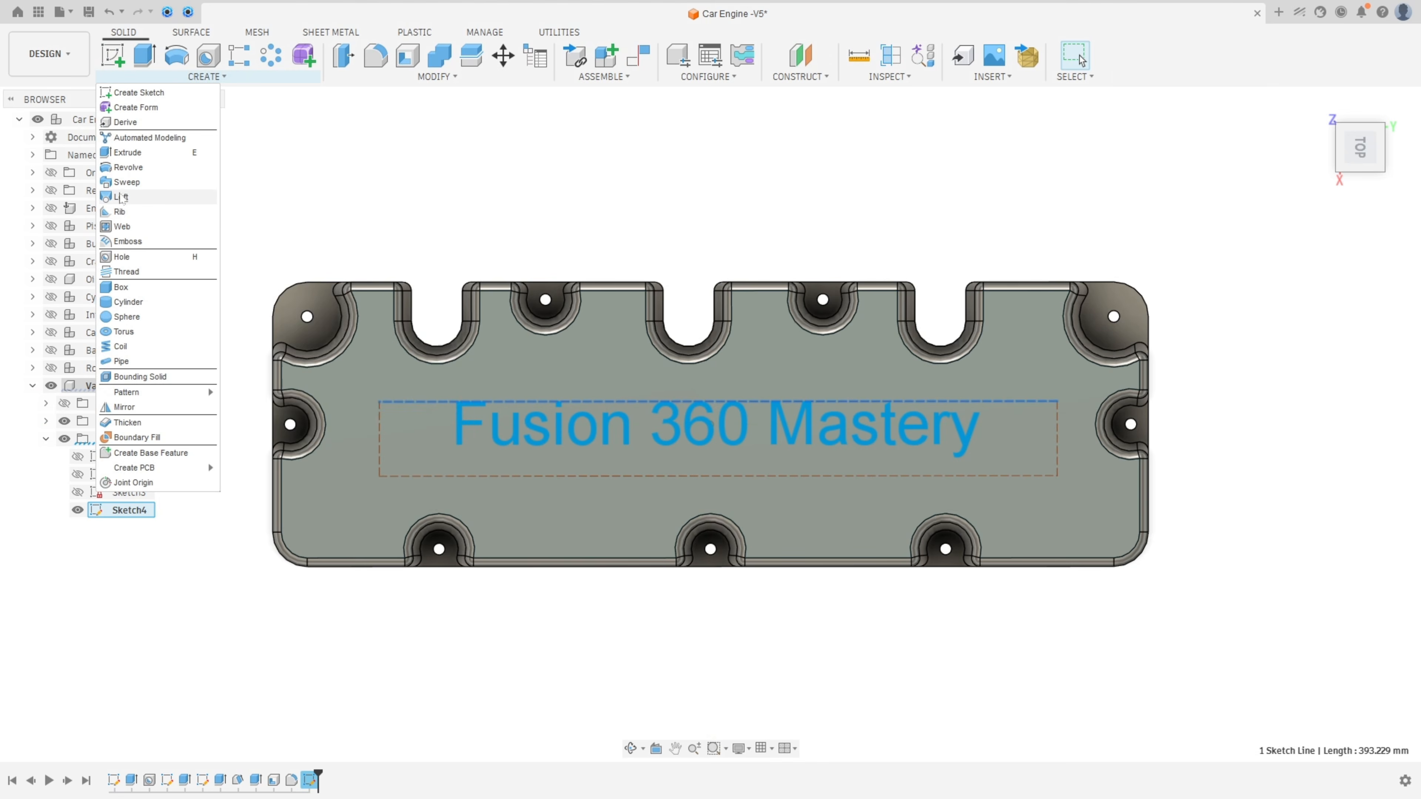
pyautogui.click(124, 244)
pyautogui.keyDown('shift'); pyautogui.moveTo(1180, 353); pyautogui.dragTo(1223, 252, button='middle'); pyautogui.keyUp('shift')
pyautogui.scroll(3, 672, 386)
pyautogui.click(548, 402)
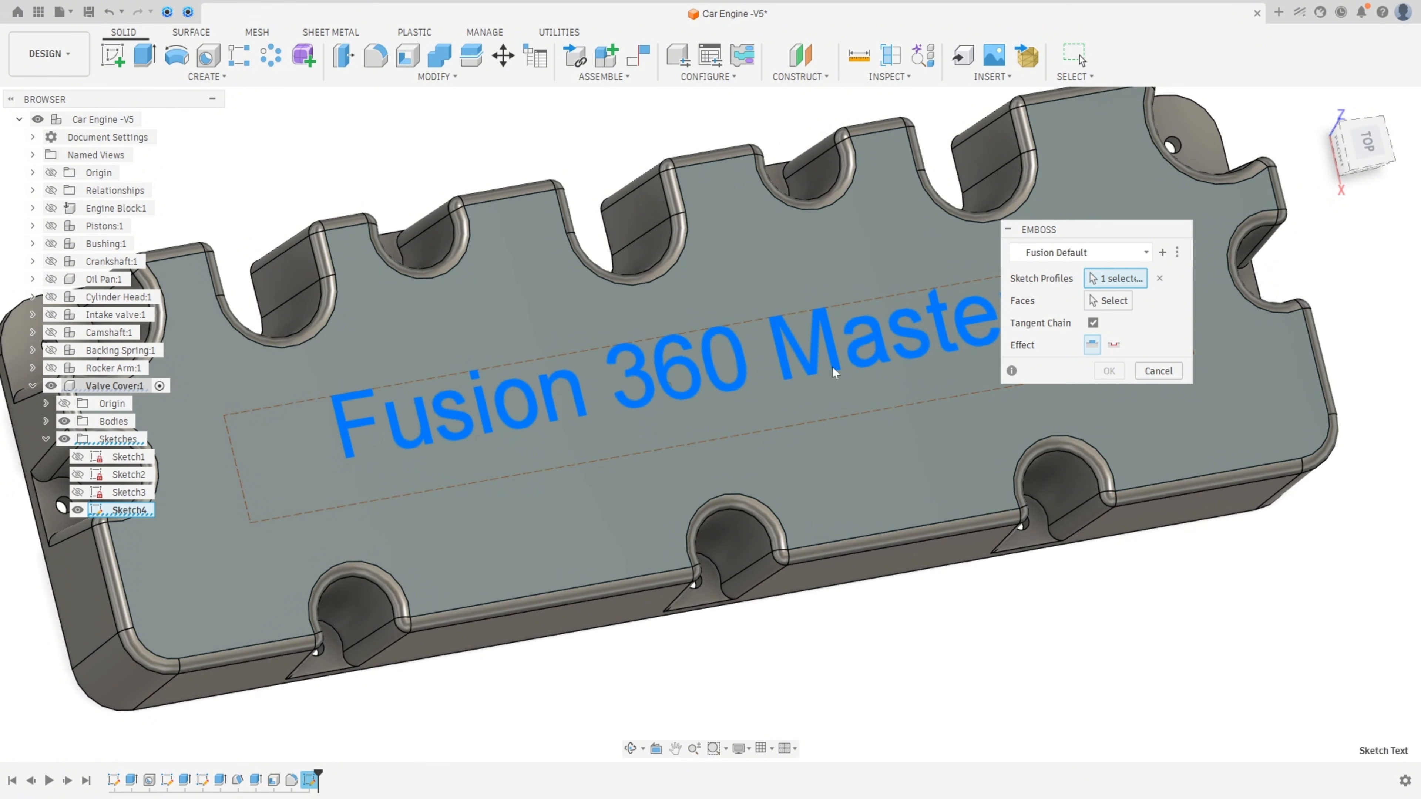
pyautogui.click(1108, 300)
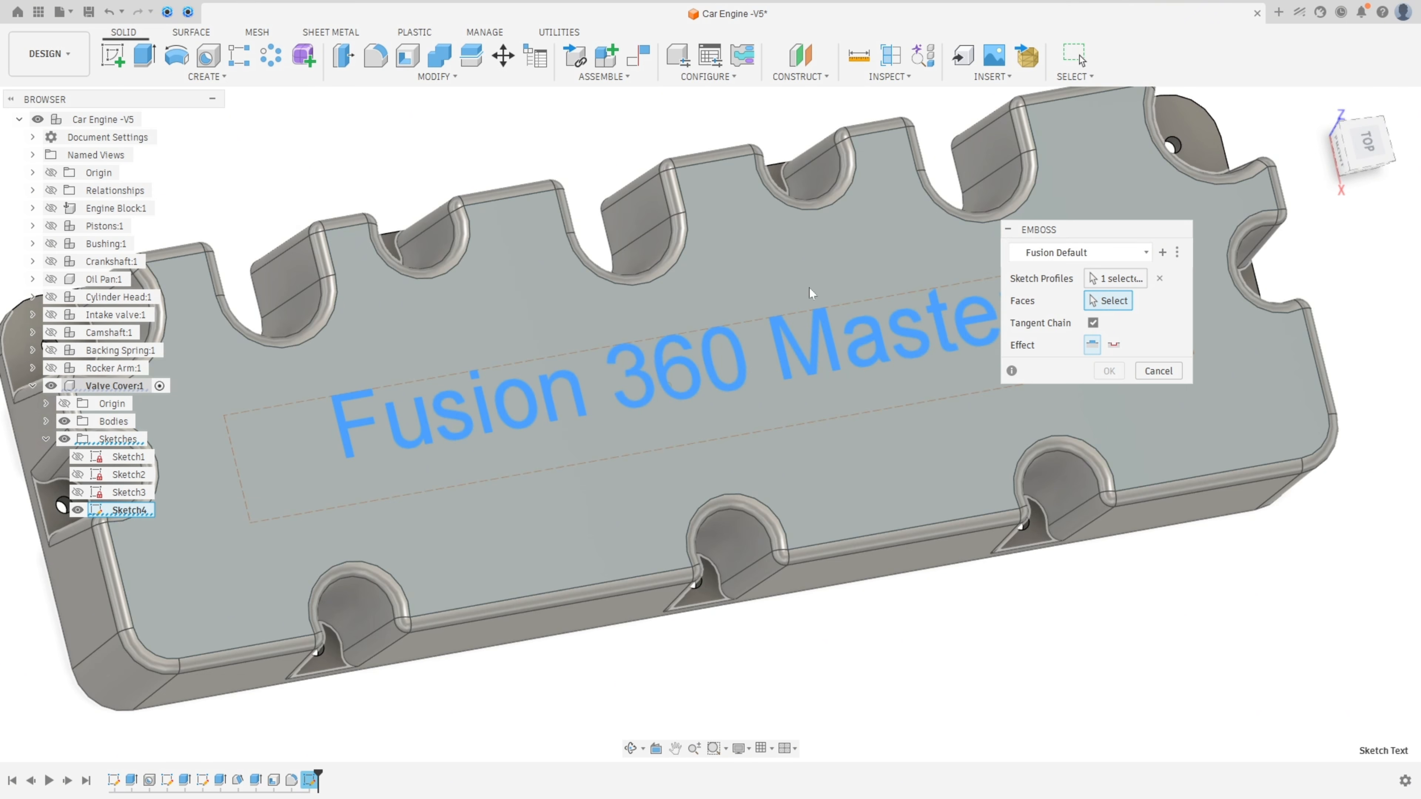
pyautogui.click(756, 268)
# - Set the text depth to 1.5 mm, compare the Deboss effect, and create the lettering with the raised Emboss effect
pyautogui.keyDown('shift'); pyautogui.moveTo(809, 295); pyautogui.dragTo(755, 352, button='middle'); pyautogui.keyUp('shift')
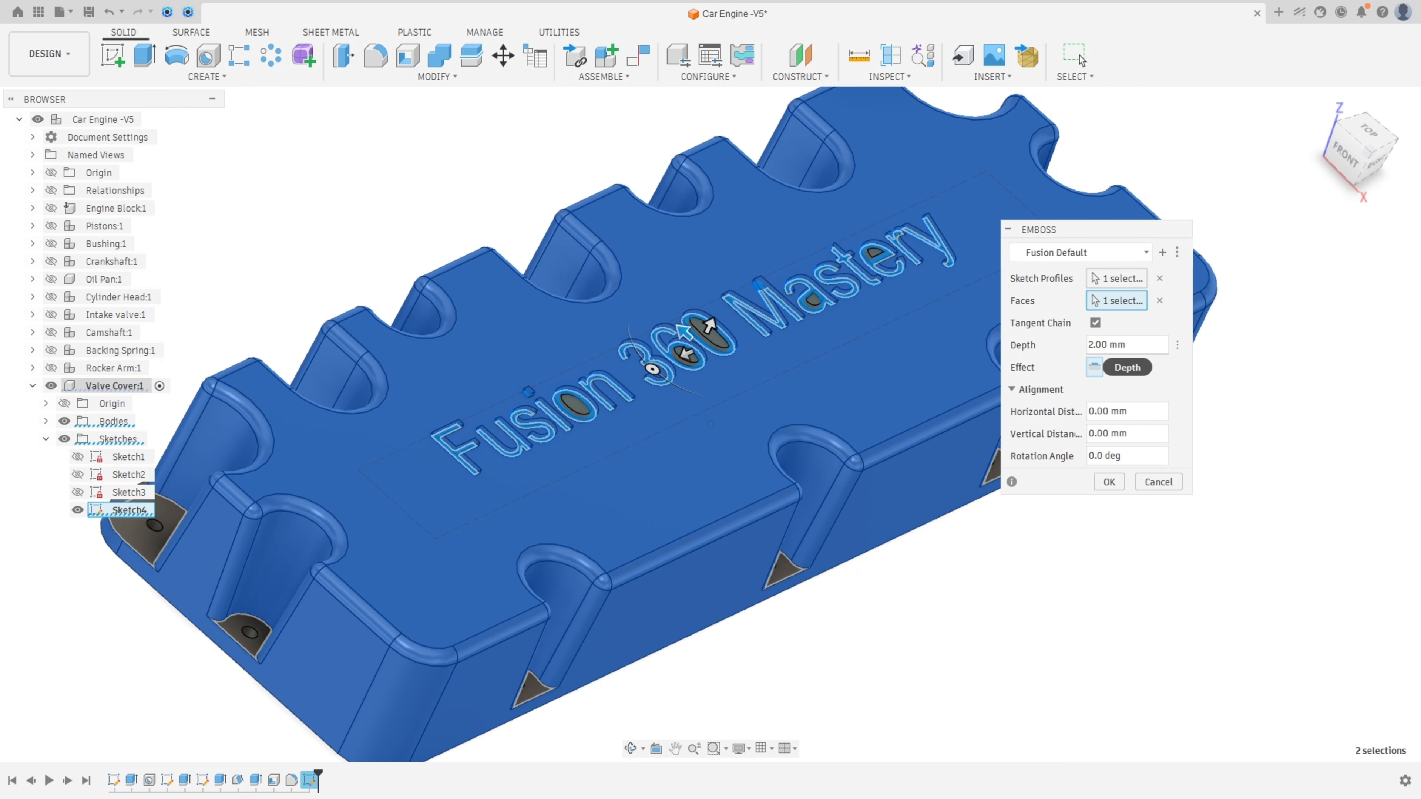
pyautogui.keyDown('shift'); pyautogui.moveTo(1119, 348); pyautogui.dragTo(1027, 348, button='middle'); pyautogui.keyUp('shift')
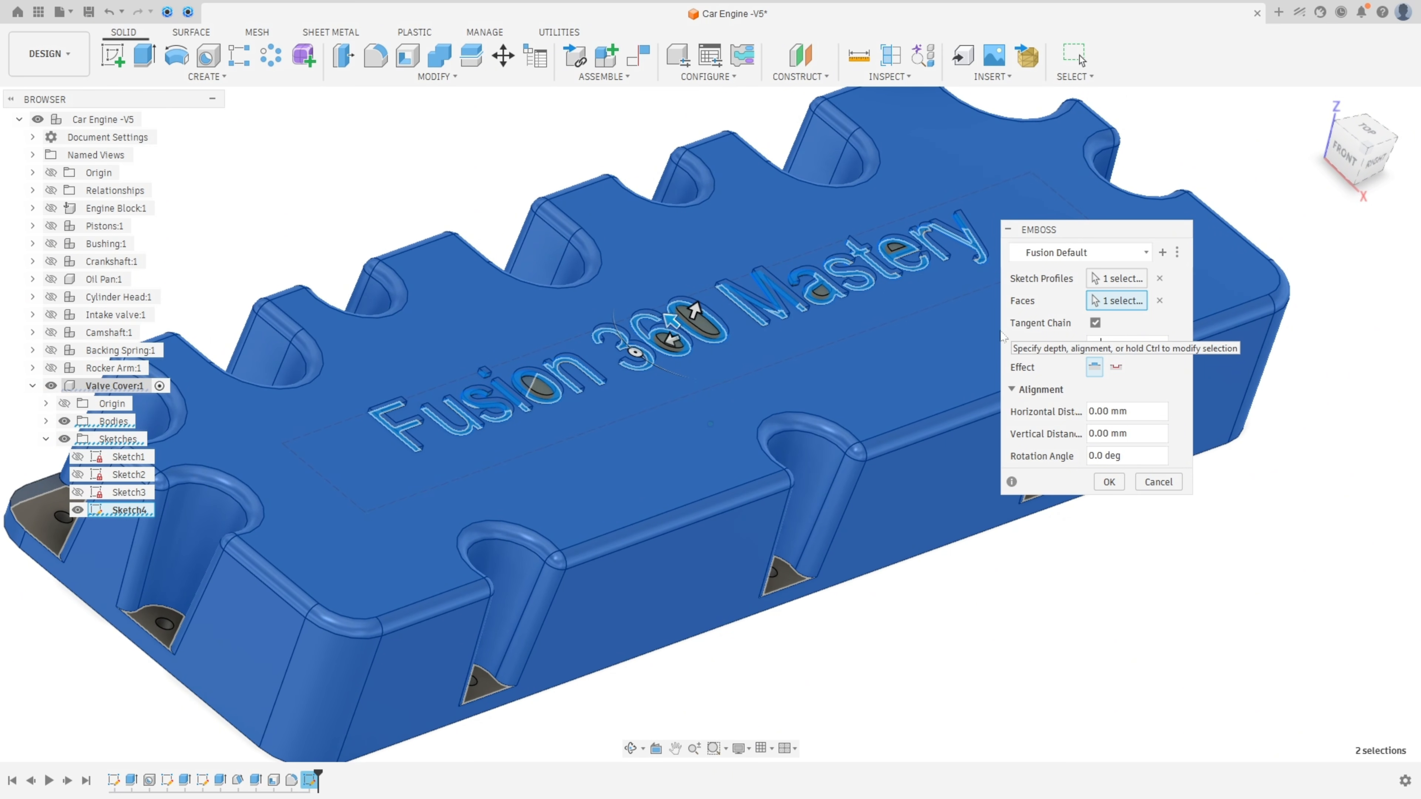
pyautogui.scroll(2, 1014, 356)
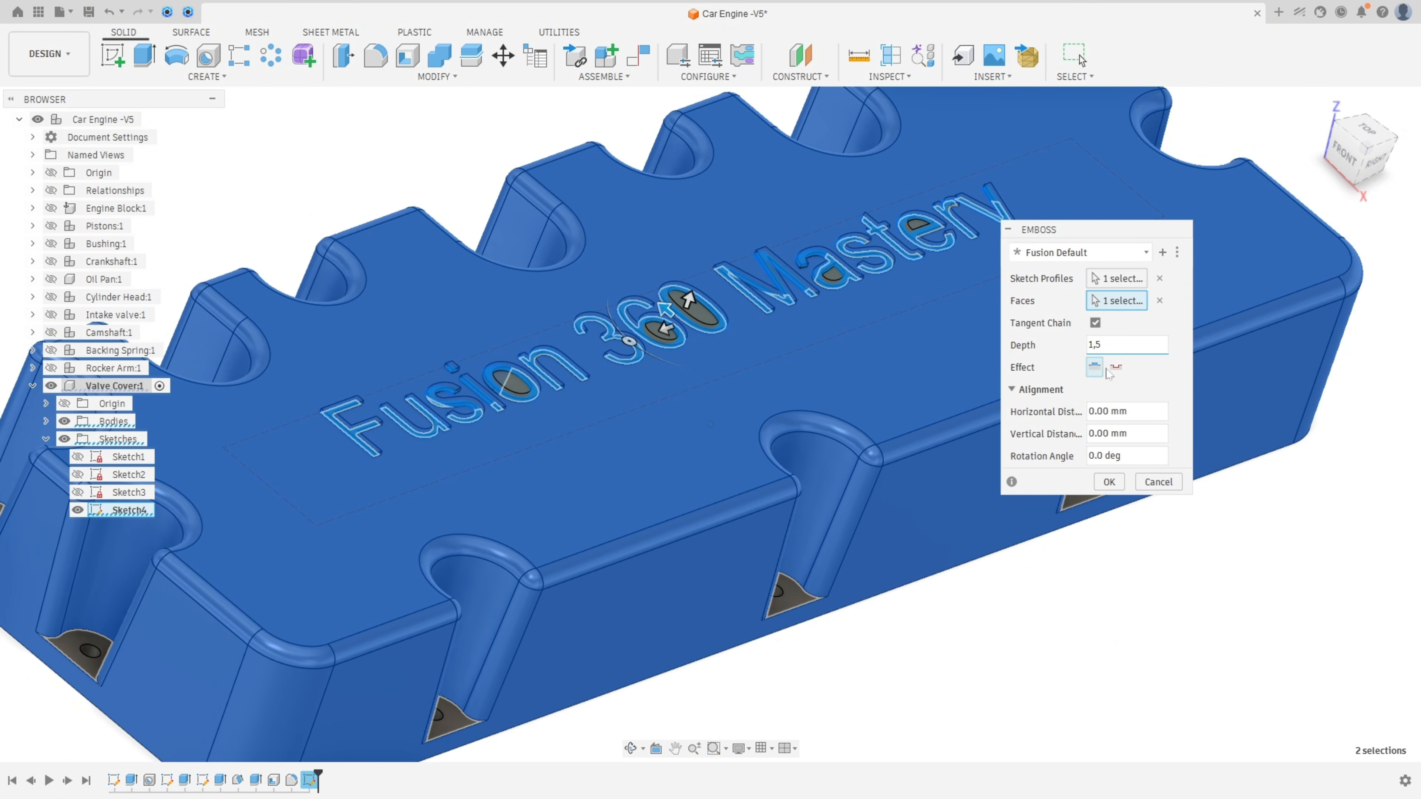
pyautogui.click(1116, 368)
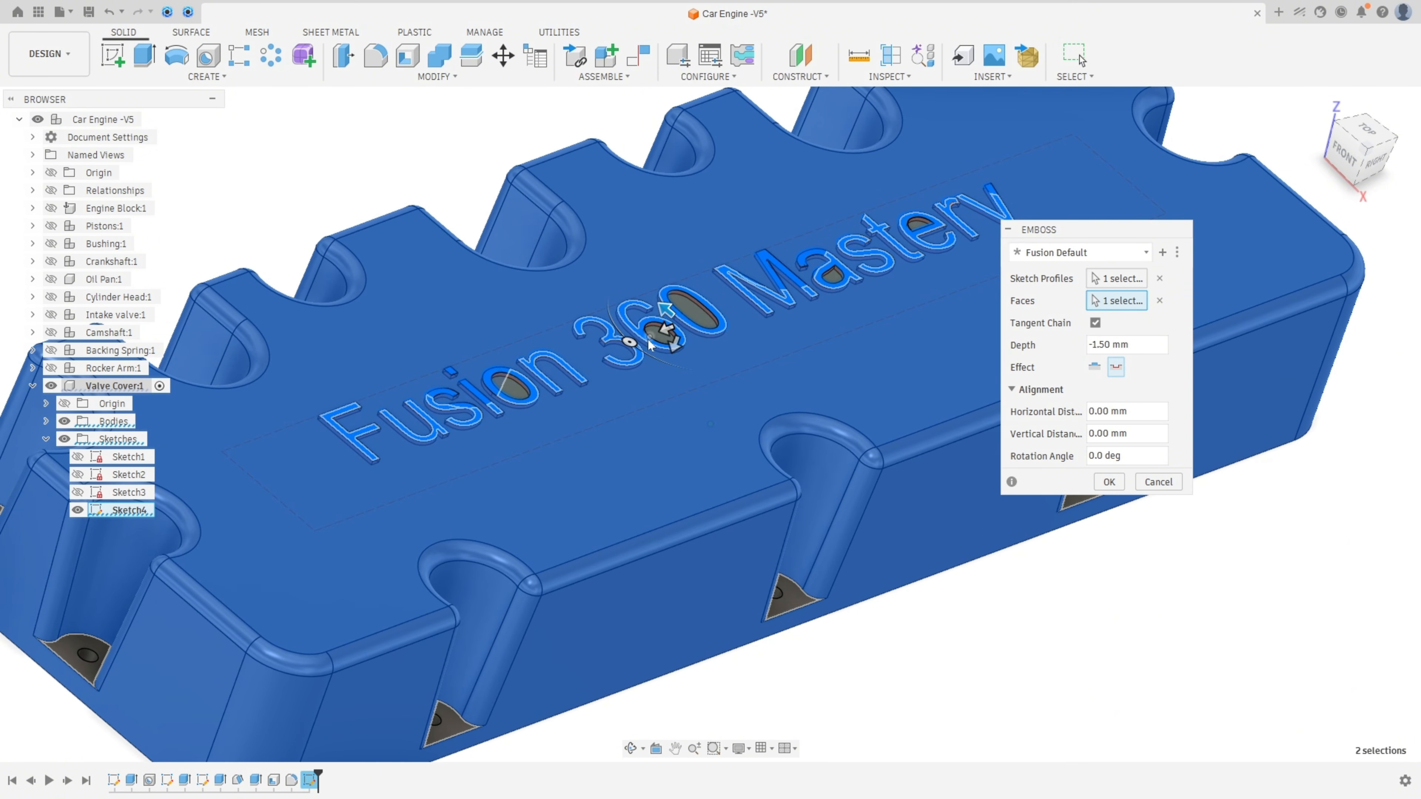
pyautogui.click(1095, 367)
pyautogui.scroll(-2, 1041, 427)
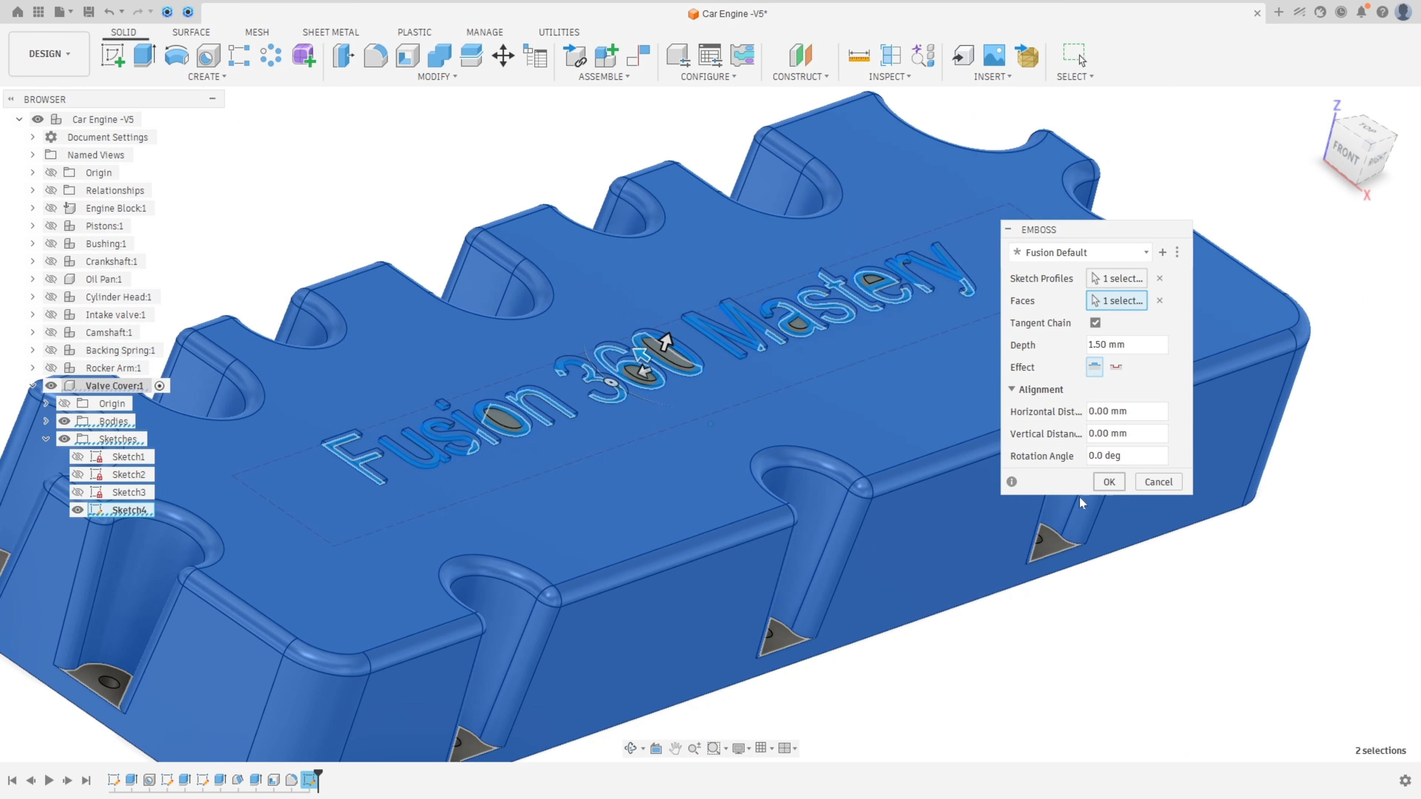
pyautogui.click(1105, 483)
pyautogui.keyDown('shift'); pyautogui.moveTo(916, 597); pyautogui.dragTo(905, 483, button='middle'); pyautogui.keyUp('shift')
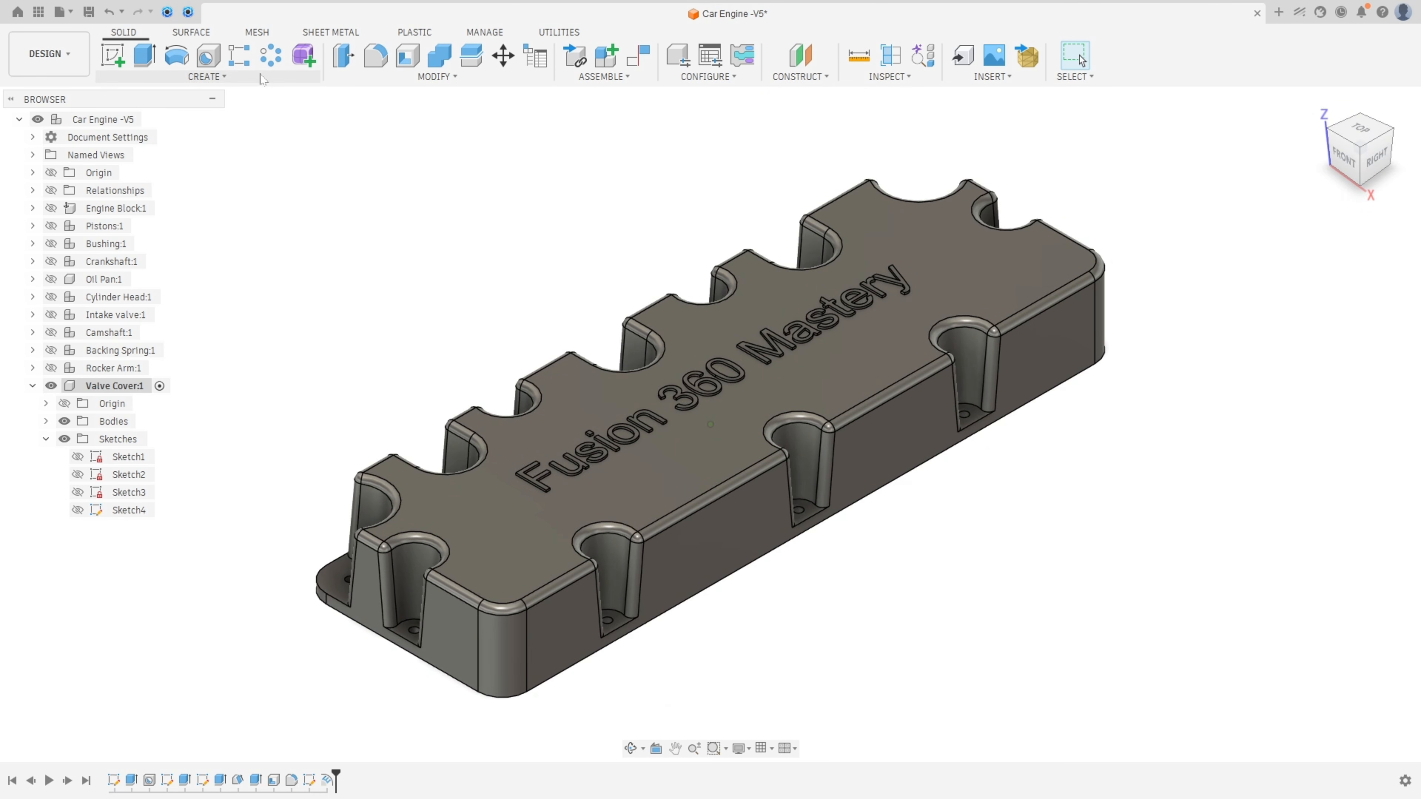
# - Create a component from Body1 inside the Valve Cover component and rename it Valve Cover (1)
pyautogui.click(46, 440)
pyautogui.rightClick(109, 438)
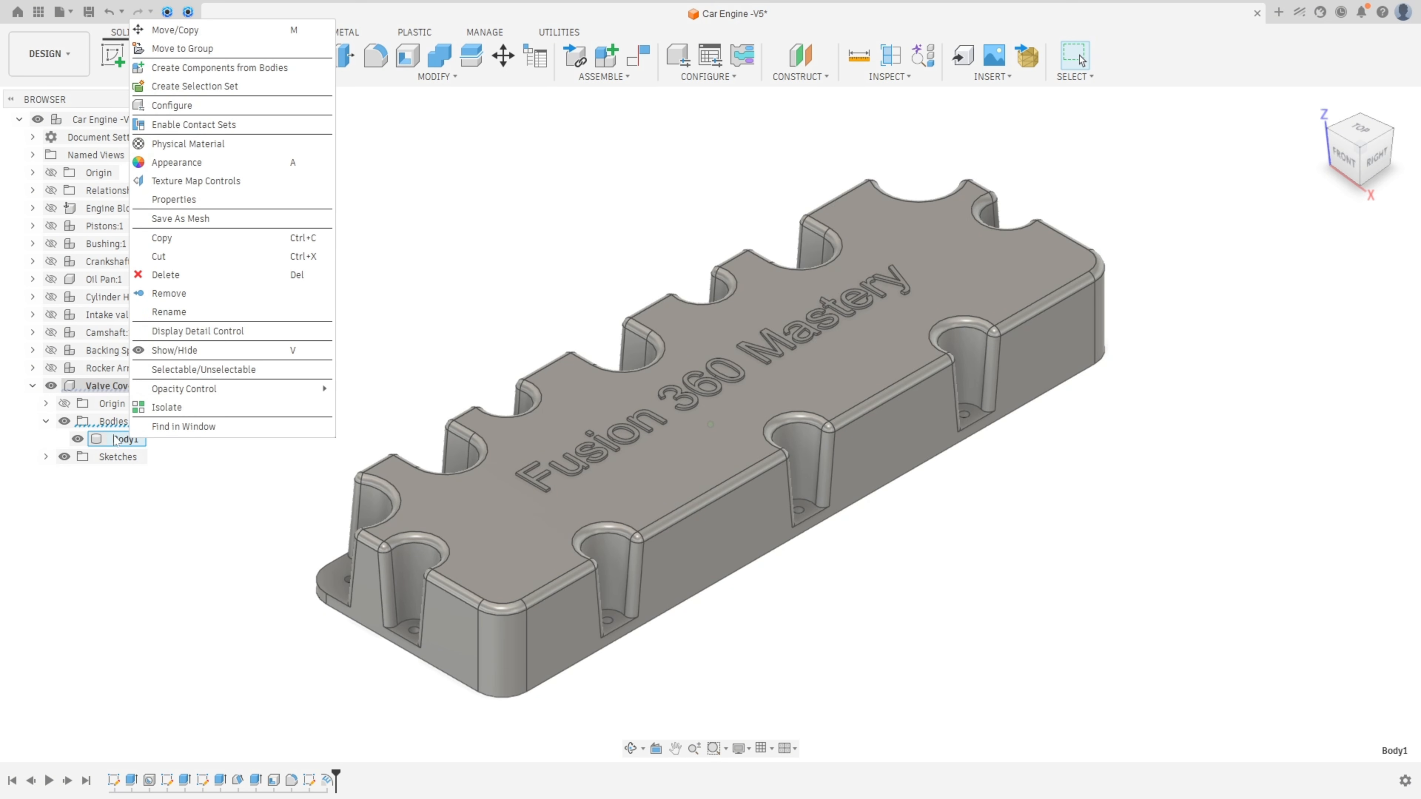
pyautogui.click(184, 67)
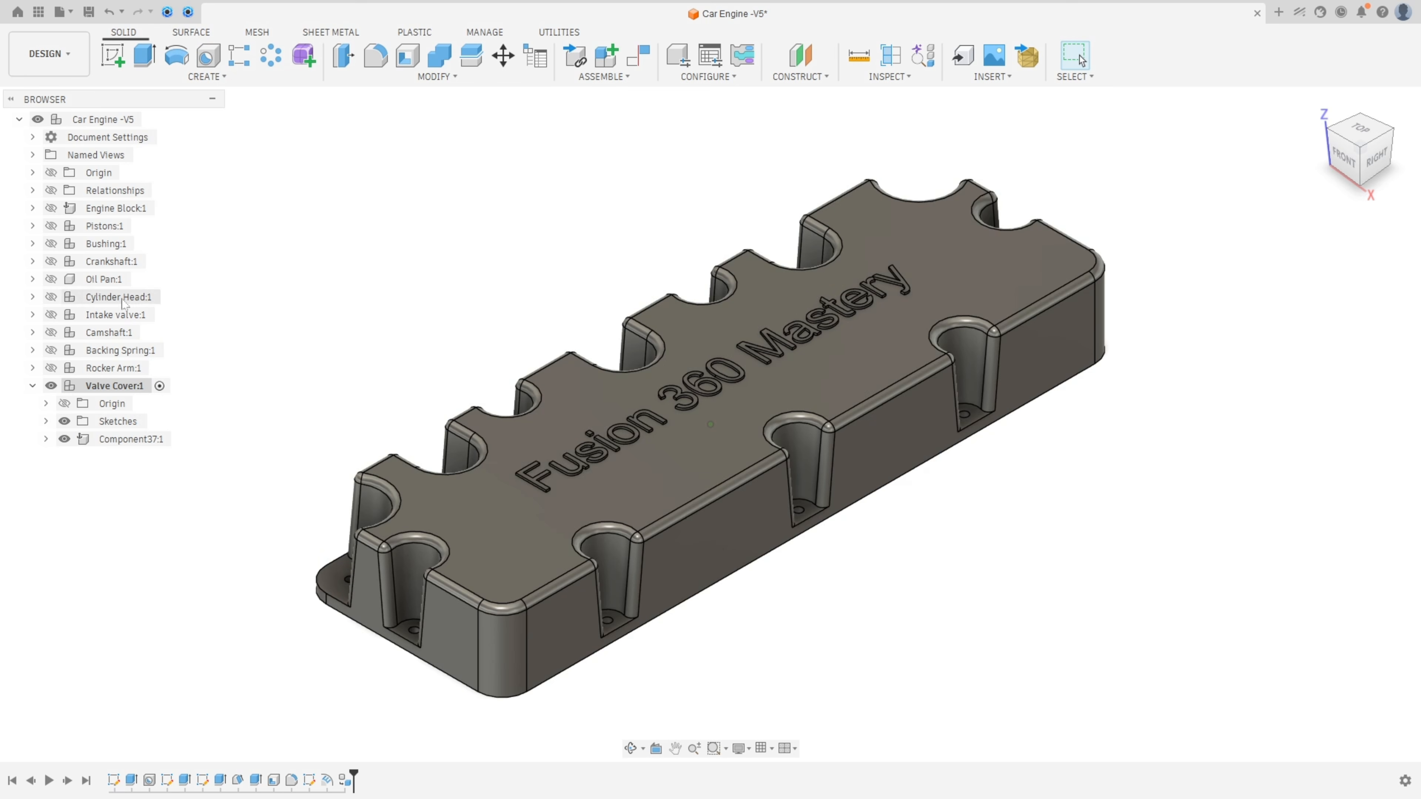
pyautogui.rightClick(129, 439)
pyautogui.click(171, 467)
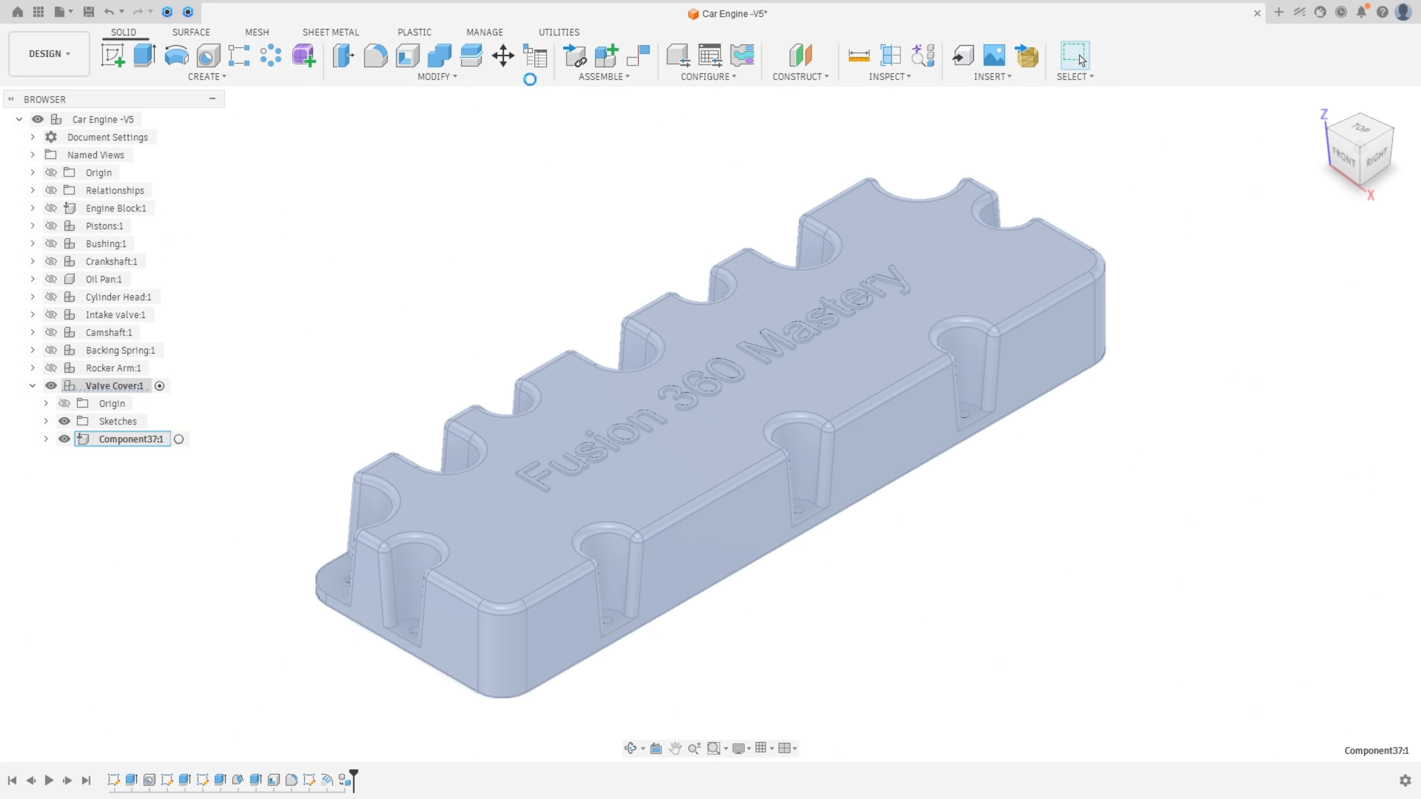
# - Create a copy of the Valve Cover (1) component, moved 260 mm in the X direction
pyautogui.click(511, 63)
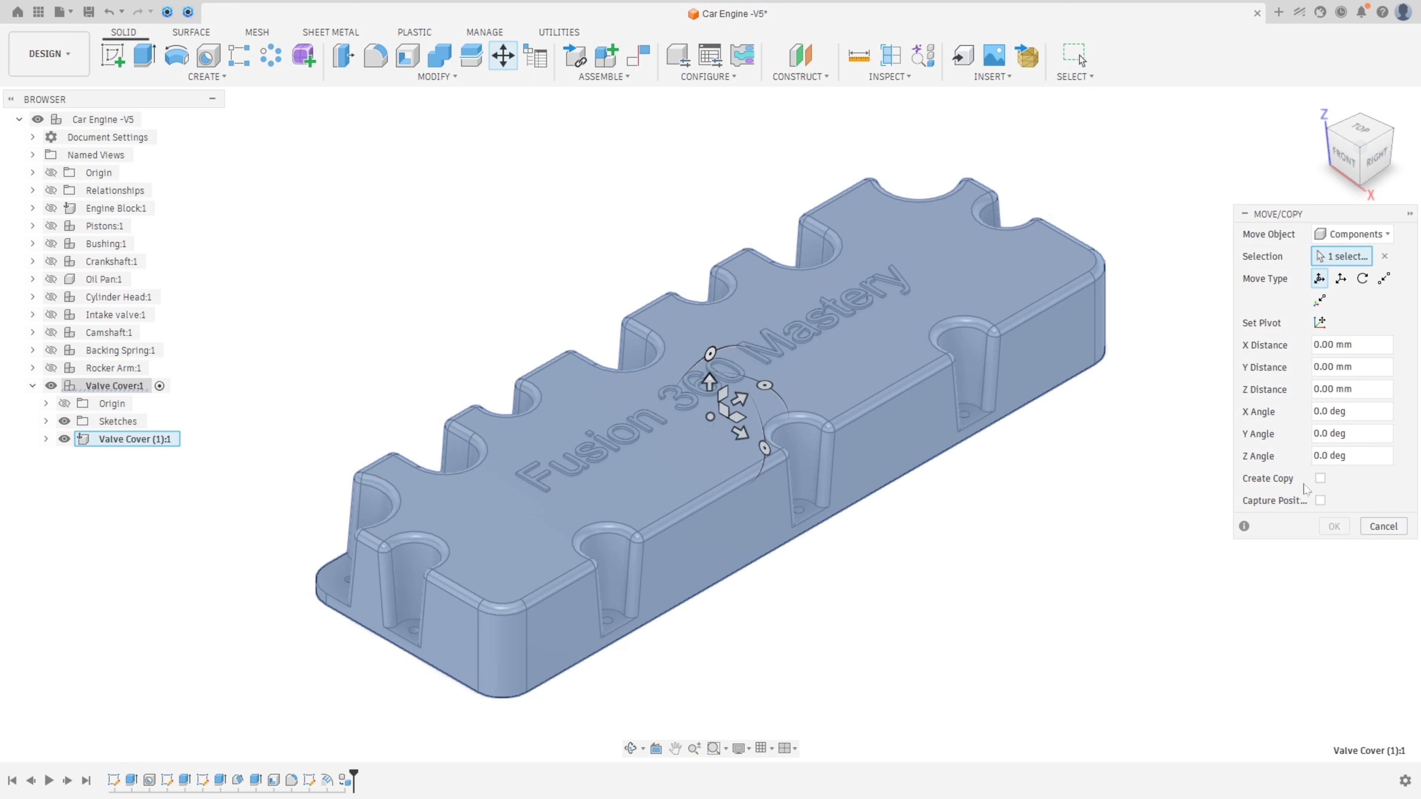
pyautogui.click(1319, 480)
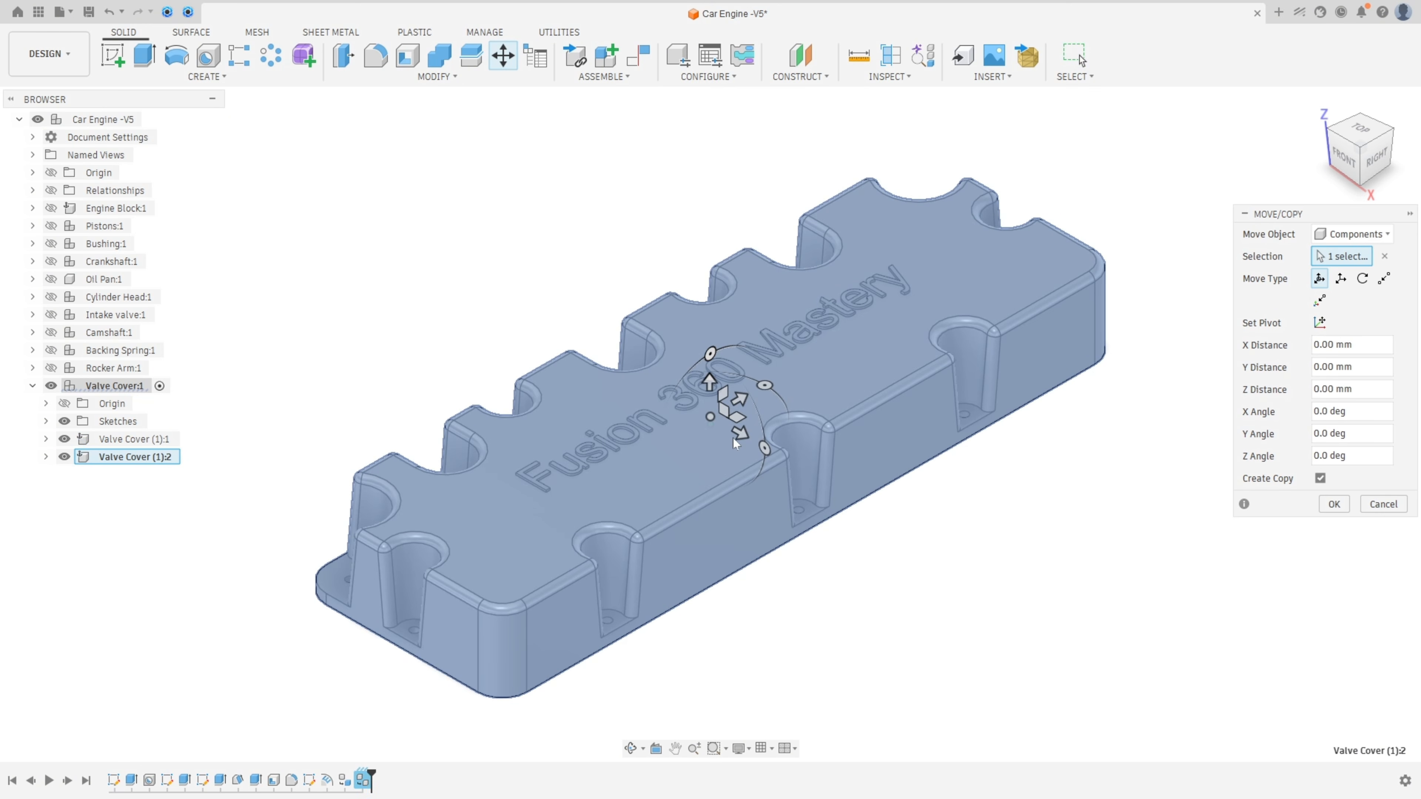
pyautogui.moveTo(741, 435); pyautogui.dragTo(1040, 617)
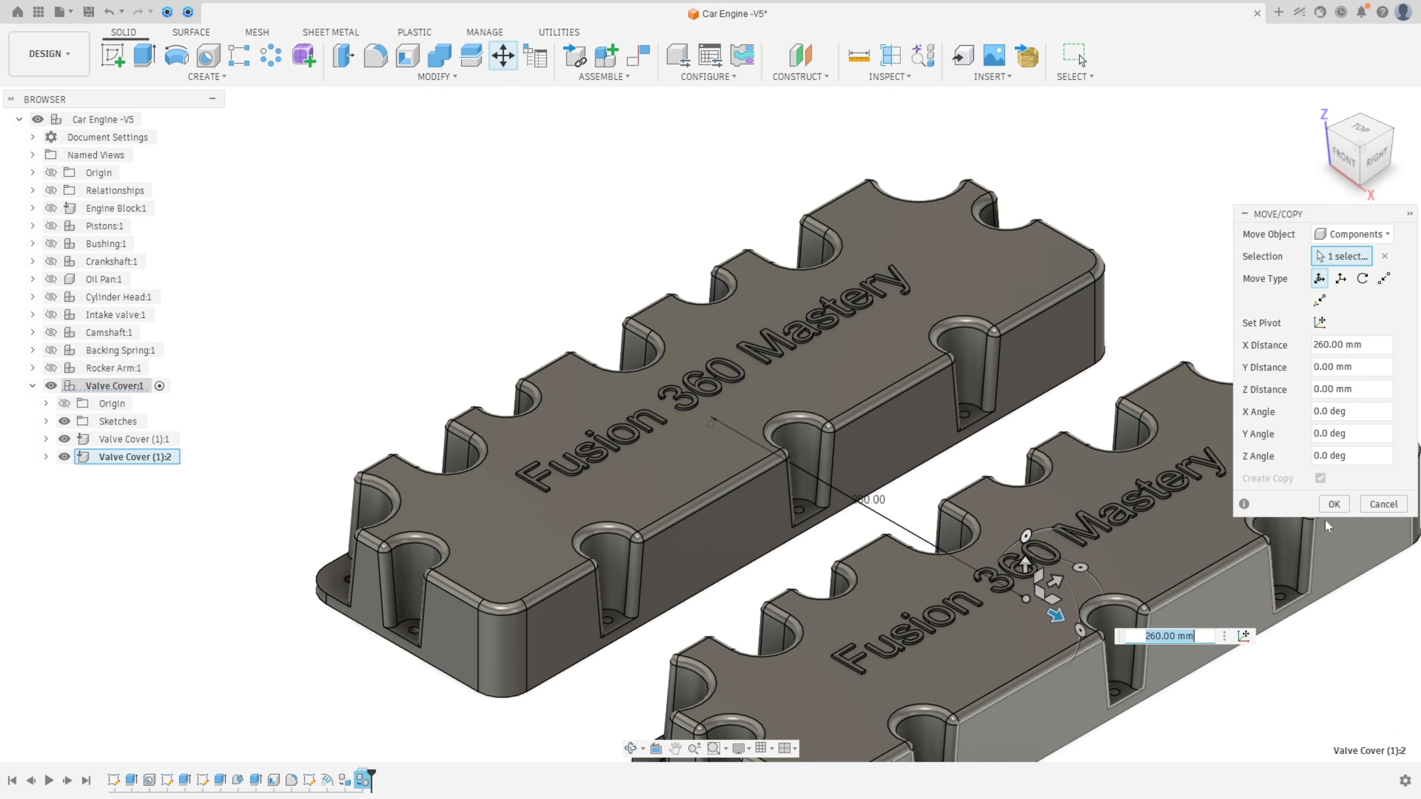
pyautogui.scroll(-2, 1328, 526)
pyautogui.click(1322, 505)
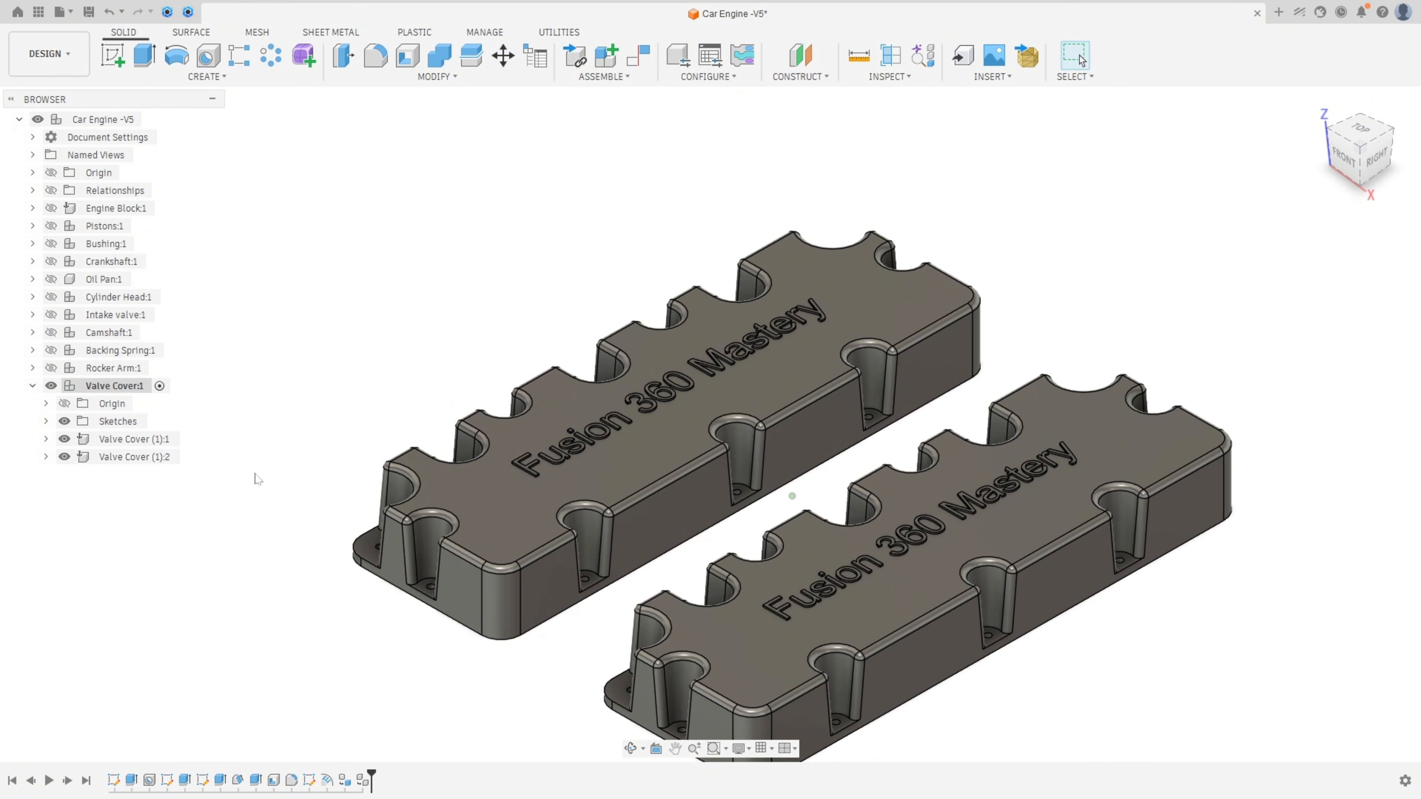
# - Unground both Valve Cover (1) components from their parent
pyautogui.click(112, 458)
pyautogui.keyDown('ctrl'); pyautogui.click(111, 442); pyautogui.keyUp('ctrl')
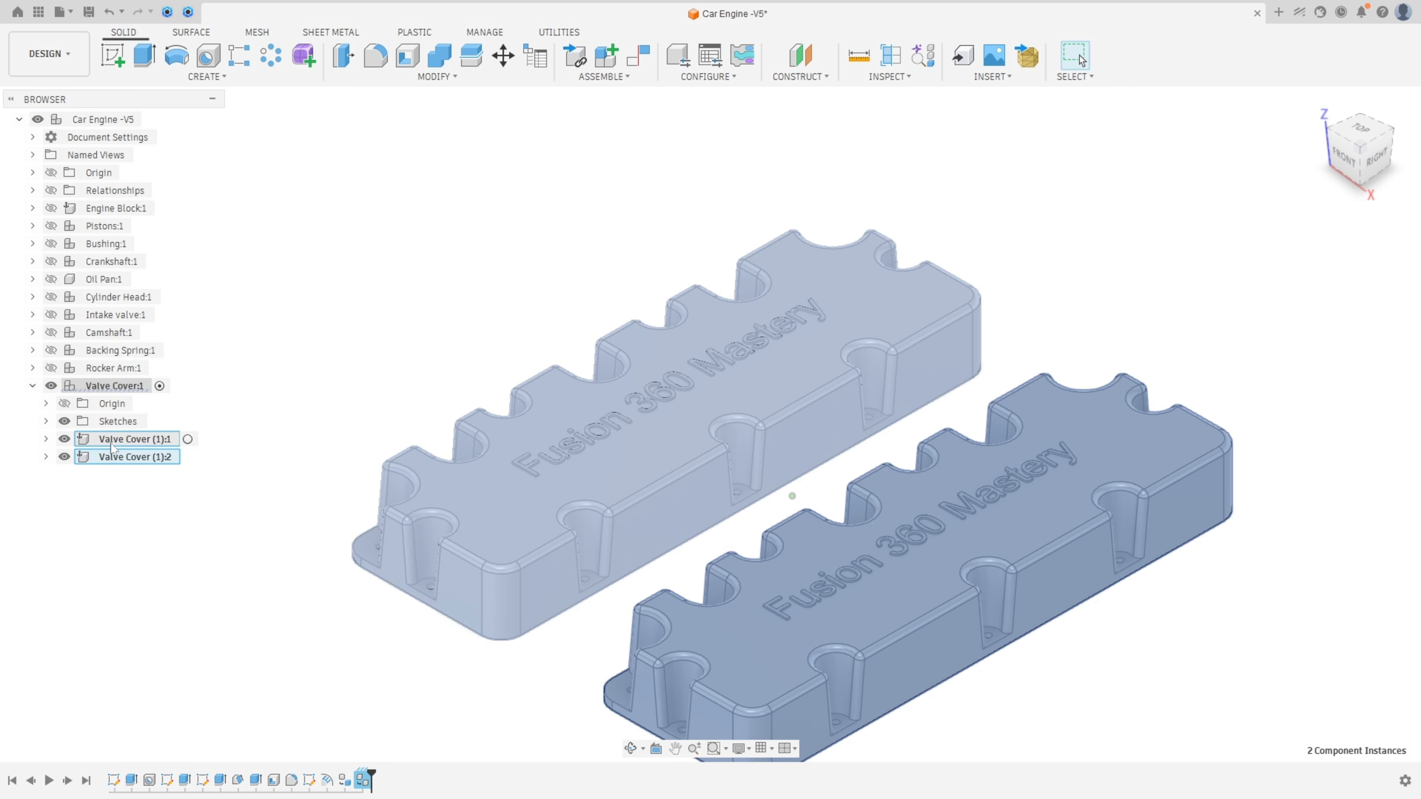
pyautogui.rightClick(113, 446)
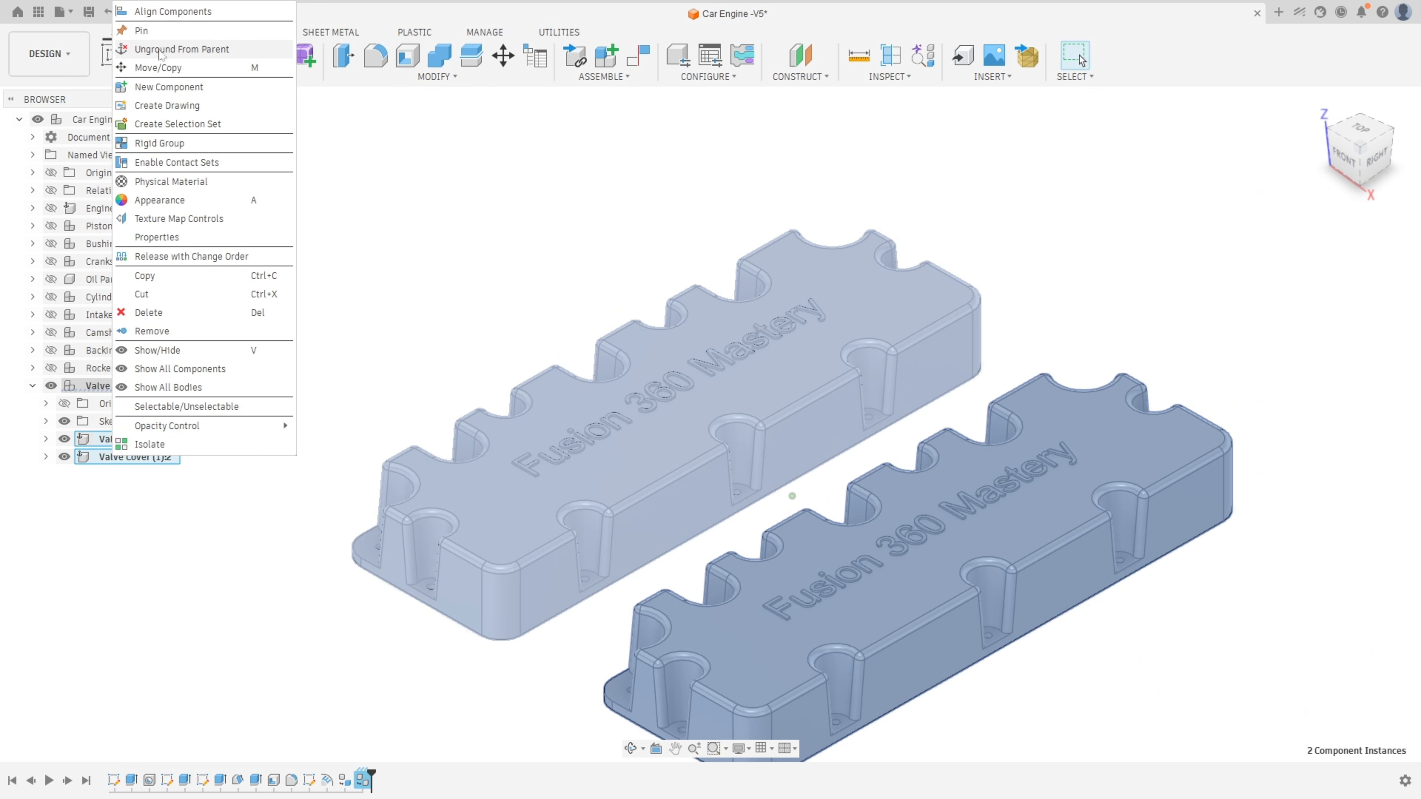
pyautogui.click(160, 54)
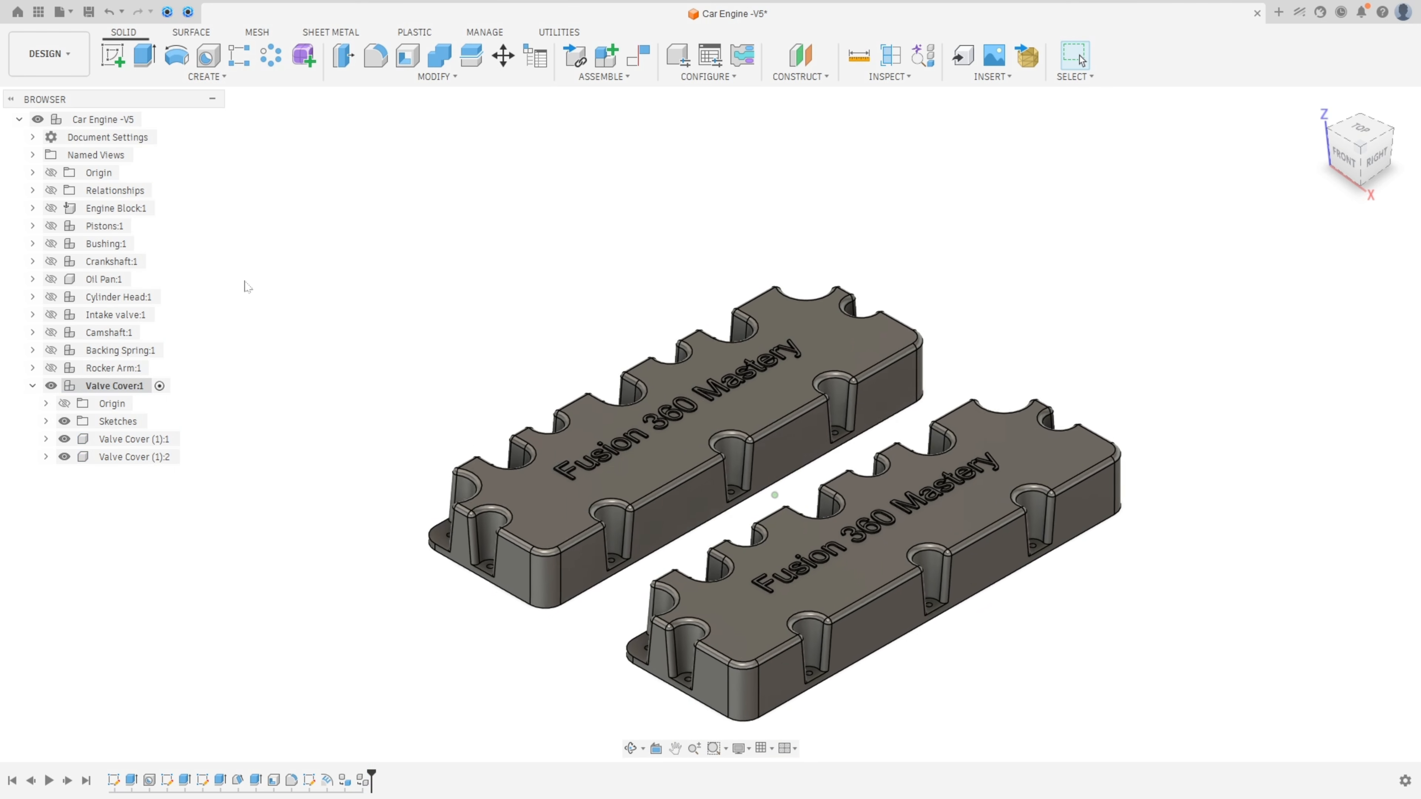
# - Move the two valve covers freely apart to opposite sides of the model space
pyautogui.moveTo(627, 465); pyautogui.dragTo(276, 350)
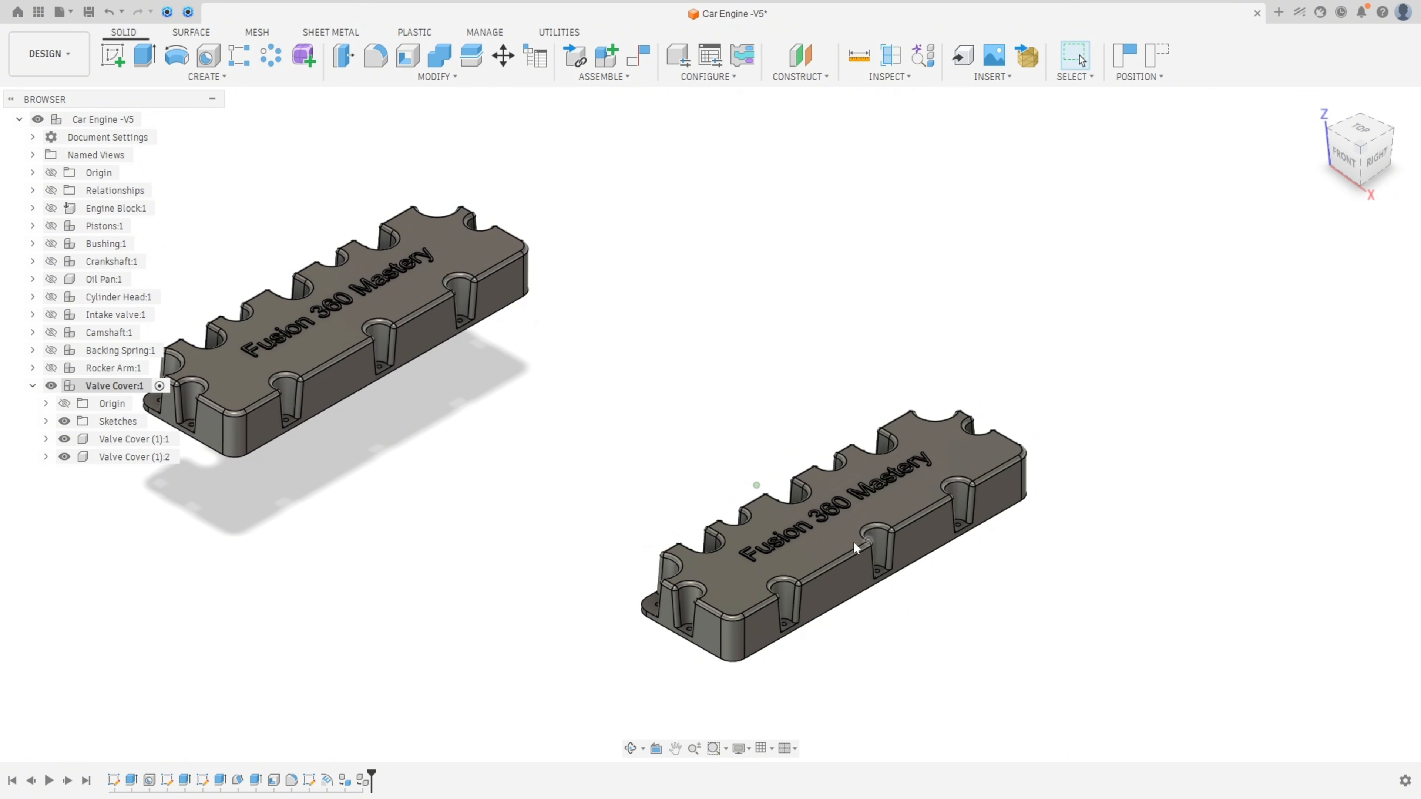
pyautogui.moveTo(847, 540); pyautogui.dragTo(993, 246)
pyautogui.scroll(-3, 504, 436)
pyautogui.keyDown('shift'); pyautogui.moveTo(492, 435); pyautogui.dragTo(529, 438, button='middle'); pyautogui.keyUp('shift')
pyautogui.scroll(-1, 520, 437)
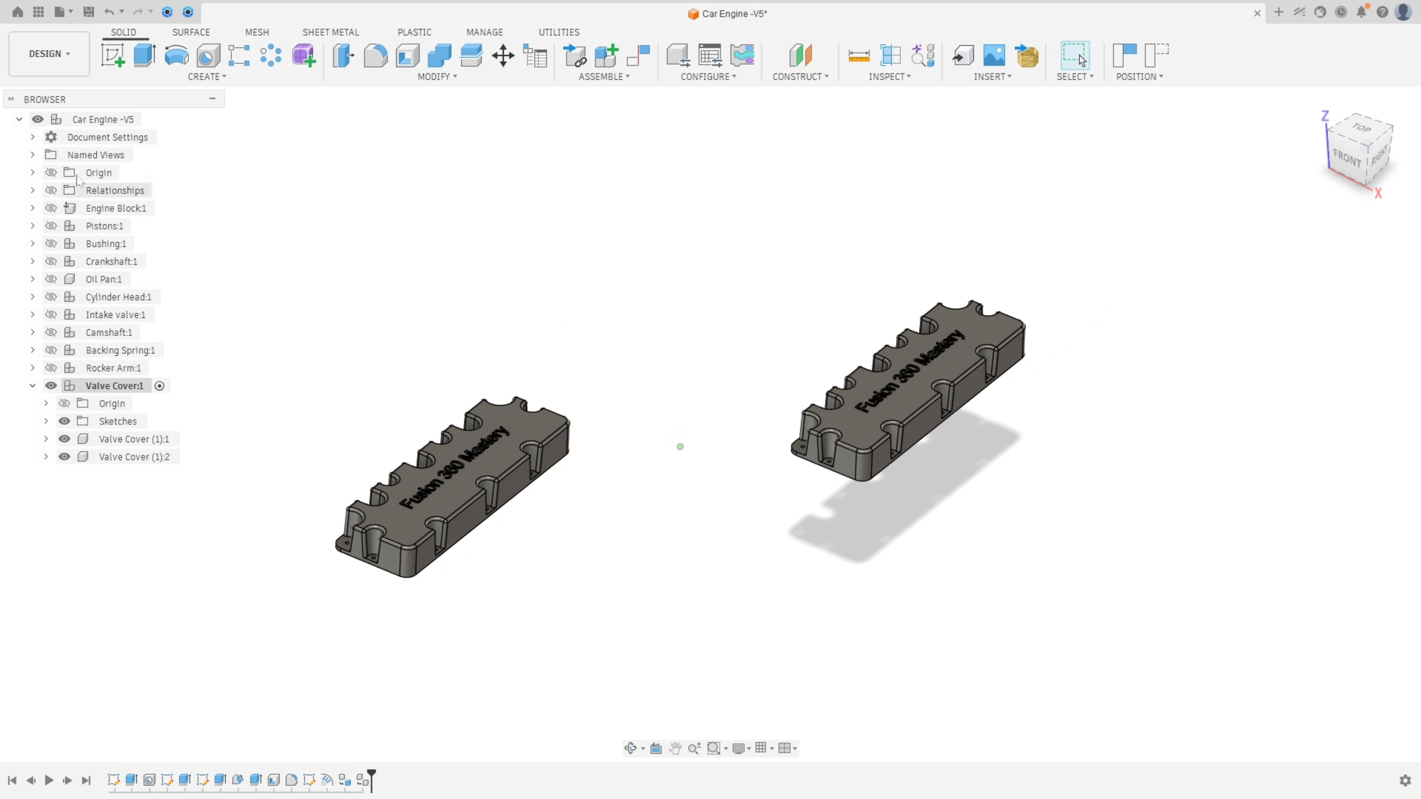
# - Activate the top-level Car Engine -V5 assembly and show the Rocker Arm, Backing Spring, Camshaft, Intake valve and Cylinder Head components
pyautogui.doubleClick(137, 120)
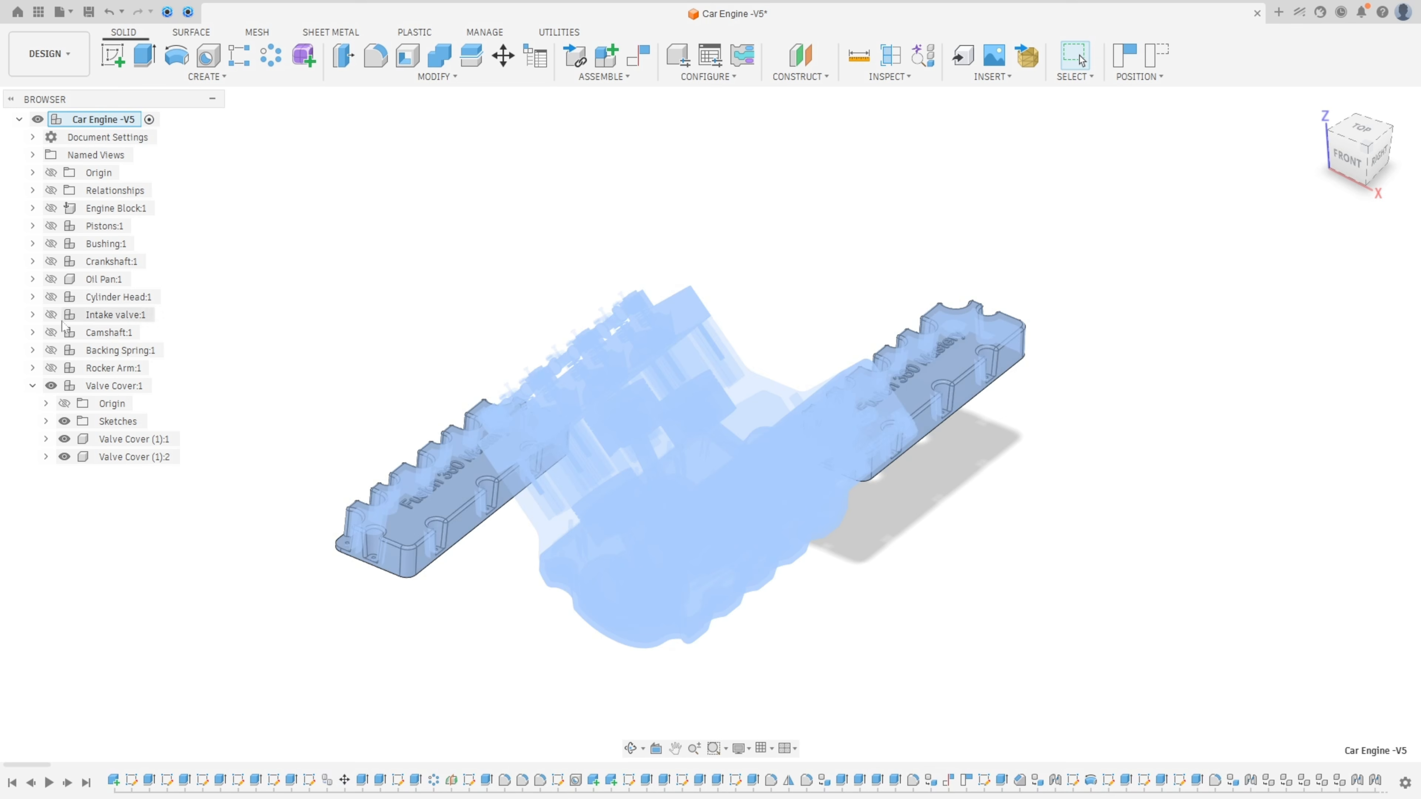
pyautogui.click(51, 368)
pyautogui.click(51, 349)
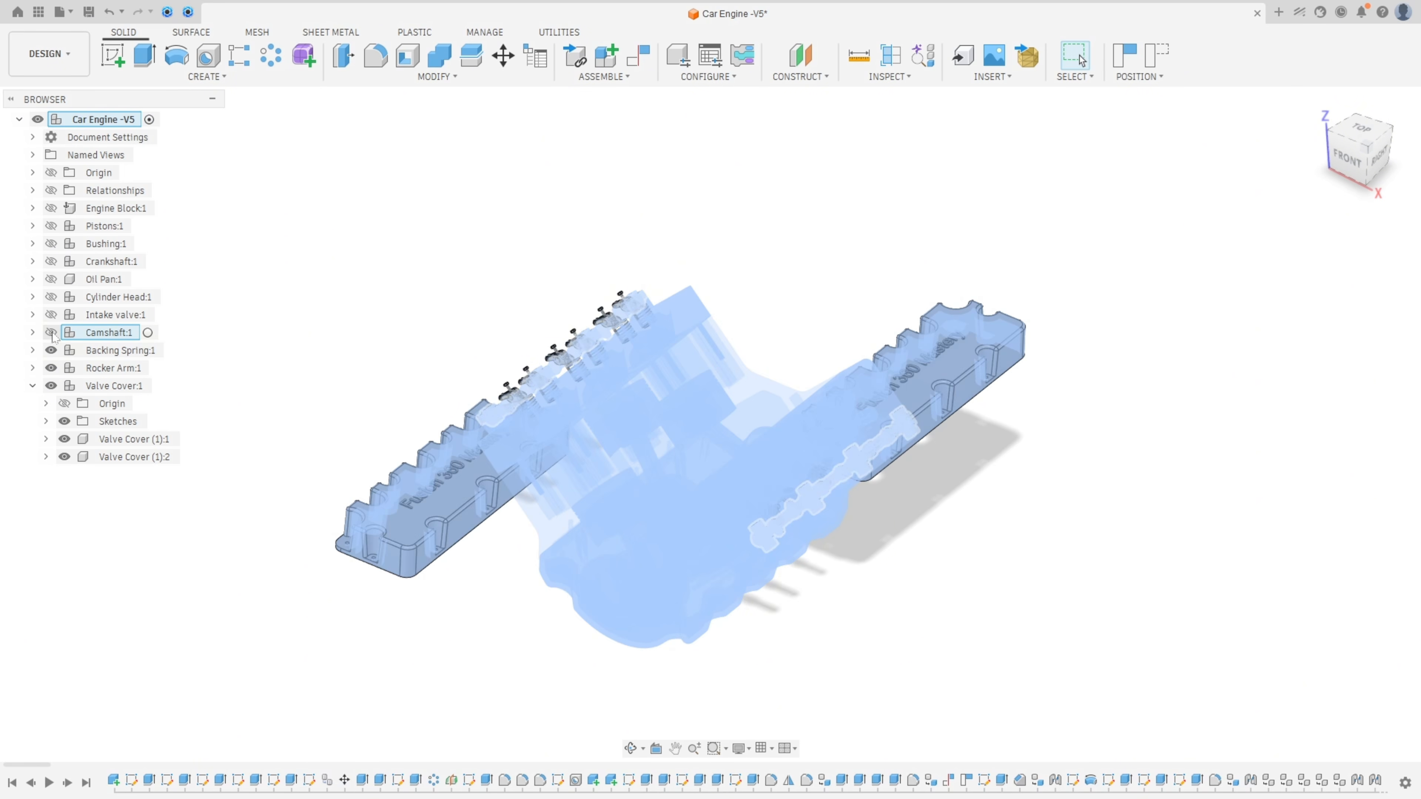
pyautogui.click(51, 333)
pyautogui.click(51, 315)
pyautogui.click(51, 297)
pyautogui.click(397, 269)
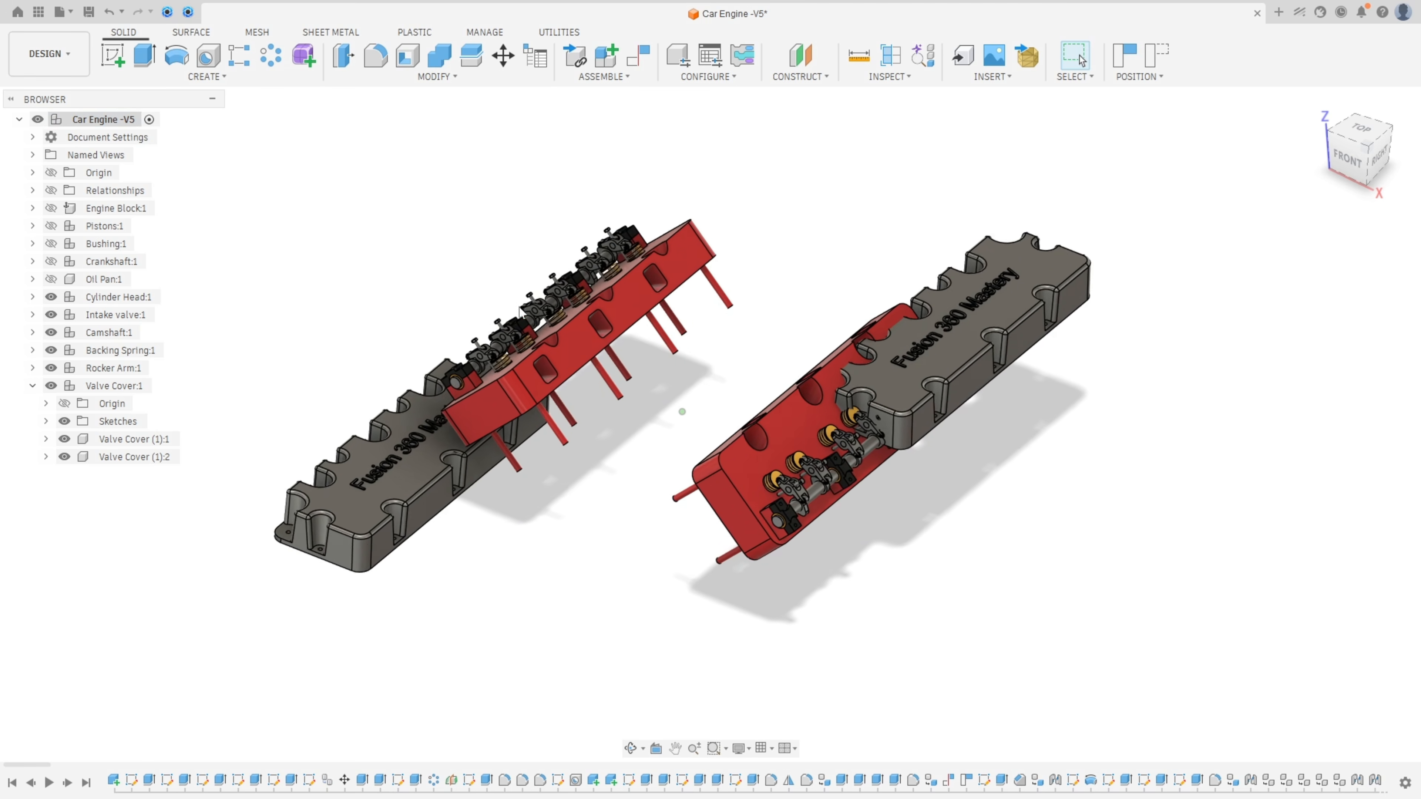
# - Reposition the two valve covers freely, each near its own cylinder head
pyautogui.keyDown('shift'); pyautogui.moveTo(521, 308); pyautogui.dragTo(605, 305, button='middle'); pyautogui.keyUp('shift')
pyautogui.moveTo(954, 286); pyautogui.dragTo(1012, 276)
pyautogui.keyDown('shift'); pyautogui.moveTo(383, 561); pyautogui.dragTo(395, 563, button='middle'); pyautogui.keyUp('shift')
pyautogui.moveTo(437, 548); pyautogui.dragTo(558, 296)
pyautogui.keyDown('shift'); pyautogui.moveTo(808, 229); pyautogui.dragTo(626, 146, button='middle'); pyautogui.keyUp('shift')
pyautogui.scroll(2, 713, 159)
pyautogui.scroll(2, 712, 160)
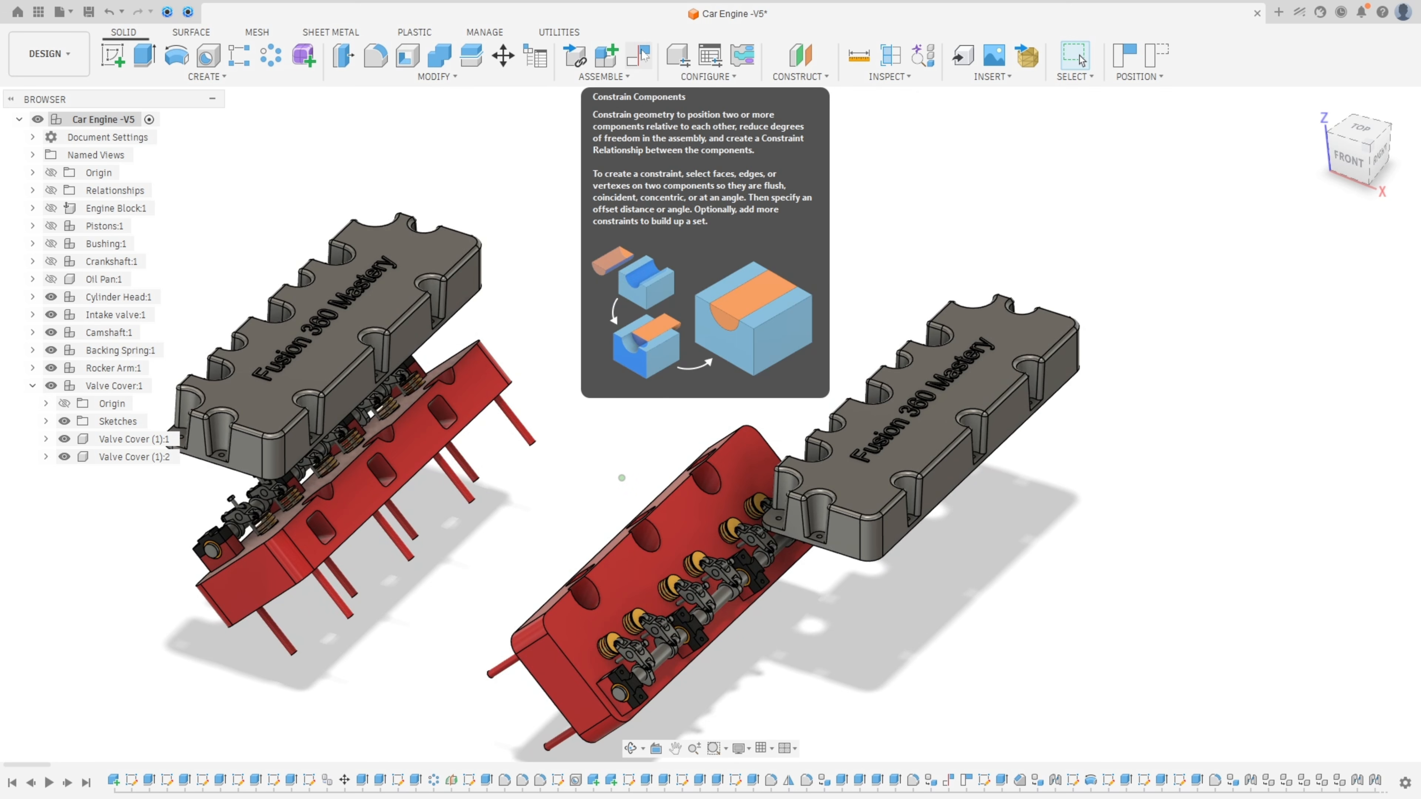
# - Start constraining components by aligning the long base edge of Valve Cover (1):2 with the long outer edge of Cylinder Head (1):2
pyautogui.click(642, 54)
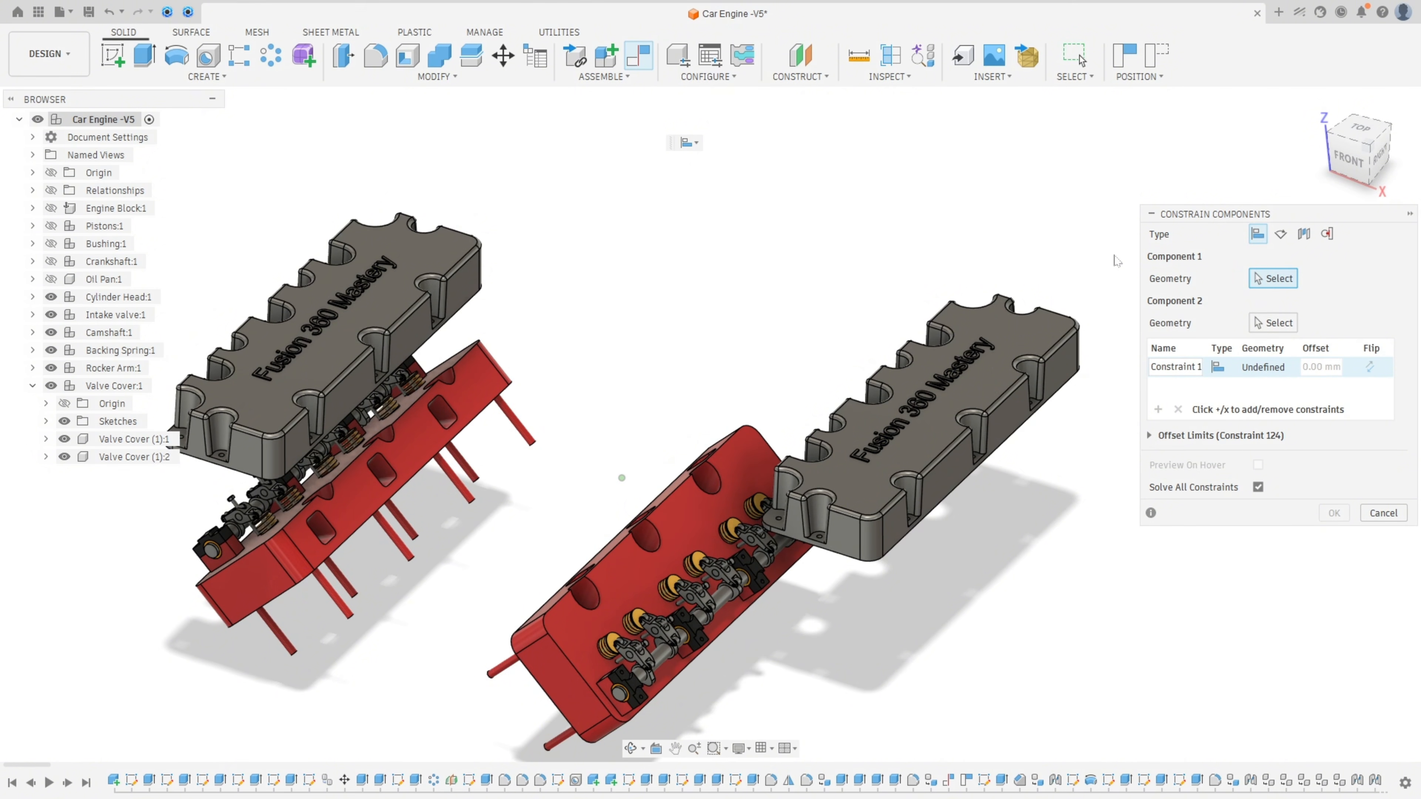
pyautogui.click(876, 566)
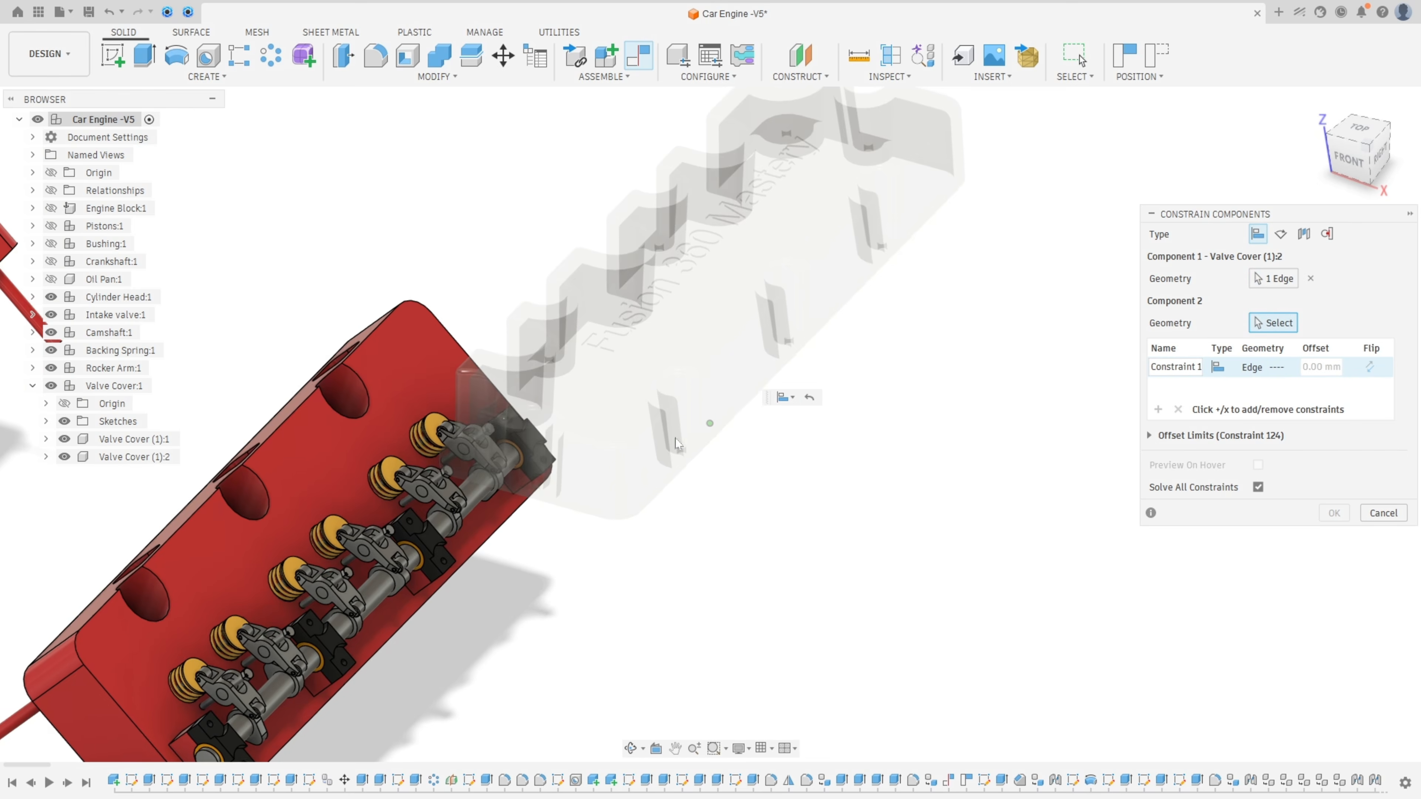
pyautogui.click(367, 578)
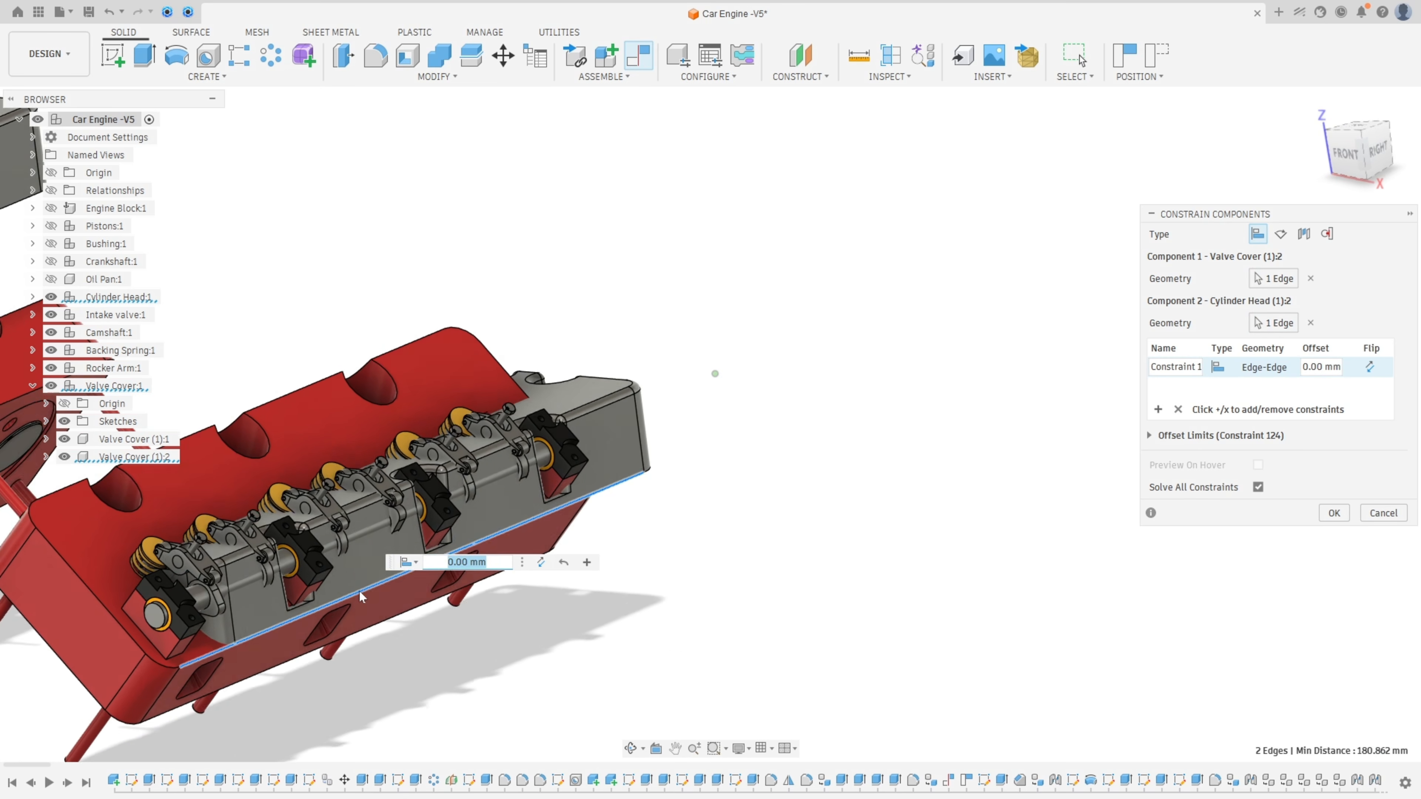
# - Add a second edge-to-edge constraint between the short end edges of Valve Cover (1):2 and Cylinder Head (1):2, and finish the constraint set
pyautogui.click(1158, 410)
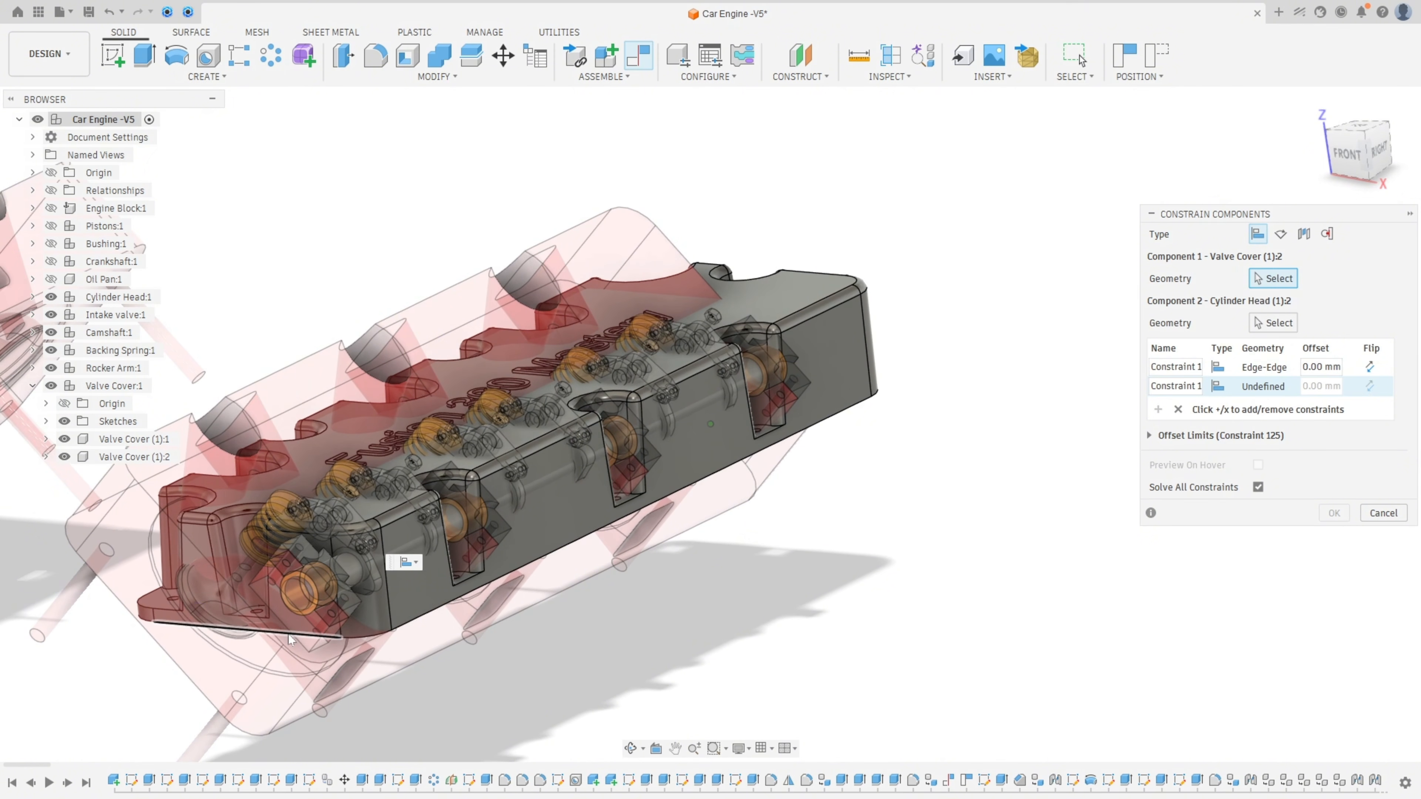
pyautogui.click(291, 639)
pyautogui.click(196, 548)
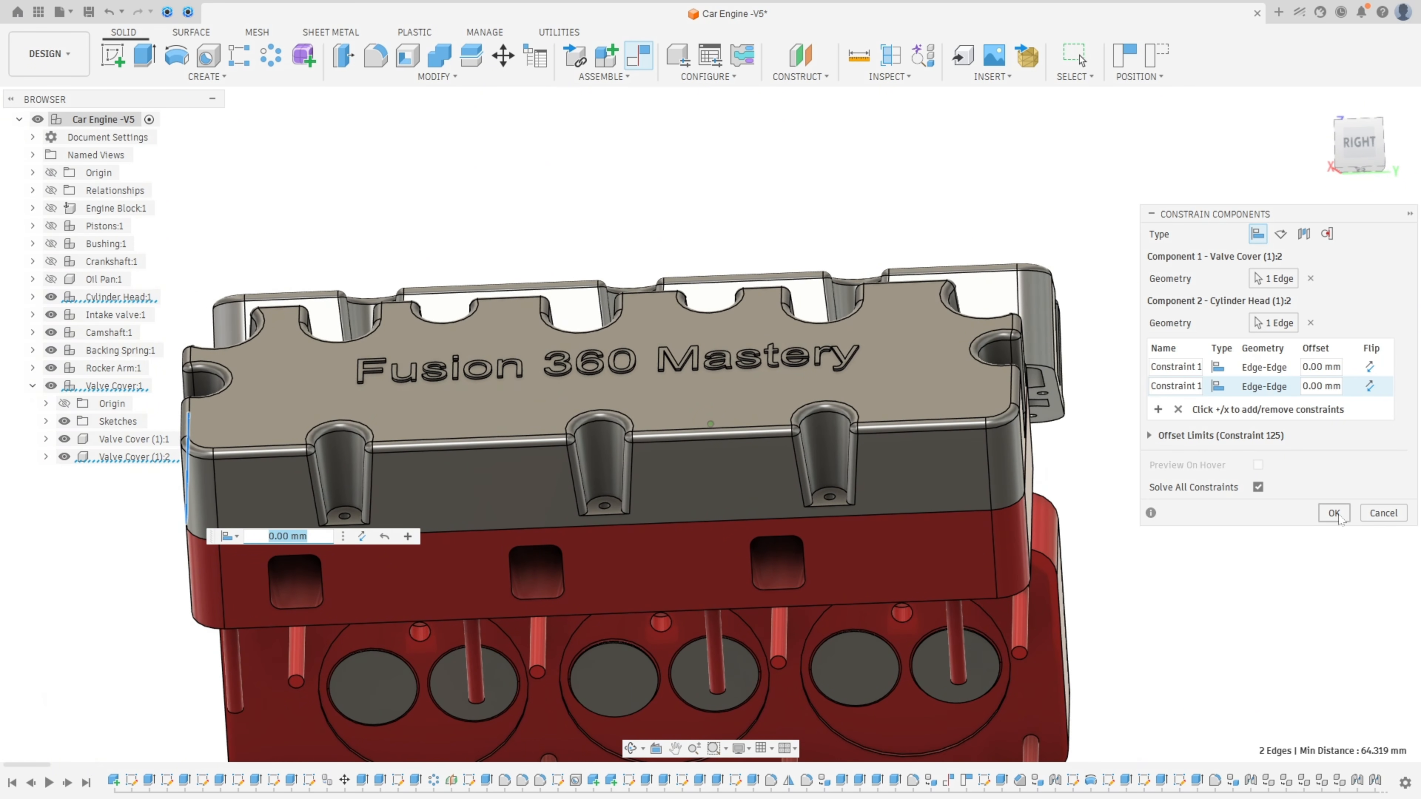
pyautogui.click(1334, 513)
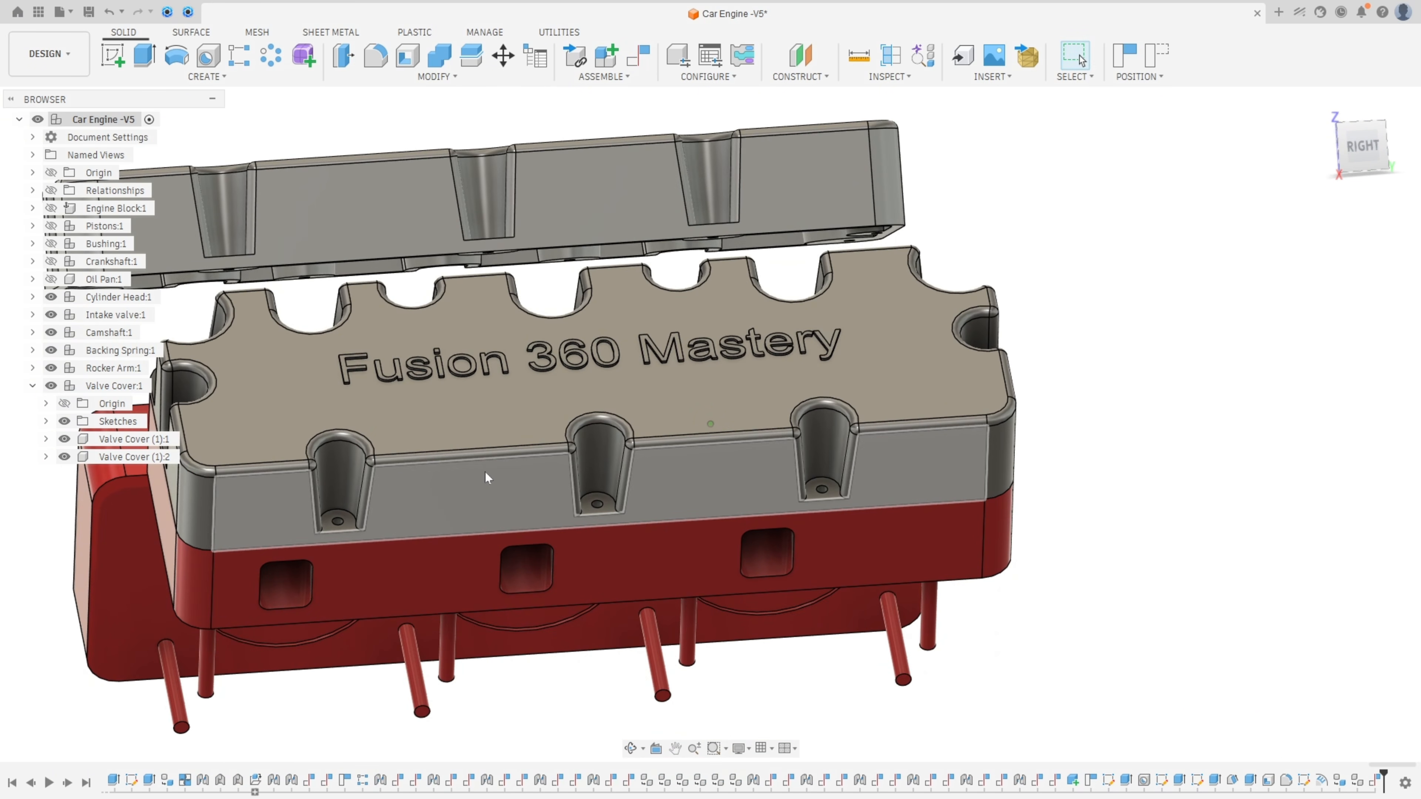
# - Constrain the short base edge of Valve Cover (1):1 to the end edge of Cylinder Head (1):1, comparing the flipped direction
pyautogui.keyDown('shift'); pyautogui.moveTo(518, 522); pyautogui.dragTo(579, 243, button='middle'); pyautogui.keyUp('shift')
pyautogui.scroll(-5, 575, 683)
pyautogui.scroll(2, 579, 242)
pyautogui.click(636, 66)
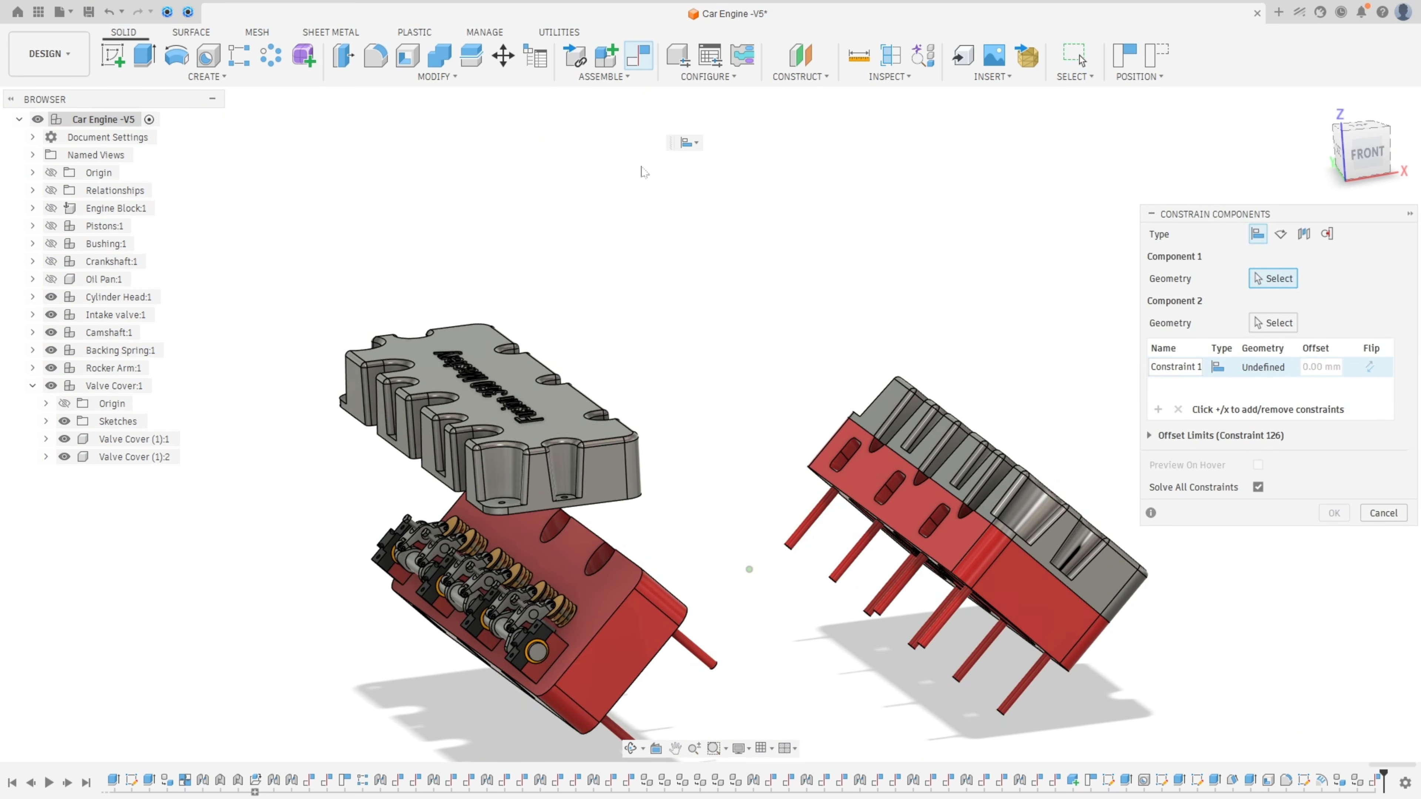
pyautogui.keyDown('shift'); pyautogui.moveTo(644, 171); pyautogui.dragTo(626, 531, button='middle'); pyautogui.keyUp('shift')
pyautogui.scroll(3, 627, 531)
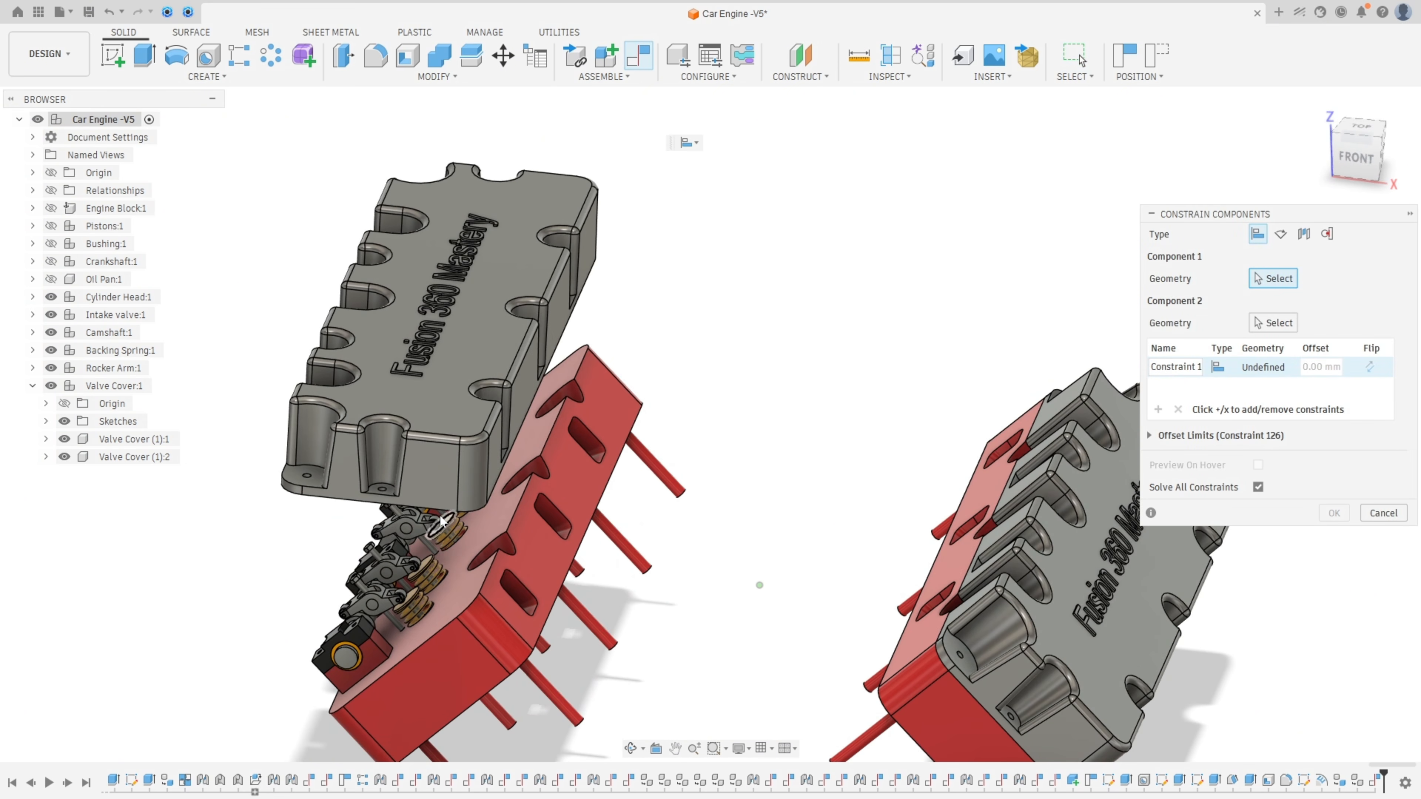
pyautogui.click(427, 508)
pyautogui.keyDown('shift'); pyautogui.moveTo(426, 508); pyautogui.dragTo(625, 500, button='middle'); pyautogui.keyUp('shift')
pyautogui.click(625, 500)
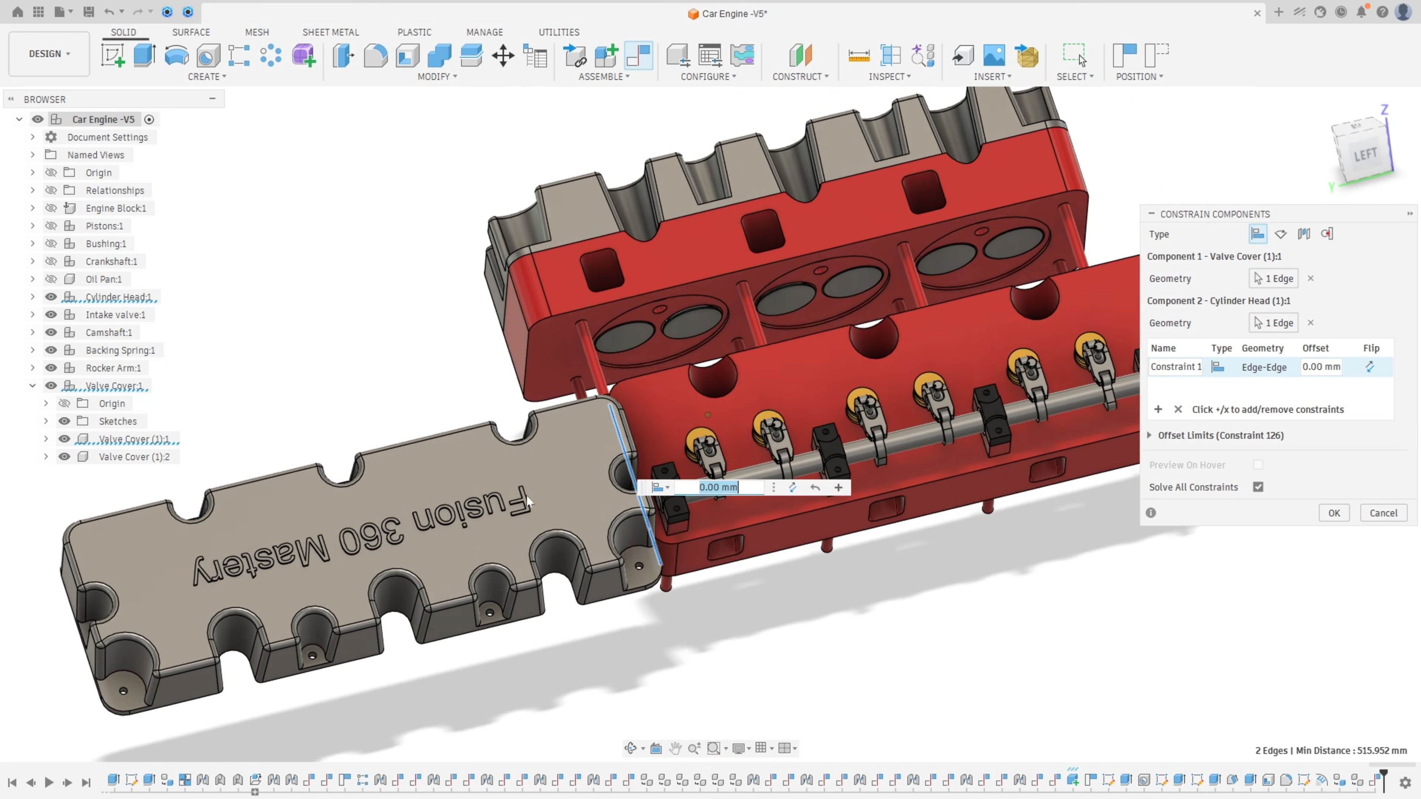
pyautogui.click(1371, 368)
pyautogui.click(1370, 368)
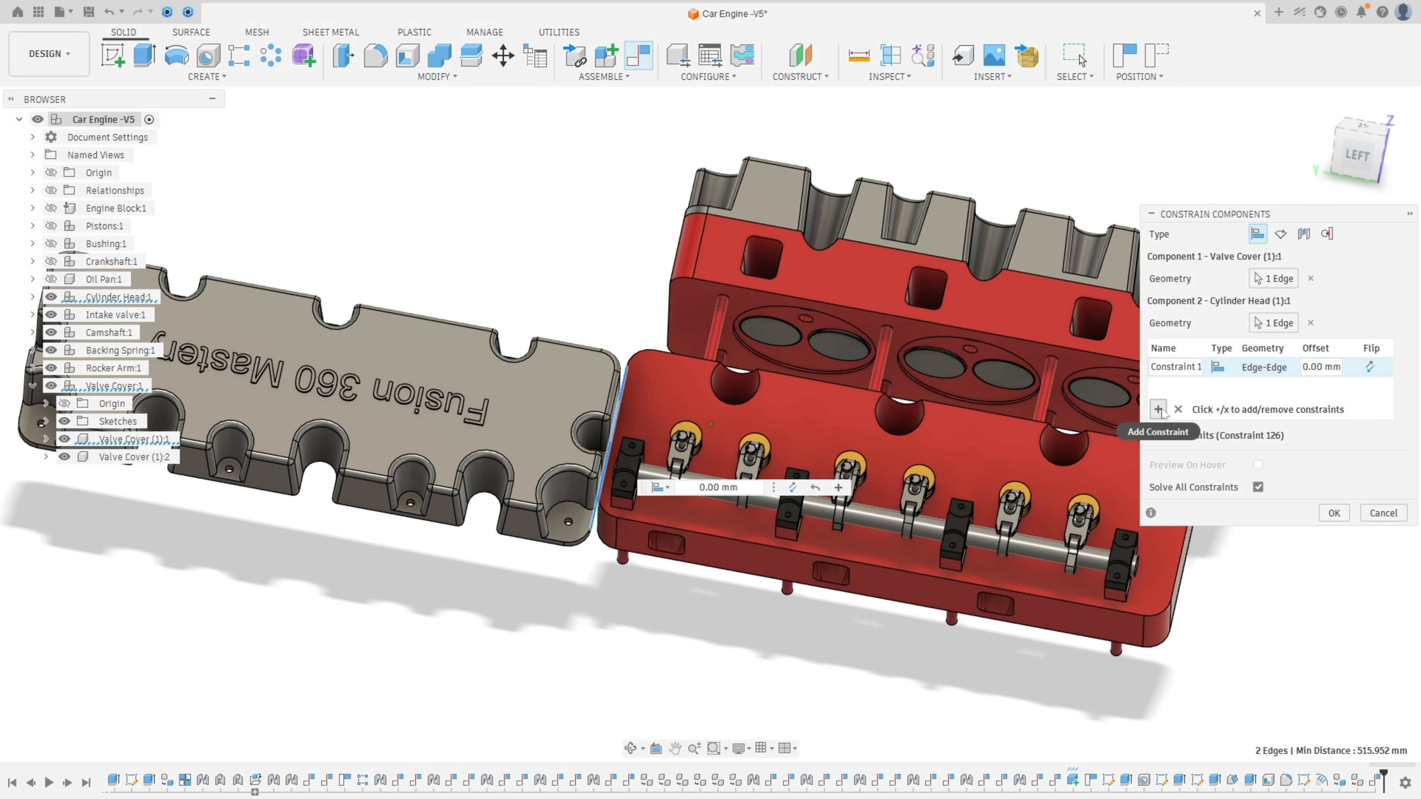
# - Add a second constraint between the long base edge of Valve Cover (1):1 and the long edge of Cylinder Head (1):1
pyautogui.click(1158, 409)
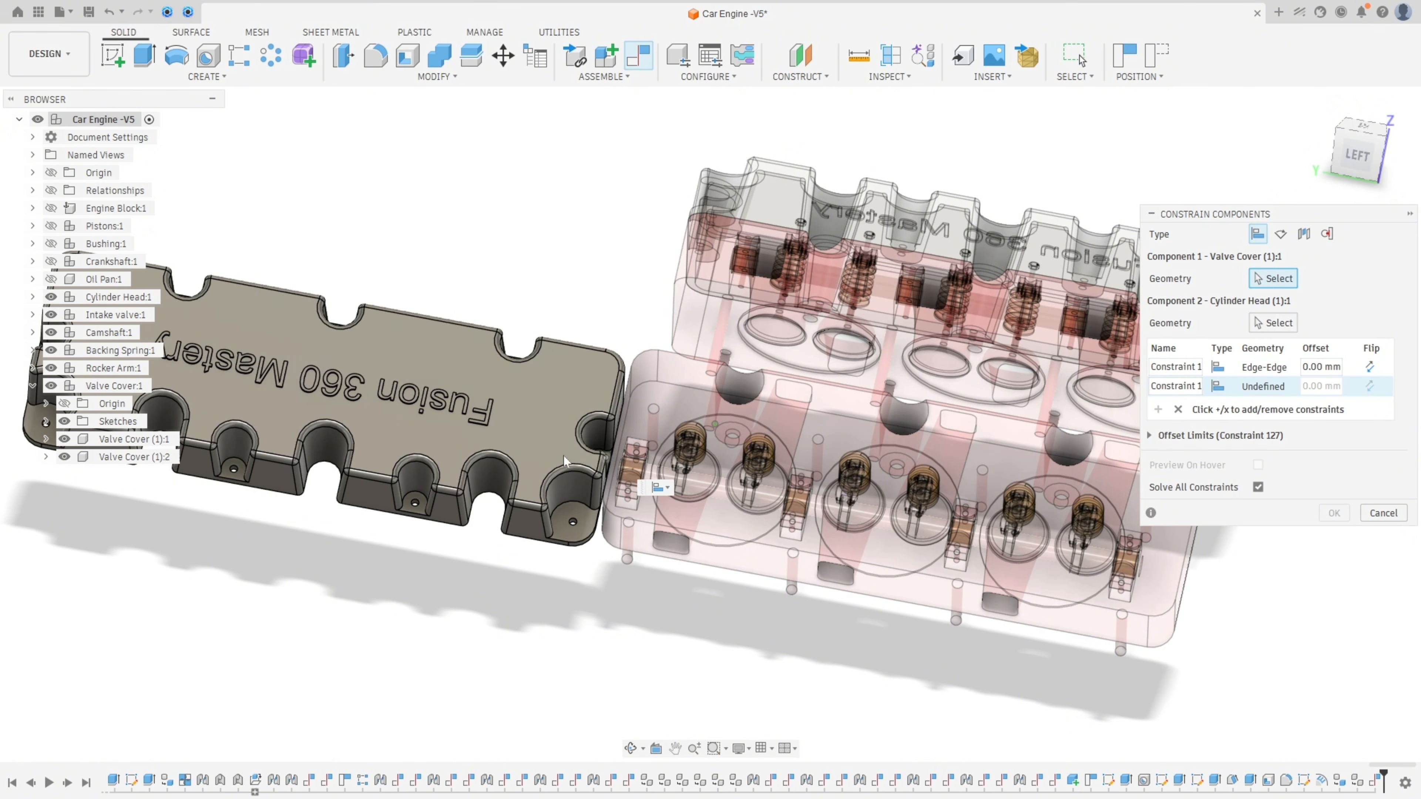
pyautogui.click(380, 512)
pyautogui.keyDown('shift'); pyautogui.moveTo(594, 426); pyautogui.dragTo(647, 339, button='middle'); pyautogui.keyUp('shift')
pyautogui.click(620, 331)
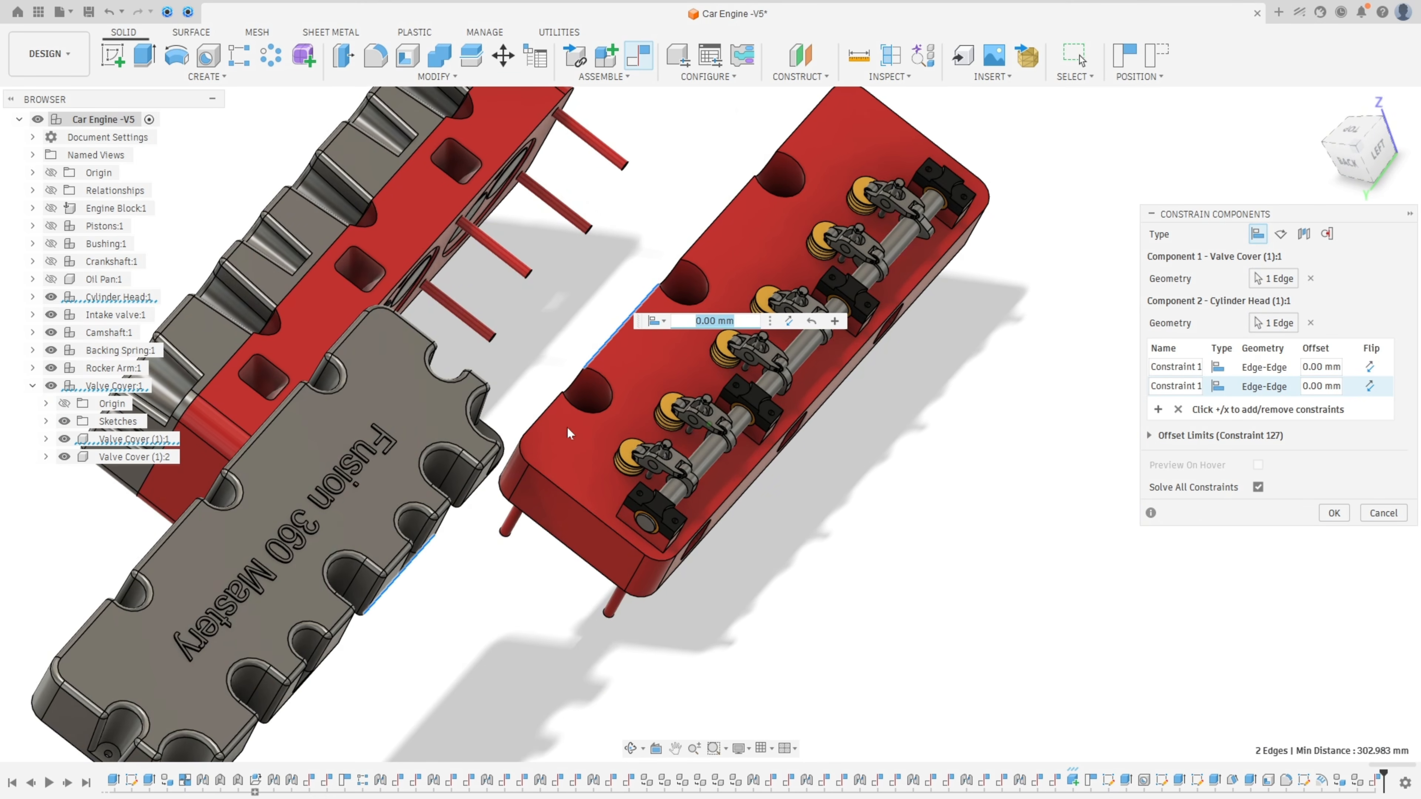
# - Flip both edge constraints so Valve Cover (1):1 seats upright on its cylinder head, and finish the constraint set
pyautogui.click(1368, 386)
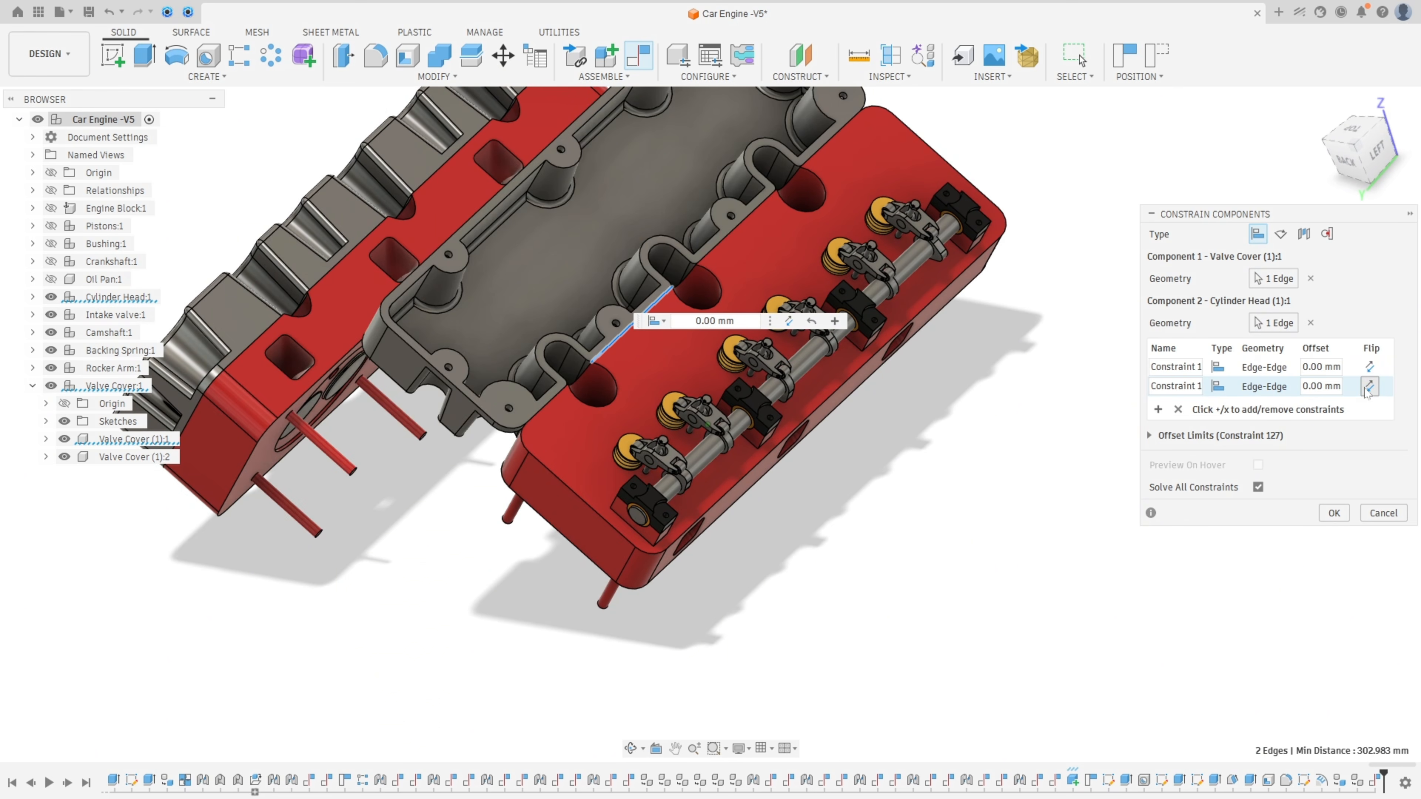
pyautogui.click(1370, 368)
pyautogui.keyDown('shift'); pyautogui.moveTo(1122, 457); pyautogui.dragTo(1101, 492, button='middle'); pyautogui.keyUp('shift')
pyautogui.scroll(4, 969, 482)
pyautogui.scroll(-5, 969, 482)
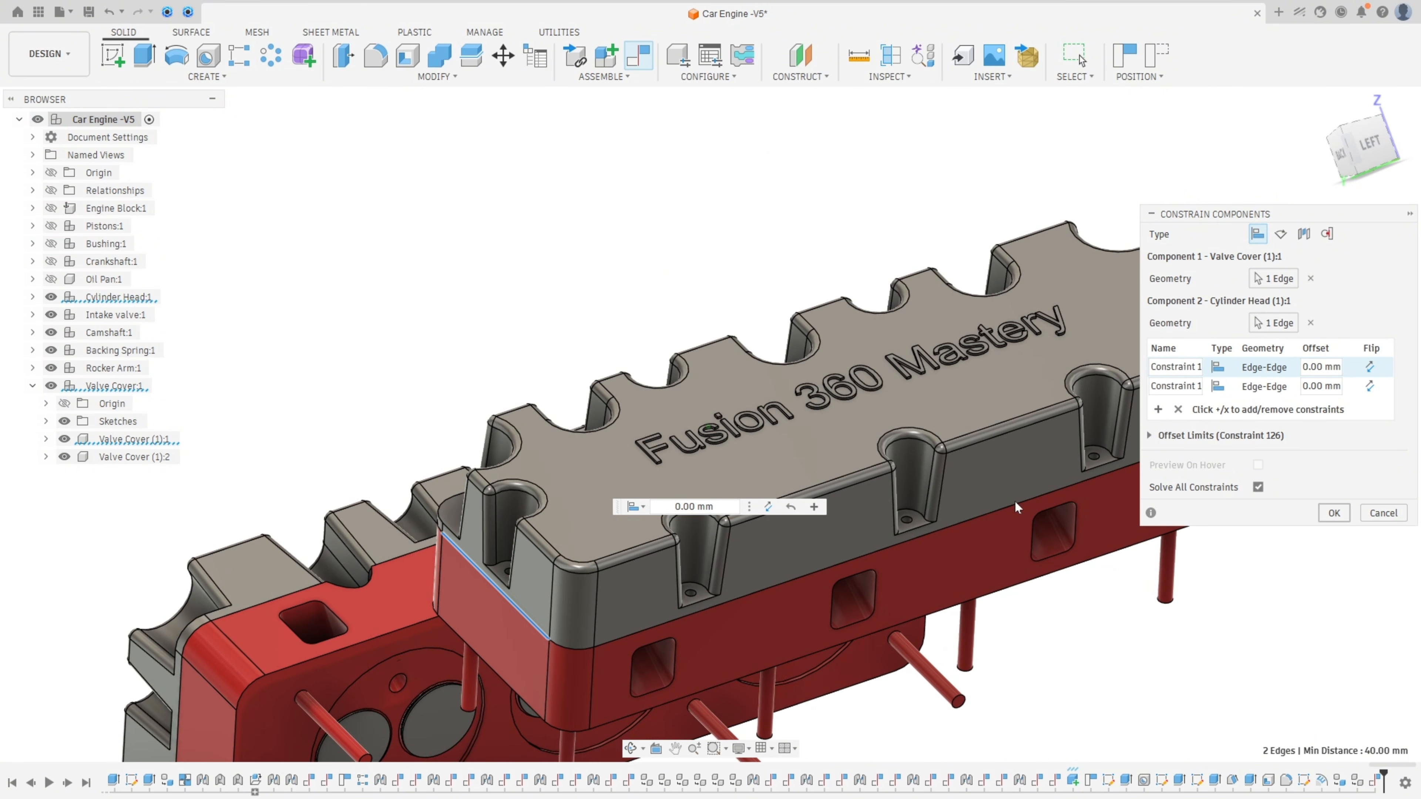
pyautogui.click(1334, 513)
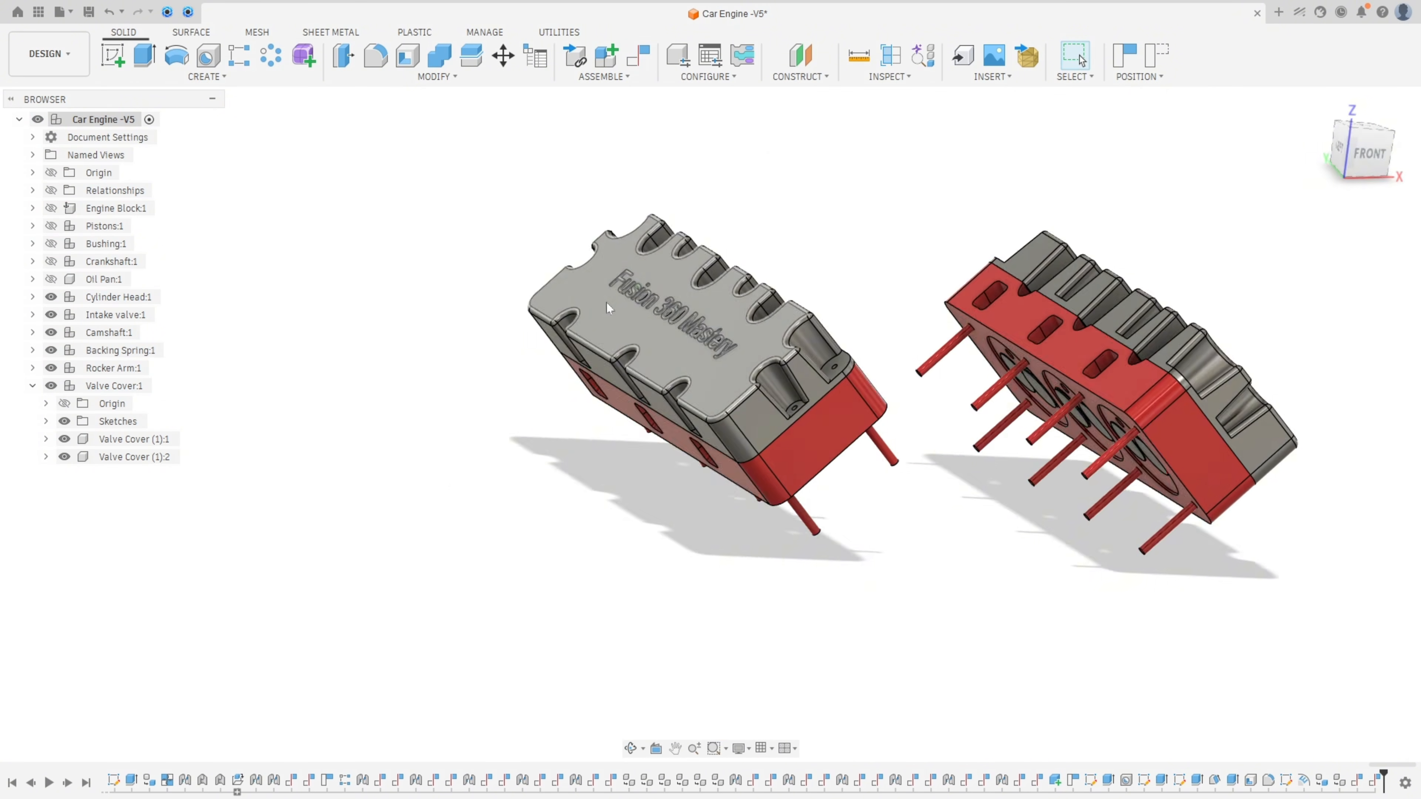
# - Collapse the Valve Cover component's contents in the browser and activate the Cylinder Head component for editing
pyautogui.keyDown('shift'); pyautogui.moveTo(606, 302); pyautogui.dragTo(672, 448, button='middle'); pyautogui.keyUp('shift')
pyautogui.scroll(3, 672, 448)
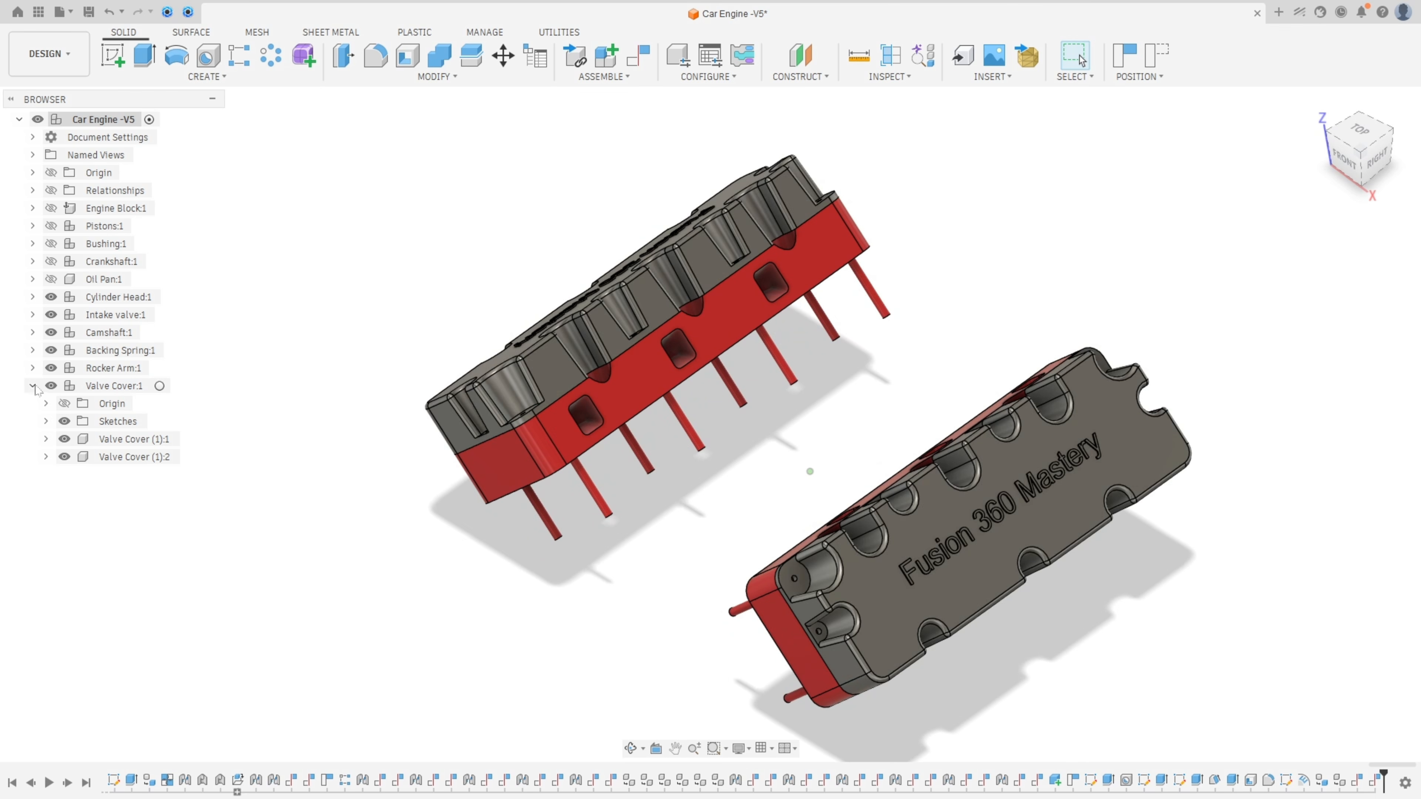
pyautogui.click(32, 388)
pyautogui.click(119, 299)
pyautogui.keyDown('shift'); pyautogui.moveTo(174, 426); pyautogui.dragTo(269, 513, button='middle'); pyautogui.keyUp('shift')
pyautogui.click(269, 512)
pyautogui.click(168, 297)
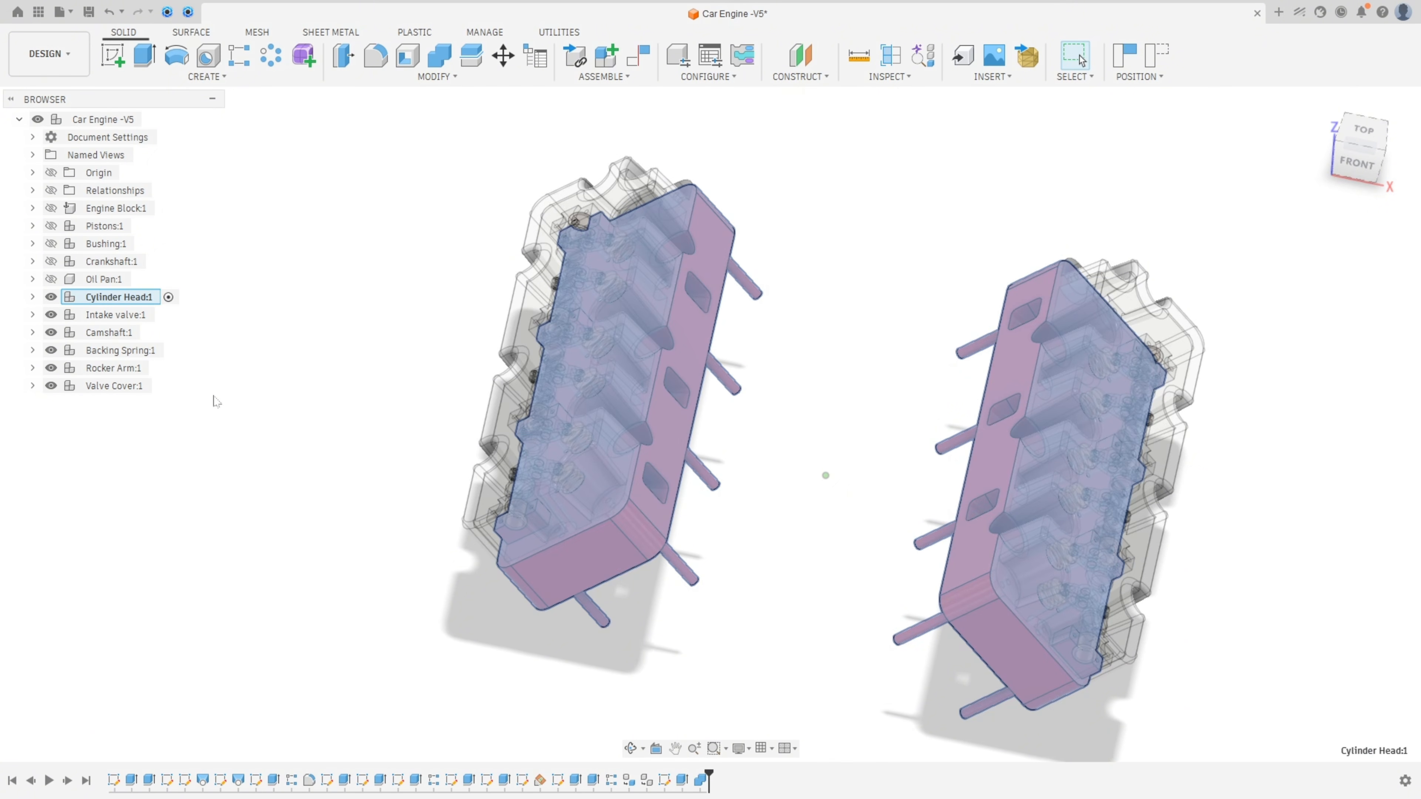
# - Hide the Rocker Arm, Backing Spring, Camshaft, Intake valve and Valve Cover components, leaving only the cylinder heads shown
pyautogui.click(51, 368)
pyautogui.click(51, 351)
pyautogui.click(51, 332)
pyautogui.click(51, 315)
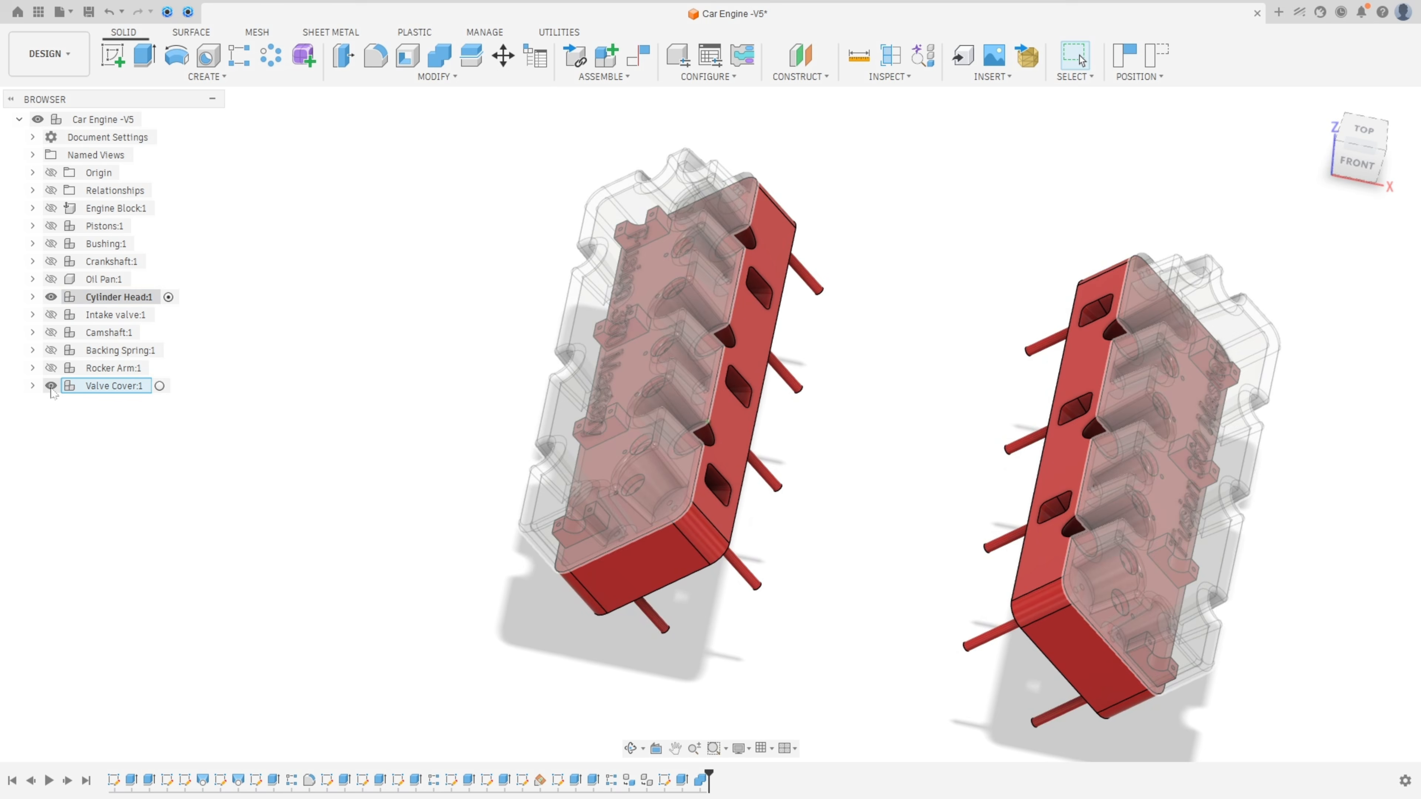
pyautogui.click(51, 386)
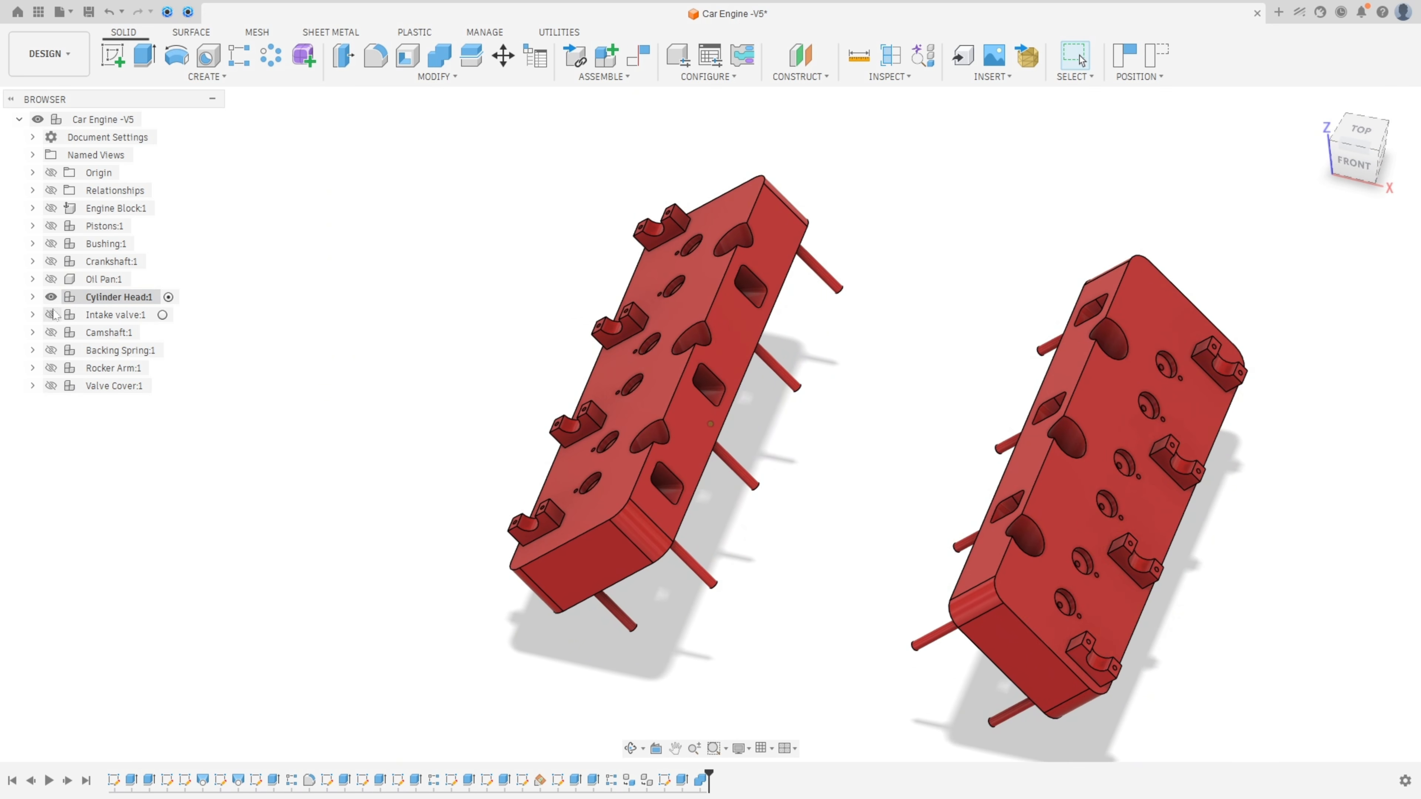
# - Start a sketch on the rocker-mount face of Cylinder Head (1):1, capturing the moved components' current positions
pyautogui.click(32, 297)
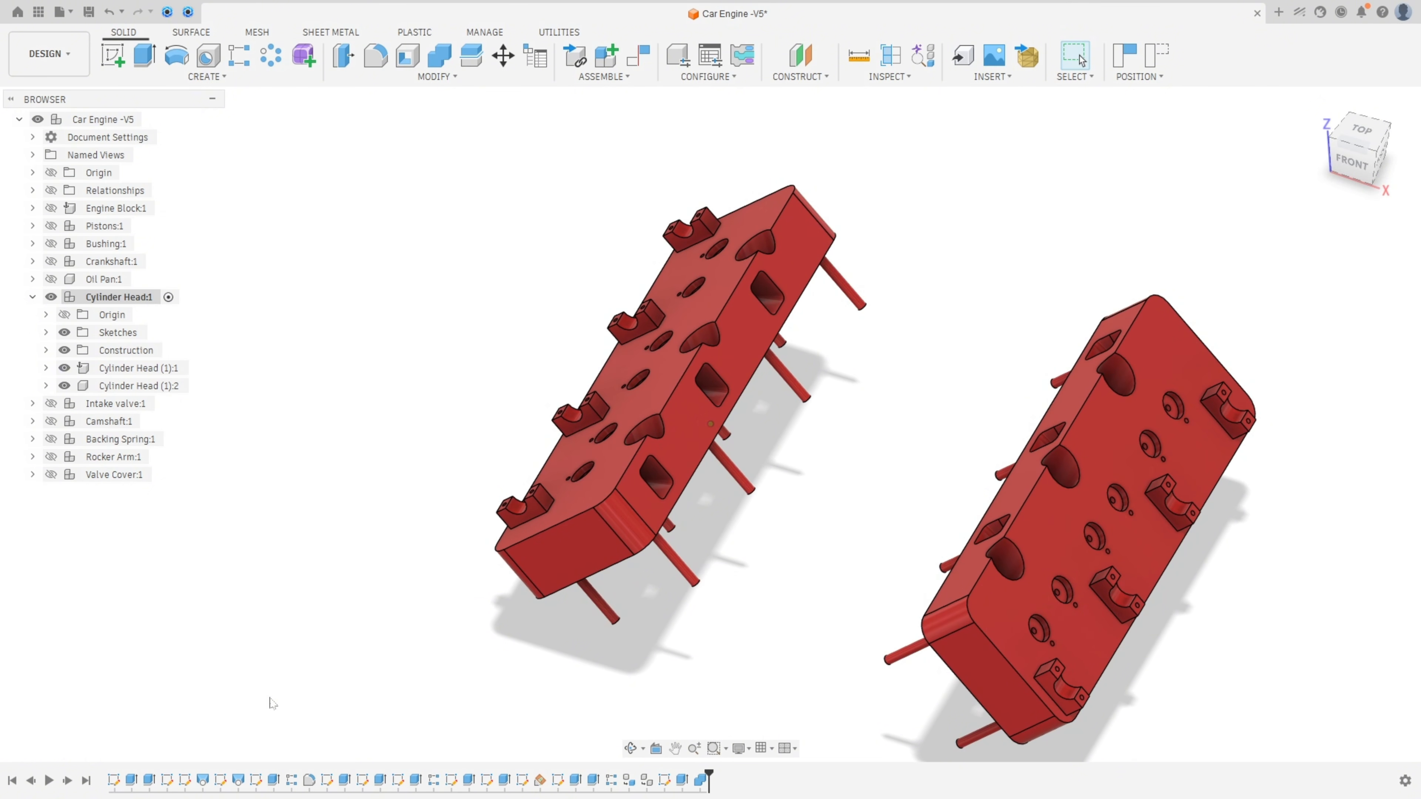
pyautogui.click(125, 374)
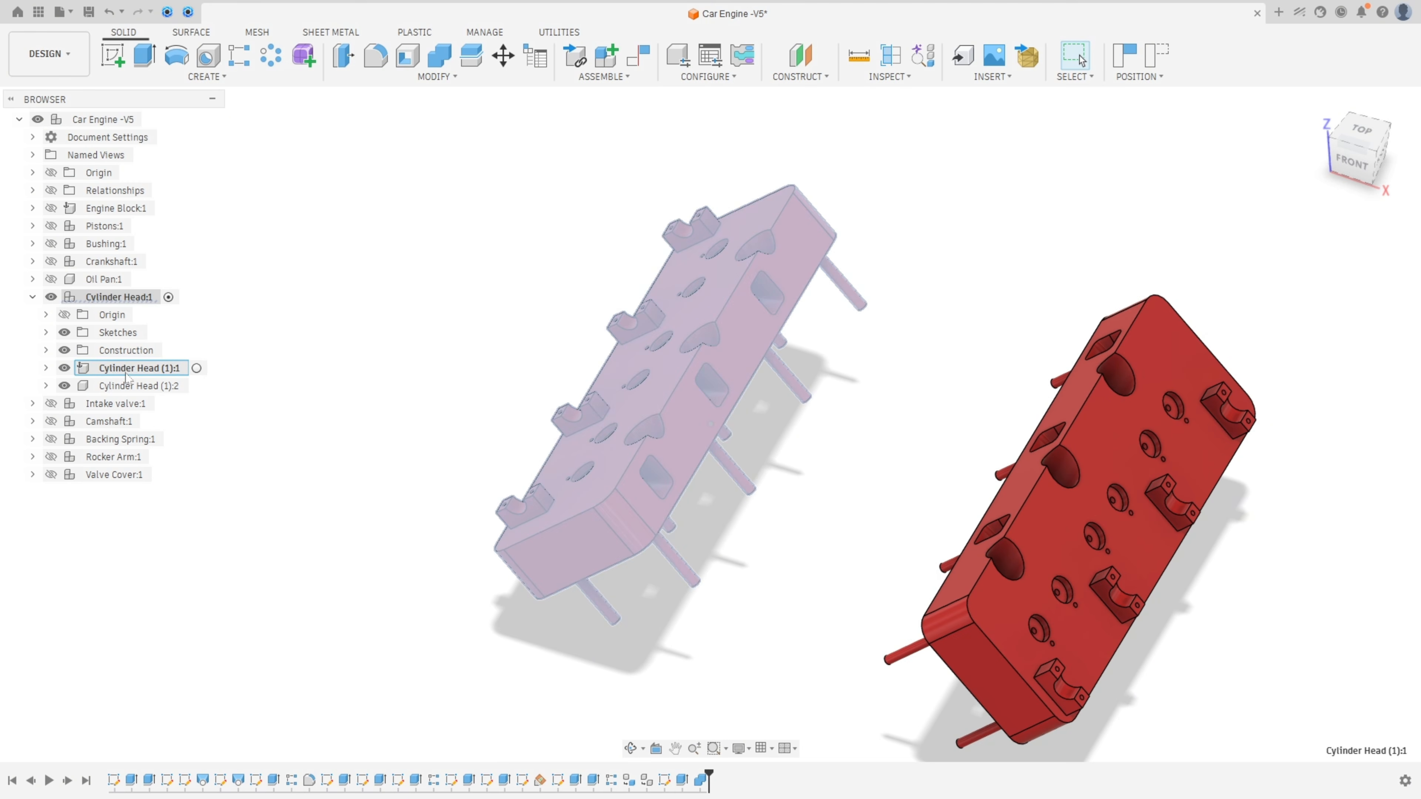
pyautogui.click(308, 407)
pyautogui.click(155, 369)
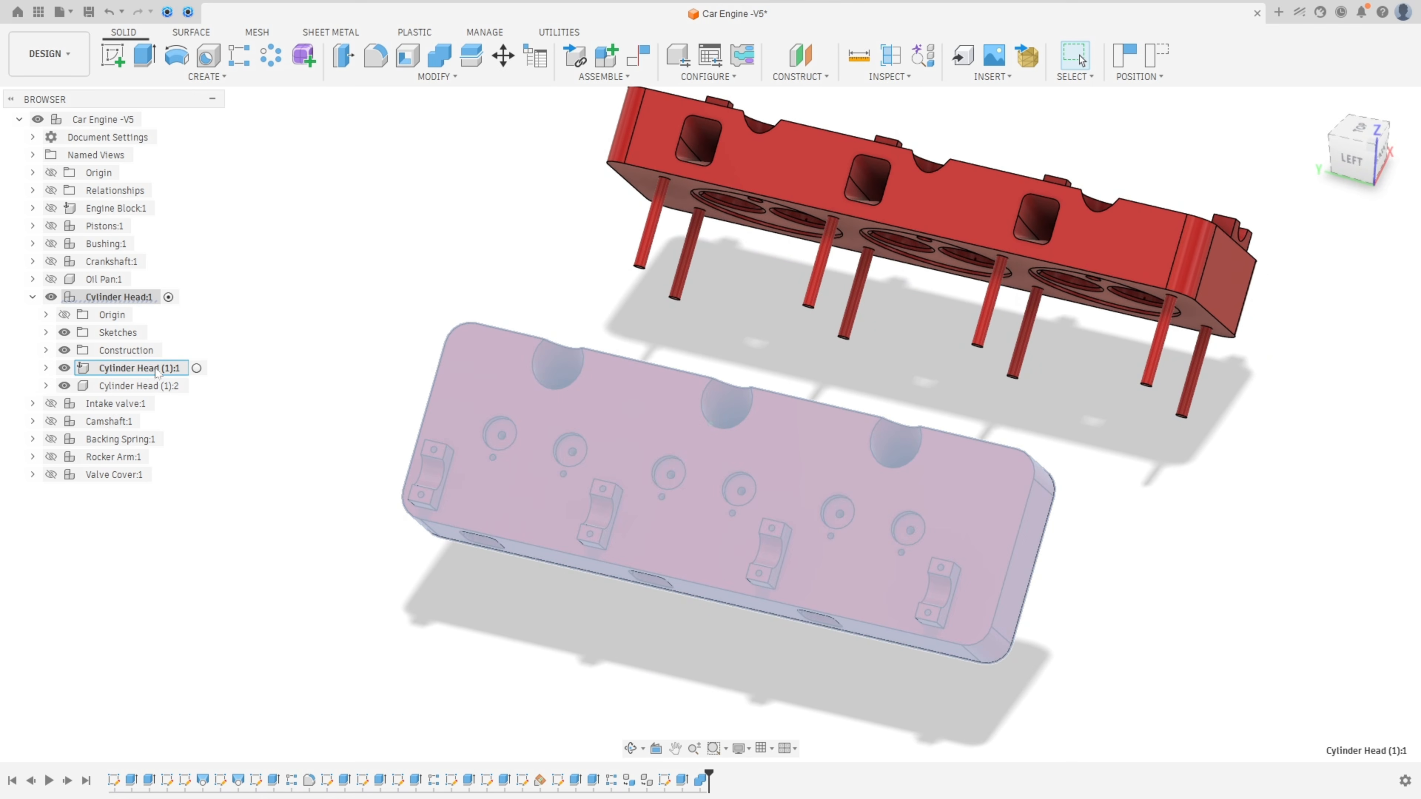
pyautogui.click(312, 370)
pyautogui.click(119, 63)
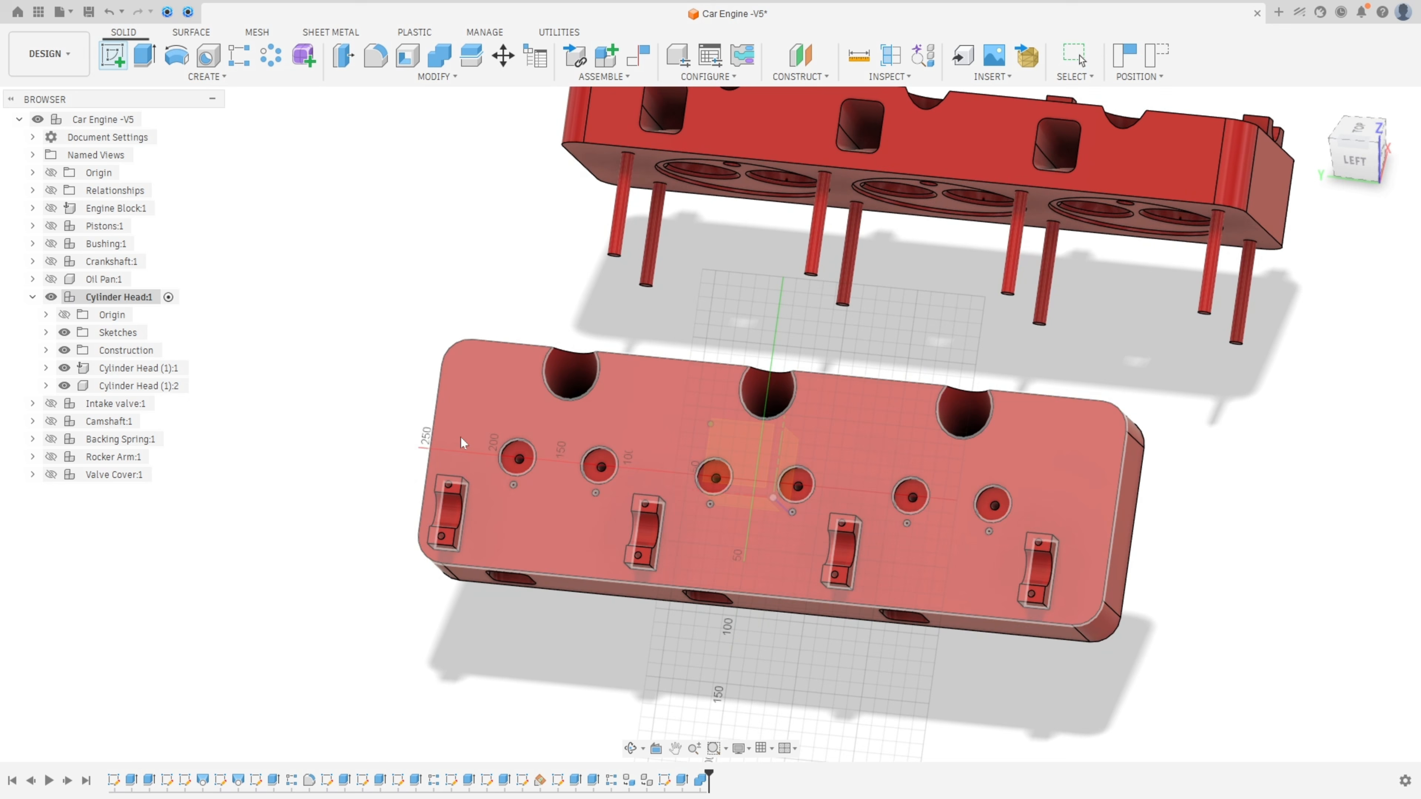
pyautogui.click(481, 398)
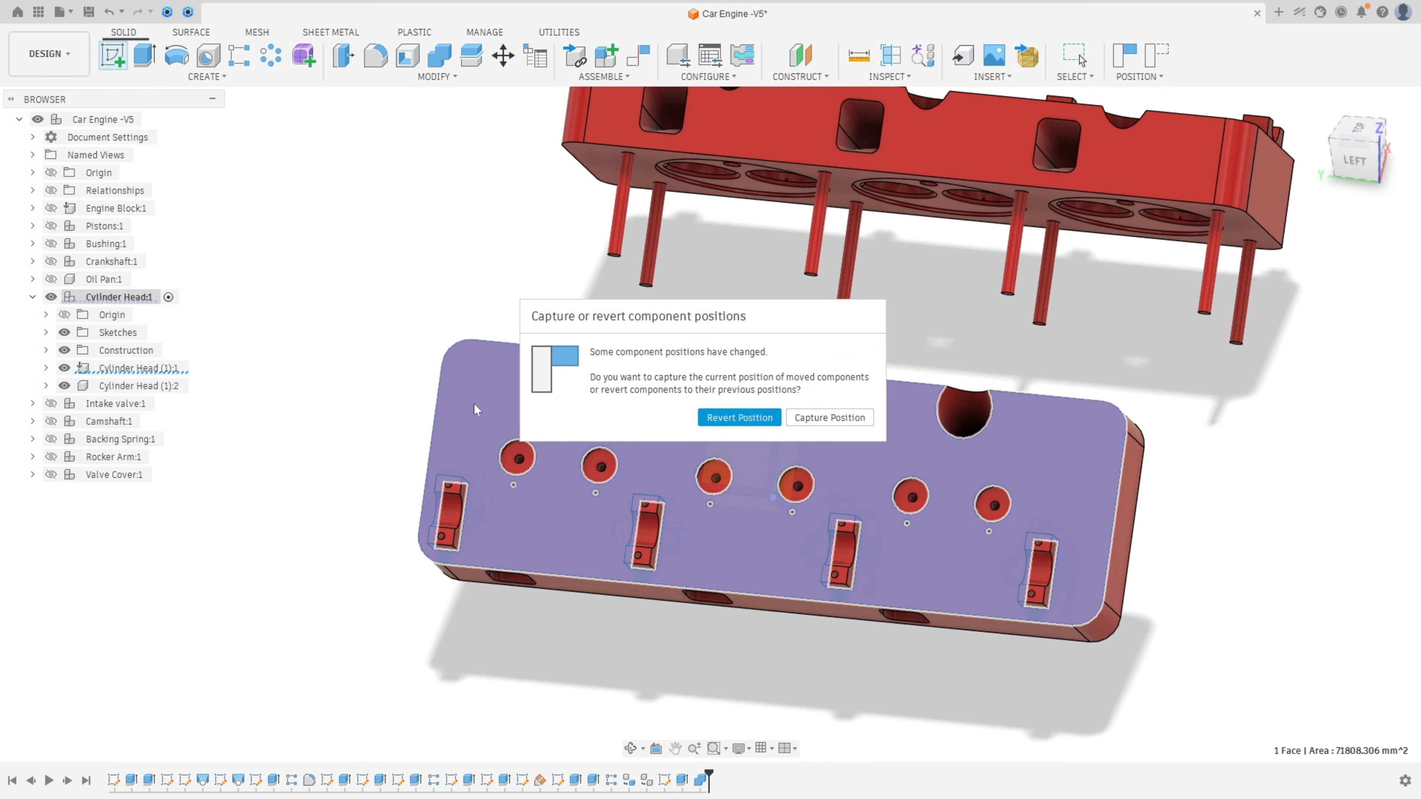
pyautogui.click(827, 419)
pyautogui.click(1003, 380)
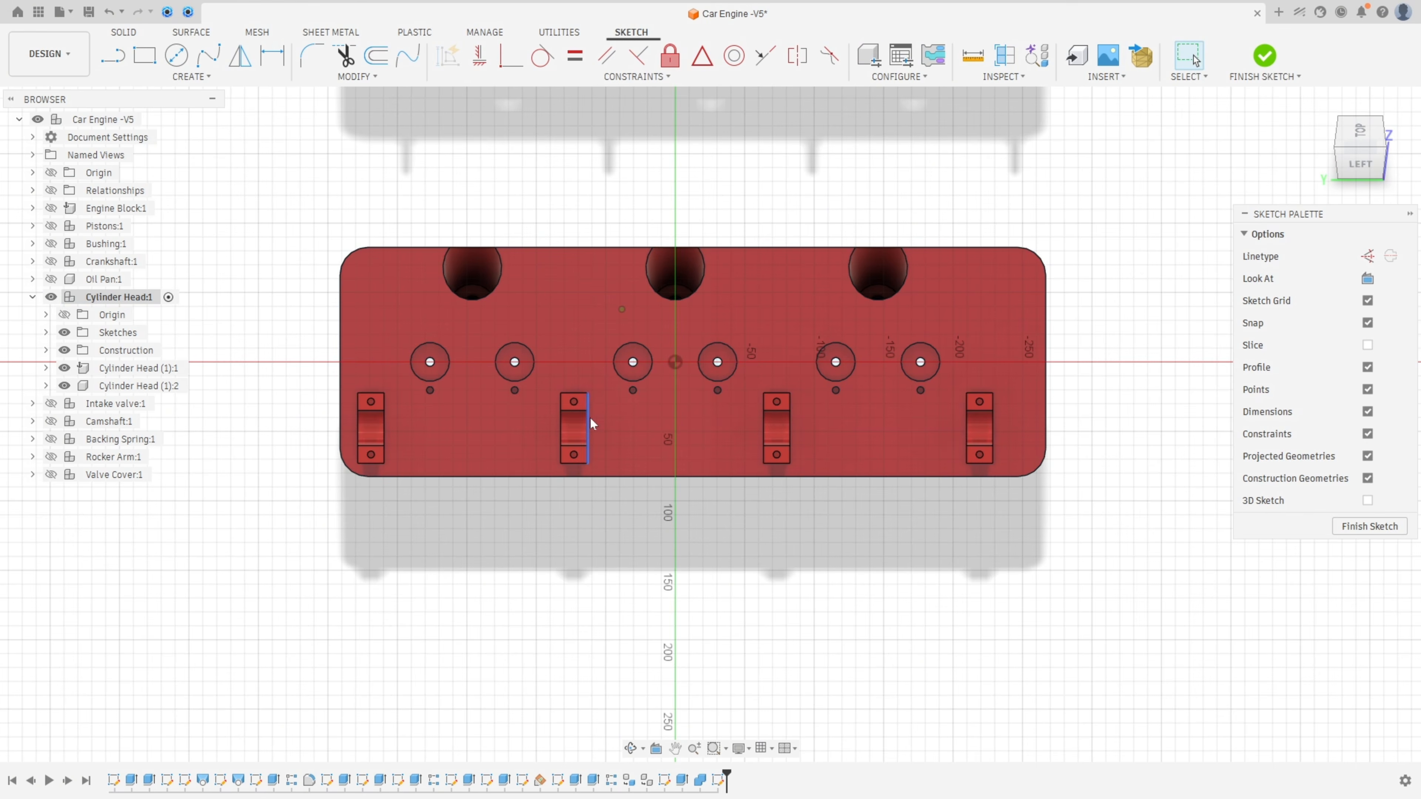
# - Hide the Cylinder Head component and show the Valve Cover component while the sketch is open
pyautogui.click(63, 332)
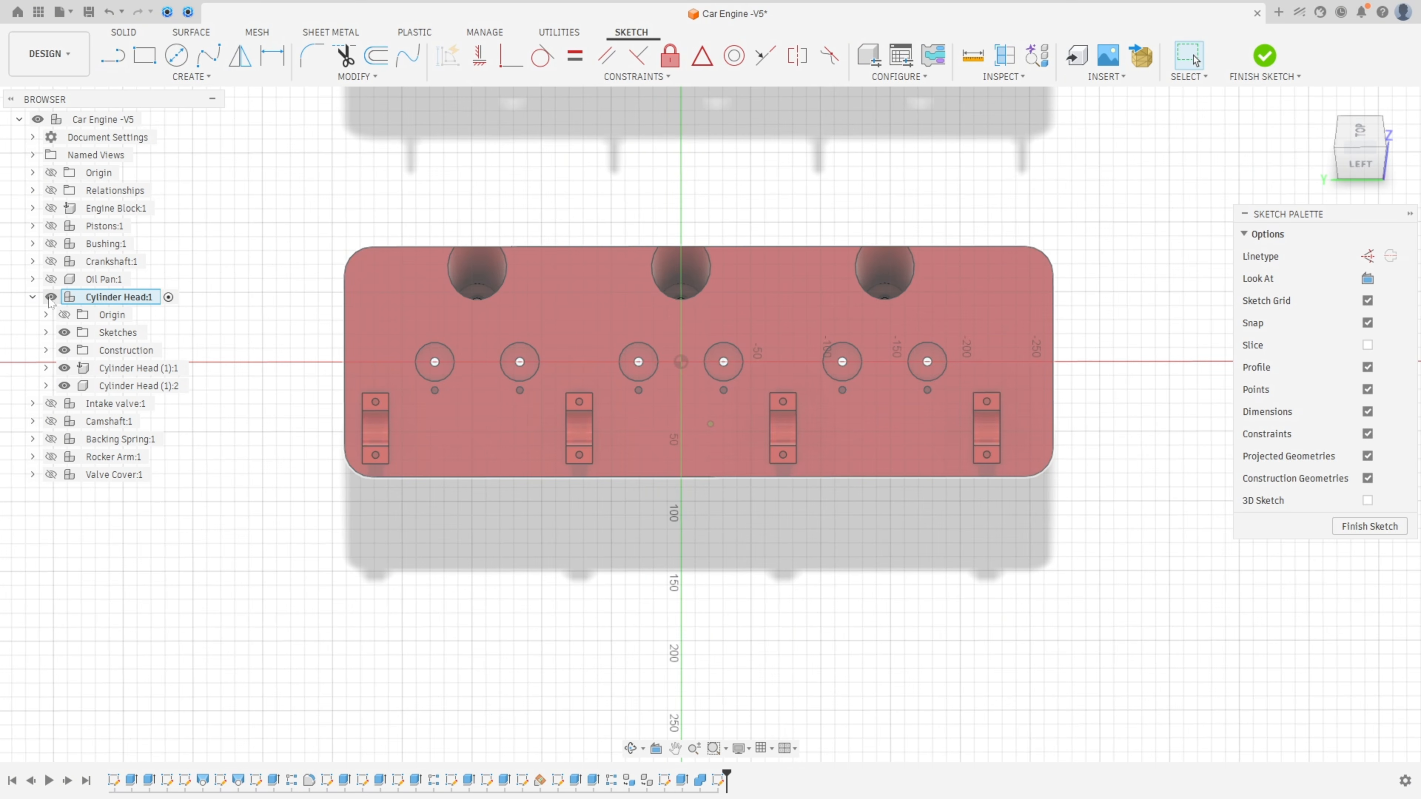
pyautogui.click(51, 298)
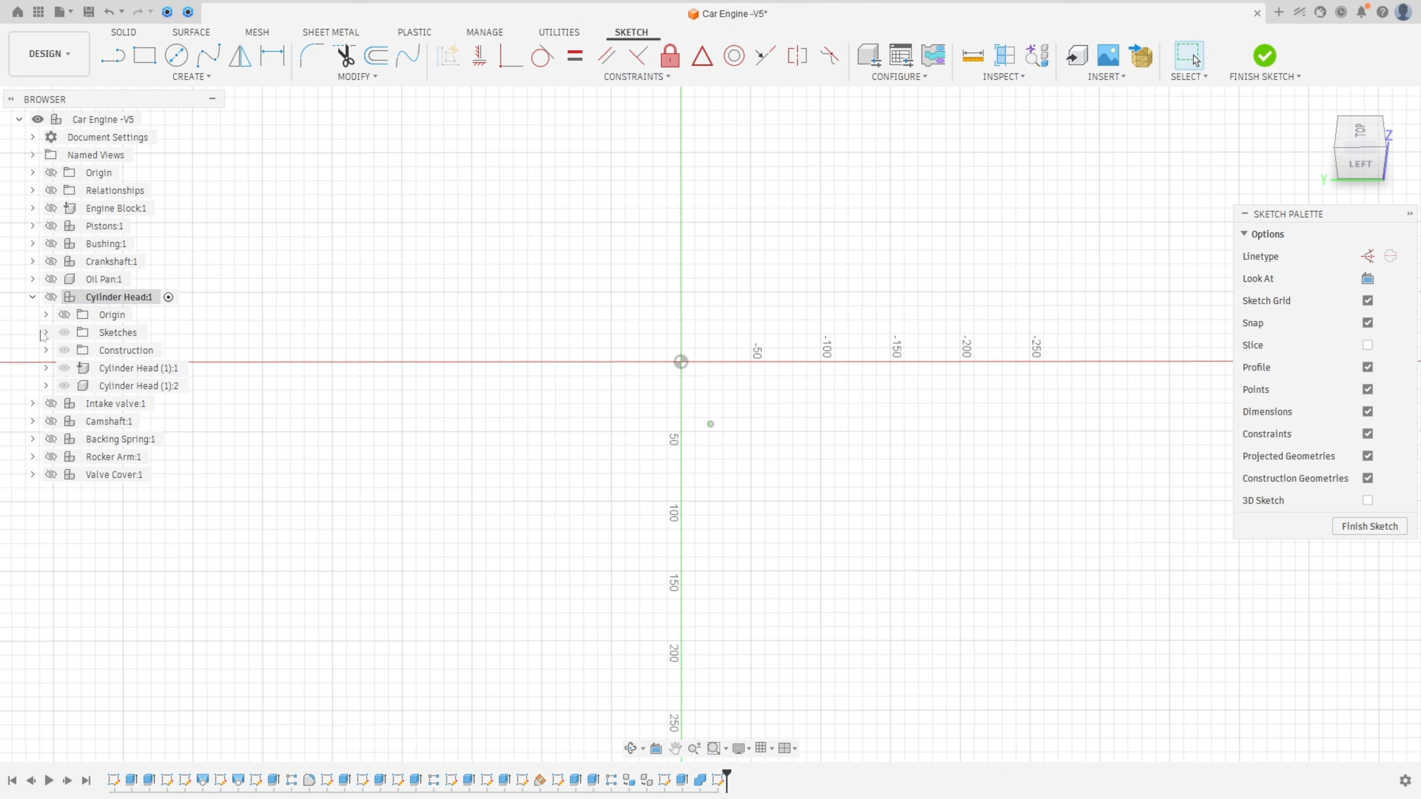
pyautogui.click(51, 475)
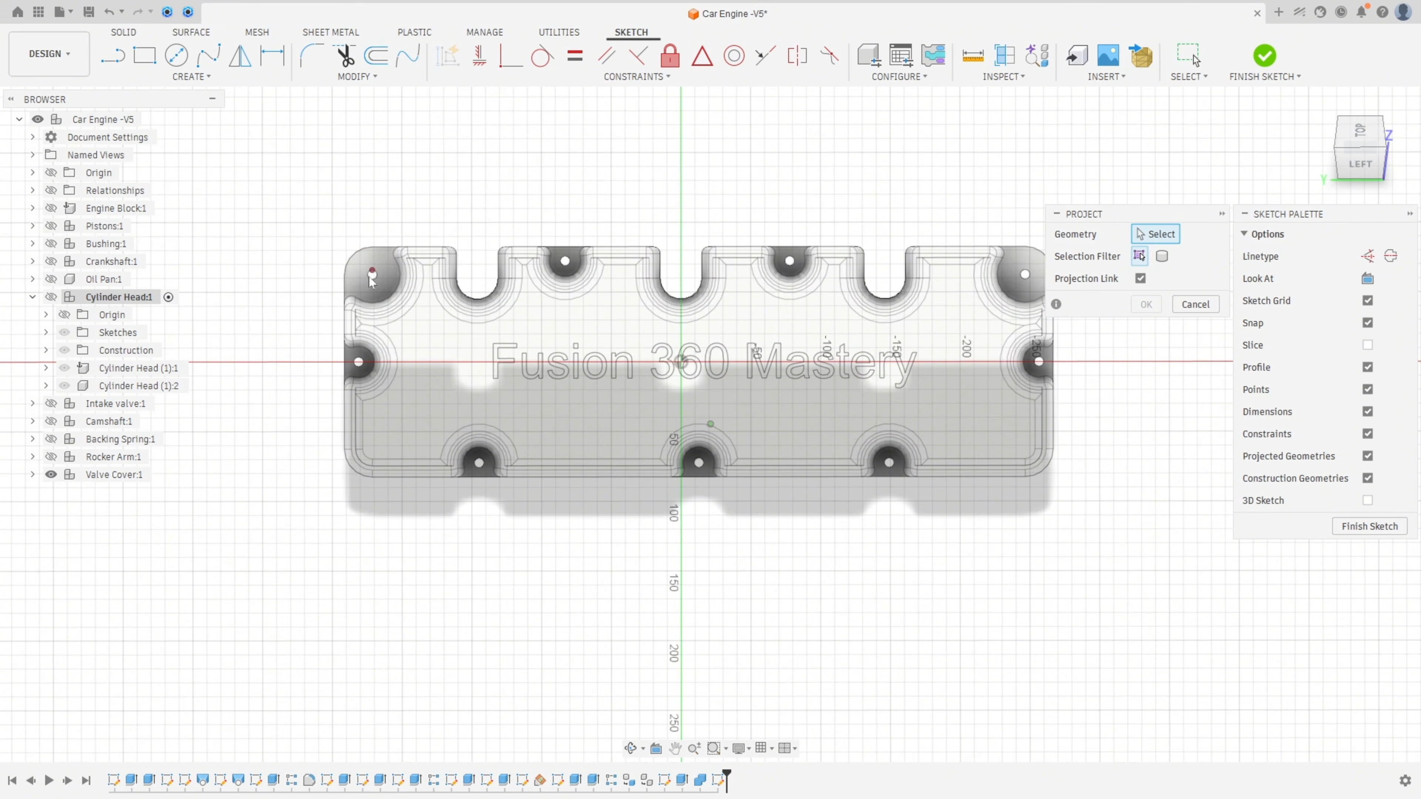
# - Project the nine bolt-hole edges on the underside of the valve cover into the sketch, with Projection Link on
pyautogui.keyDown('shift'); pyautogui.moveTo(467, 330); pyautogui.dragTo(1051, 271, button='middle'); pyautogui.keyUp('shift')
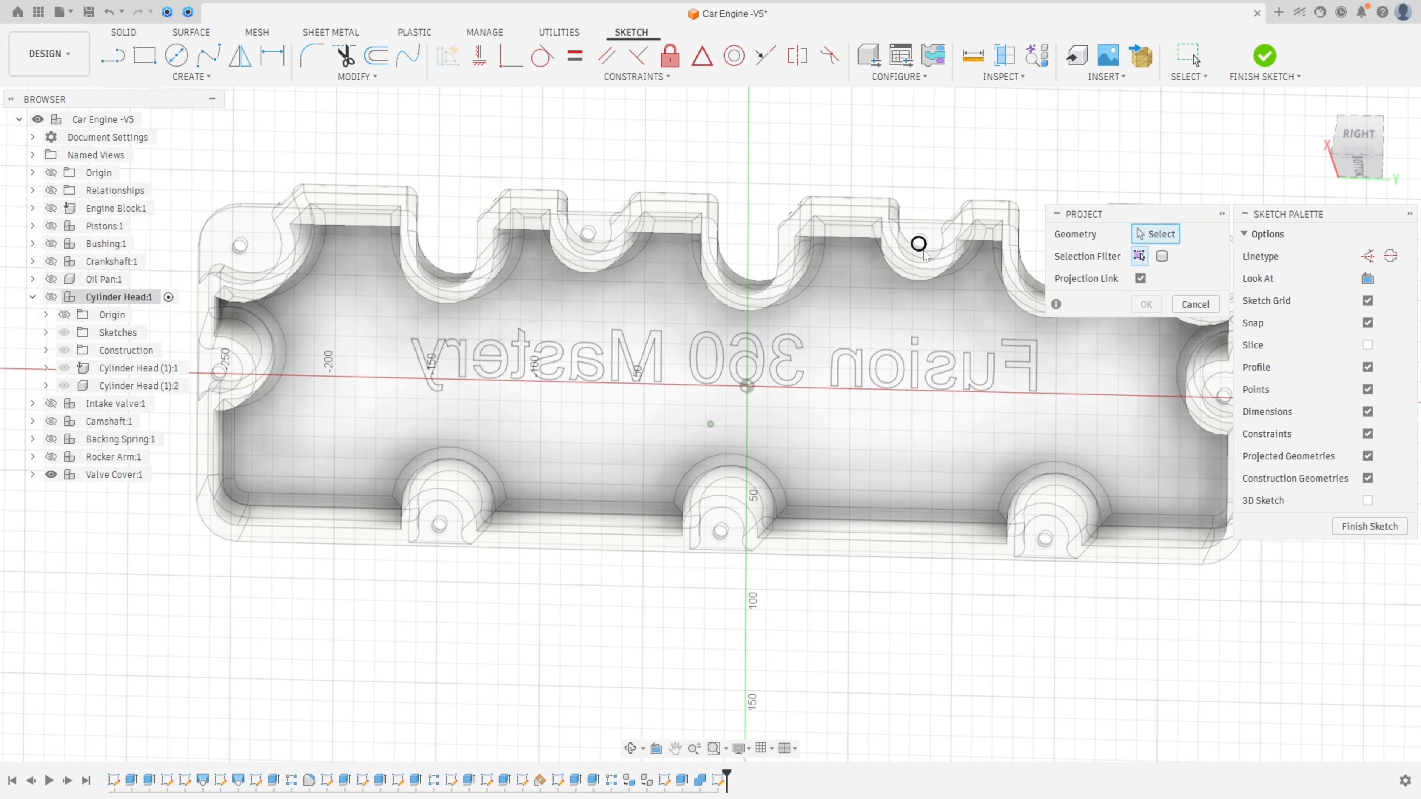
pyautogui.click(923, 252)
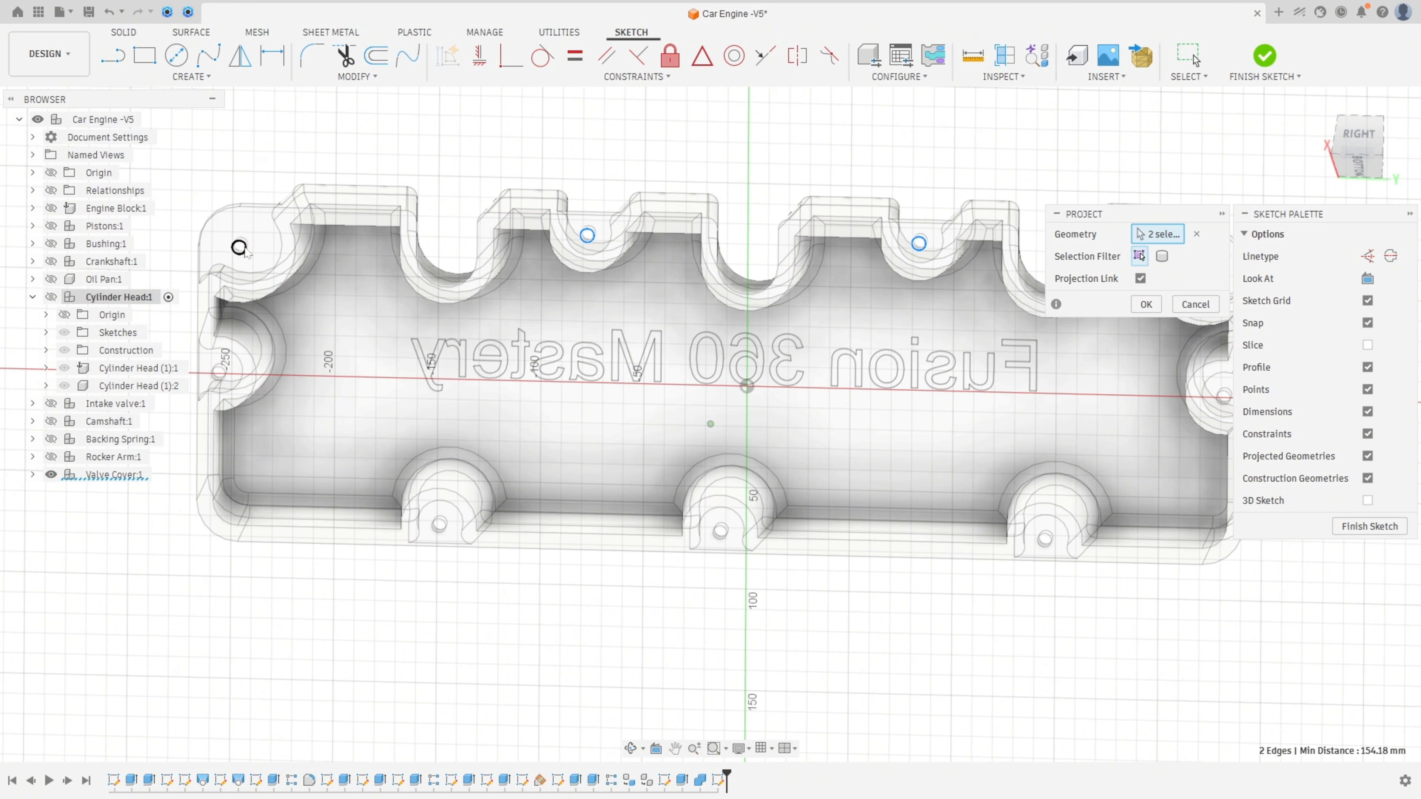
pyautogui.click(221, 378)
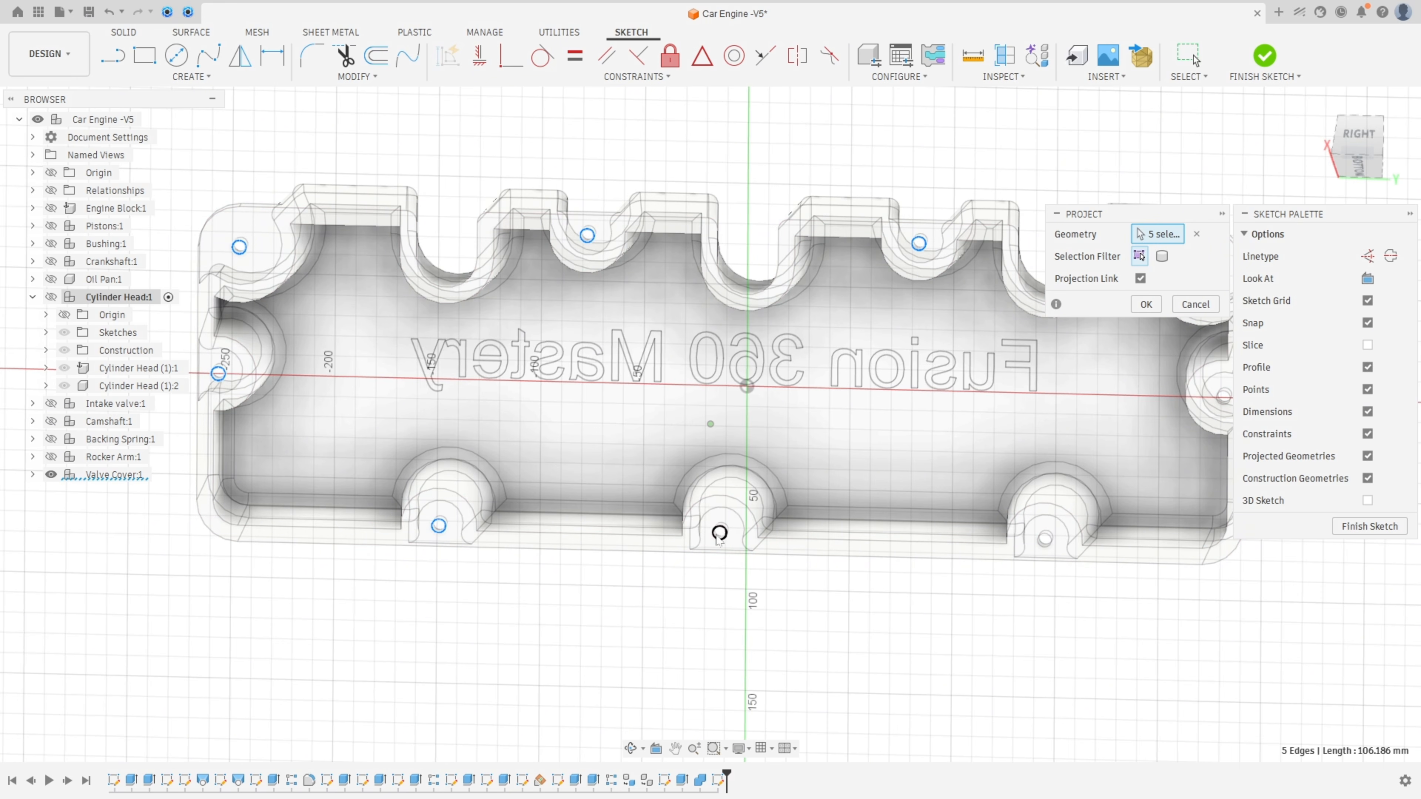
pyautogui.click(1039, 543)
pyautogui.moveTo(1205, 401); pyautogui.dragTo(947, 461, button='middle')
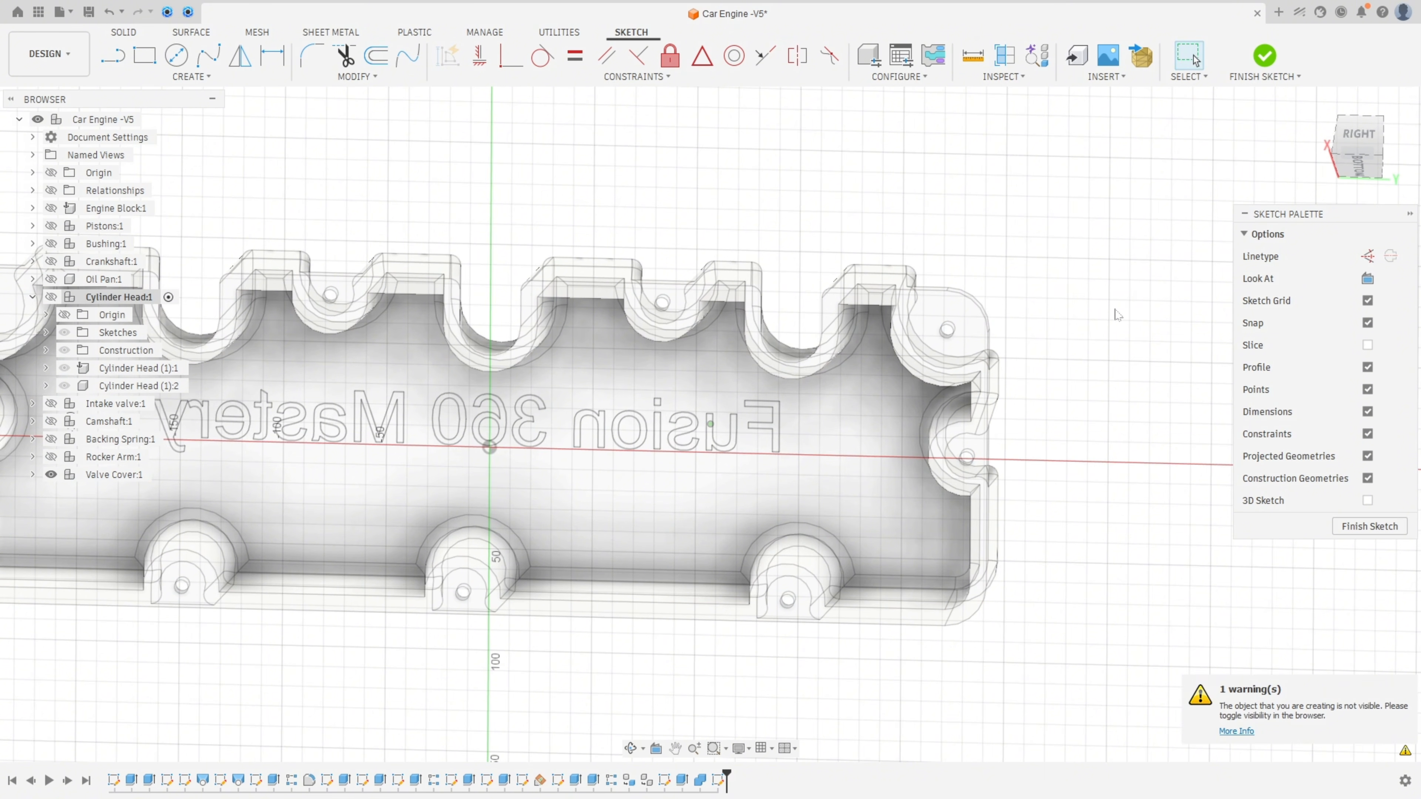
# - Show the Cylinder Head and hide the Valve Cover to check the projected circles, and finish the sketch
pyautogui.click(52, 297)
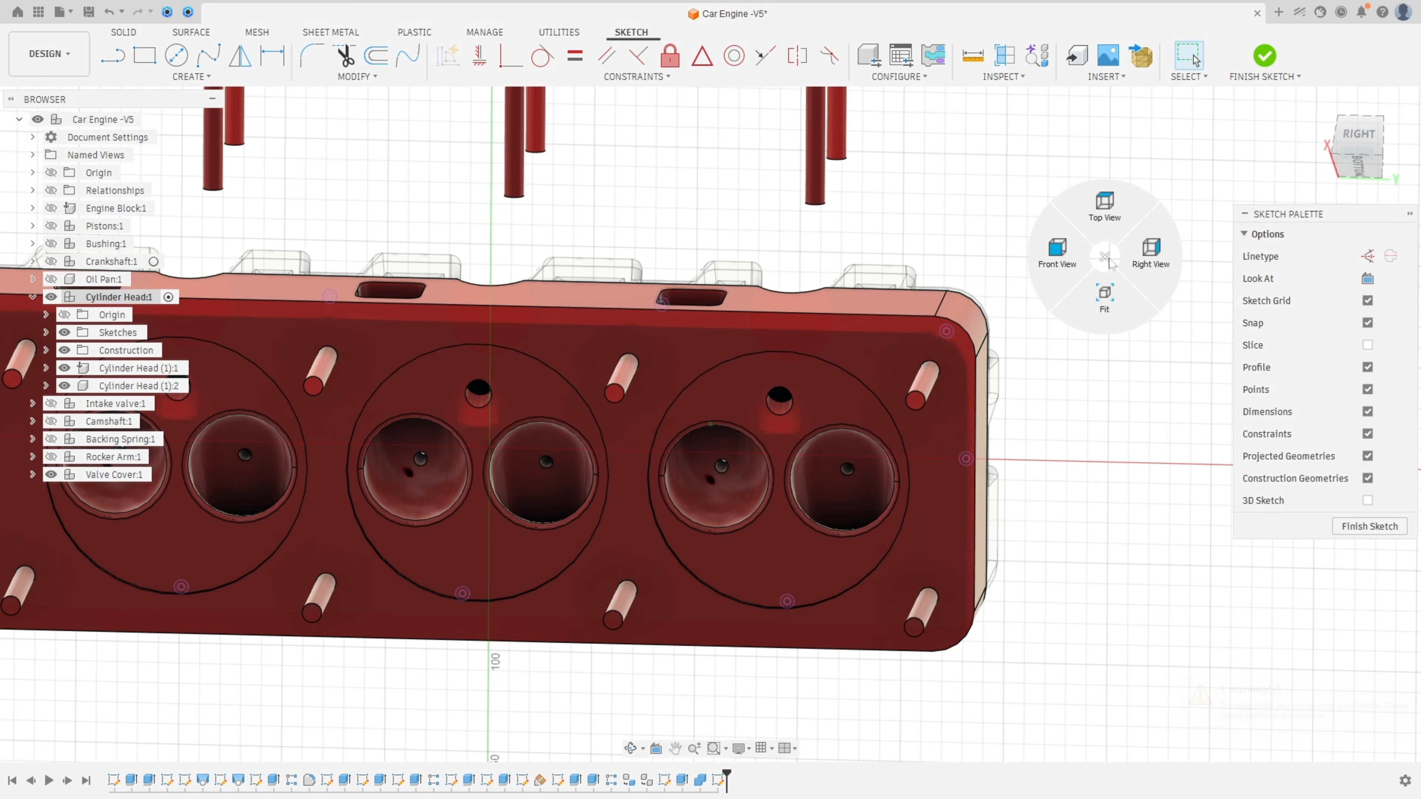
pyautogui.click(1109, 259)
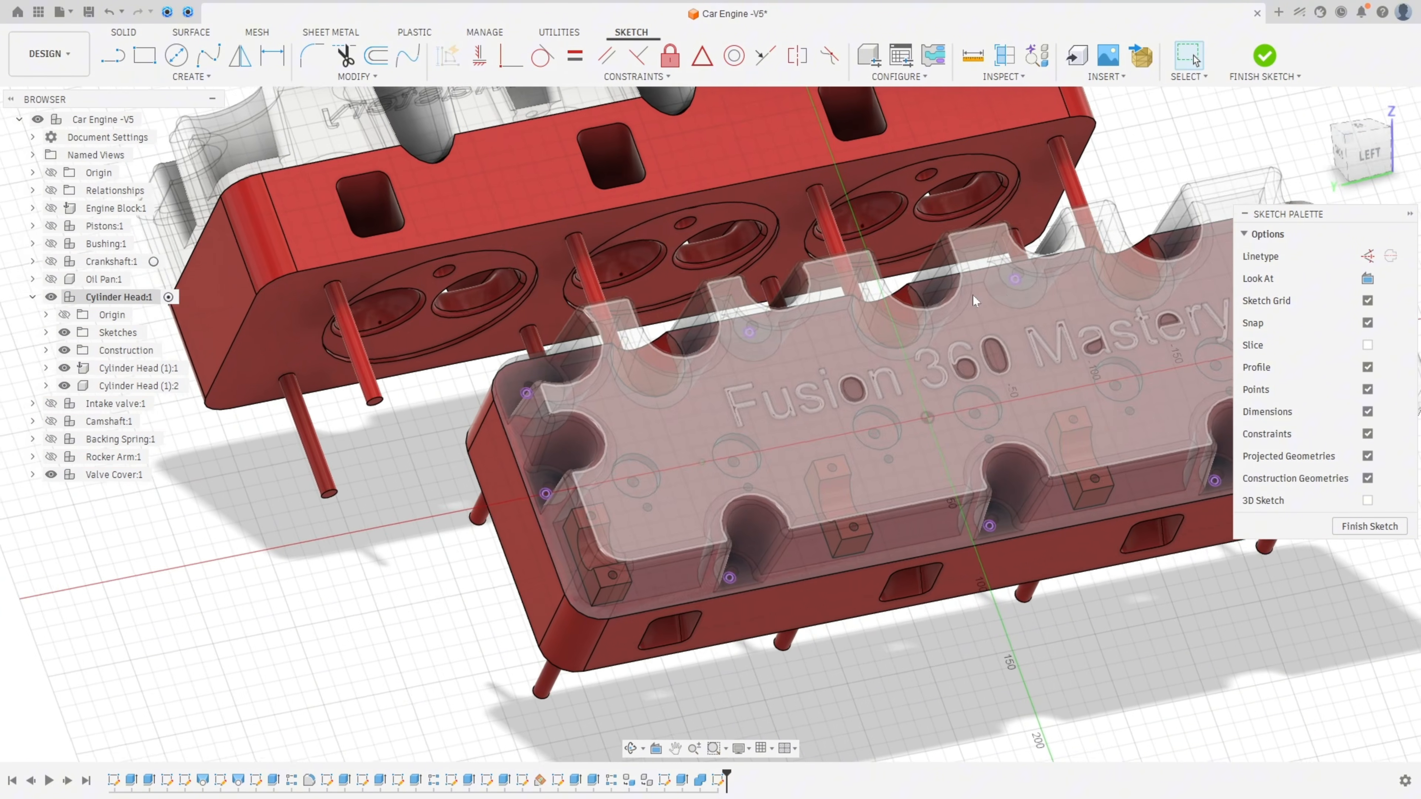
pyautogui.click(51, 475)
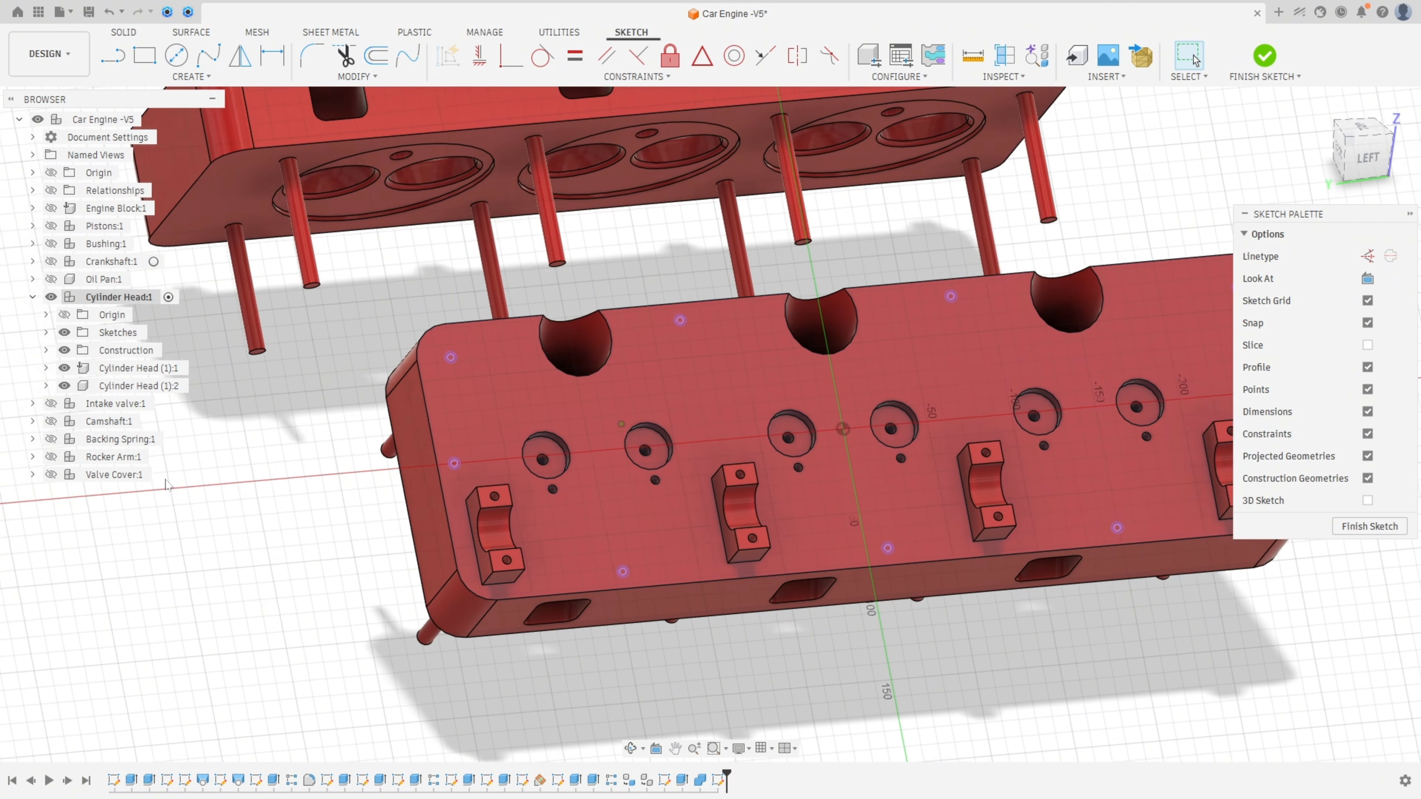
pyautogui.keyDown('shift'); pyautogui.moveTo(168, 485); pyautogui.dragTo(246, 439, button='middle'); pyautogui.keyUp('shift')
pyautogui.scroll(6, 307, 347)
pyautogui.moveTo(279, 321); pyautogui.dragTo(360, 253, button='middle')
pyautogui.scroll(2, 335, 287)
pyautogui.scroll(-7, 274, 442)
pyautogui.keyDown('shift'); pyautogui.moveTo(212, 672); pyautogui.dragTo(238, 580, button='middle'); pyautogui.keyUp('shift')
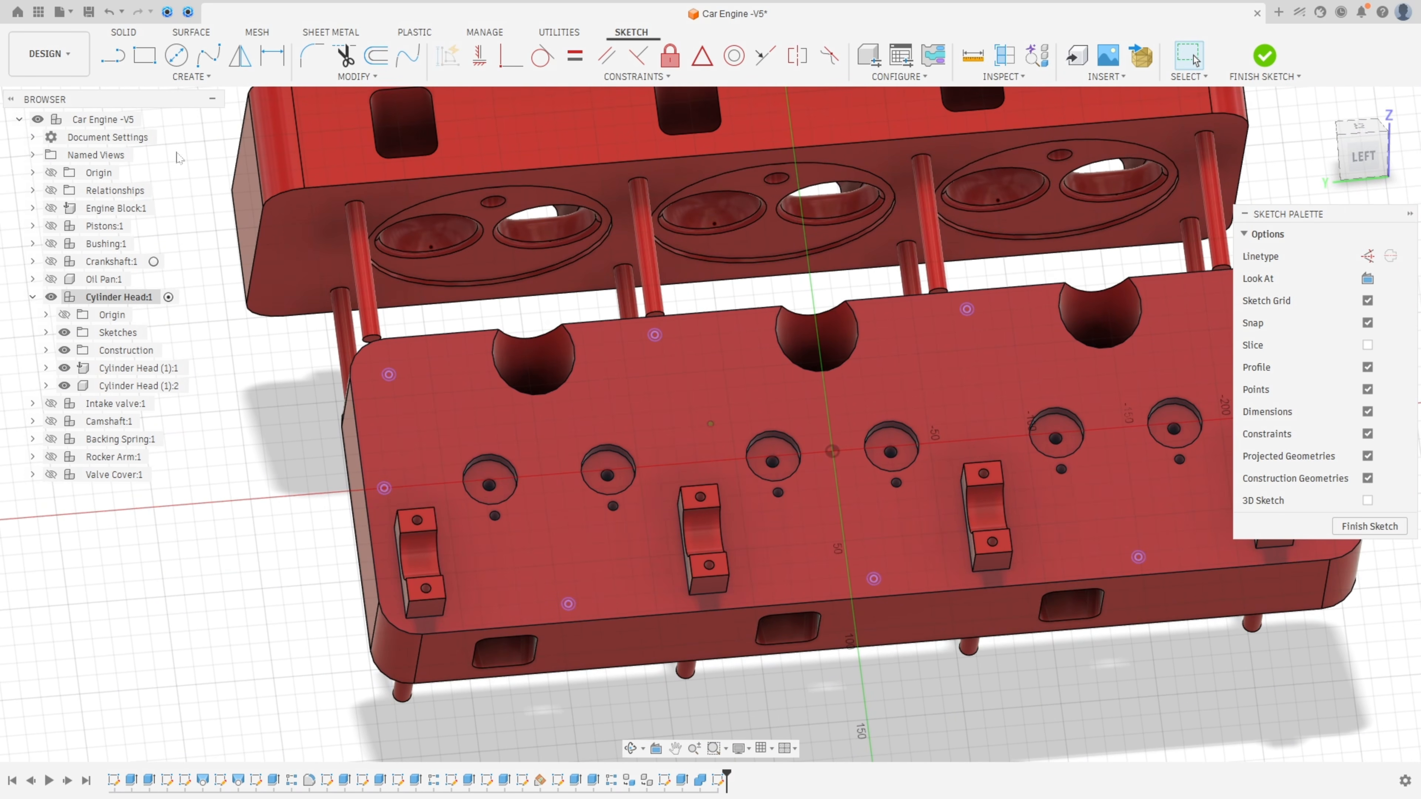
pyautogui.click(1264, 56)
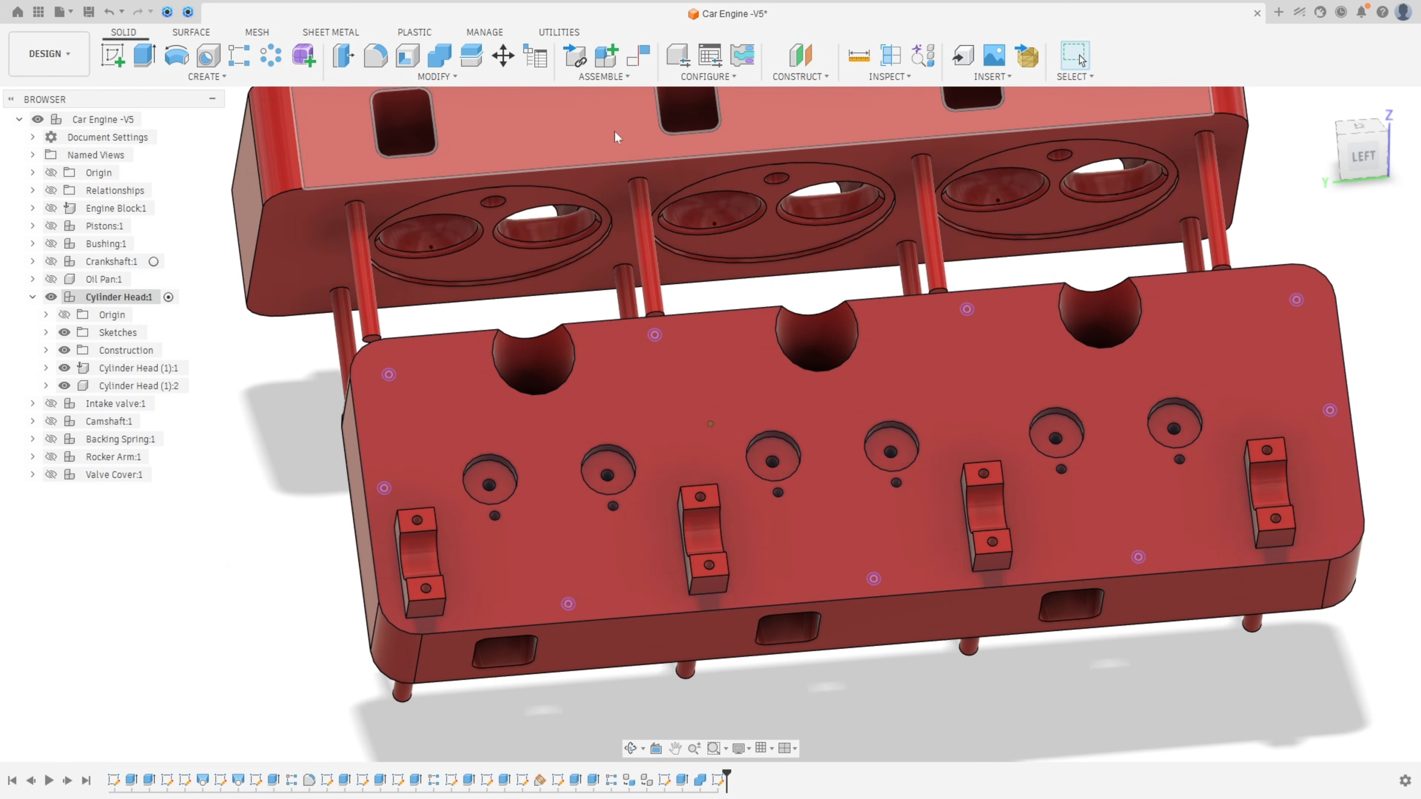
# - Extrude all nine projected bolt-hole circles 25 mm down into the cylinder head as a cut
pyautogui.click(147, 58)
pyautogui.scroll(5, 386, 417)
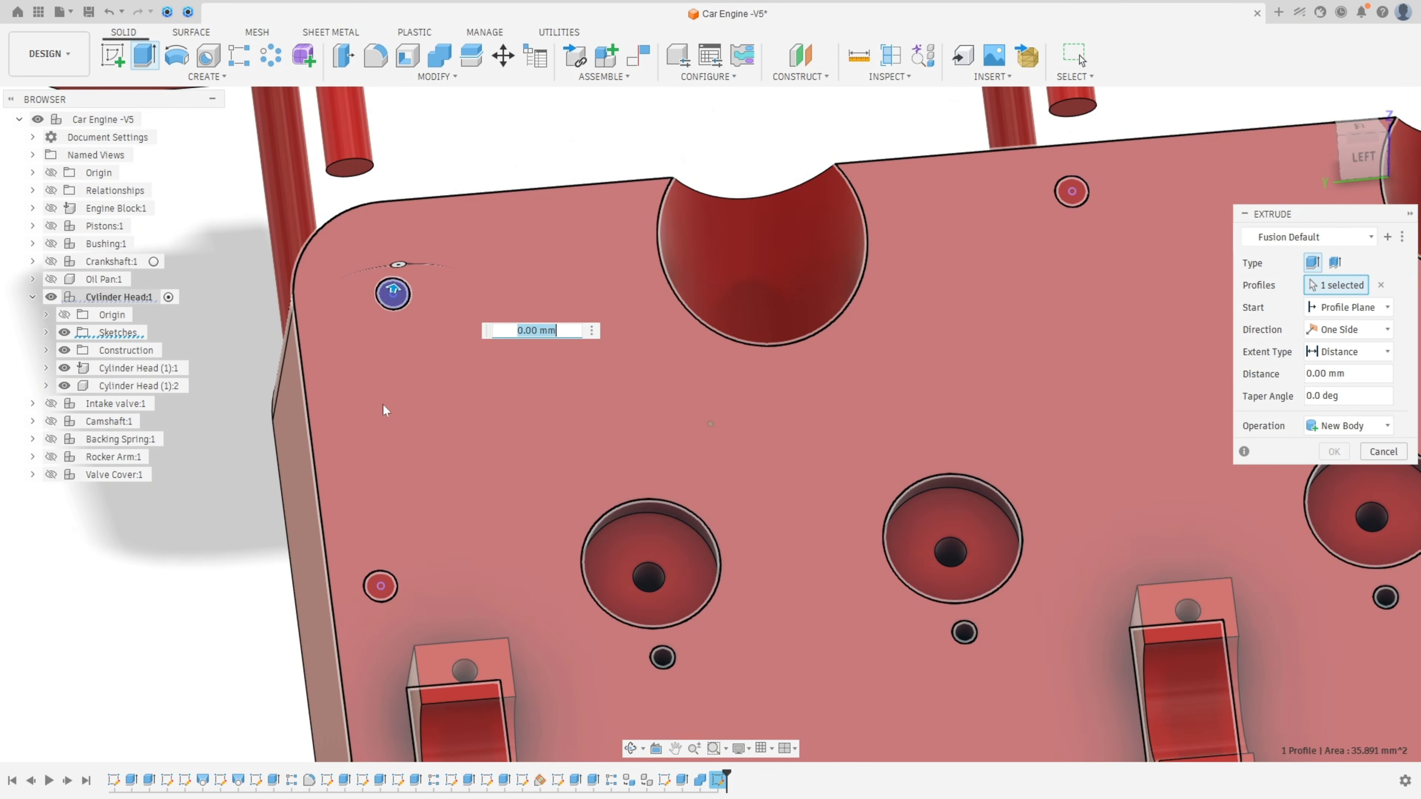
pyautogui.click(382, 589)
pyautogui.scroll(-3, 391, 591)
pyautogui.keyDown('shift'); pyautogui.moveTo(398, 613); pyautogui.dragTo(389, 541, button='middle'); pyautogui.keyUp('shift')
pyautogui.click(607, 535)
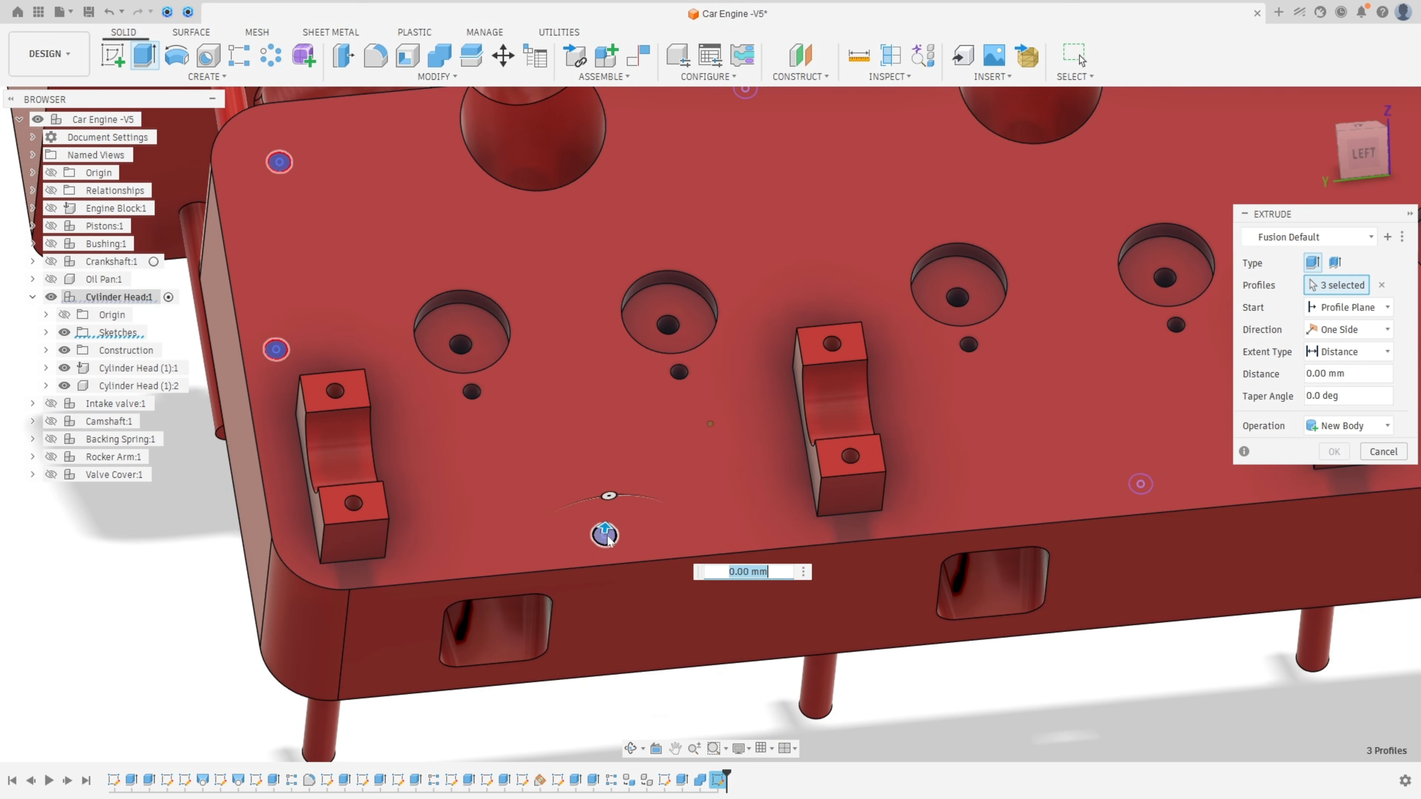
pyautogui.moveTo(1248, 487); pyautogui.dragTo(767, 486, button='middle')
pyautogui.click(751, 491)
pyautogui.moveTo(1152, 454); pyautogui.dragTo(750, 453, button='middle')
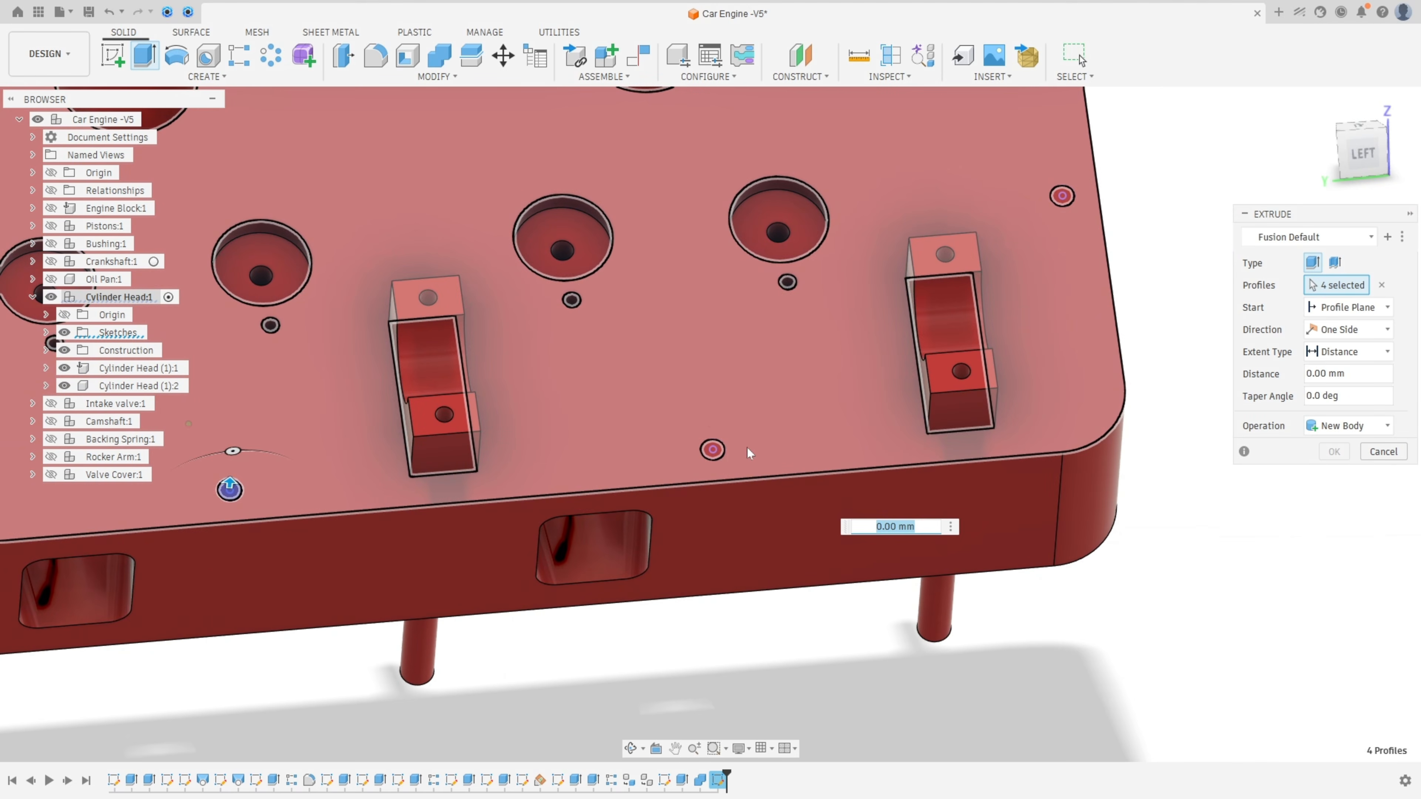
pyautogui.click(712, 449)
pyautogui.moveTo(1071, 206); pyautogui.dragTo(782, 454, button='middle')
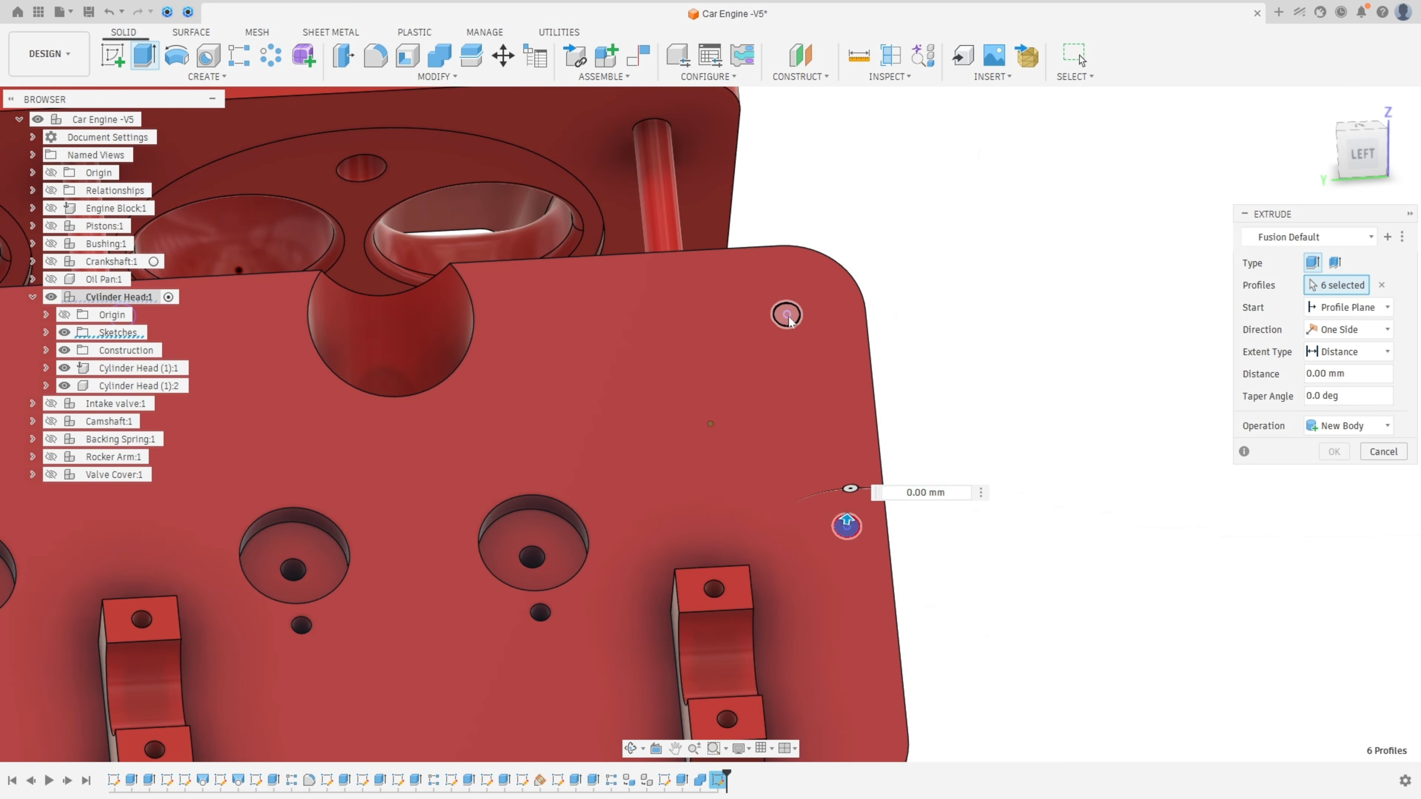
pyautogui.click(786, 316)
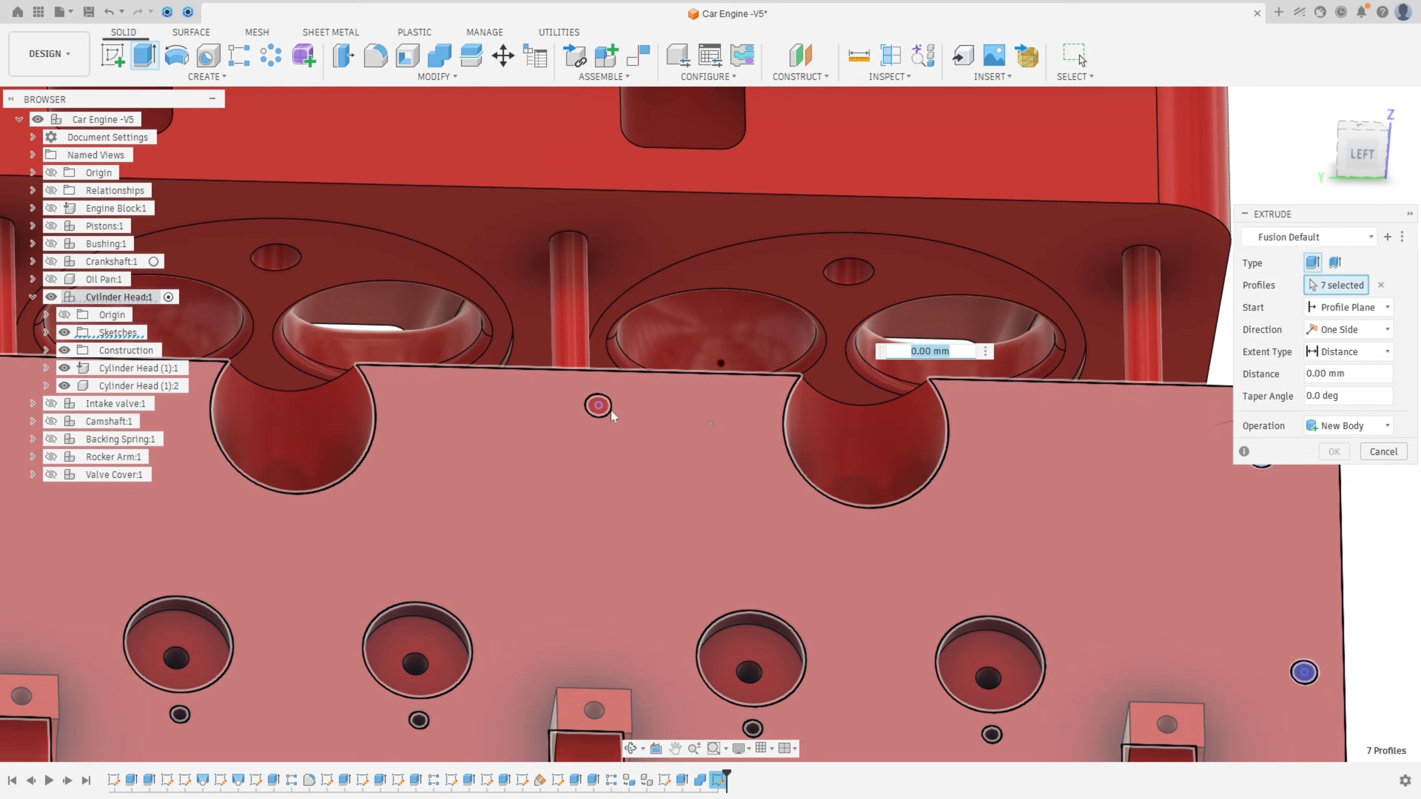
pyautogui.click(610, 413)
pyautogui.keyDown('shift'); pyautogui.moveTo(610, 413); pyautogui.dragTo(797, 491, button='middle'); pyautogui.keyUp('shift')
pyautogui.click(890, 524)
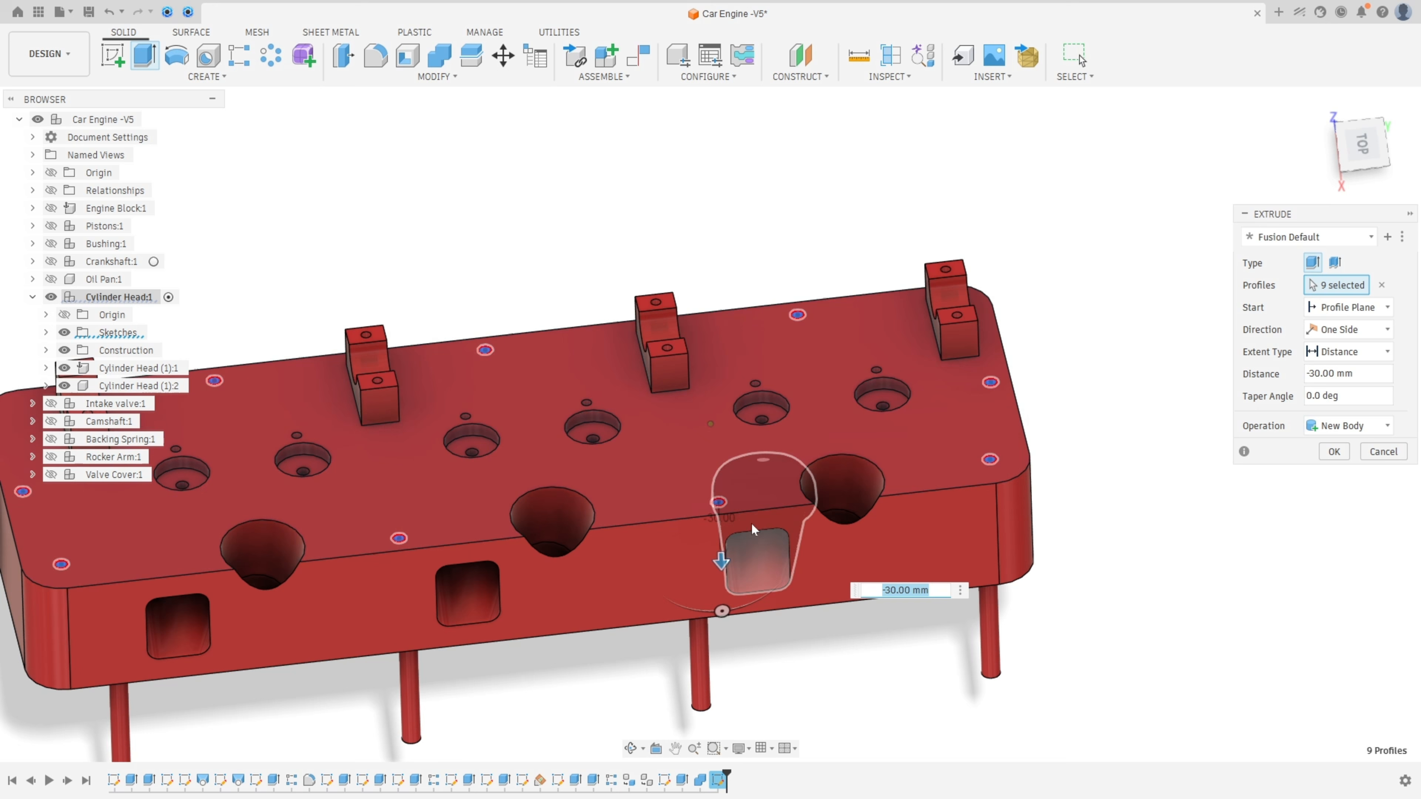
pyautogui.moveTo(1370, 376); pyautogui.dragTo(1227, 385)
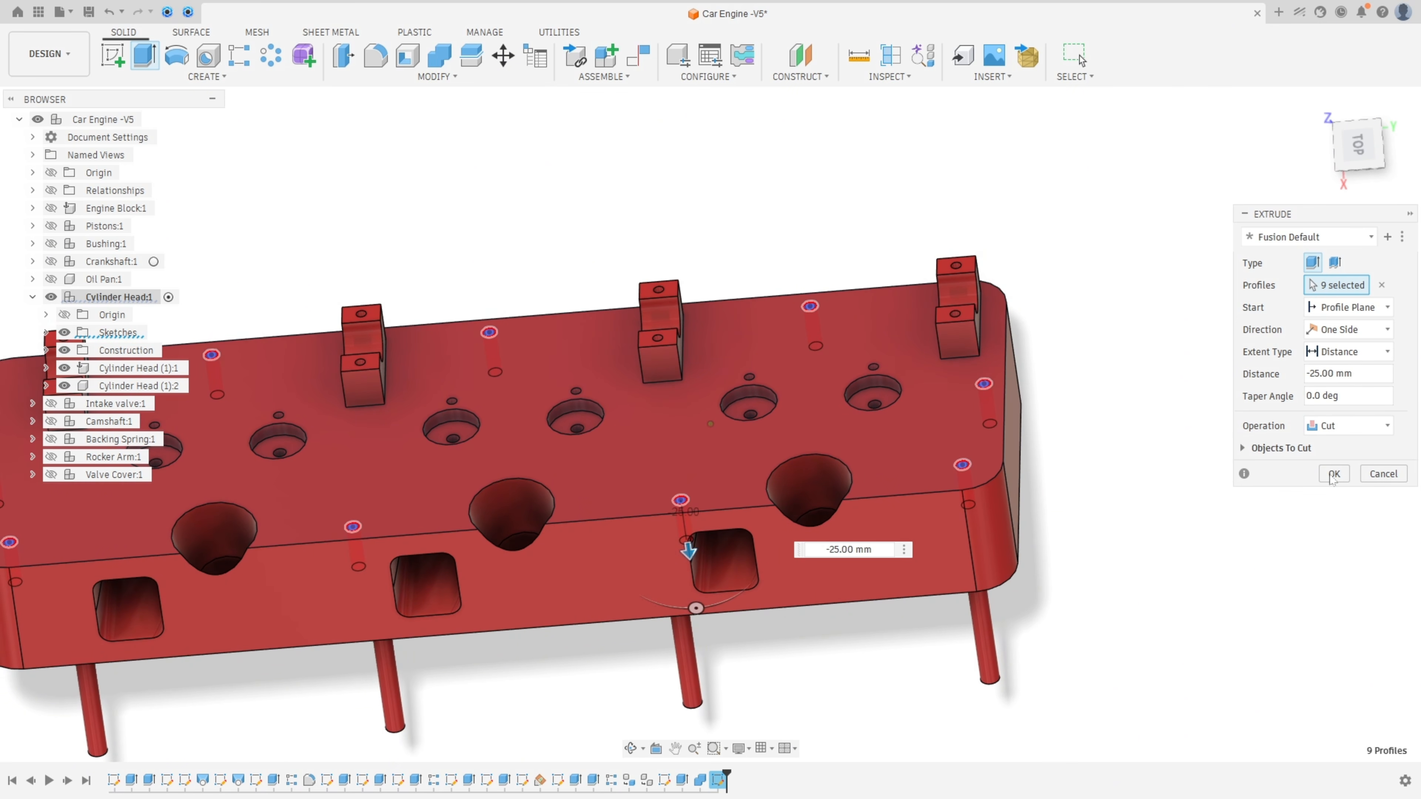
pyautogui.click(1333, 474)
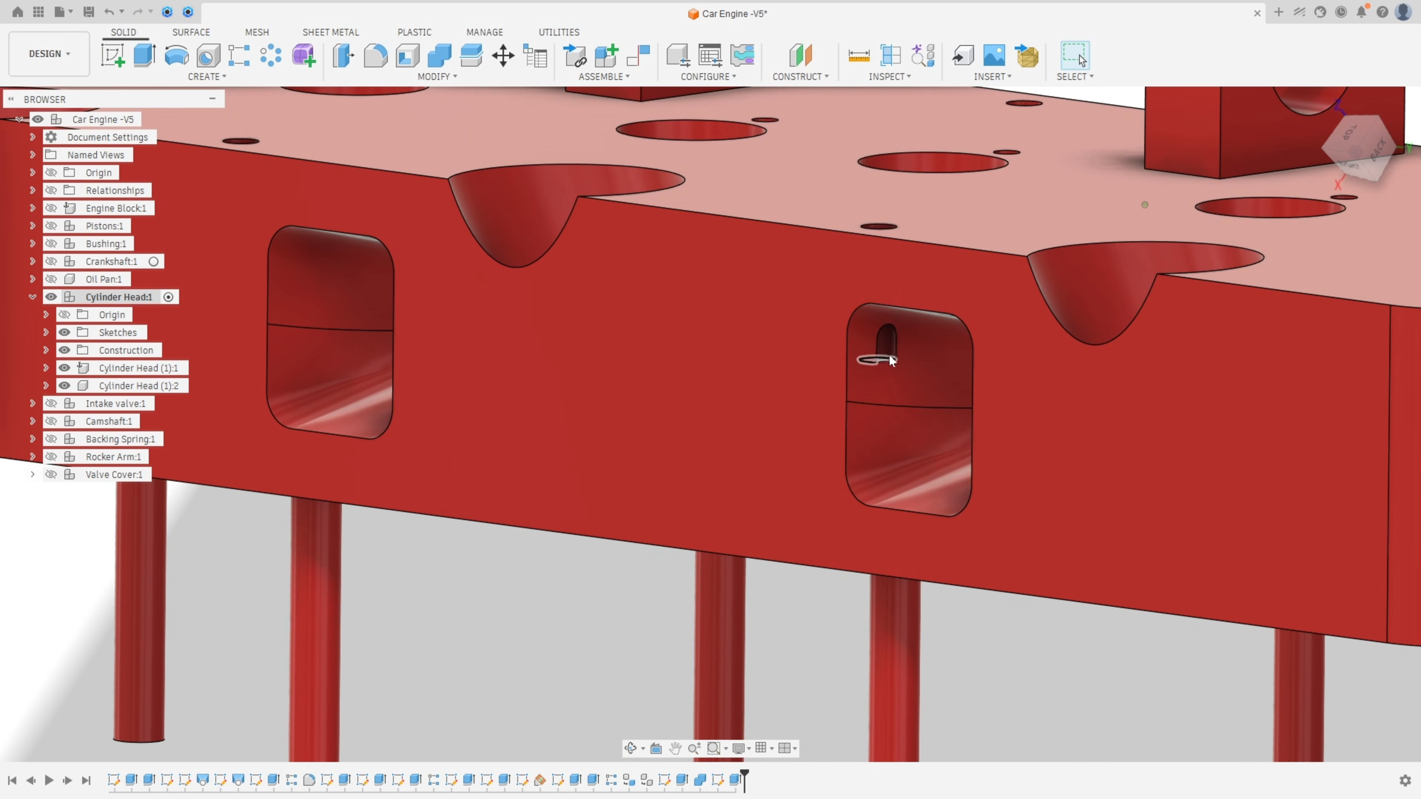
# - Show and activate the Valve Cover component and open its first timeline sketch for editing
pyautogui.click(891, 361)
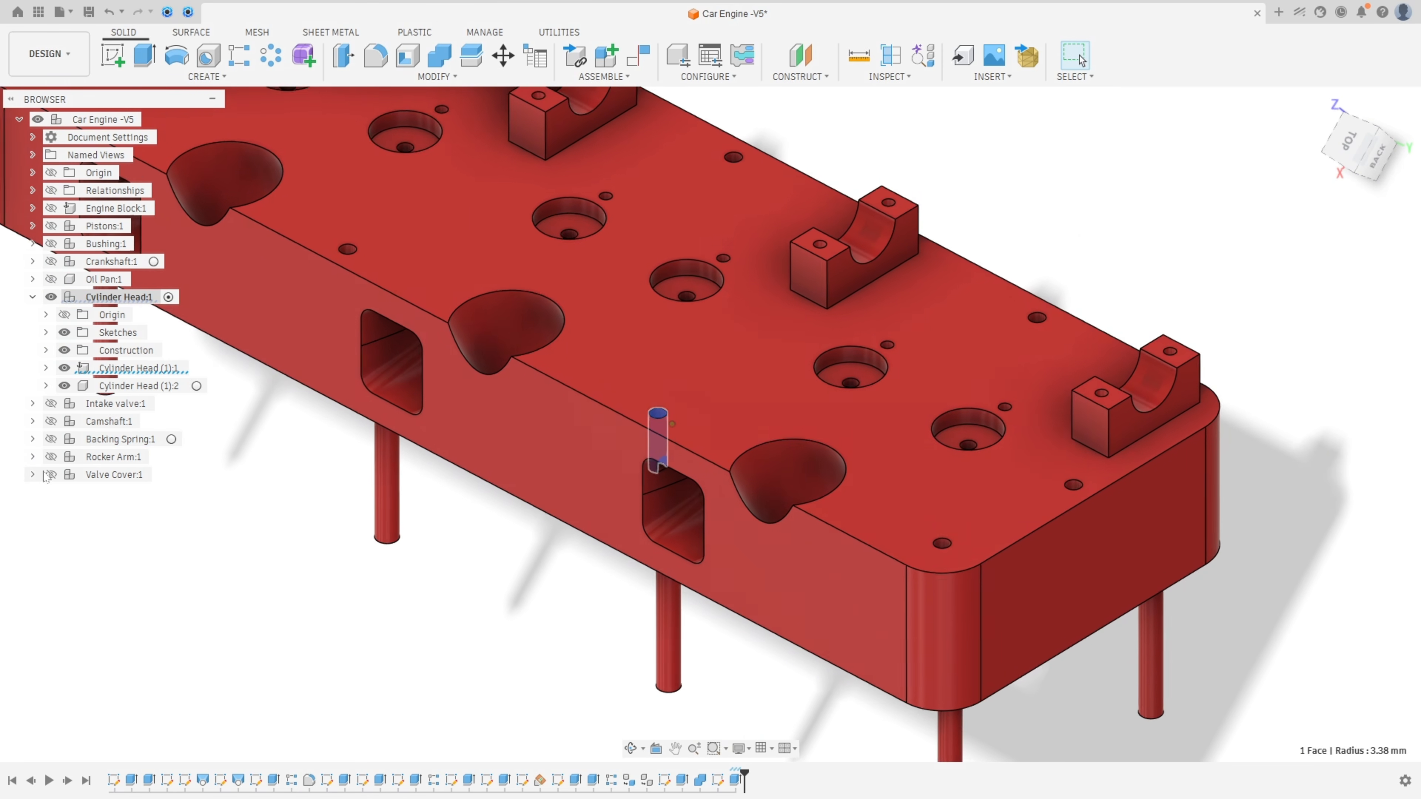
pyautogui.click(51, 475)
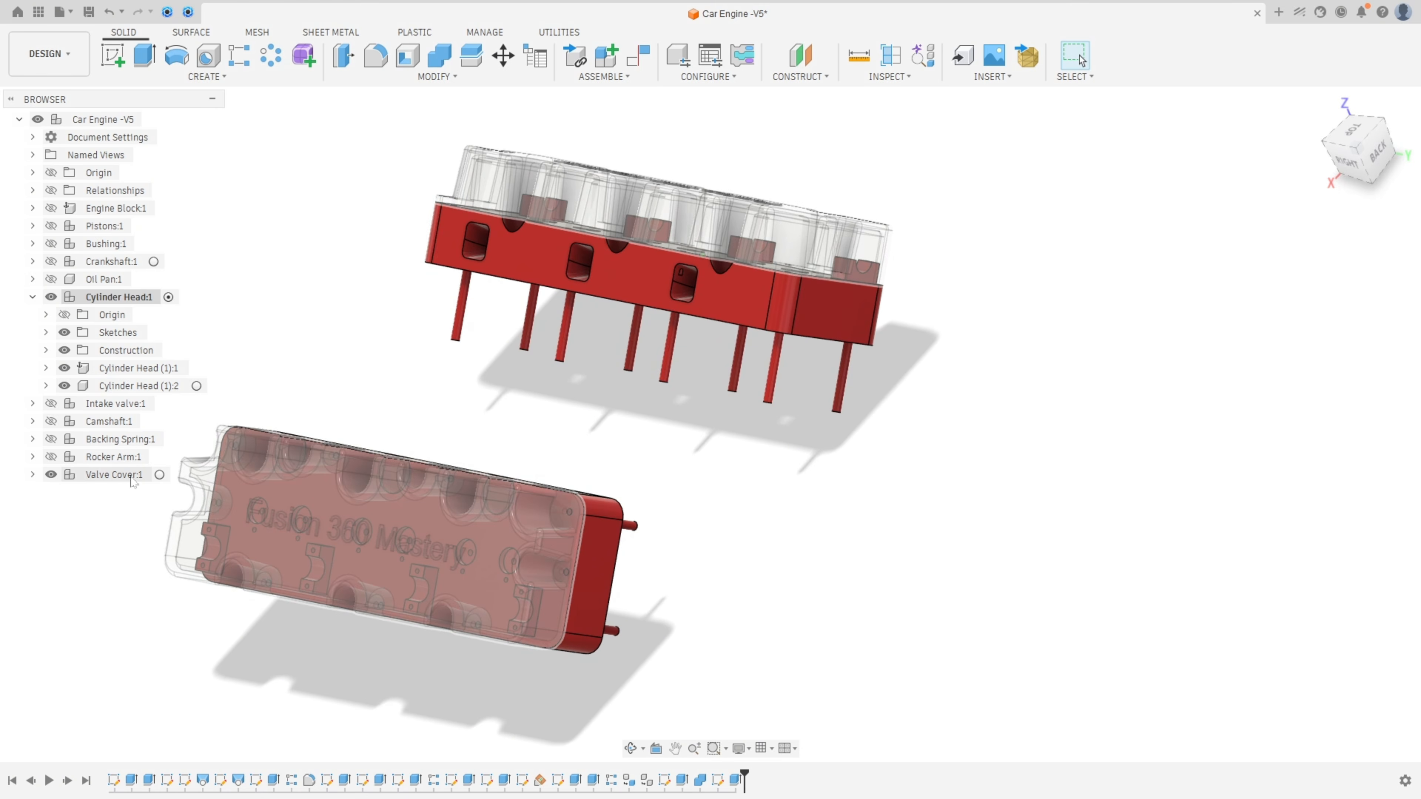
pyautogui.click(159, 475)
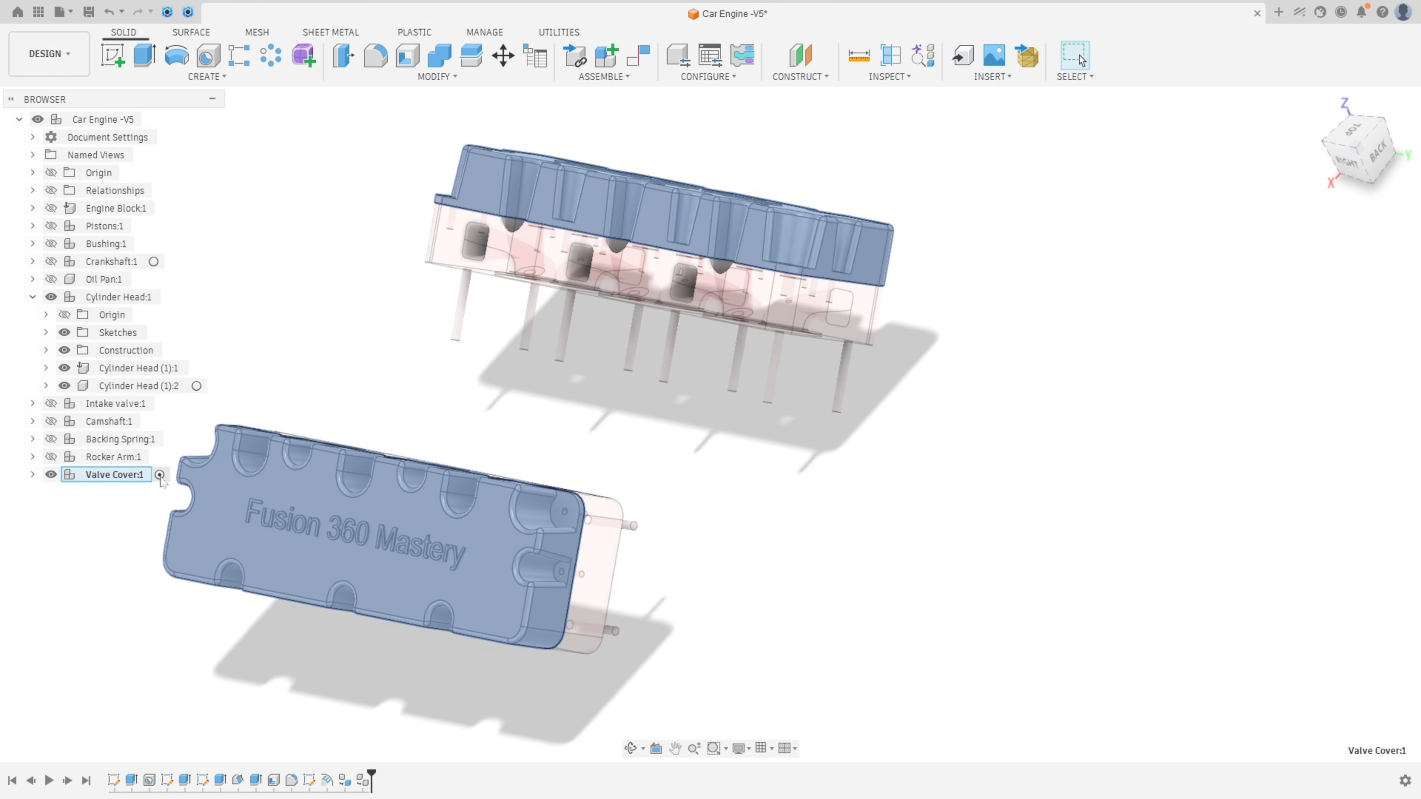
pyautogui.click(402, 405)
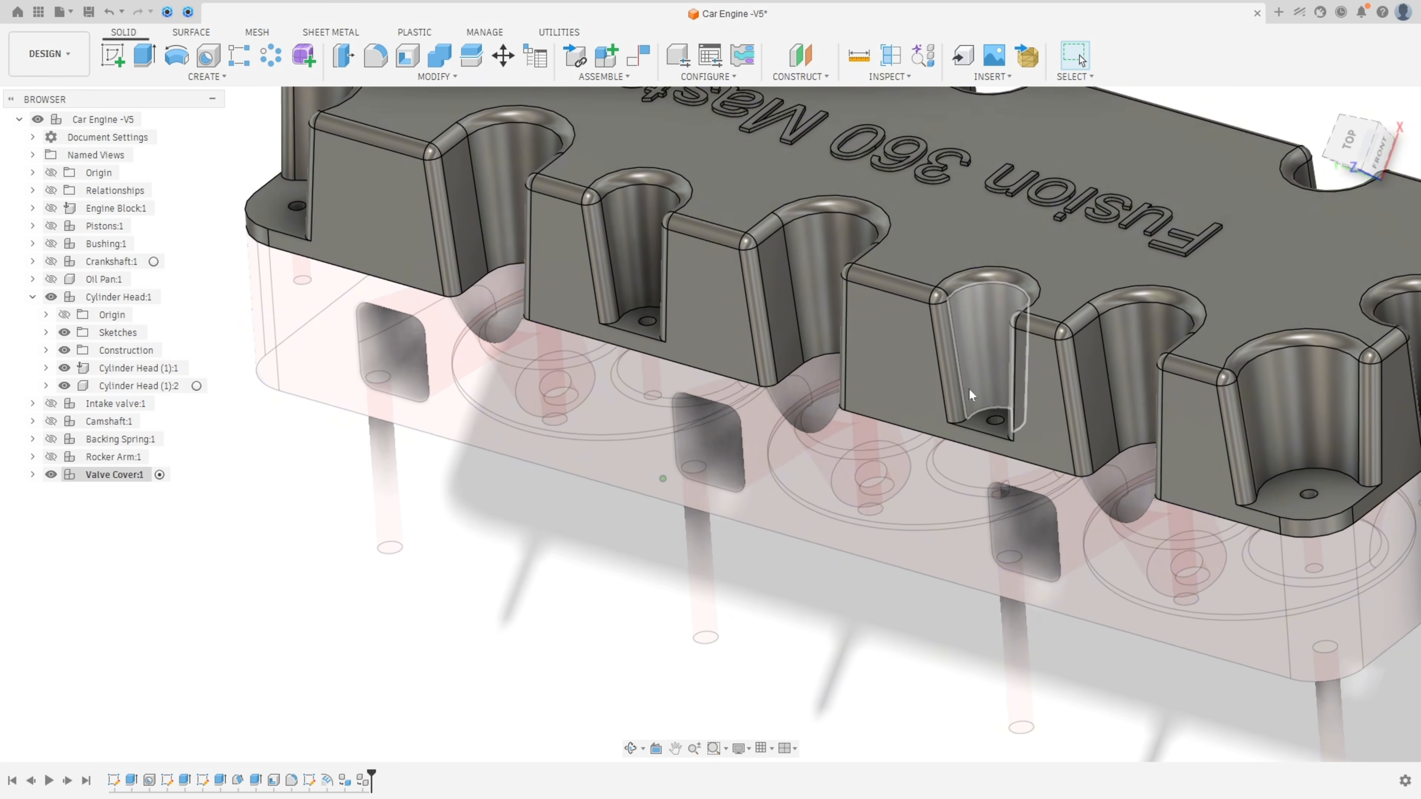
pyautogui.click(982, 432)
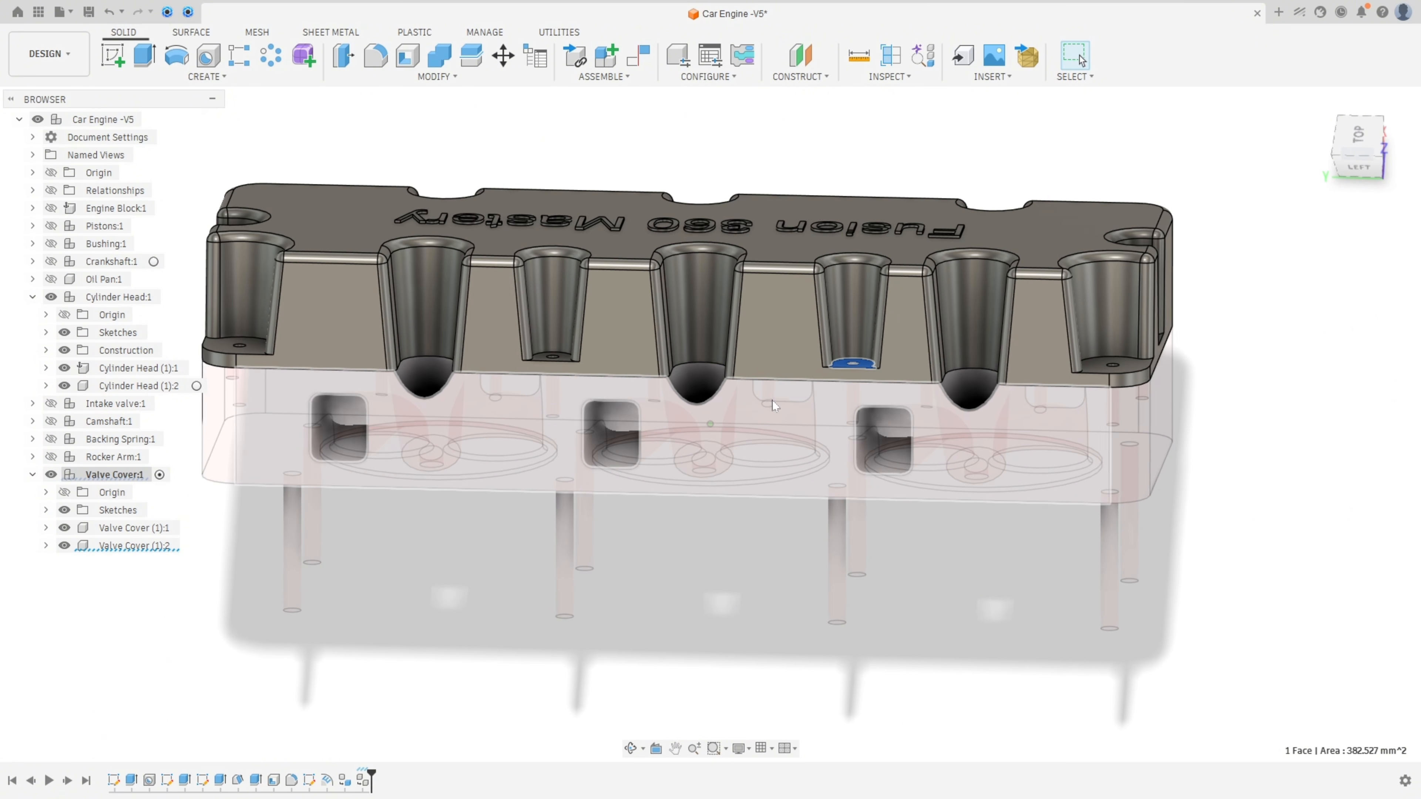
pyautogui.doubleClick(114, 780)
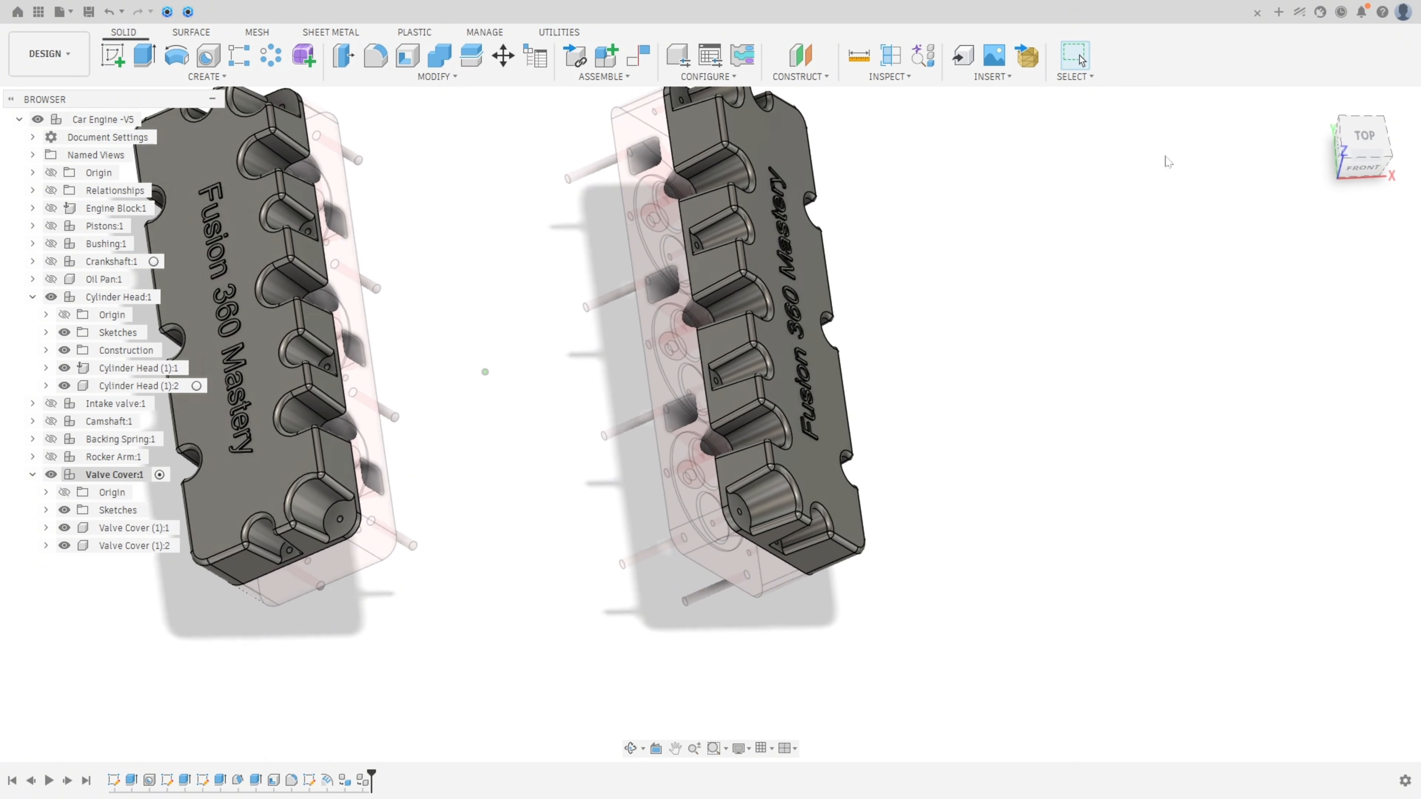
# - Activate the top-level Car Engine assembly and check the bolt holes against the ports beneath the valve cover
pyautogui.keyDown('shift'); pyautogui.moveTo(1134, 151); pyautogui.dragTo(889, 286, button='middle'); pyautogui.keyUp('shift')
pyautogui.keyDown('shift'); pyautogui.moveTo(308, 330); pyautogui.dragTo(274, 330, button='middle'); pyautogui.keyUp('shift')
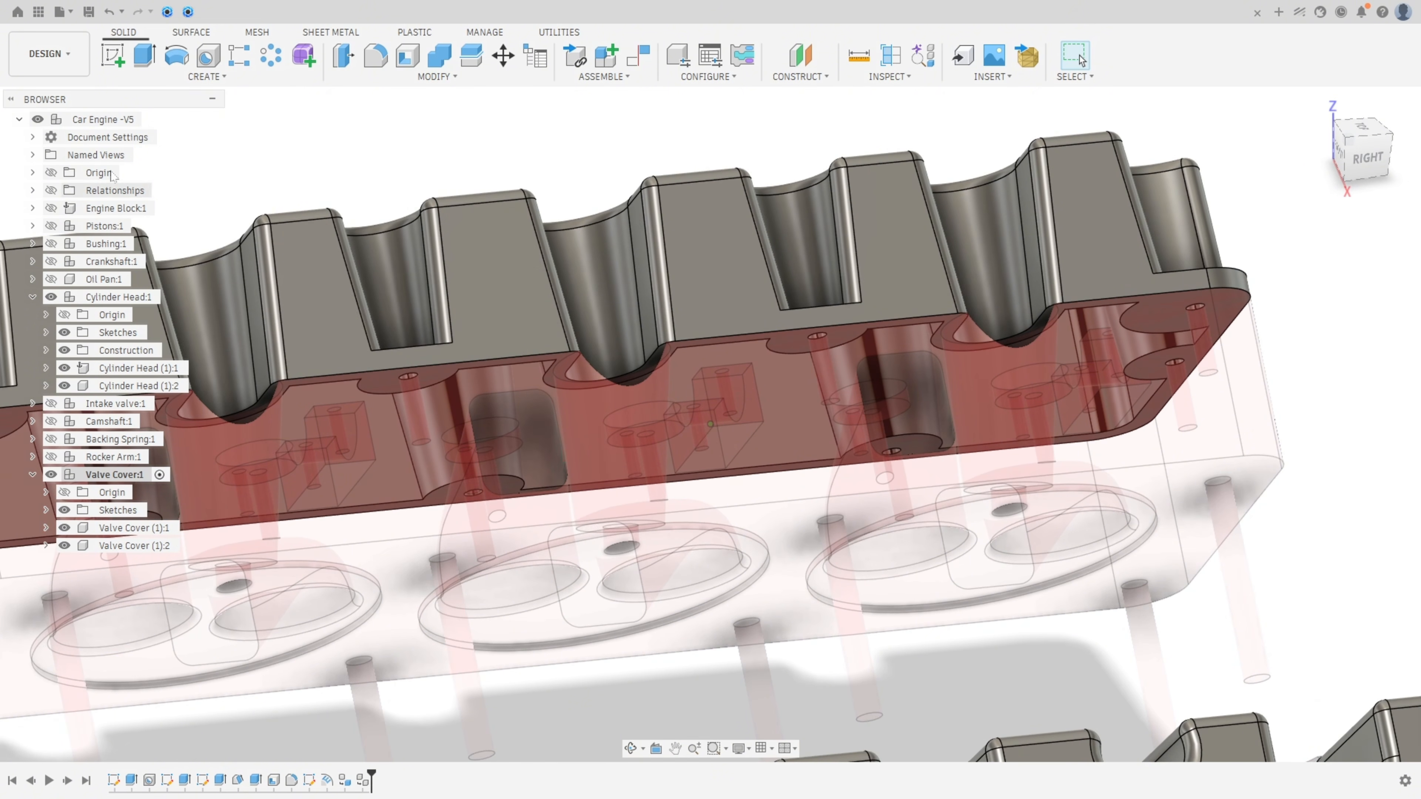
pyautogui.click(146, 119)
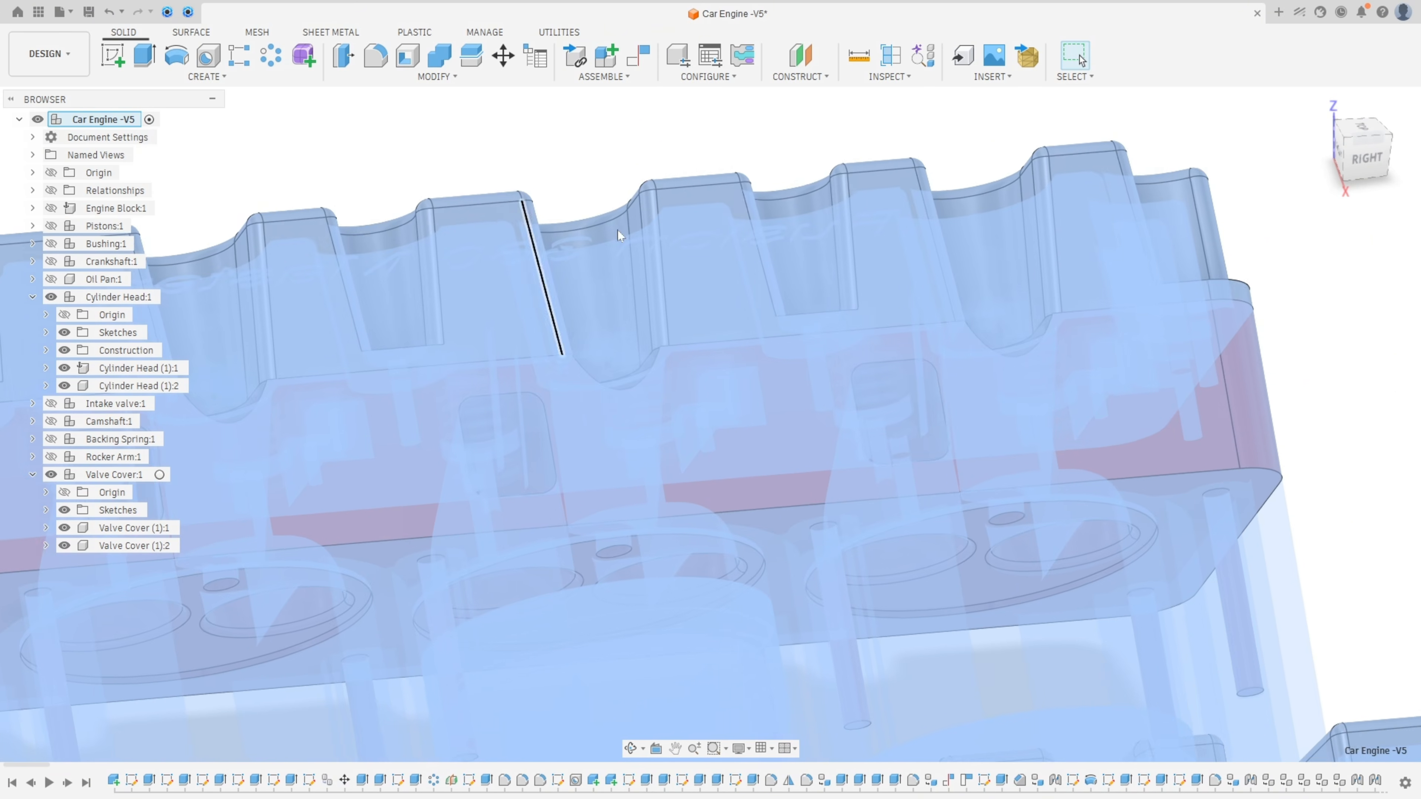
pyautogui.click(1268, 306)
pyautogui.keyDown('shift'); pyautogui.moveTo(775, 444); pyautogui.dragTo(640, 457, button='middle'); pyautogui.keyUp('shift')
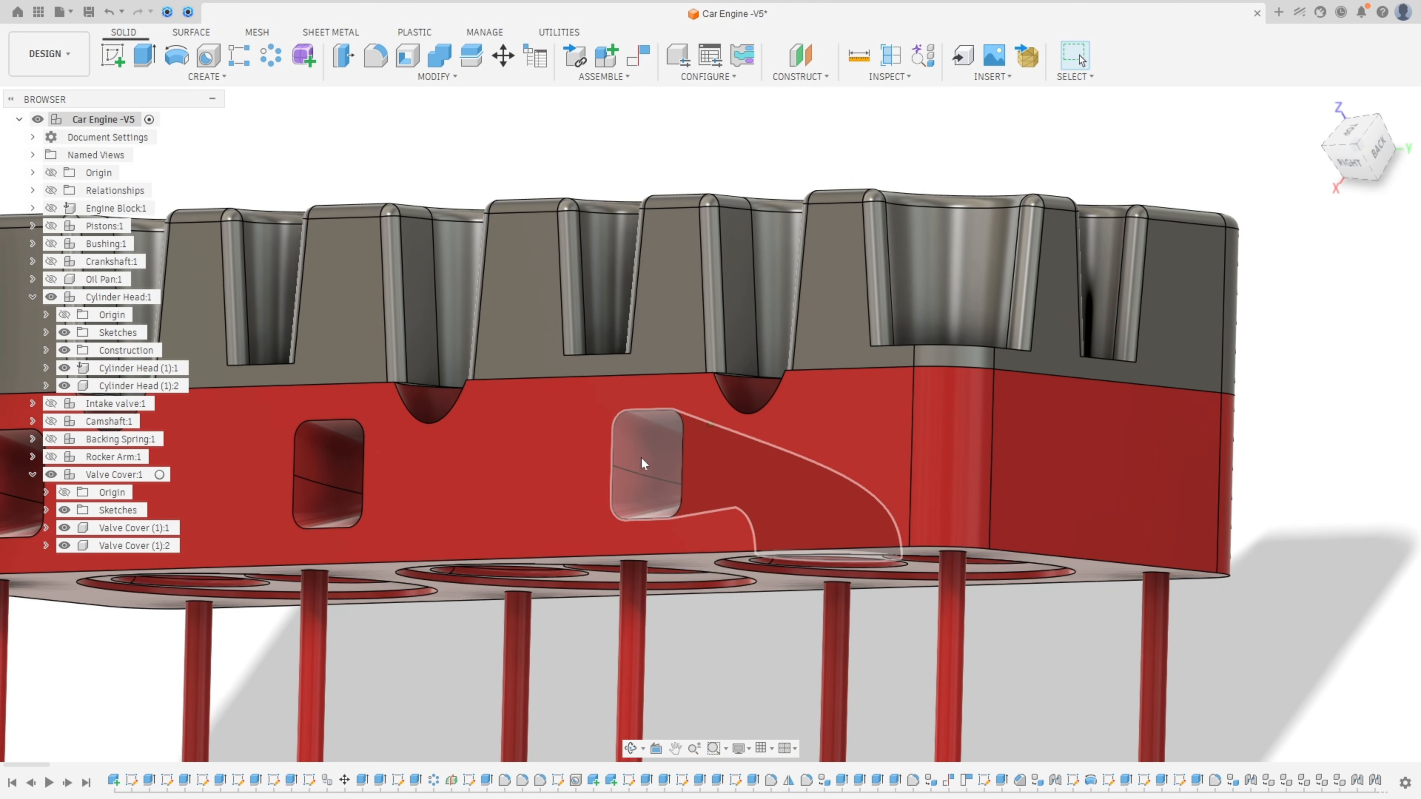
# - Show the Intake valve, Camshaft, Backing Spring and Rocker Arm components together with the Valve Cover on the cylinder heads
pyautogui.click(49, 477)
pyautogui.keyDown('shift'); pyautogui.moveTo(268, 313); pyautogui.dragTo(467, 341, button='middle'); pyautogui.keyUp('shift')
pyautogui.scroll(6, 796, 204)
pyautogui.scroll(1, 466, 341)
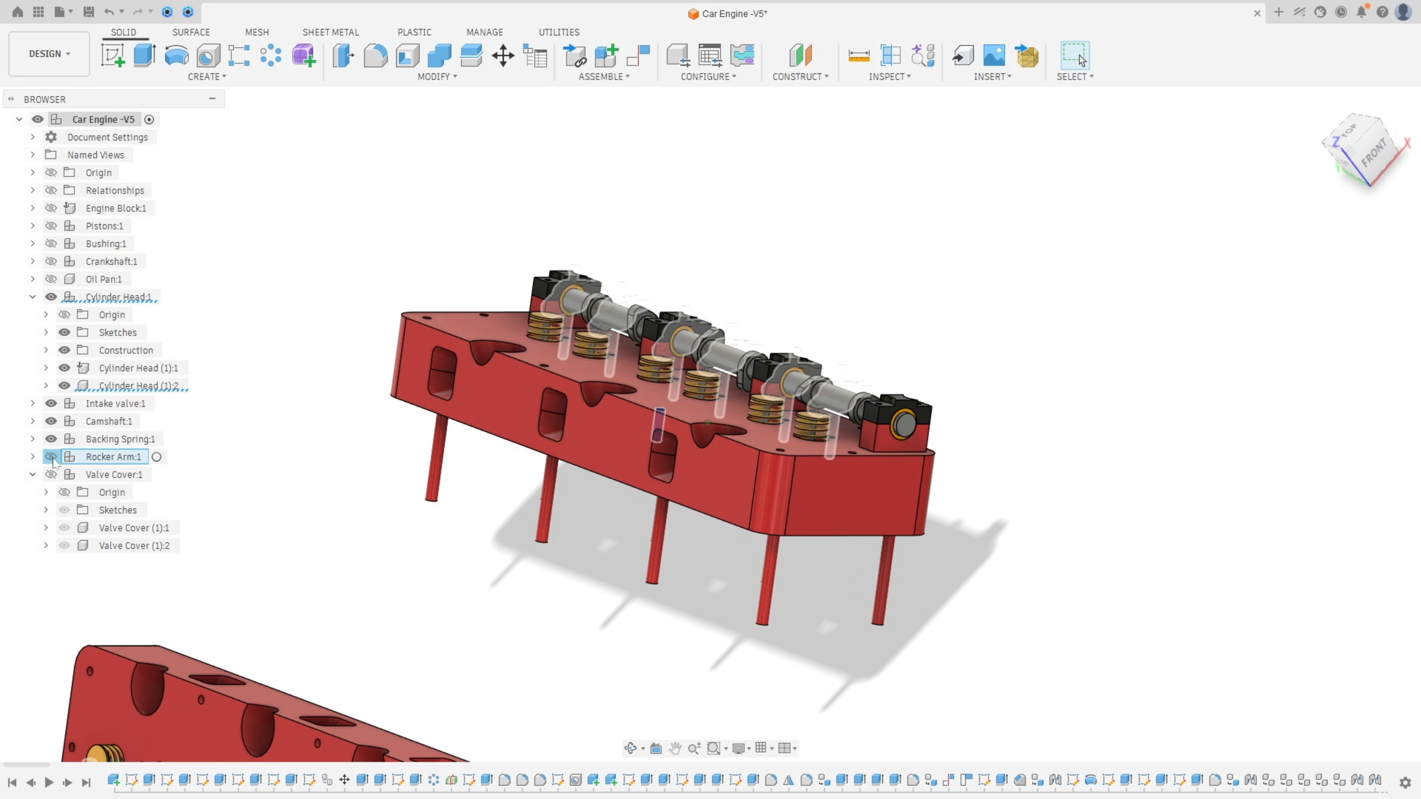
pyautogui.click(53, 457)
pyautogui.click(51, 474)
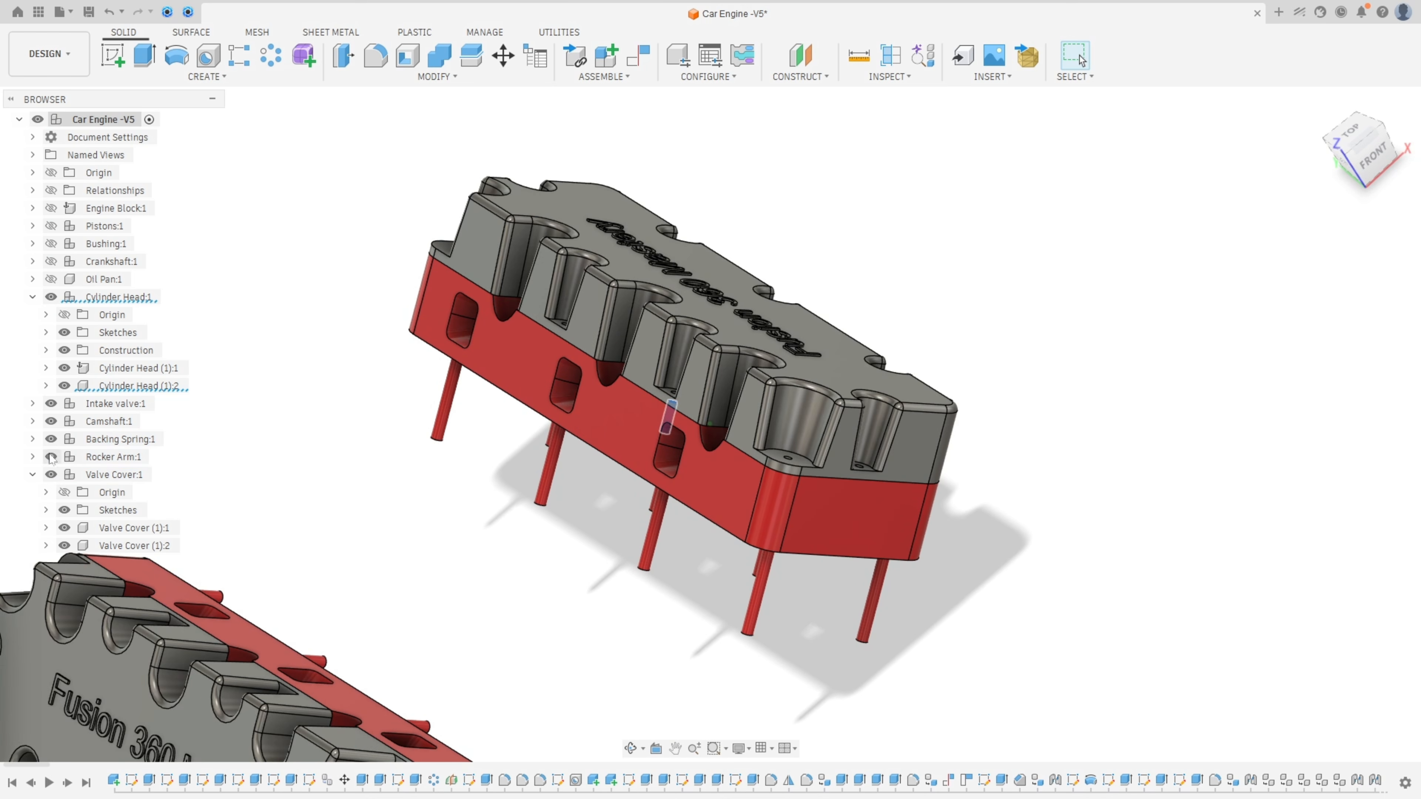
# - Show the Crankshaft, Bushing, Pistons and Engine Block components to bring back the full engine except the oil pan
pyautogui.click(51, 262)
pyautogui.click(51, 243)
pyautogui.click(51, 226)
pyautogui.click(51, 208)
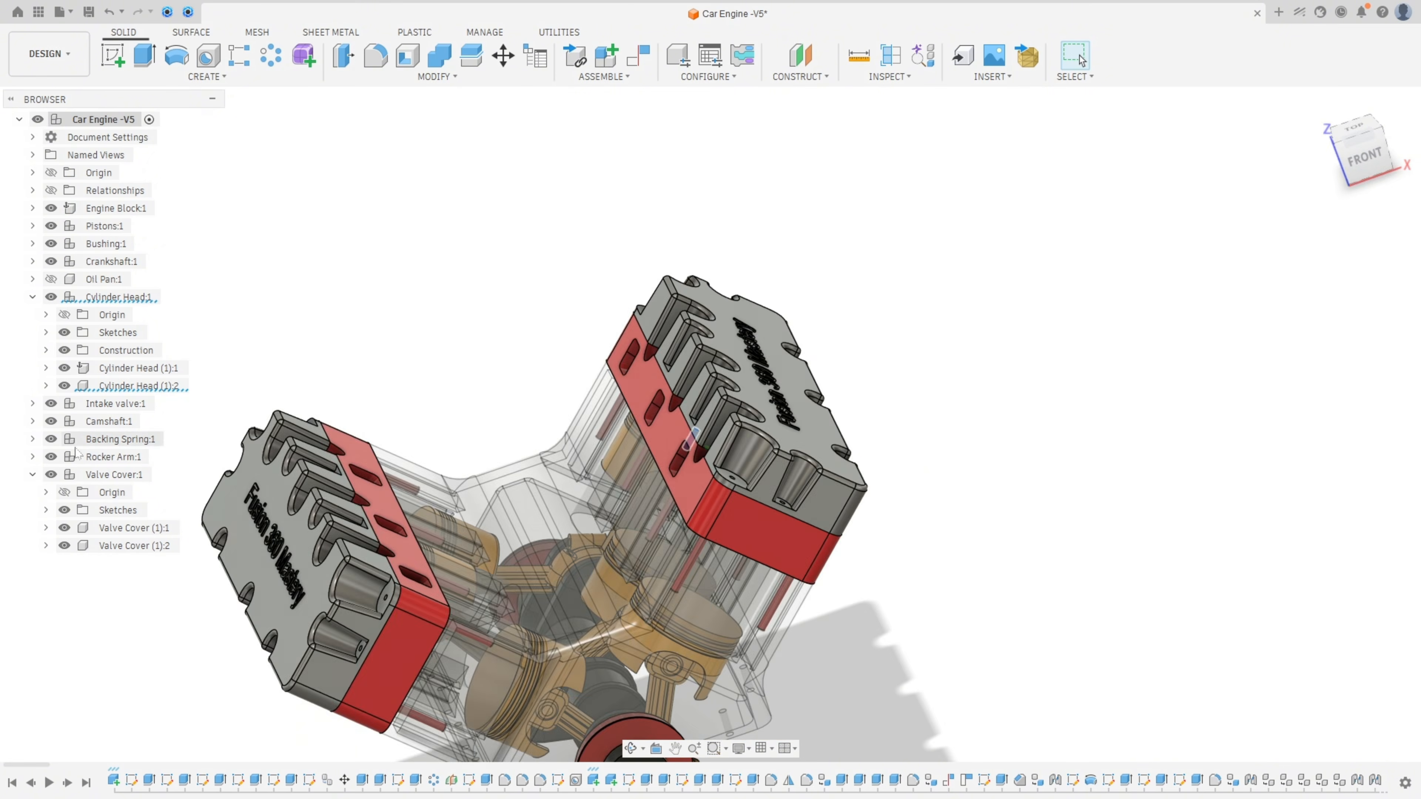
# - Set the Valve Cover component's opacity to 20% and inspect the valve train through both covers
pyautogui.rightClick(100, 485)
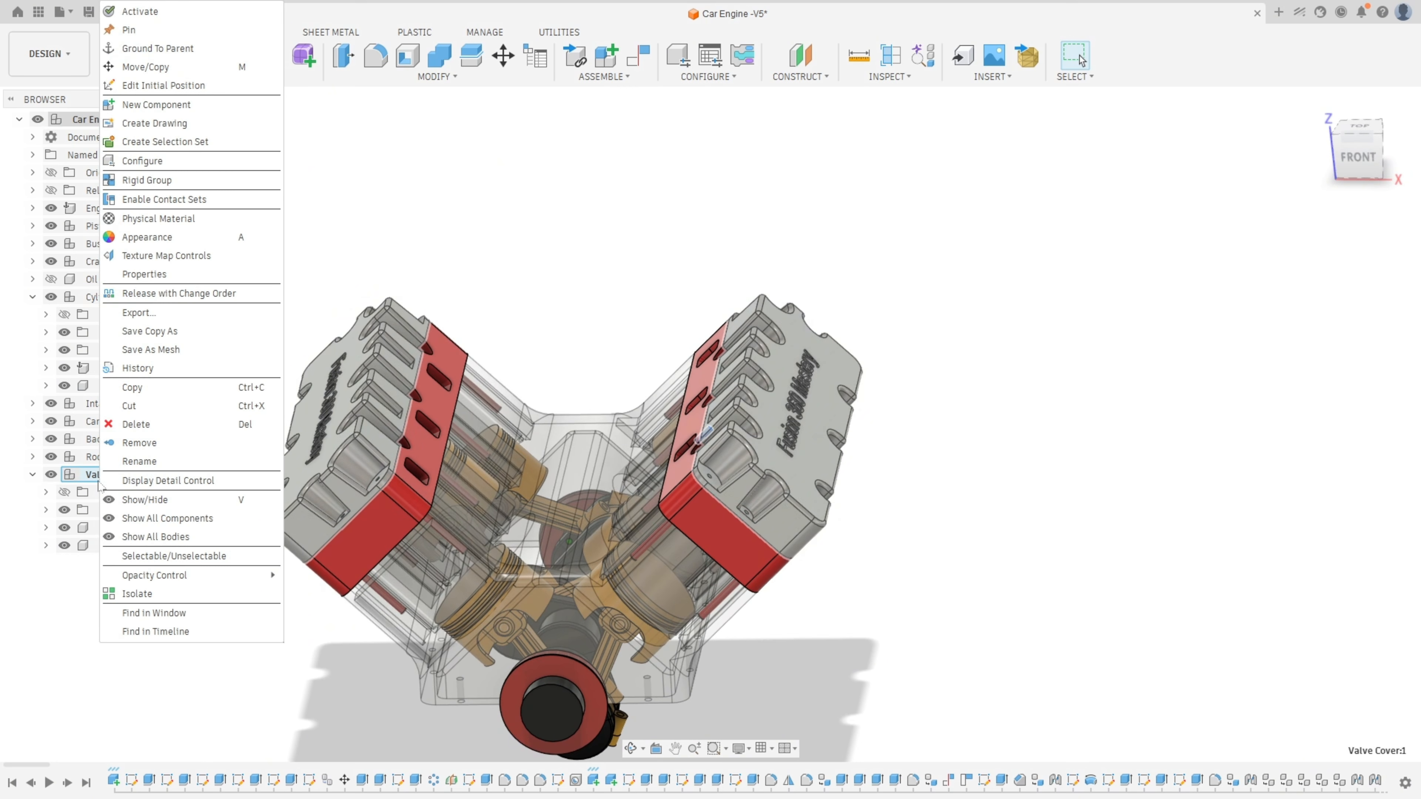
pyautogui.moveTo(180, 580)
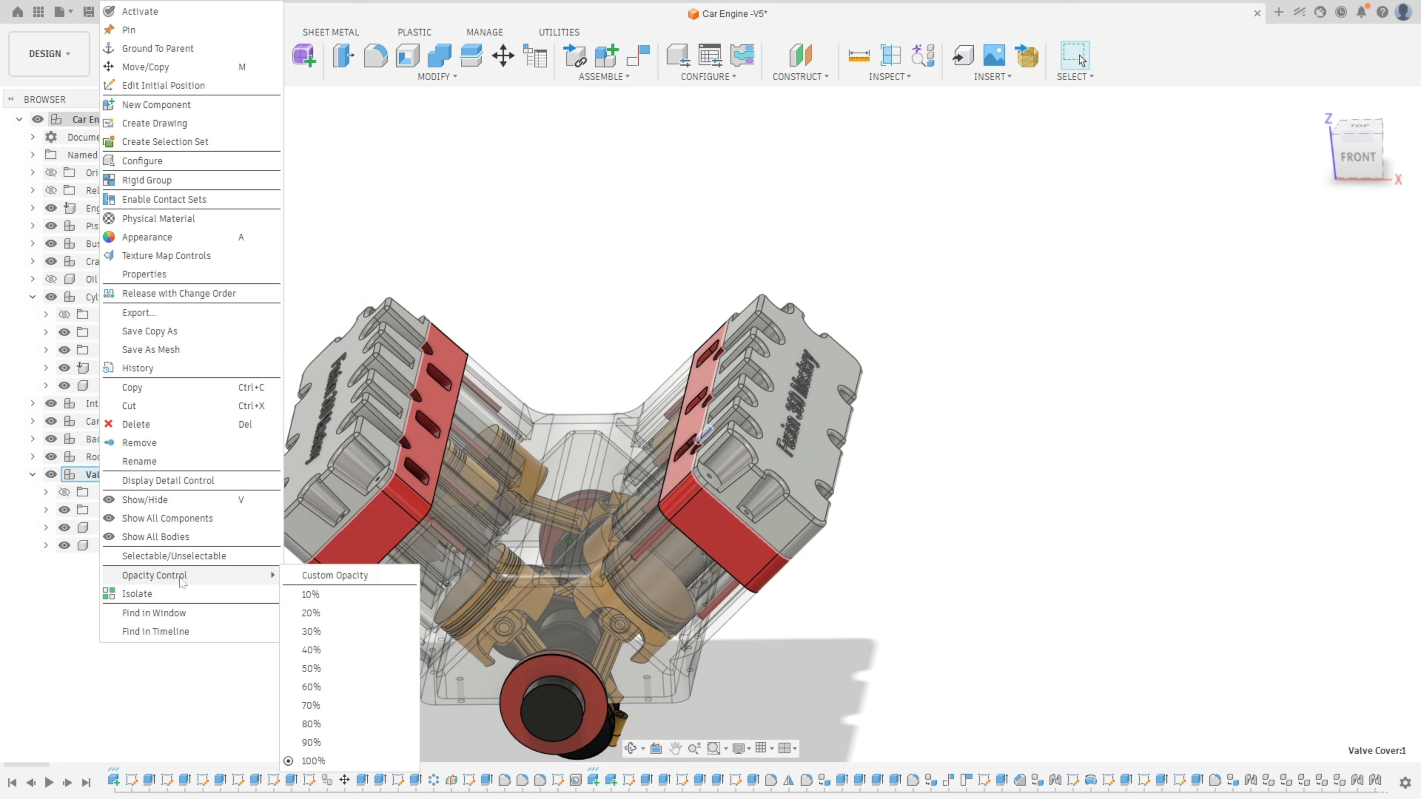
pyautogui.click(312, 614)
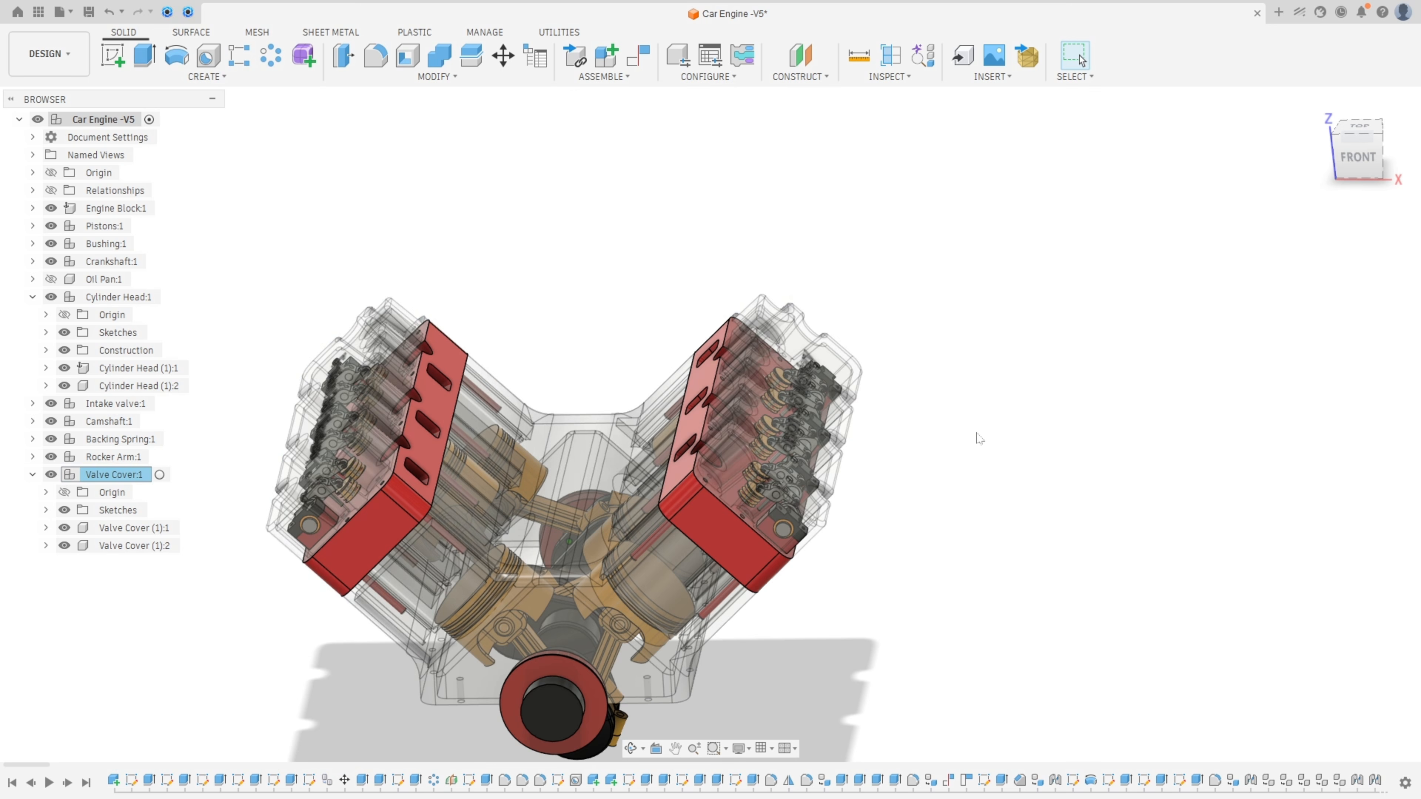
pyautogui.keyDown('shift'); pyautogui.moveTo(966, 340); pyautogui.dragTo(23, 454, button='middle'); pyautogui.keyUp('shift')
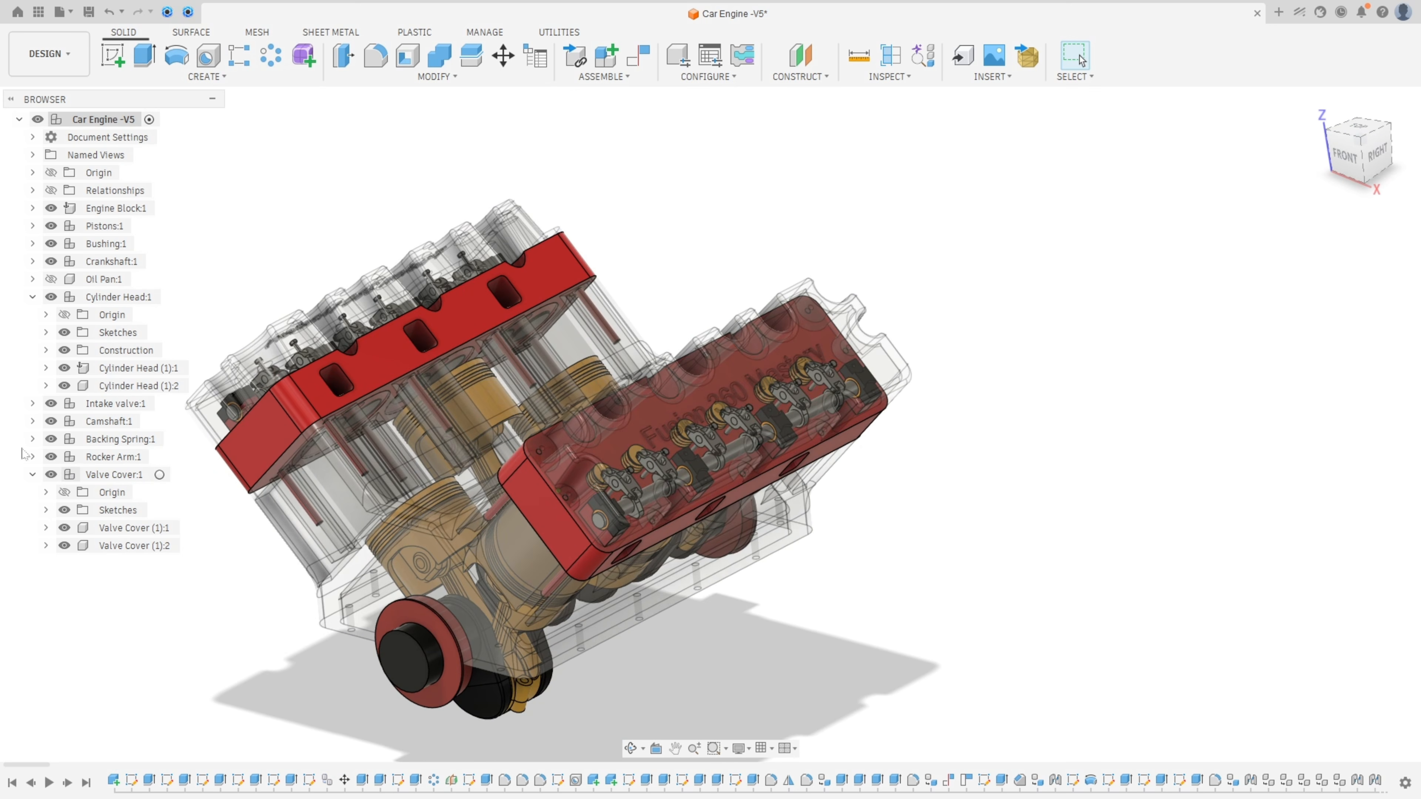
# - Expand the assembly's joints and animate the Revolute 9 joint to watch the crankshaft and pistons move
pyautogui.click(32, 191)
pyautogui.click(46, 209)
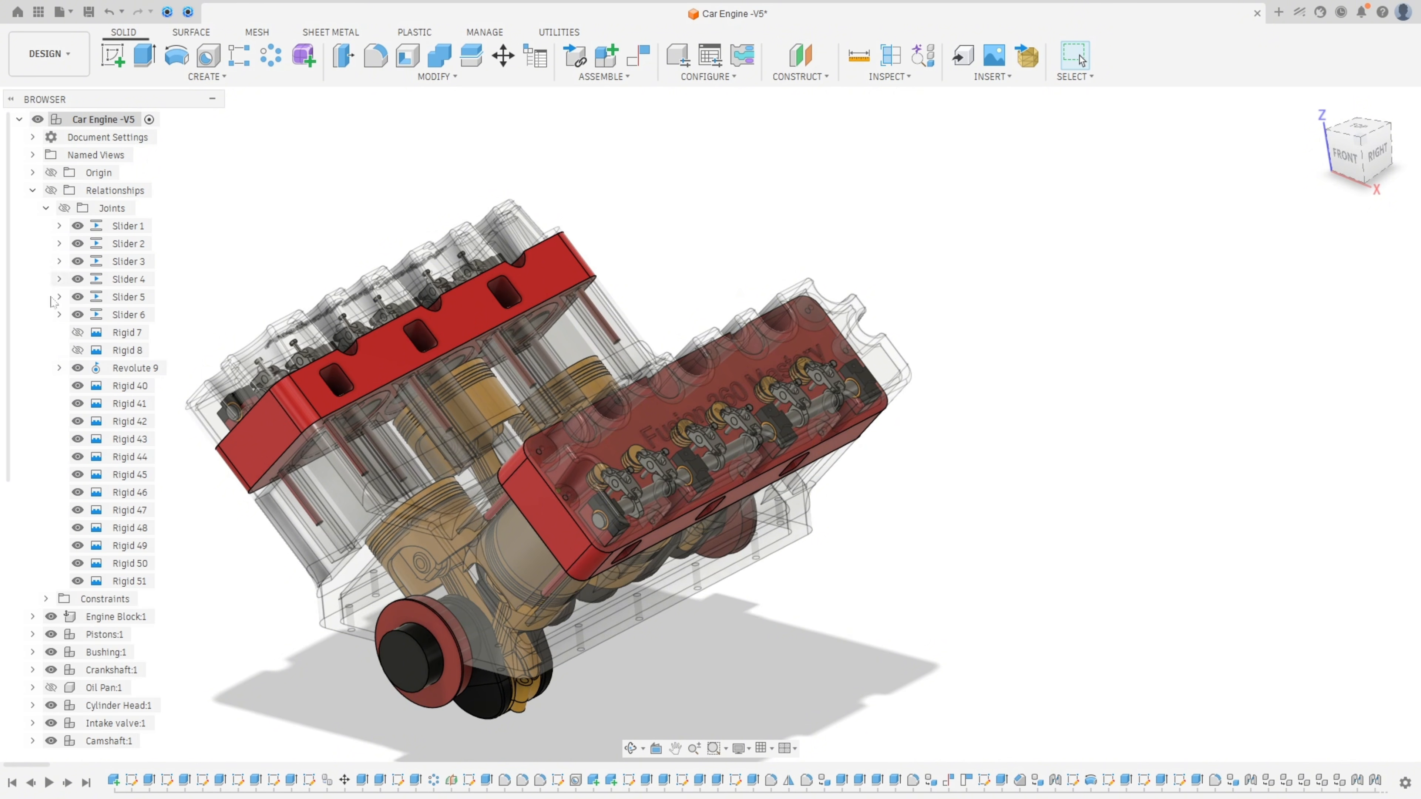
pyautogui.rightClick(134, 370)
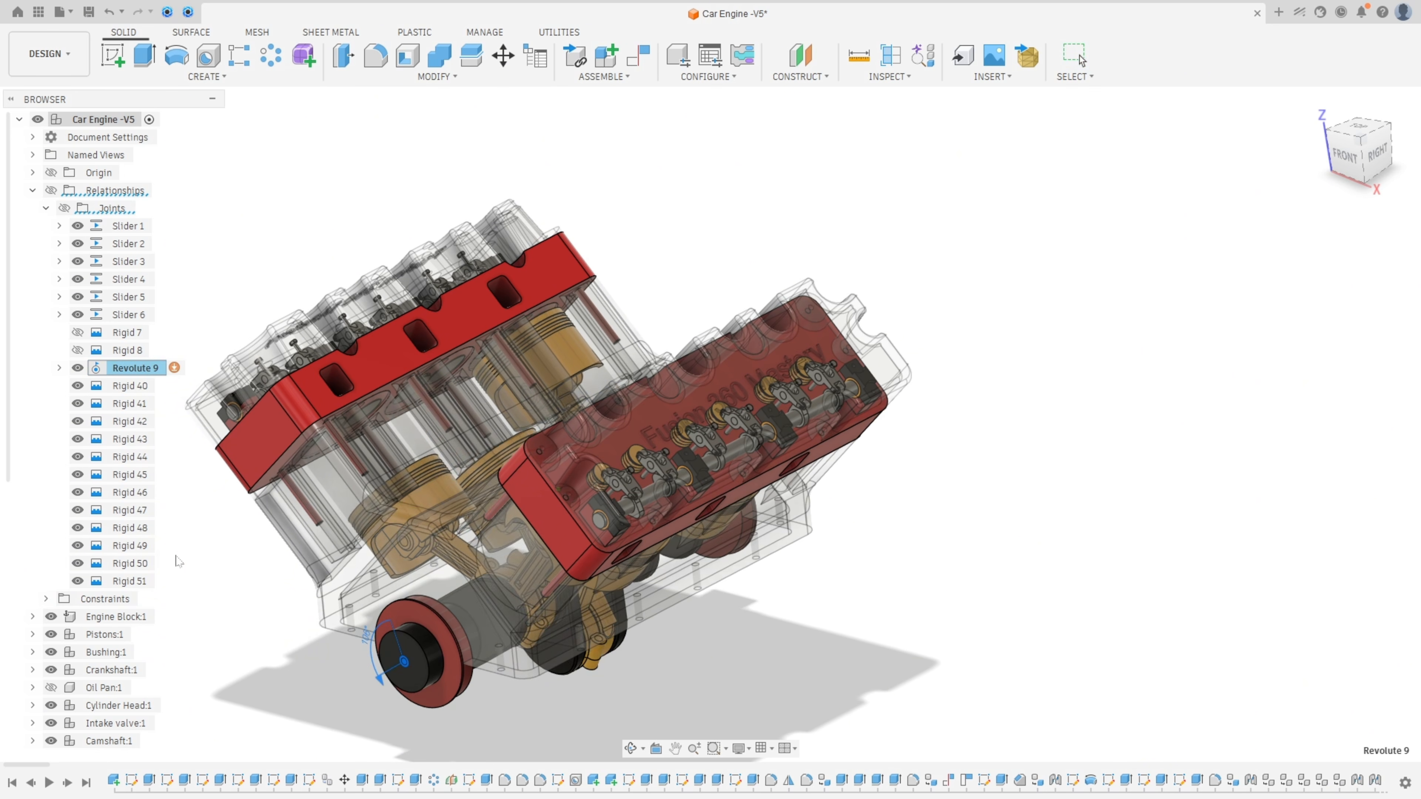
pyautogui.keyDown('shift'); pyautogui.moveTo(176, 556); pyautogui.dragTo(209, 629, button='middle'); pyautogui.keyUp('shift')
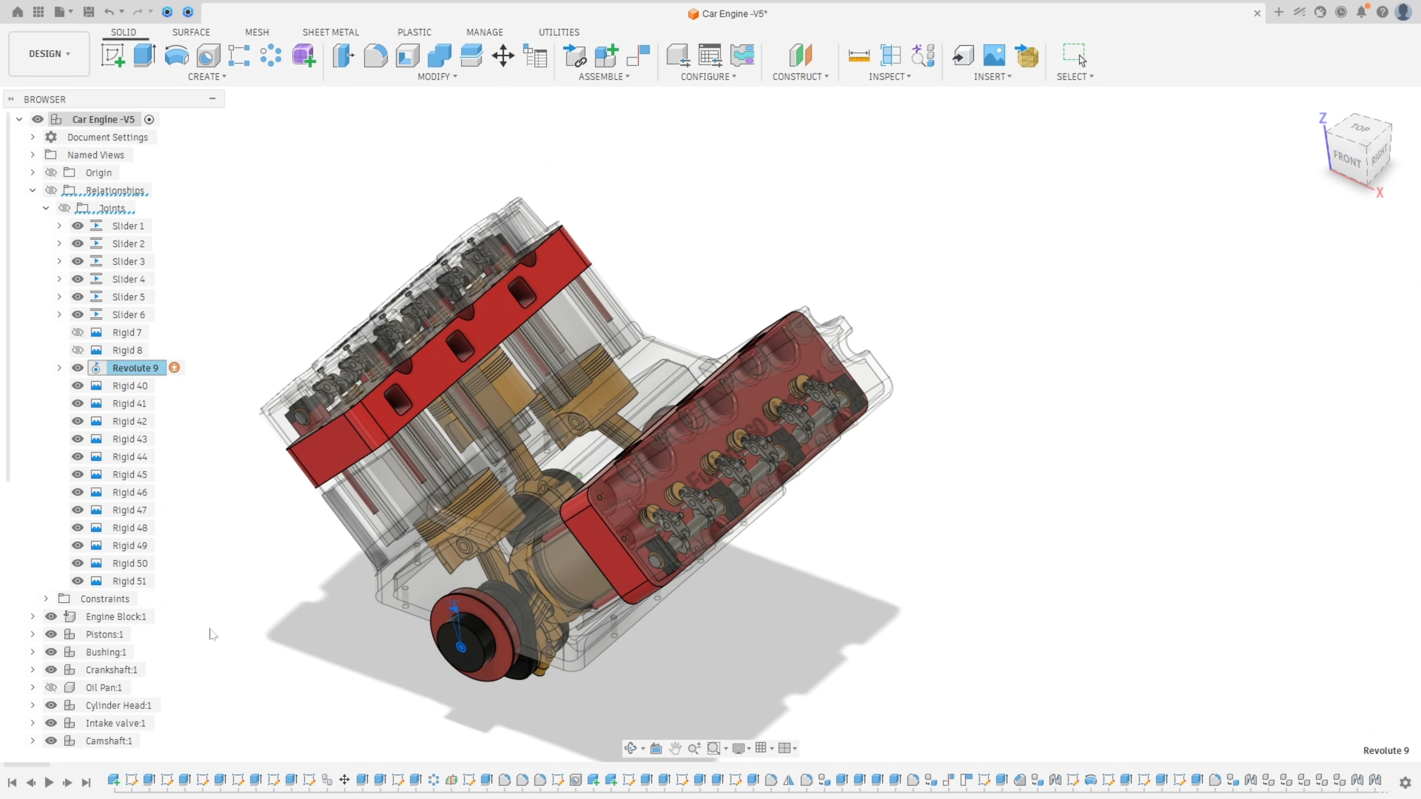